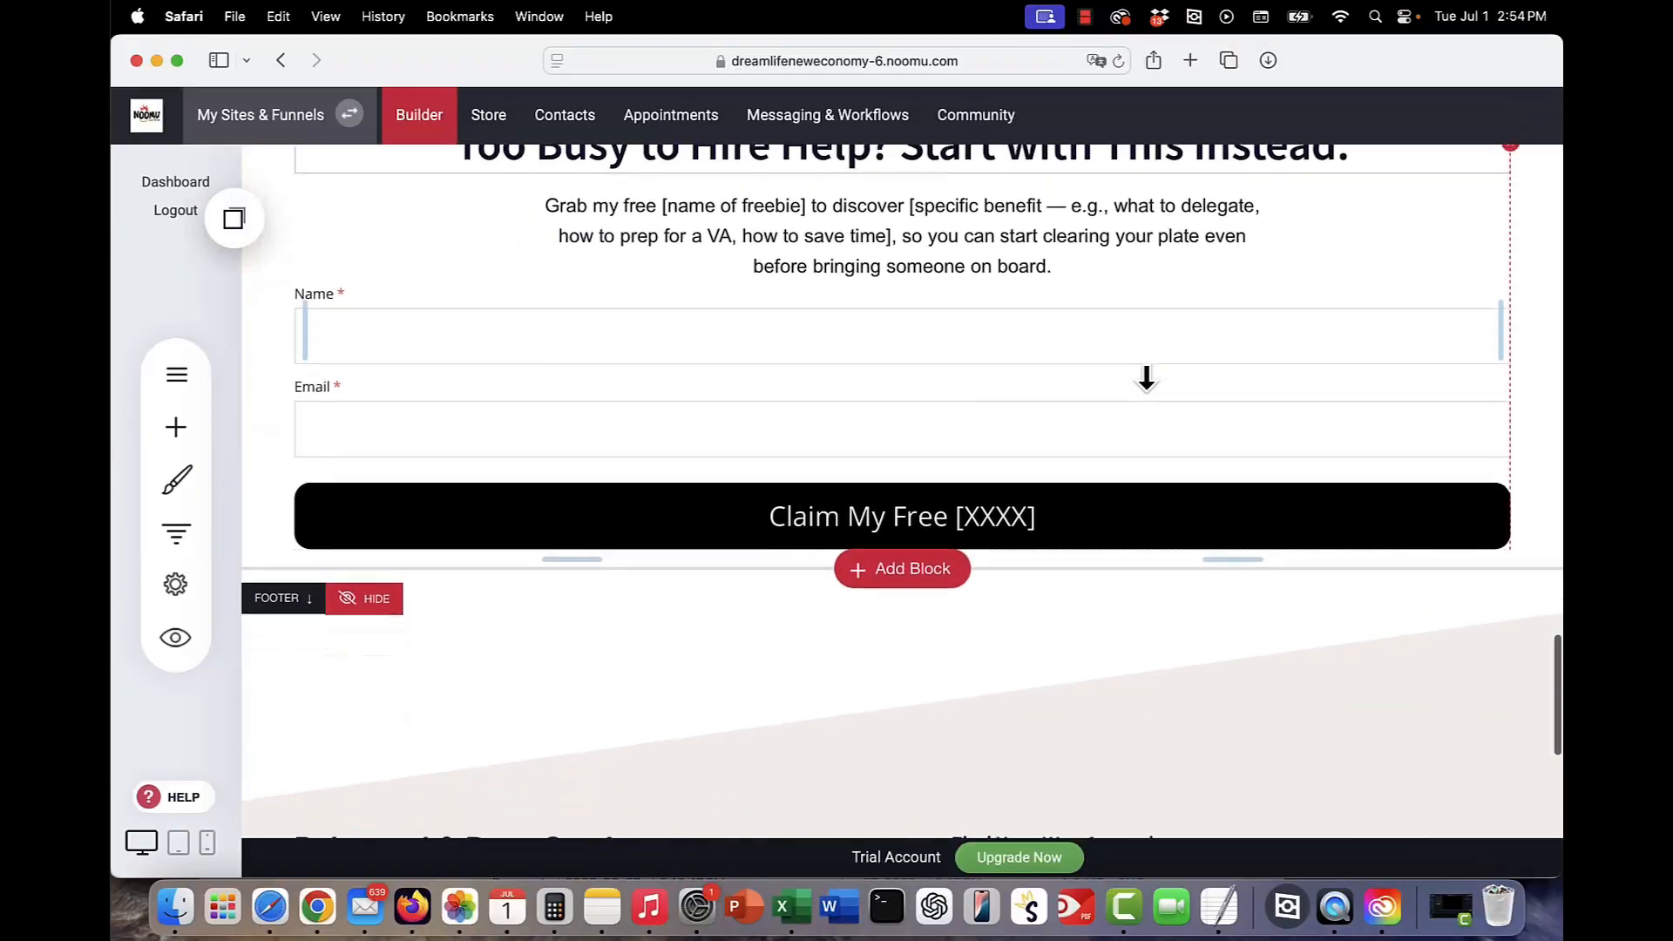
- Check the site's list of pages, blog, store and system pages in the page overview
scroll(1147, 379, "up", 20)
scroll(1147, 379, "up", 10)
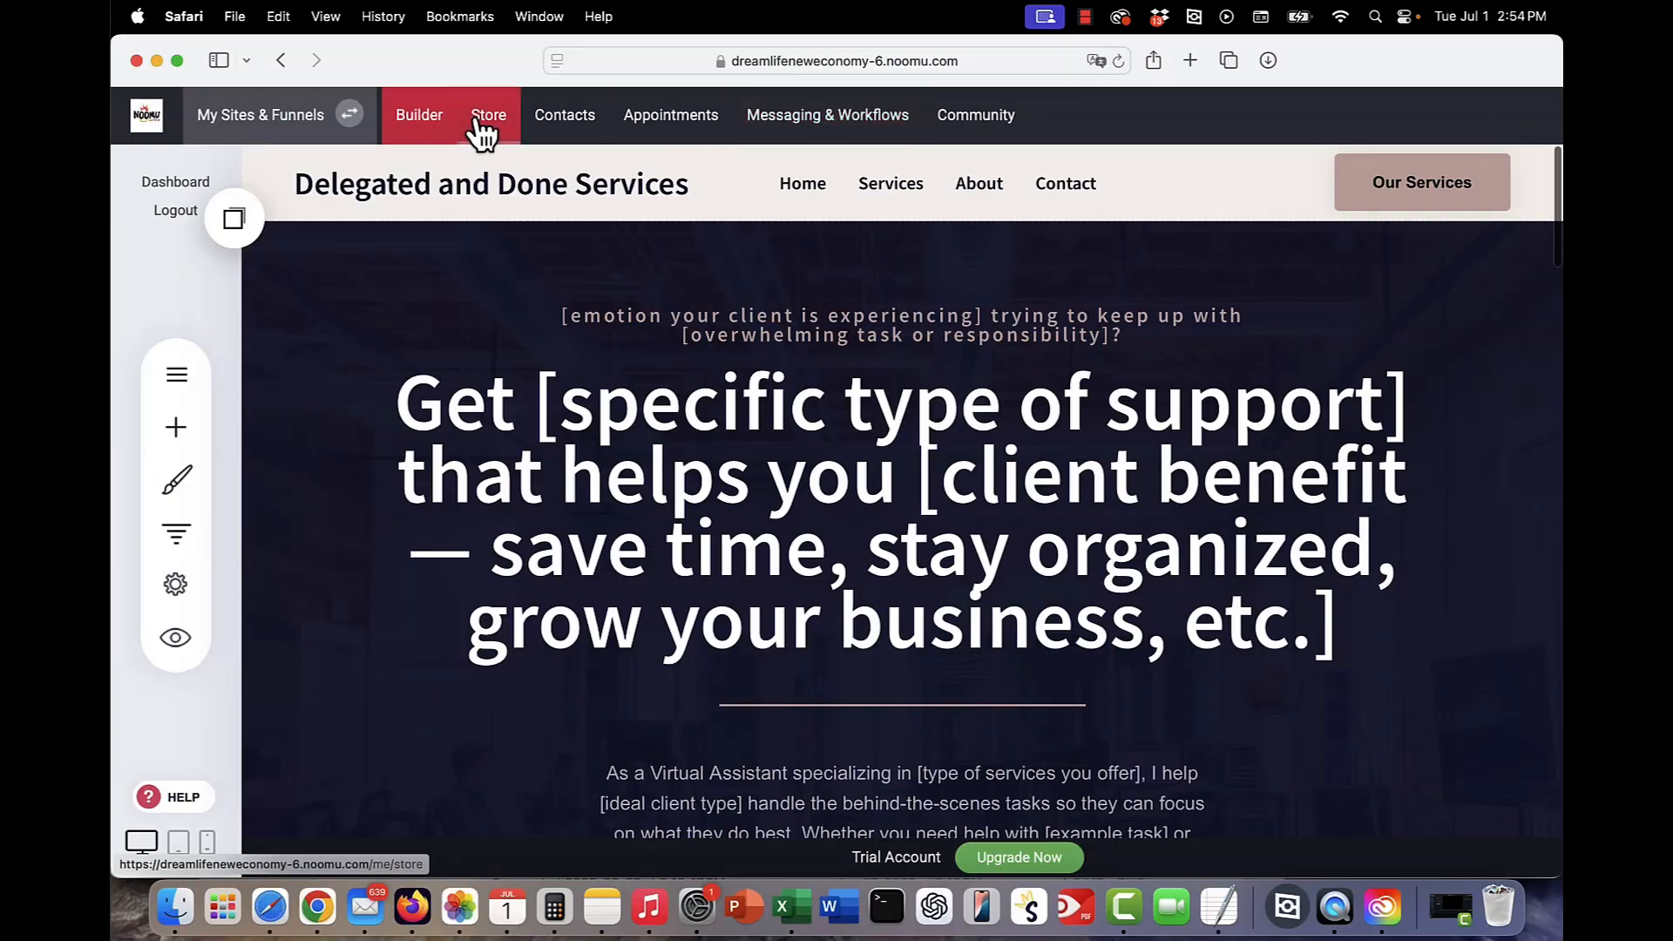
left_click(176, 375)
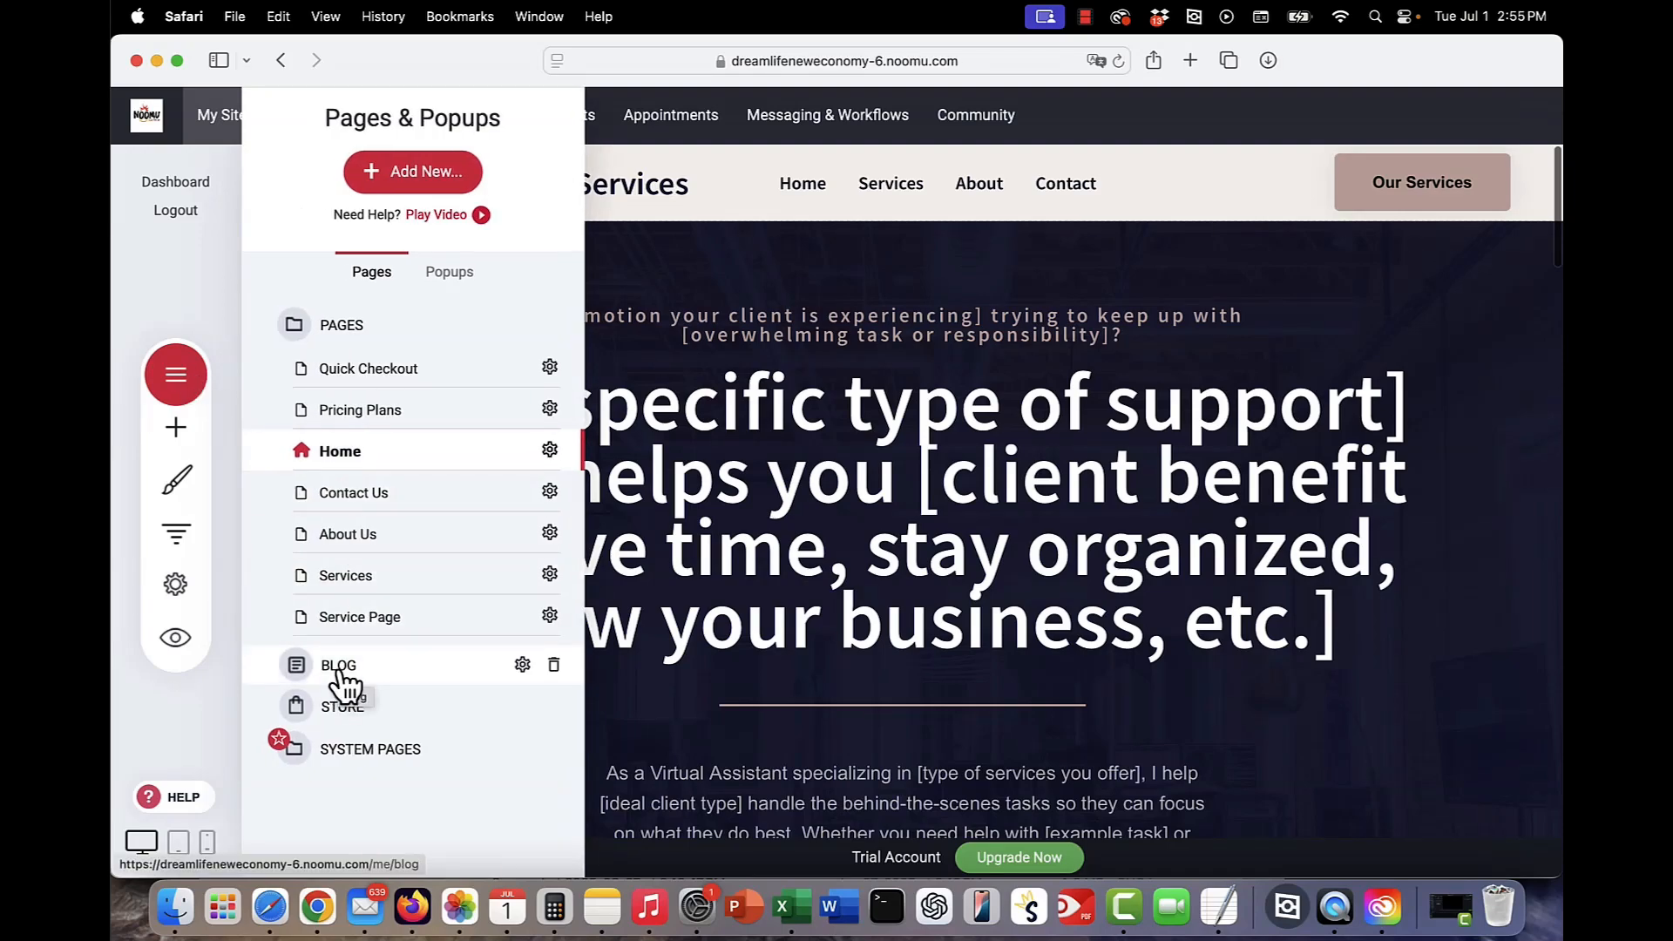
left_click(840, 462)
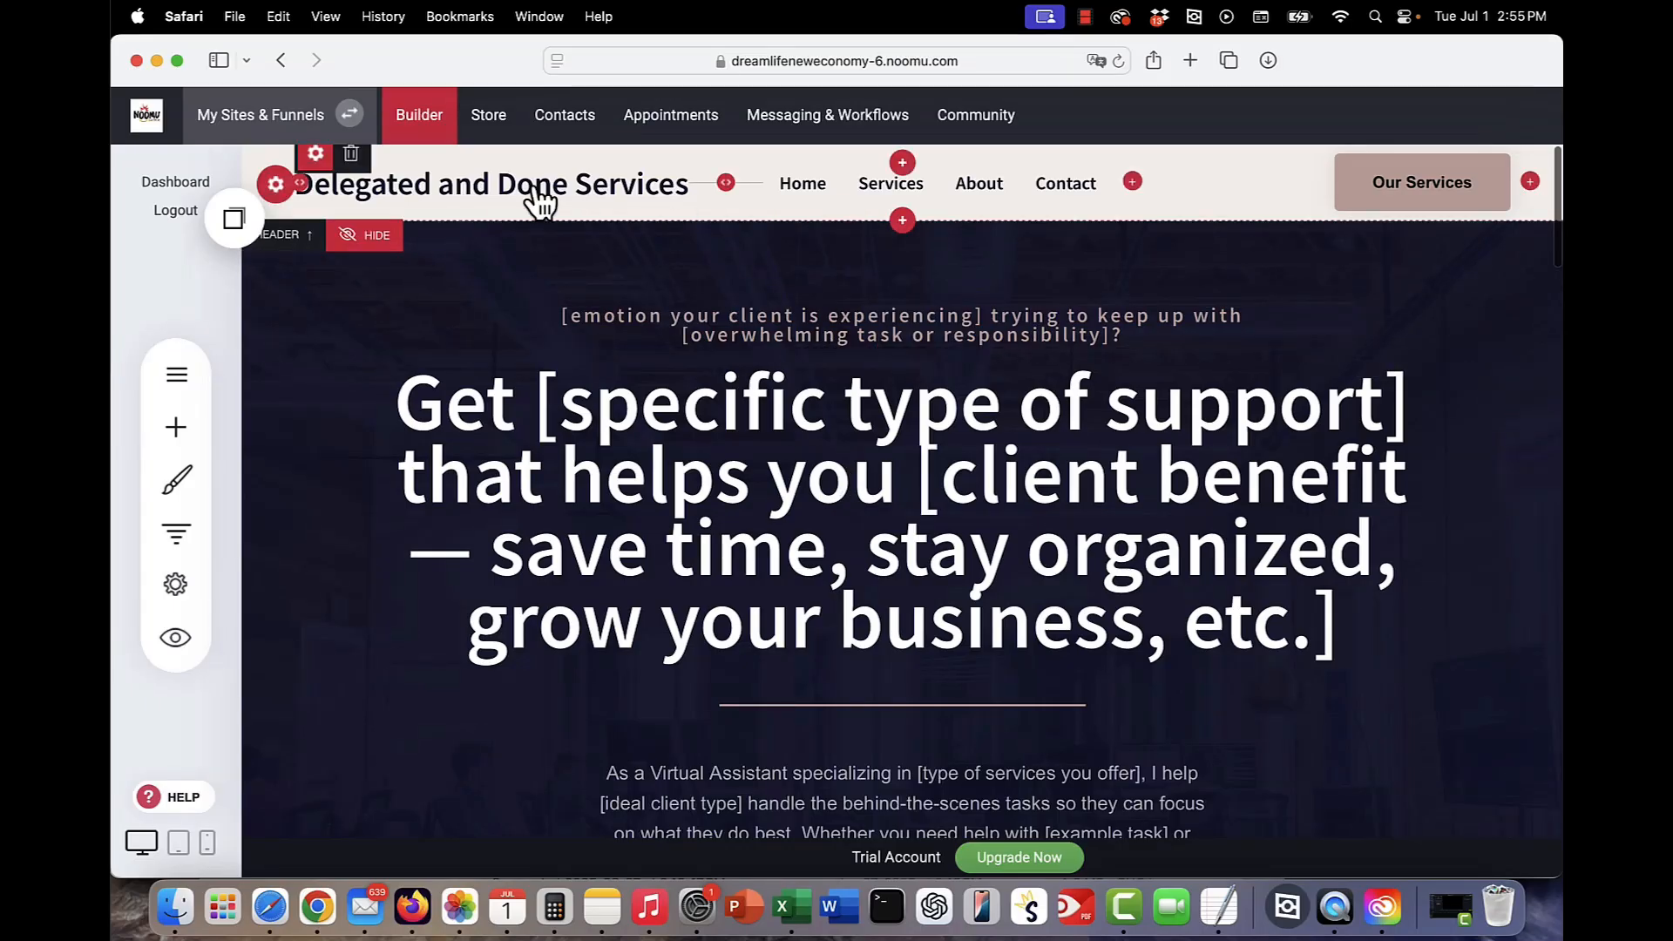
- Examine the home page's footer block, including its business description, social links and navigation links
scroll(1126, 197, "down", 20)
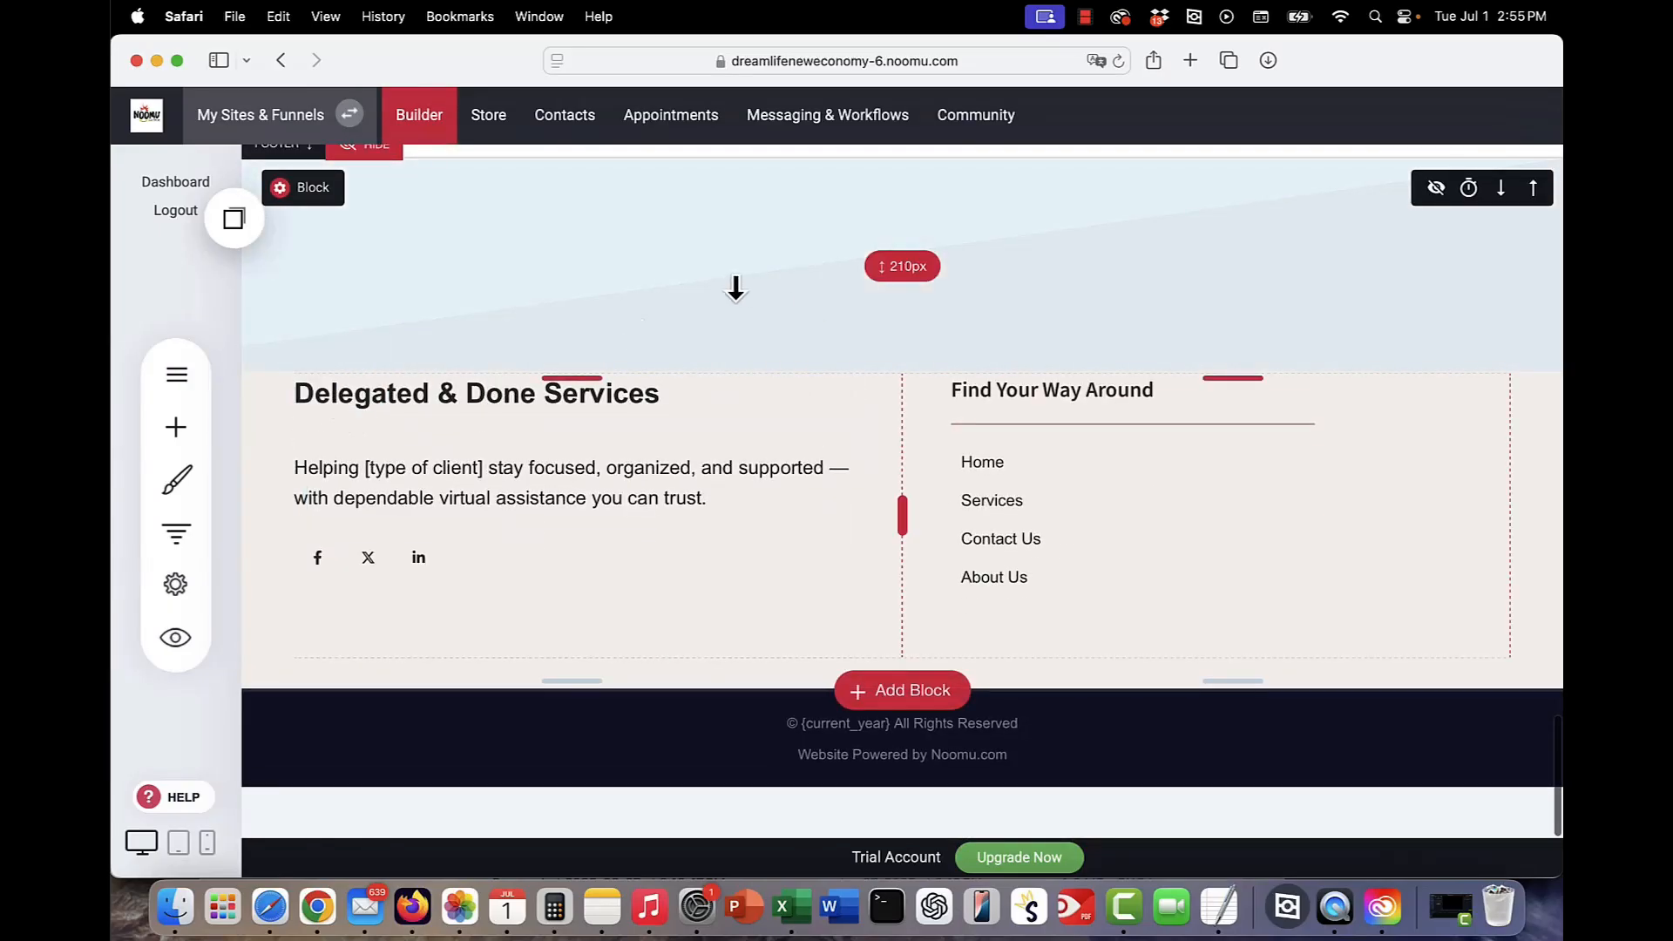
scroll(735, 288, "up", 1)
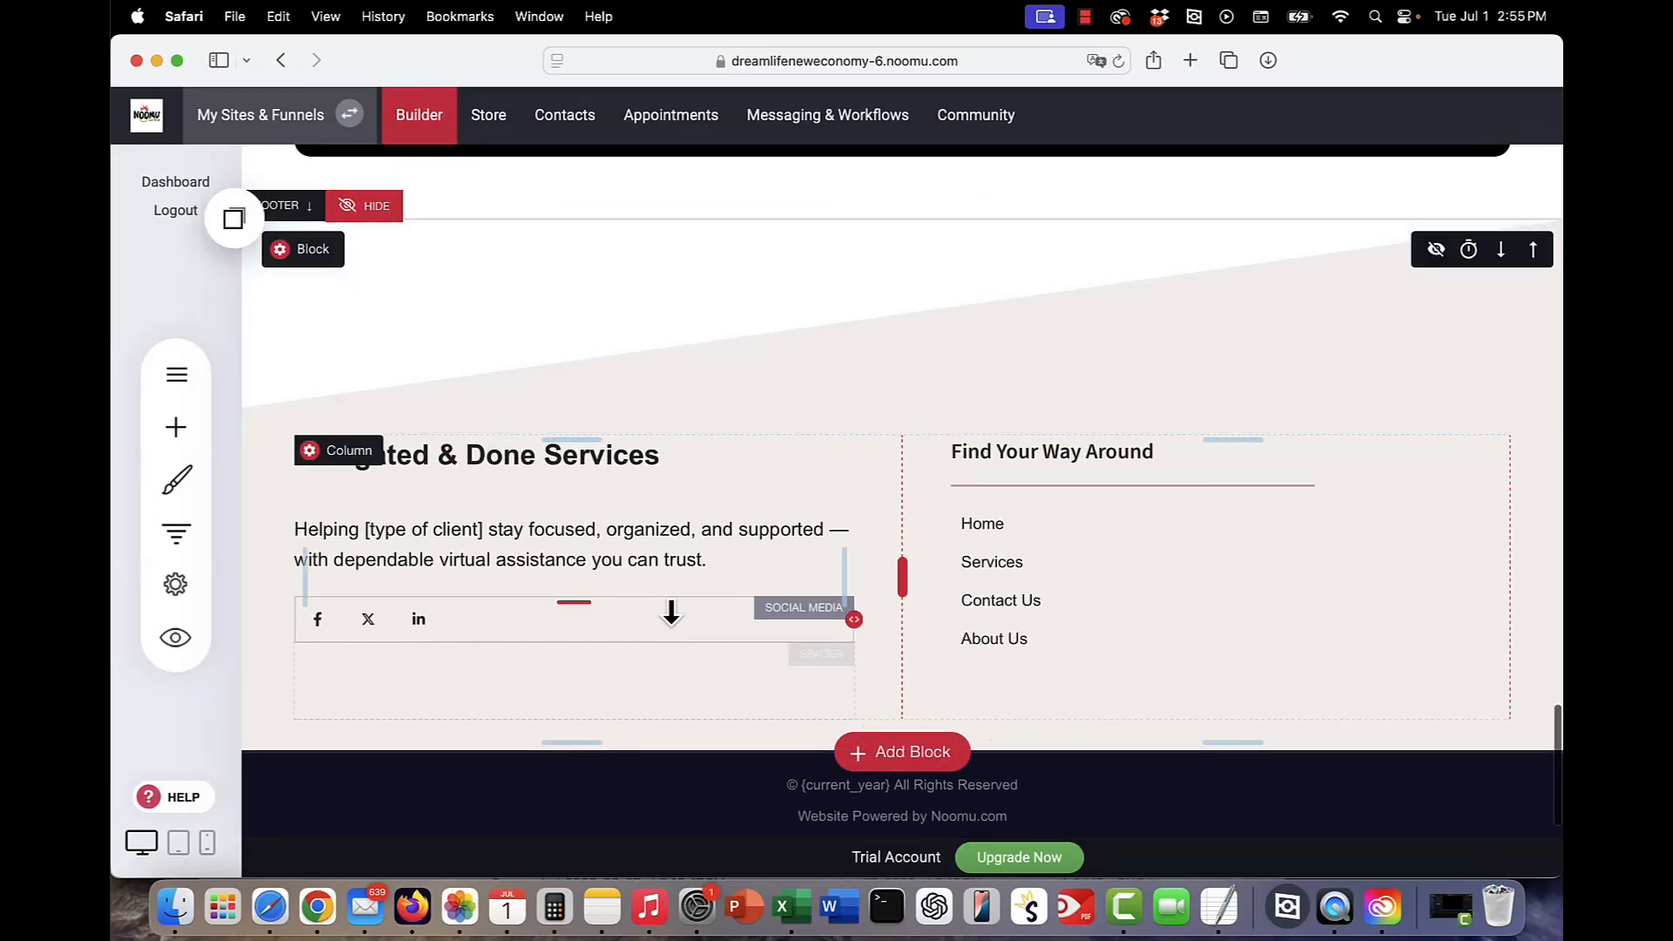
scroll(670, 612, "up", 1)
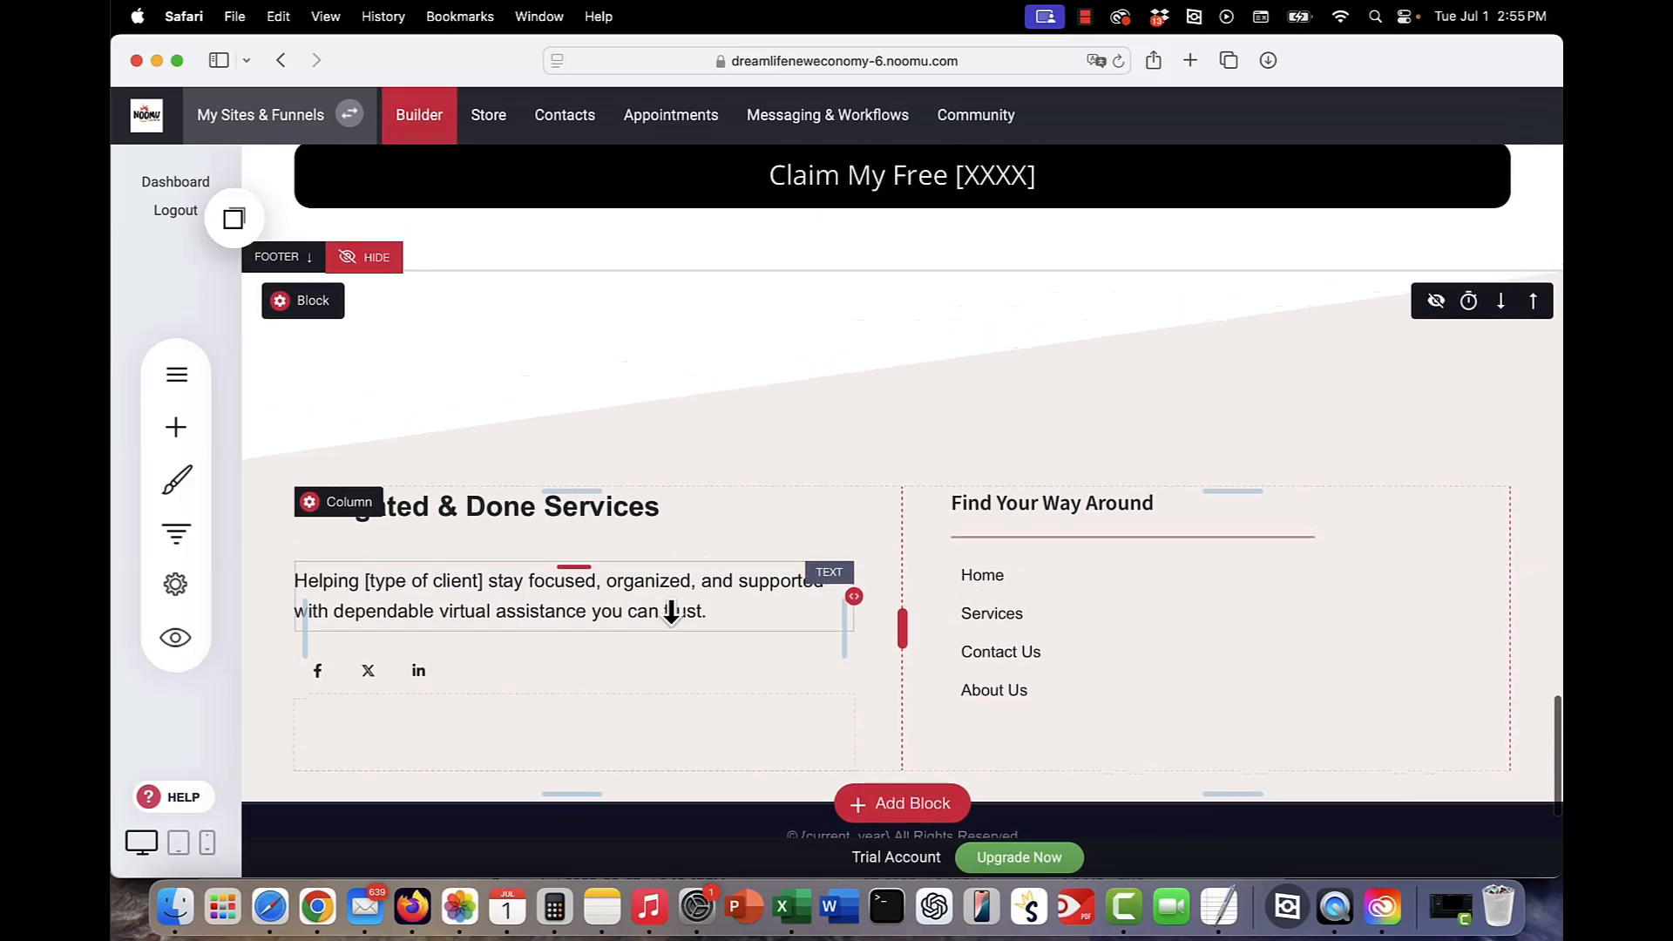
scroll(671, 613, "down", 2)
scroll(653, 601, "up", 3)
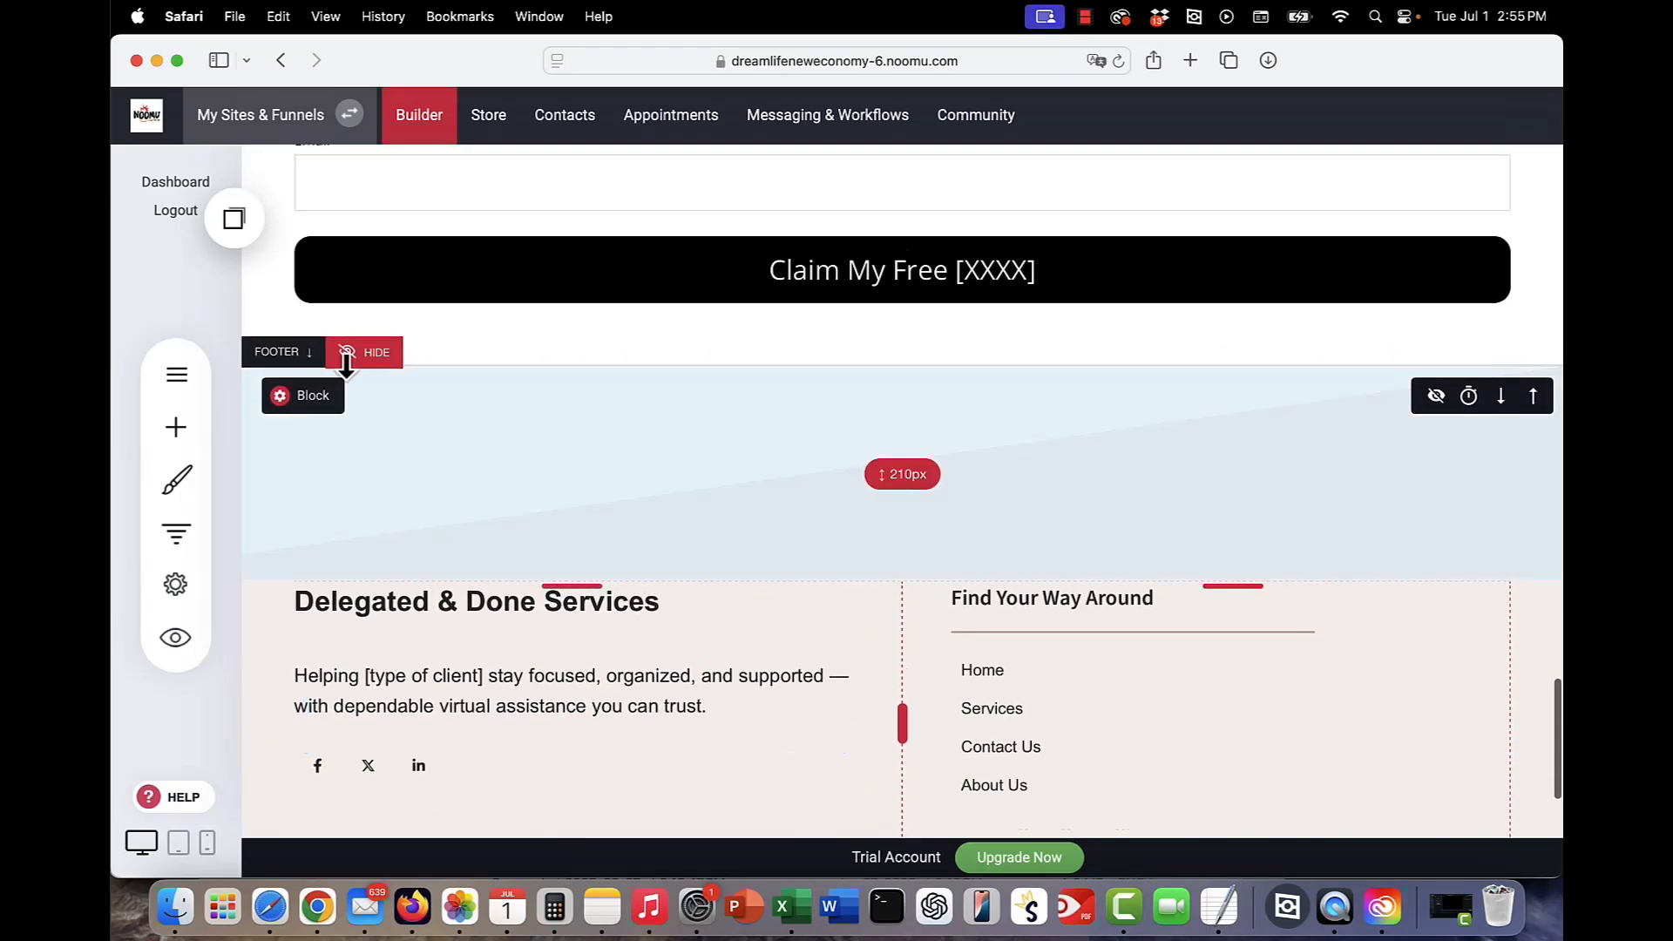
scroll(742, 474, "up", 15)
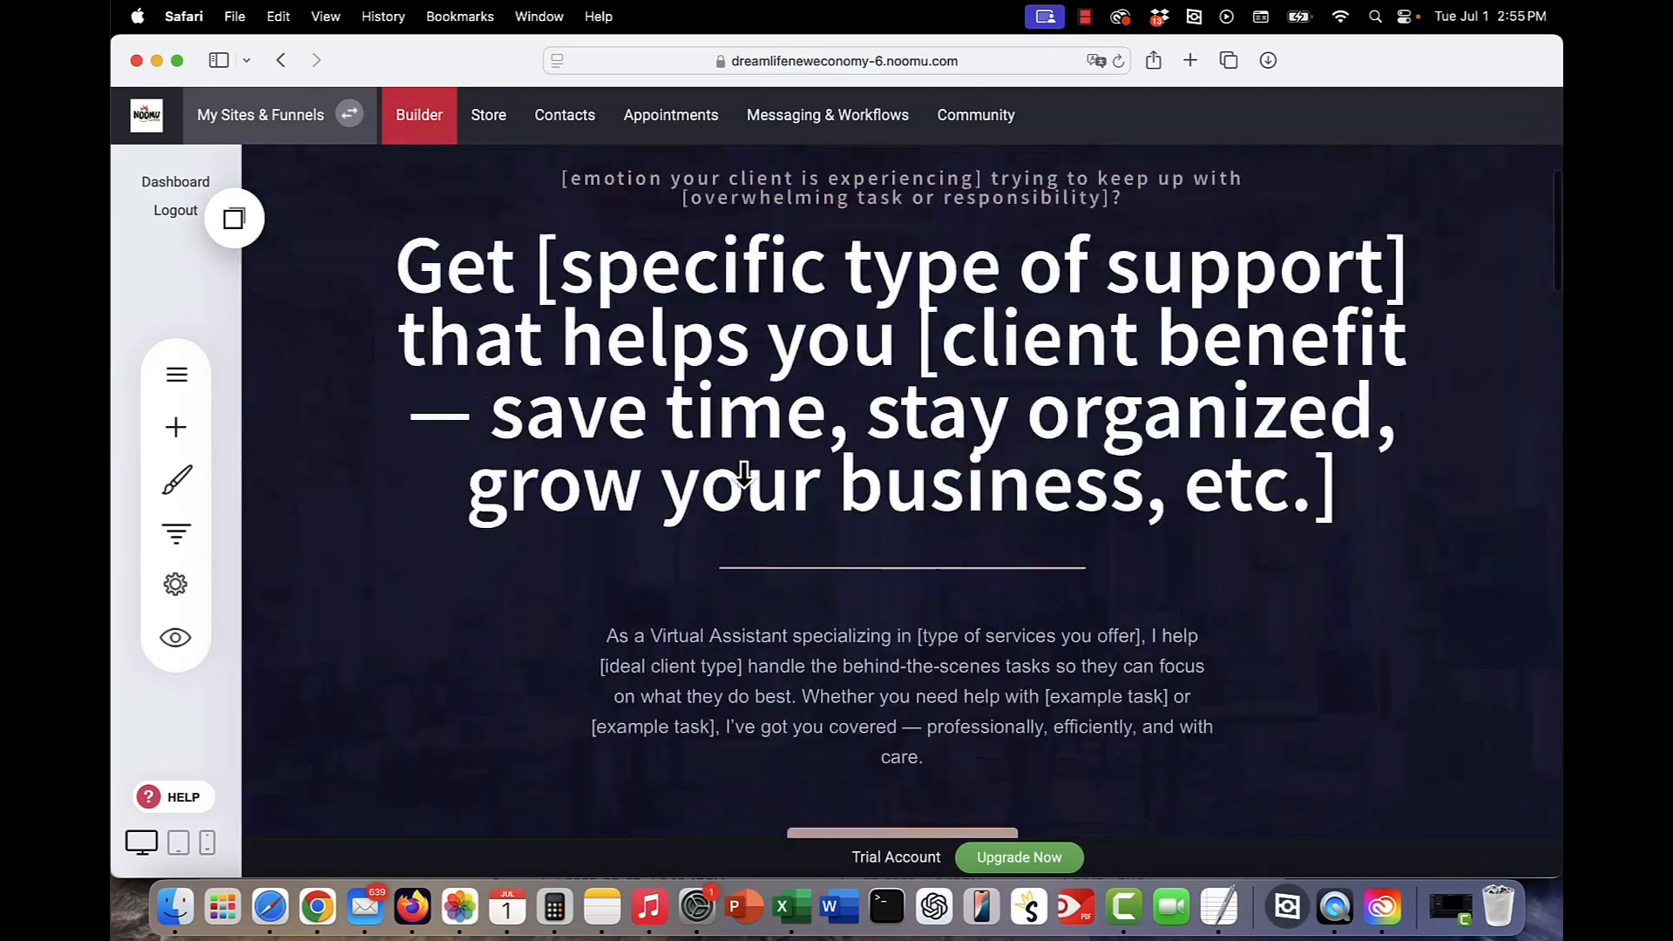
- Switch the header logo from a text logo to an image logo, viewing the file manager without choosing an image
mouse_move(322, 211)
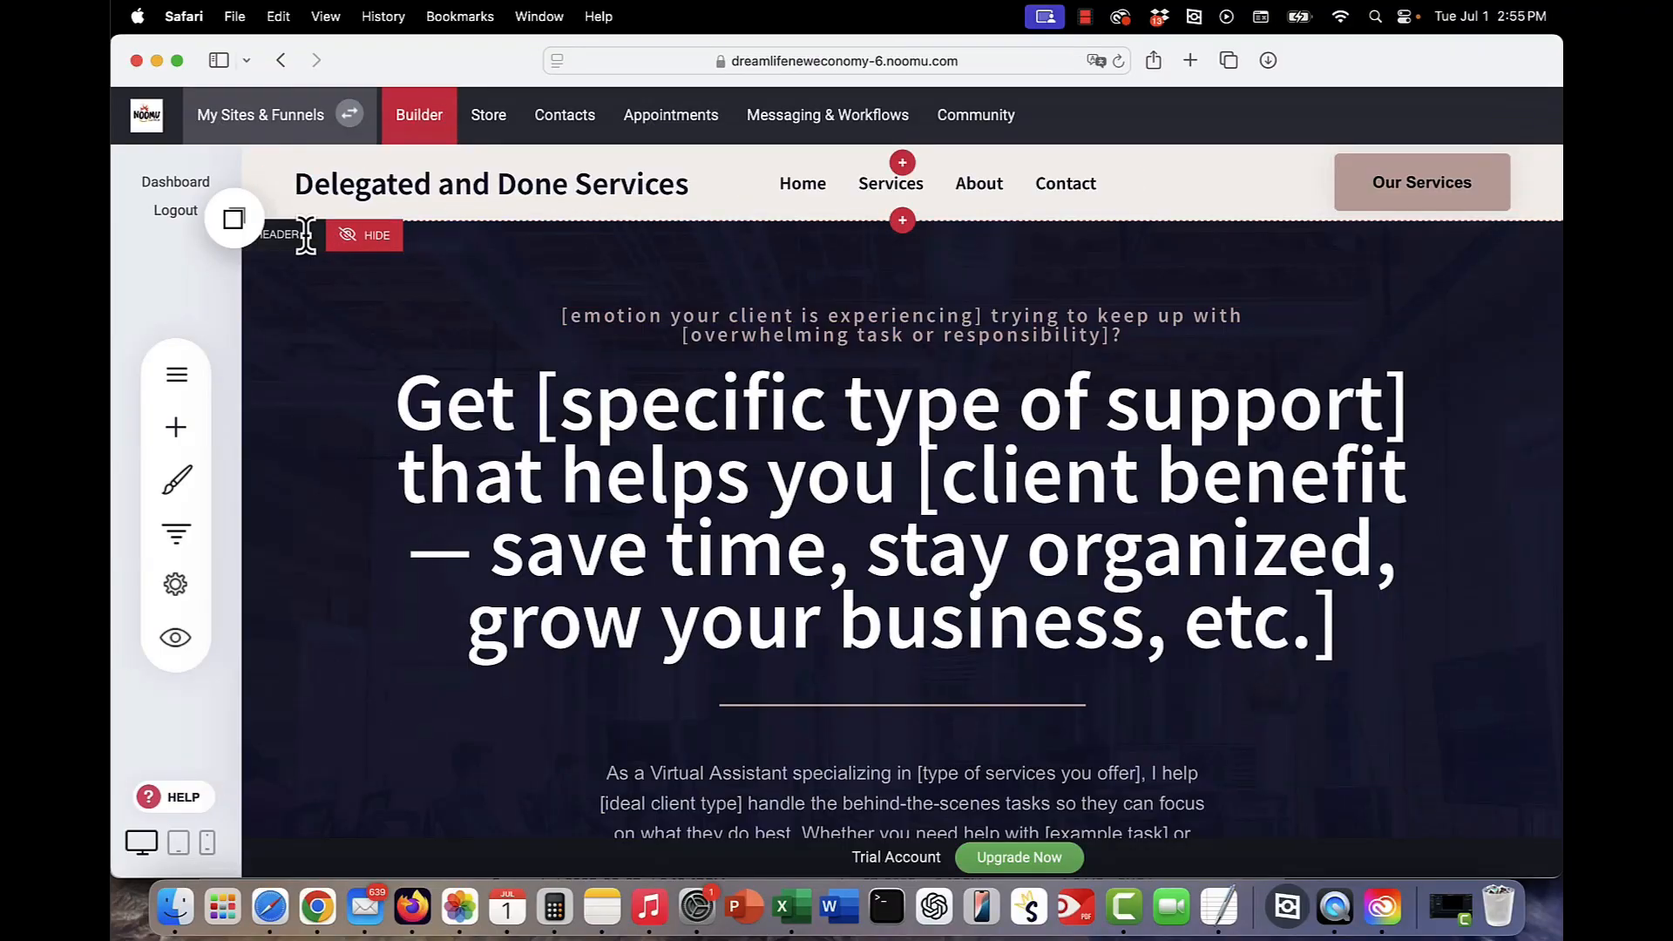
mouse_move(627, 205)
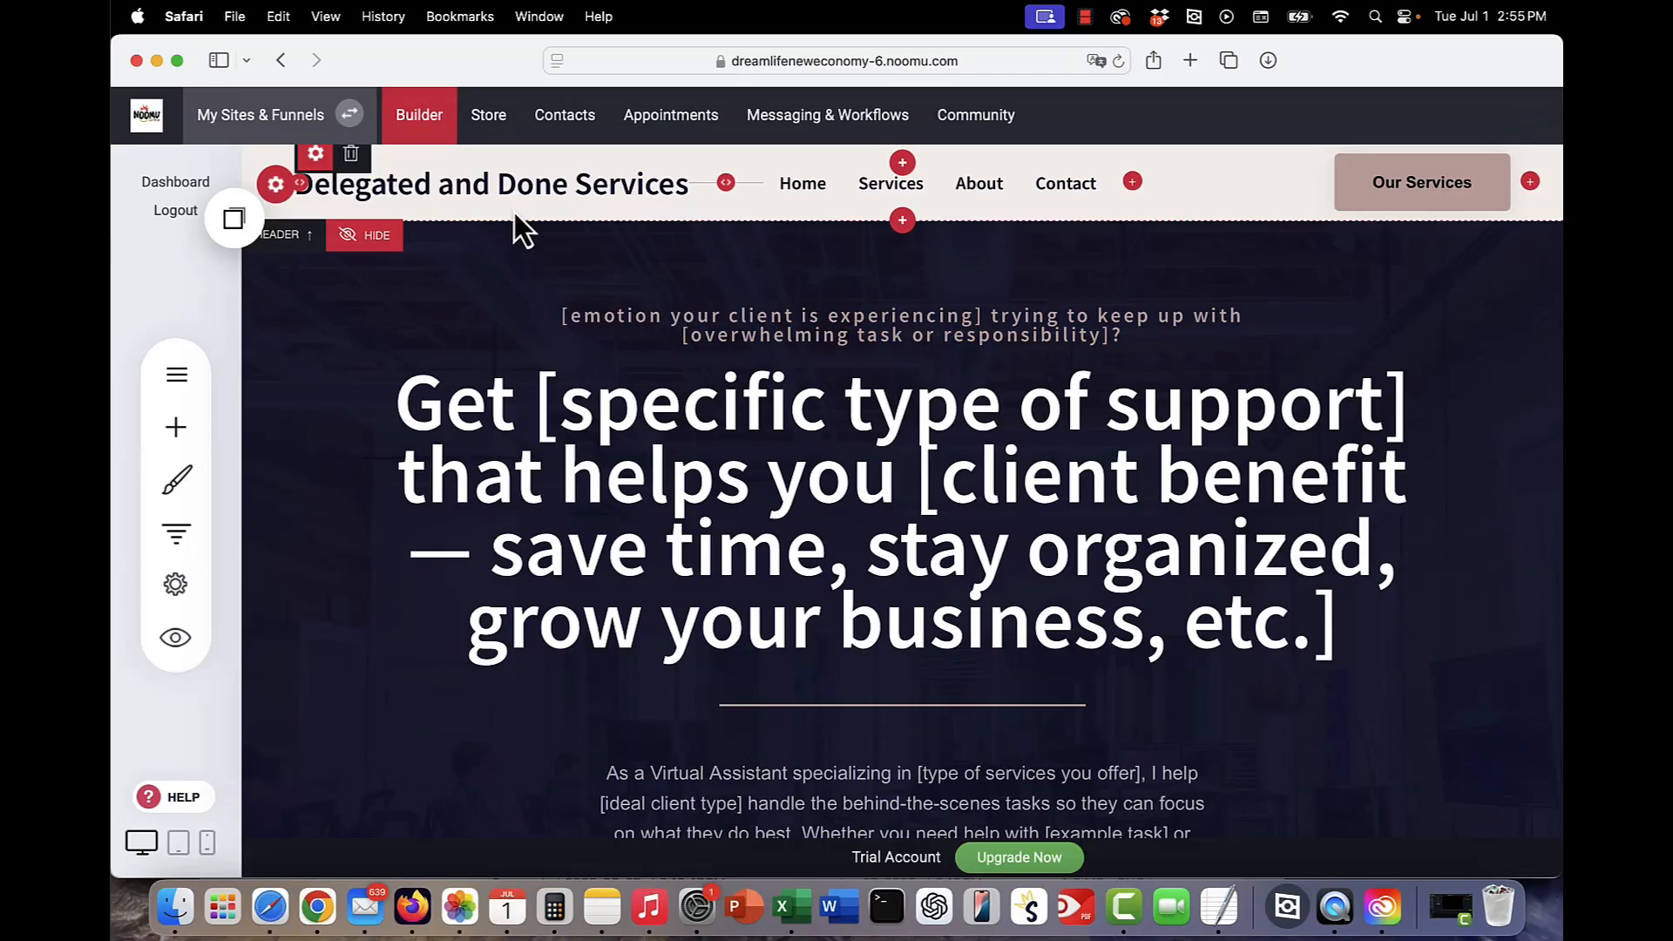
left_click(315, 155)
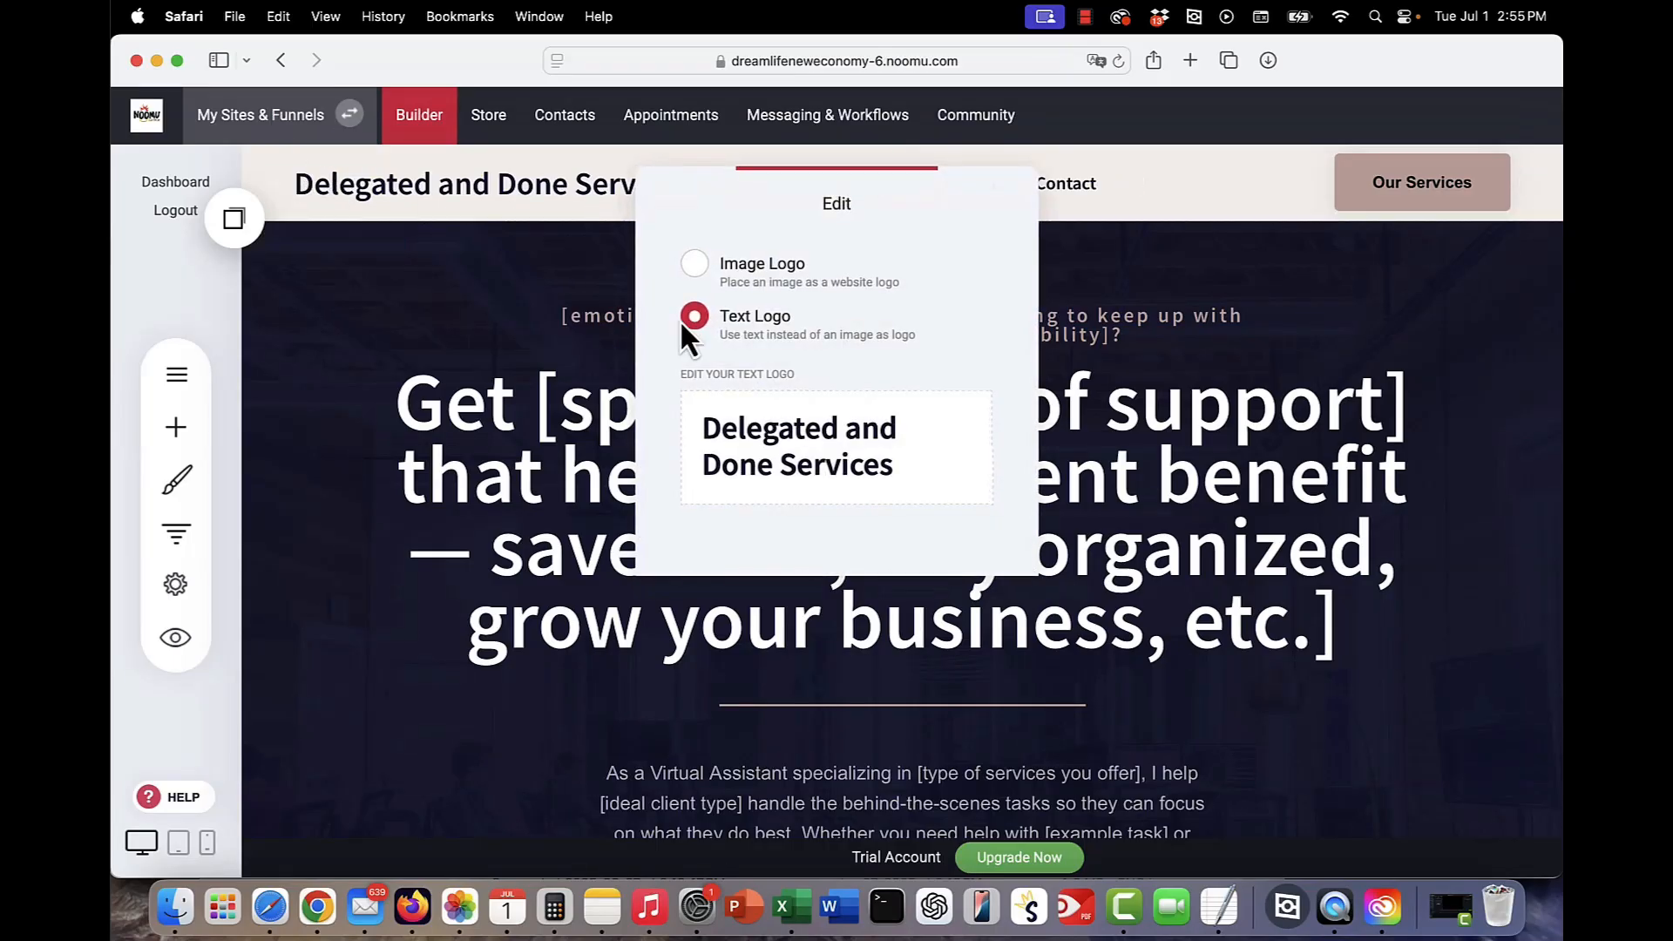
left_click(810, 457)
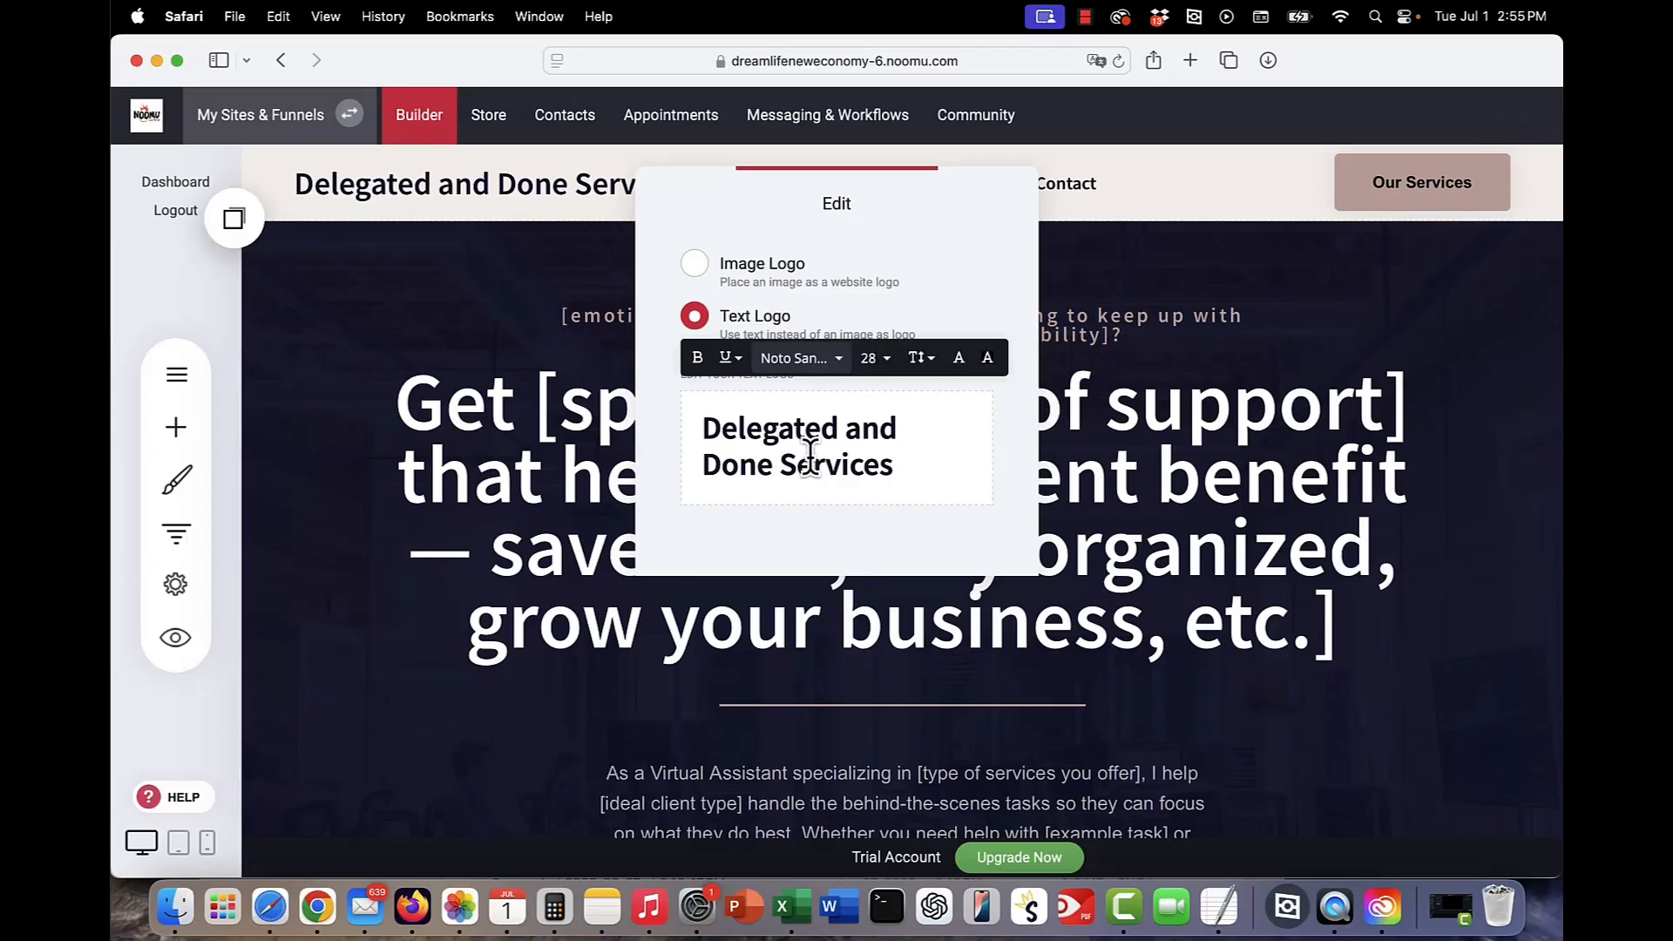
left_click(696, 265)
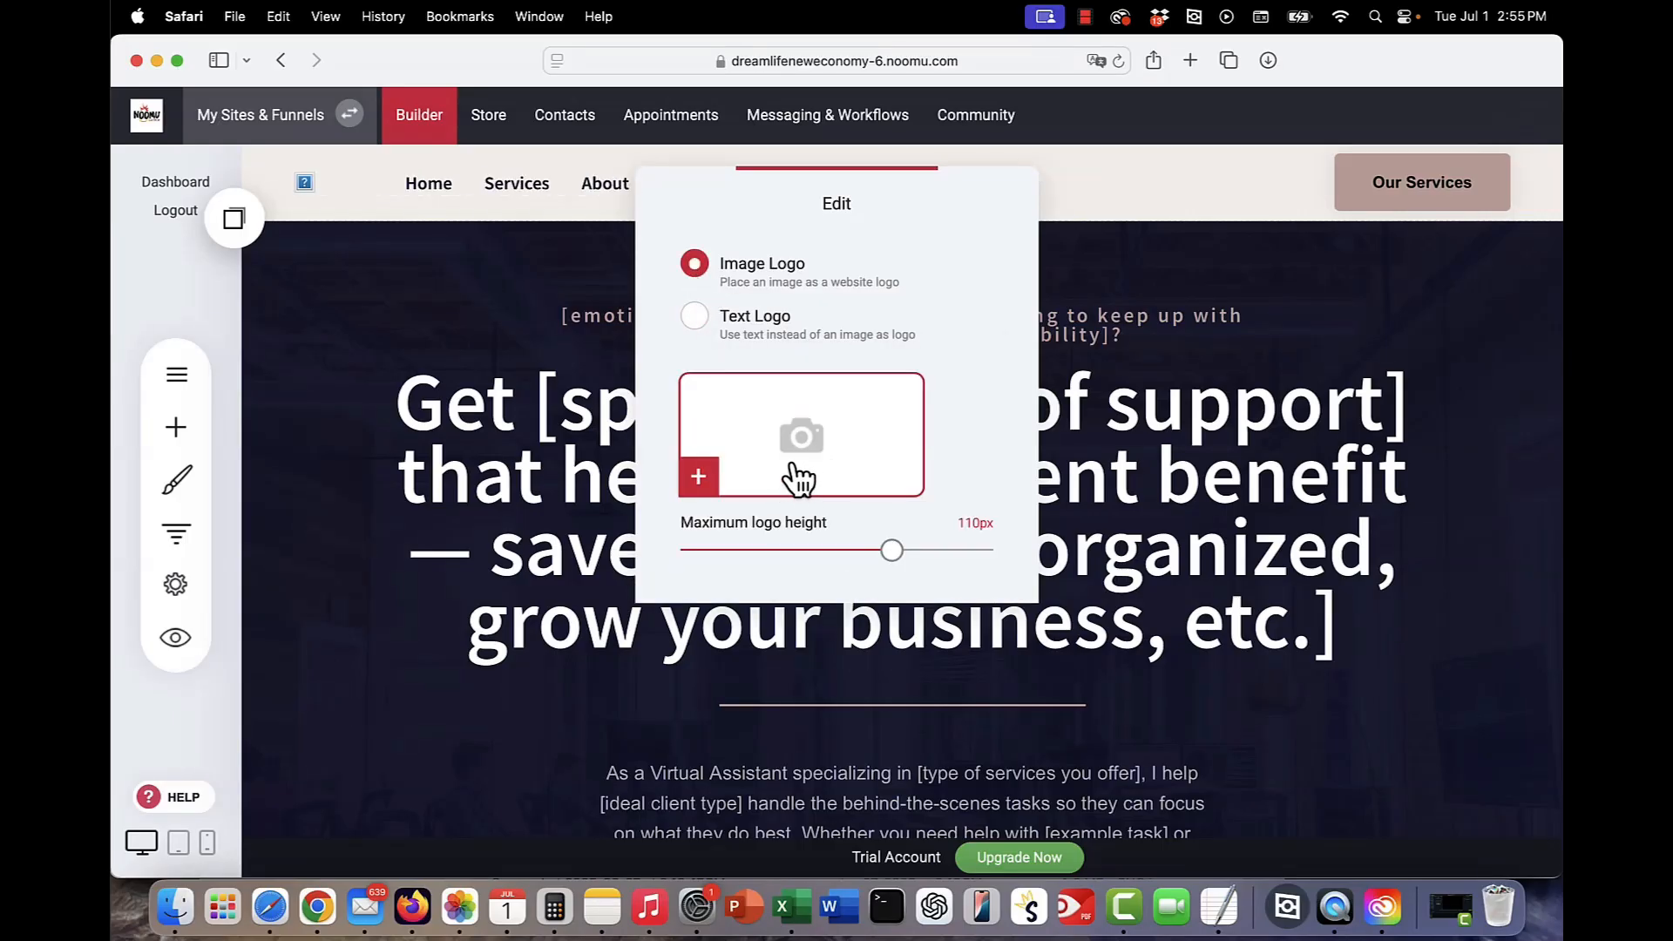
left_click(798, 478)
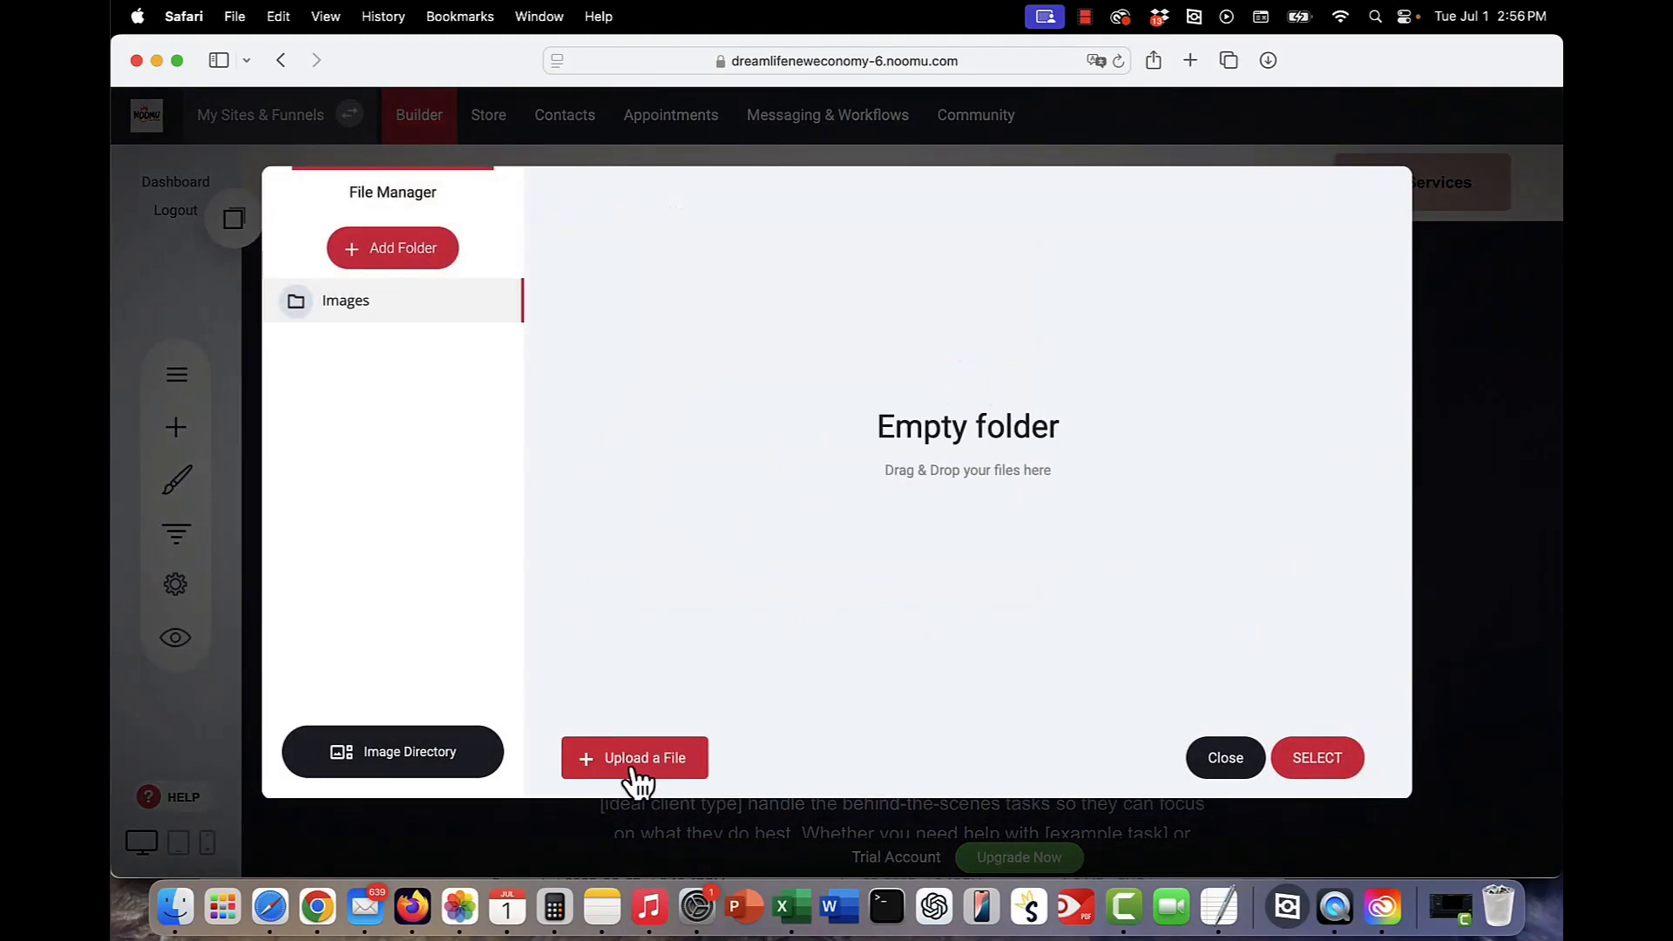
left_click(1224, 775)
left_click(1167, 286)
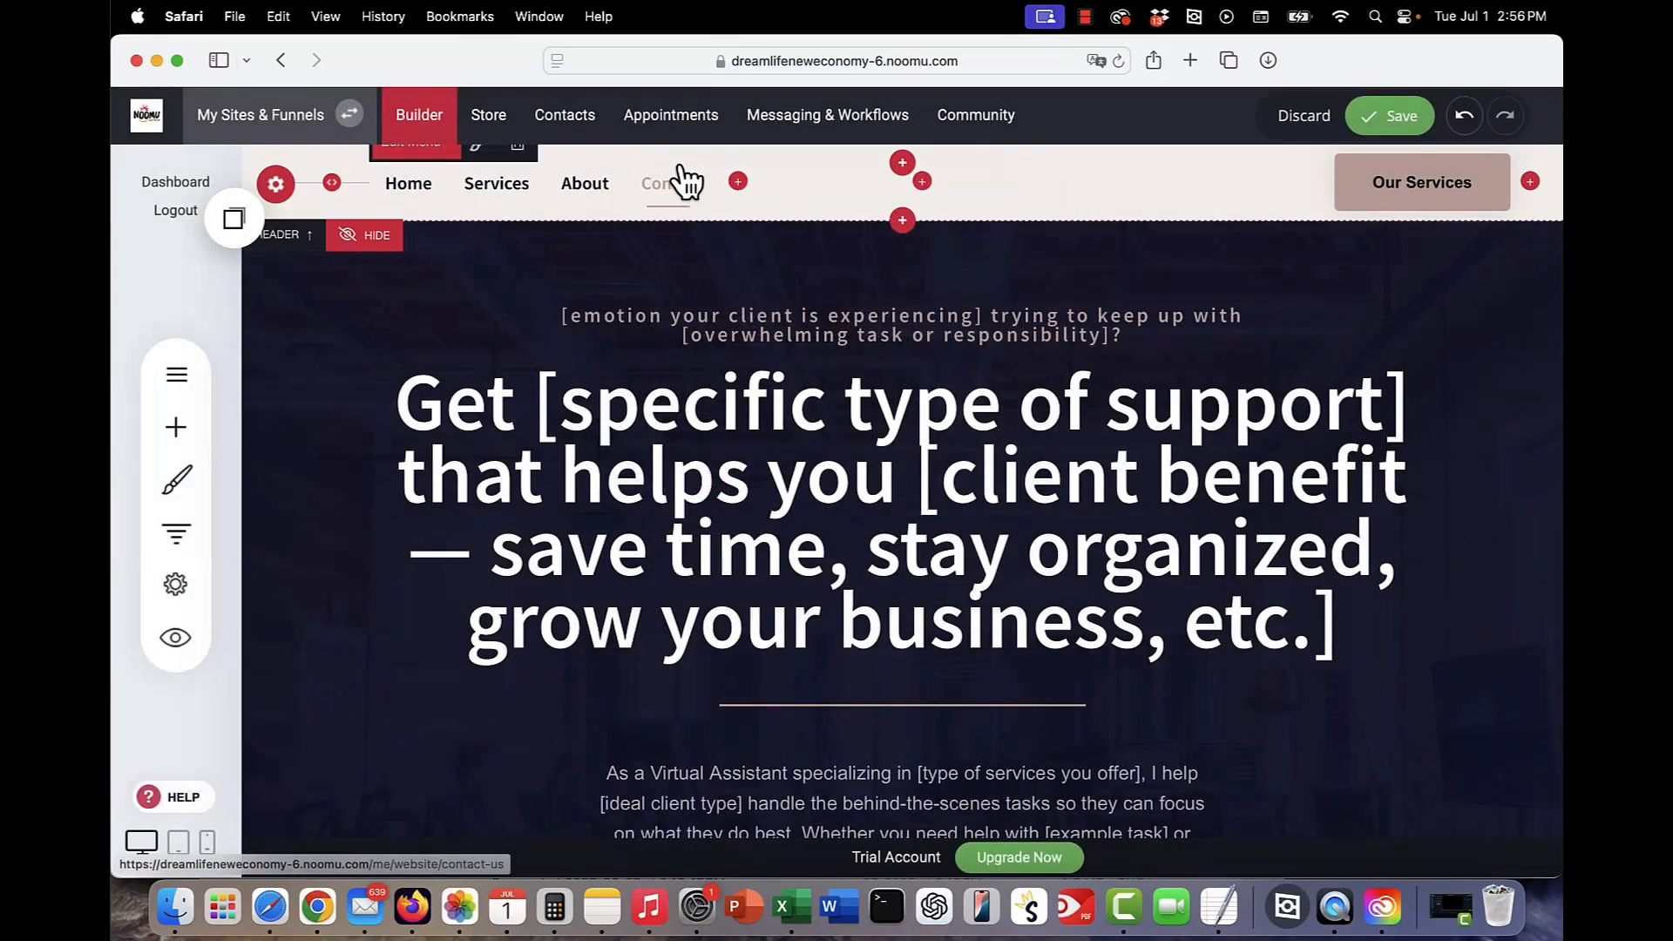
- Review the header's menu items and the Our Services button settings, and save the header changes
left_click(411, 155)
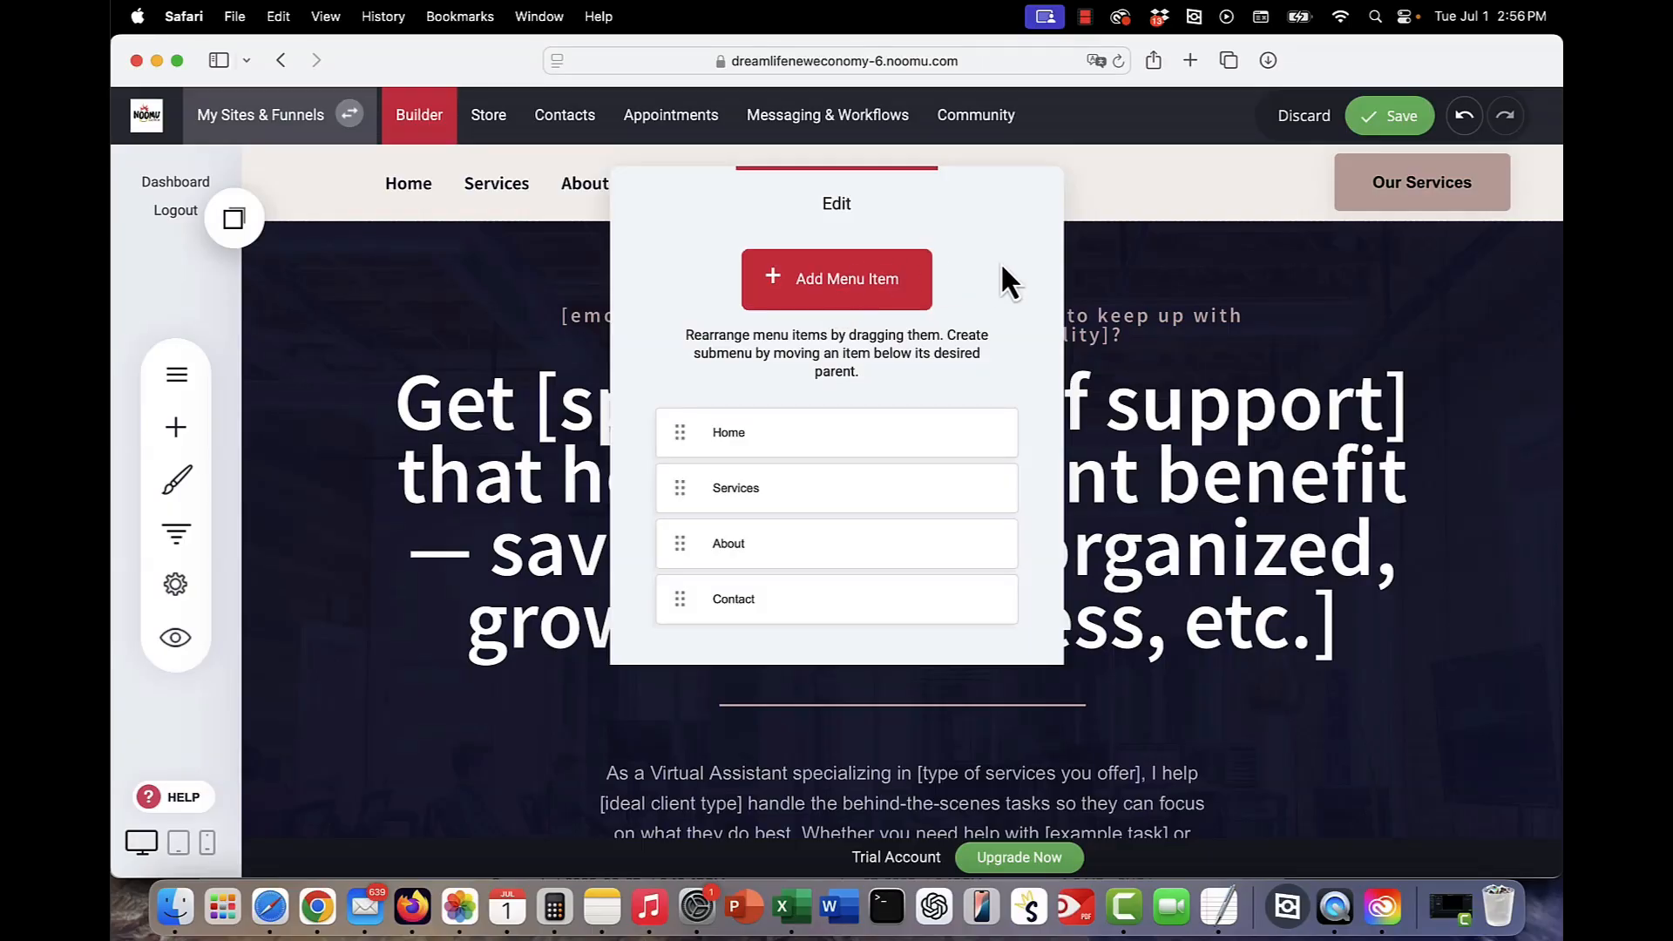
left_click(1257, 276)
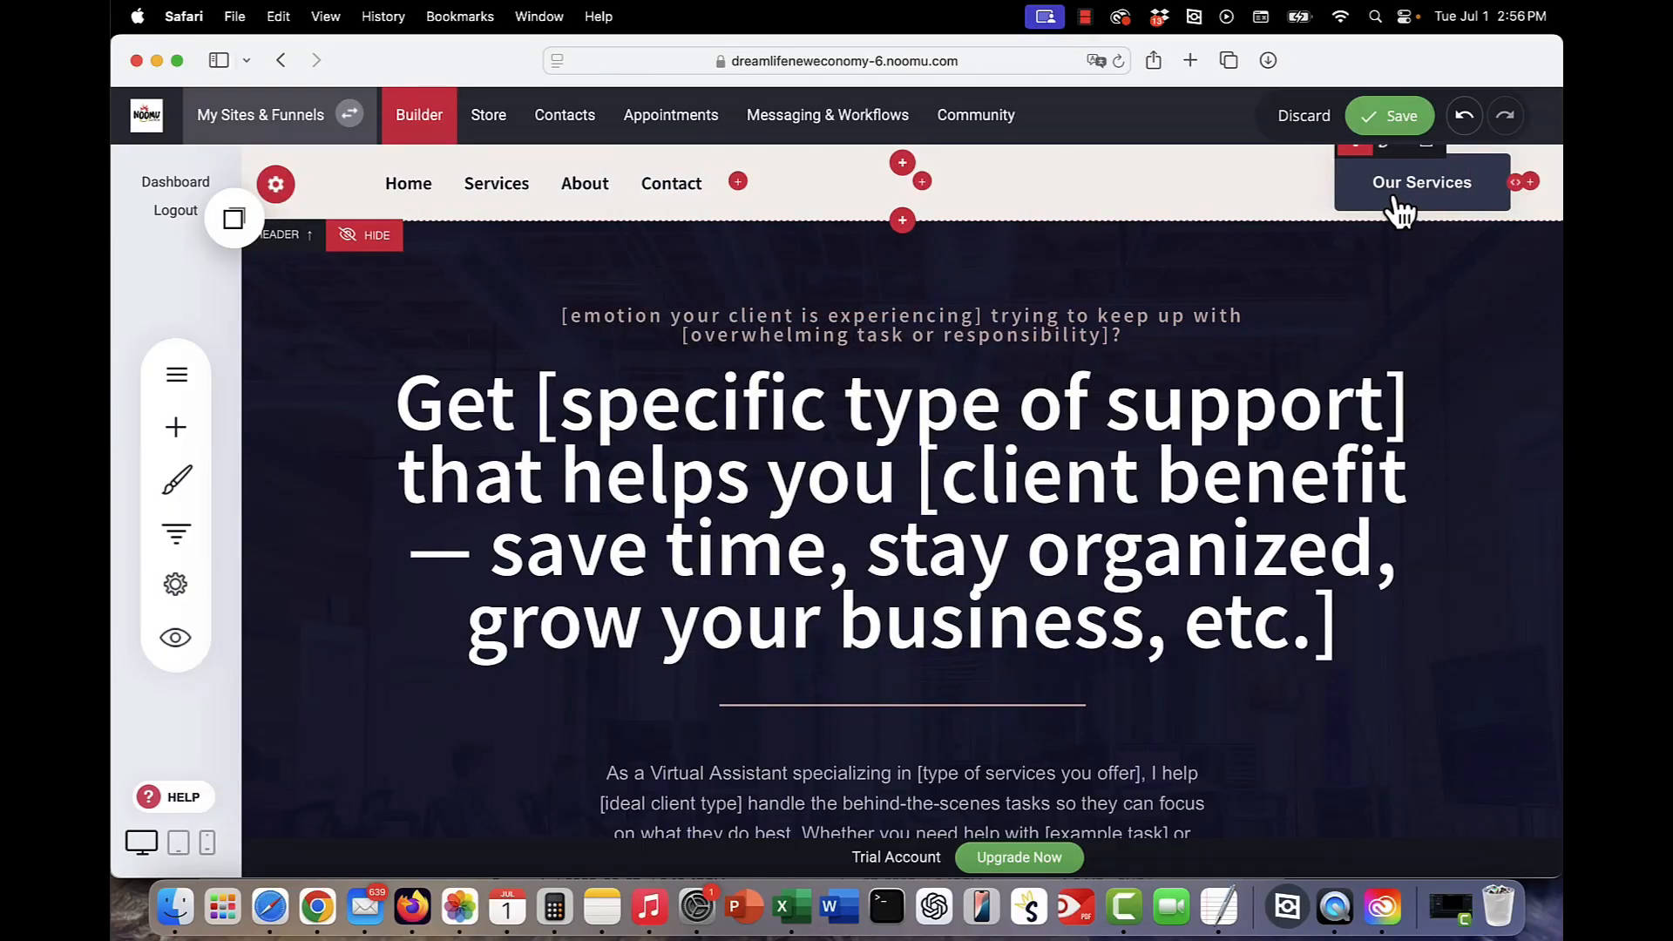
left_click(1354, 150)
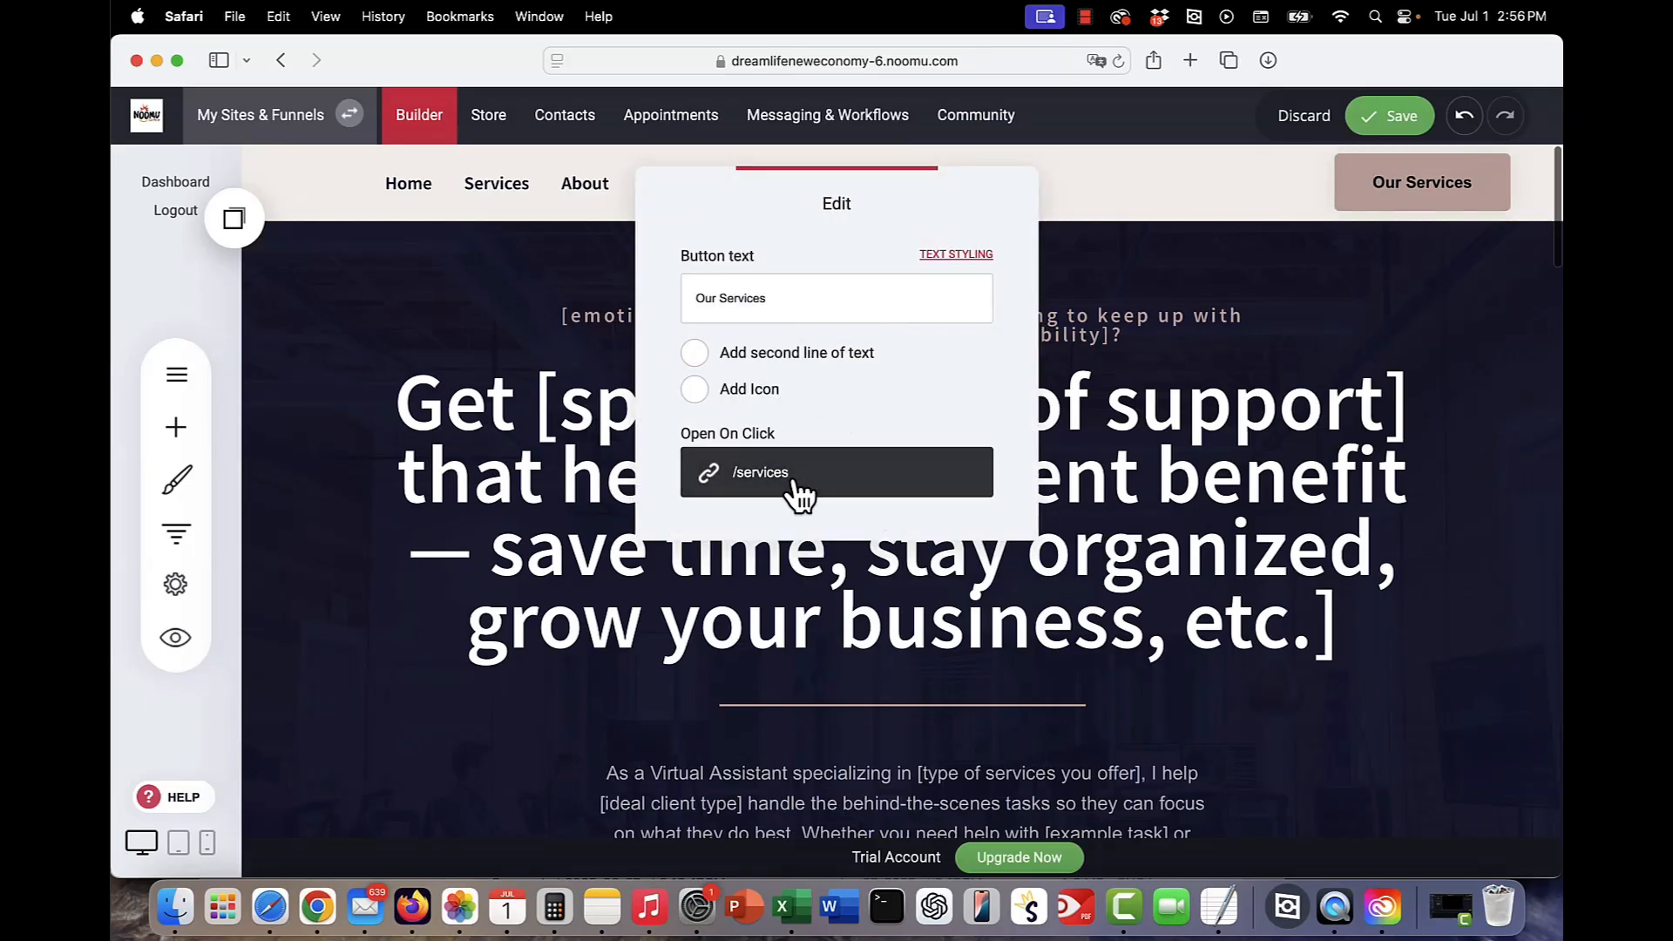
left_click(946, 264)
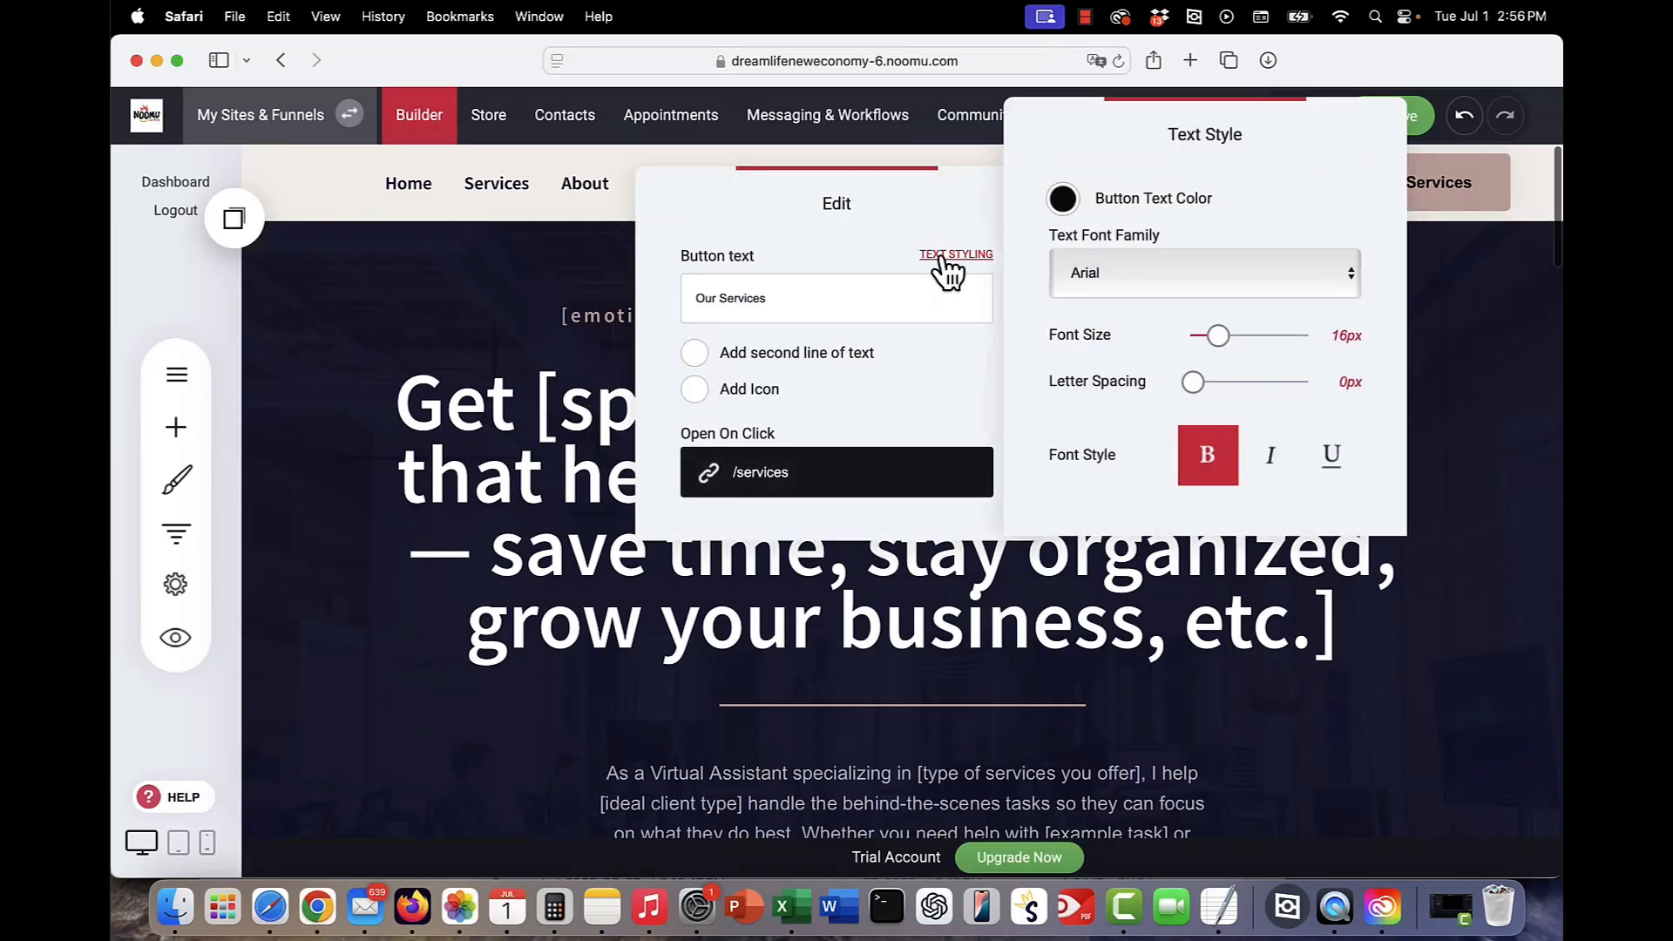
left_click(1495, 290)
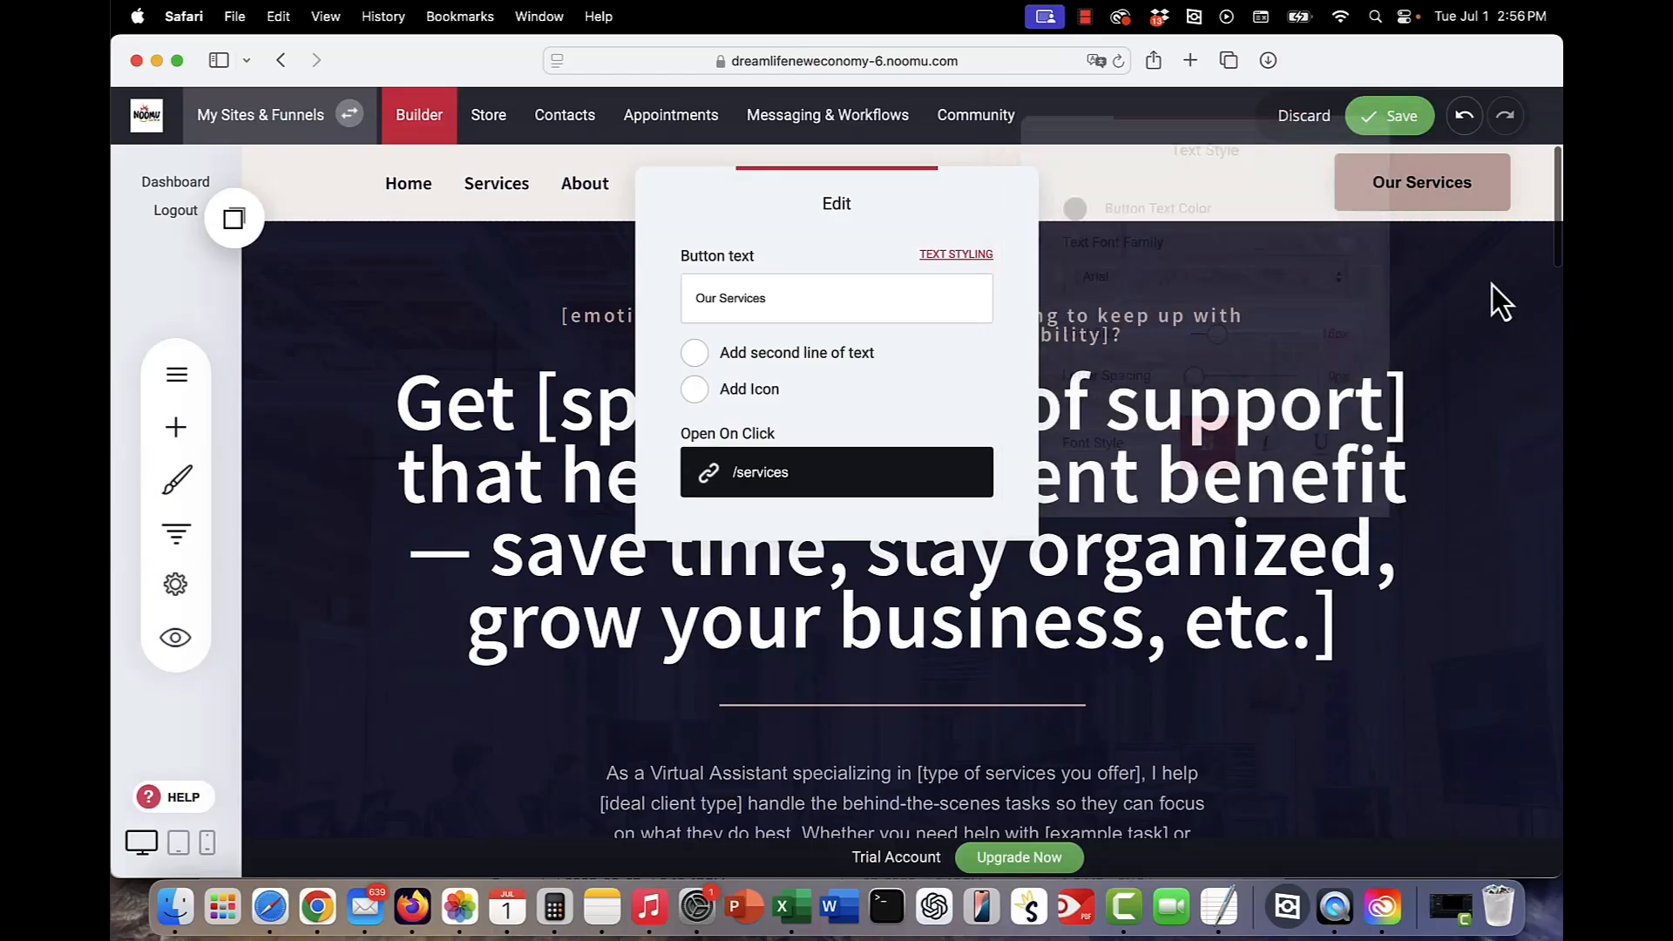
left_click(1241, 357)
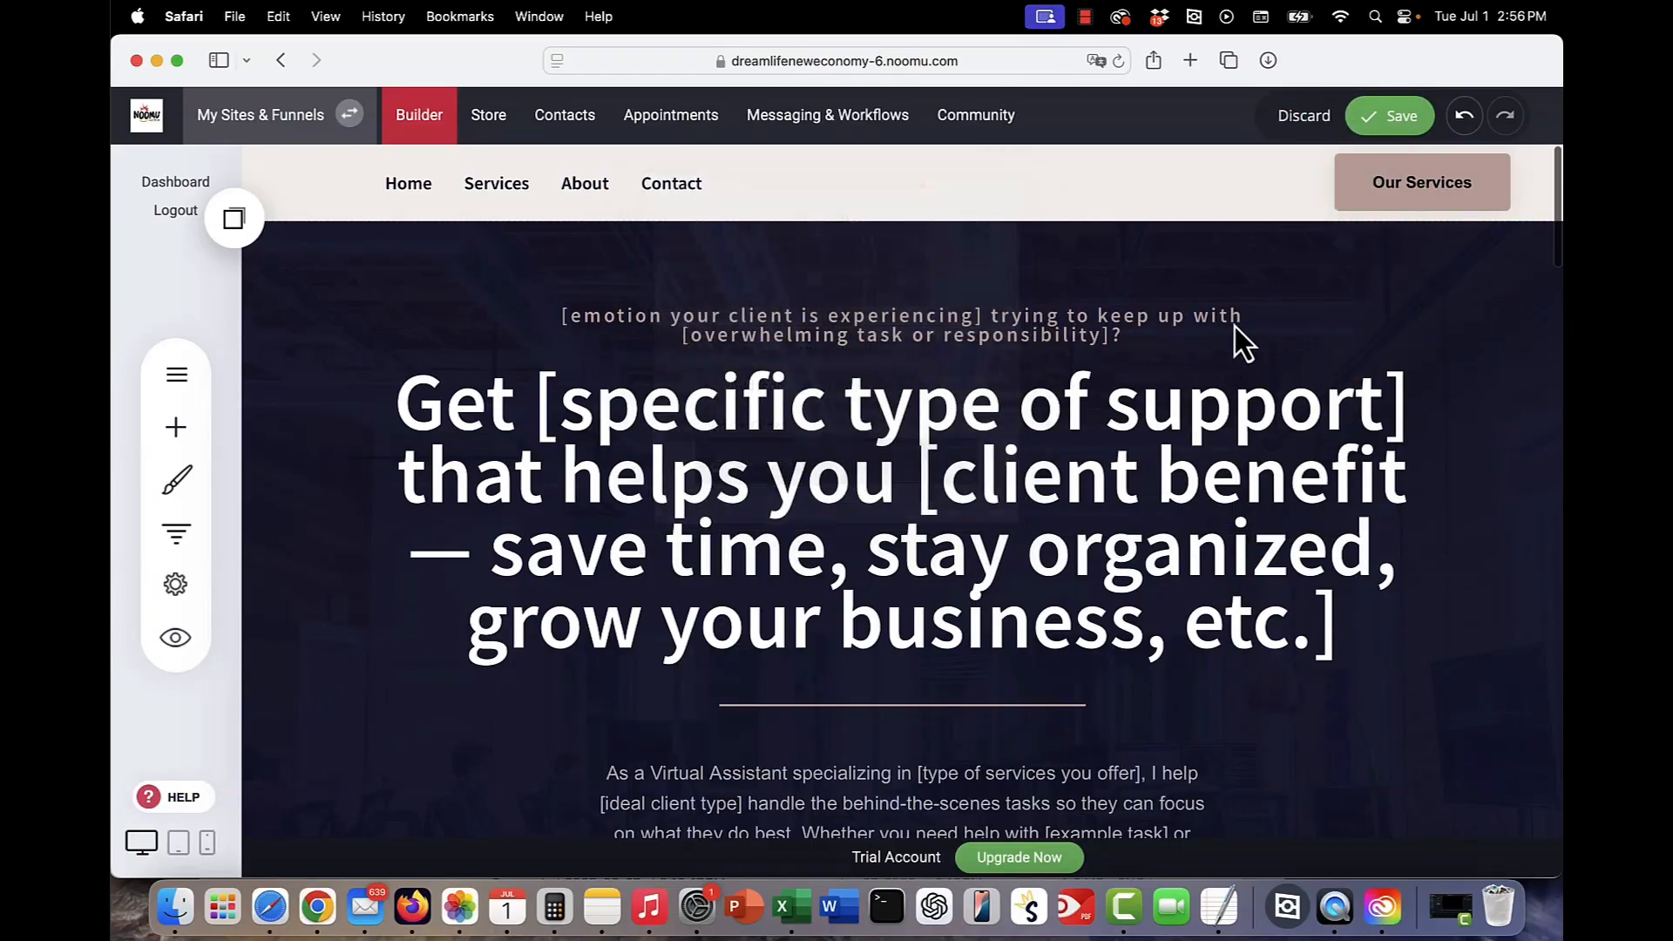
left_click(1385, 120)
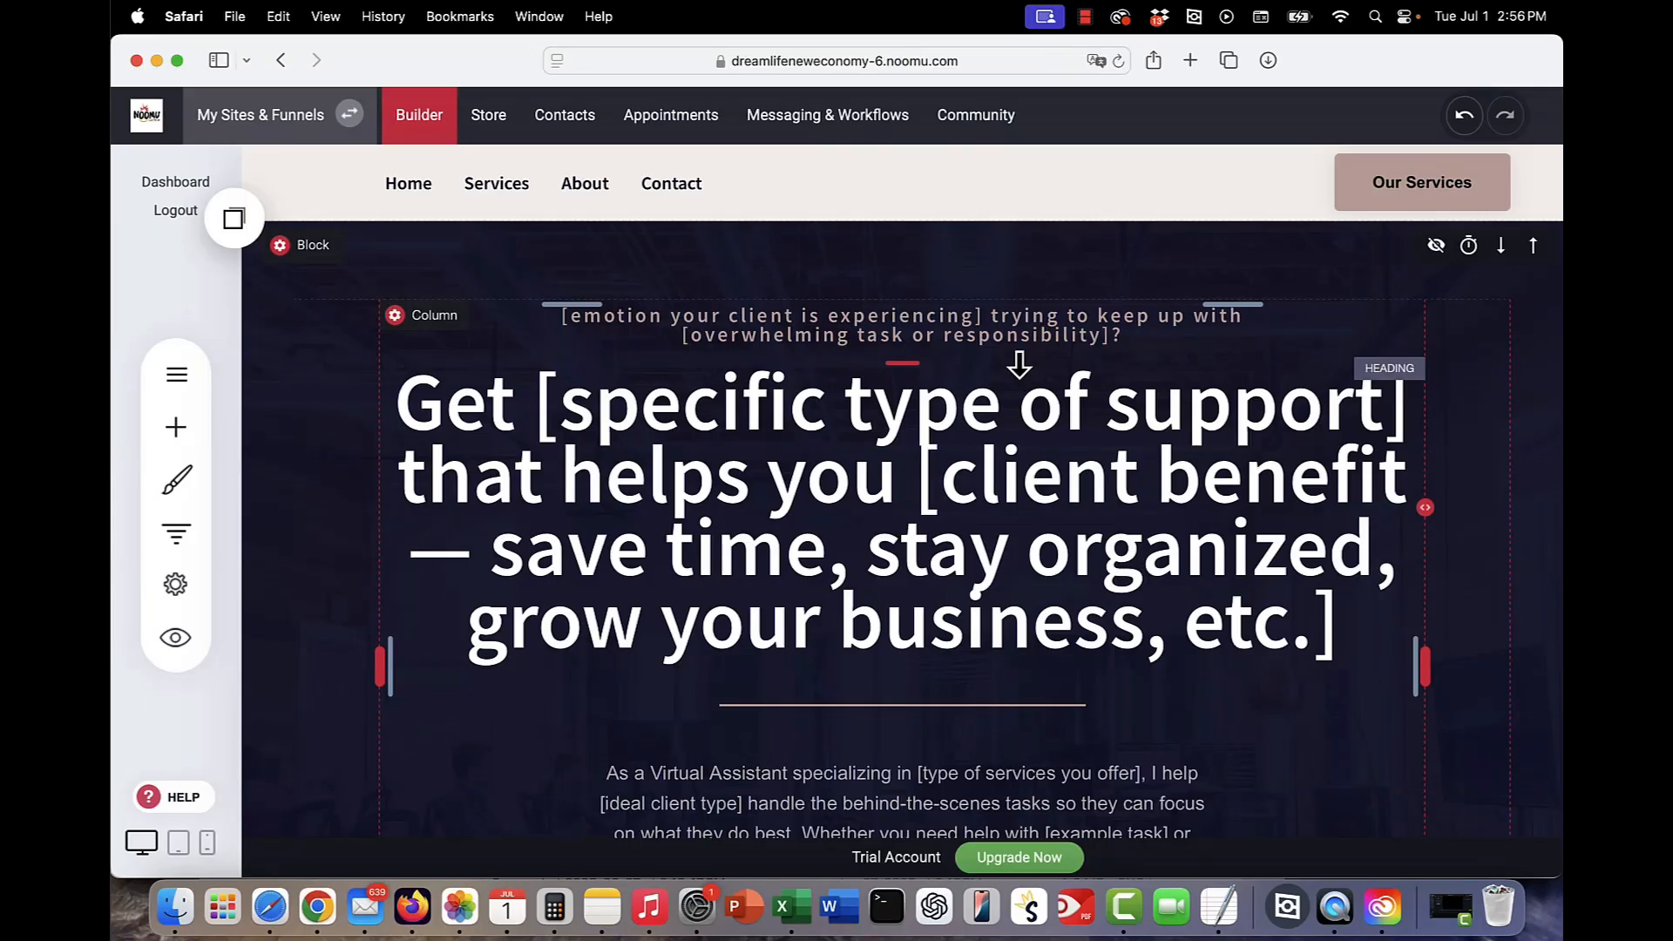
- Examine the hero section's headings, separator, introductory text and See My Services button
scroll(1023, 374, "down", 3)
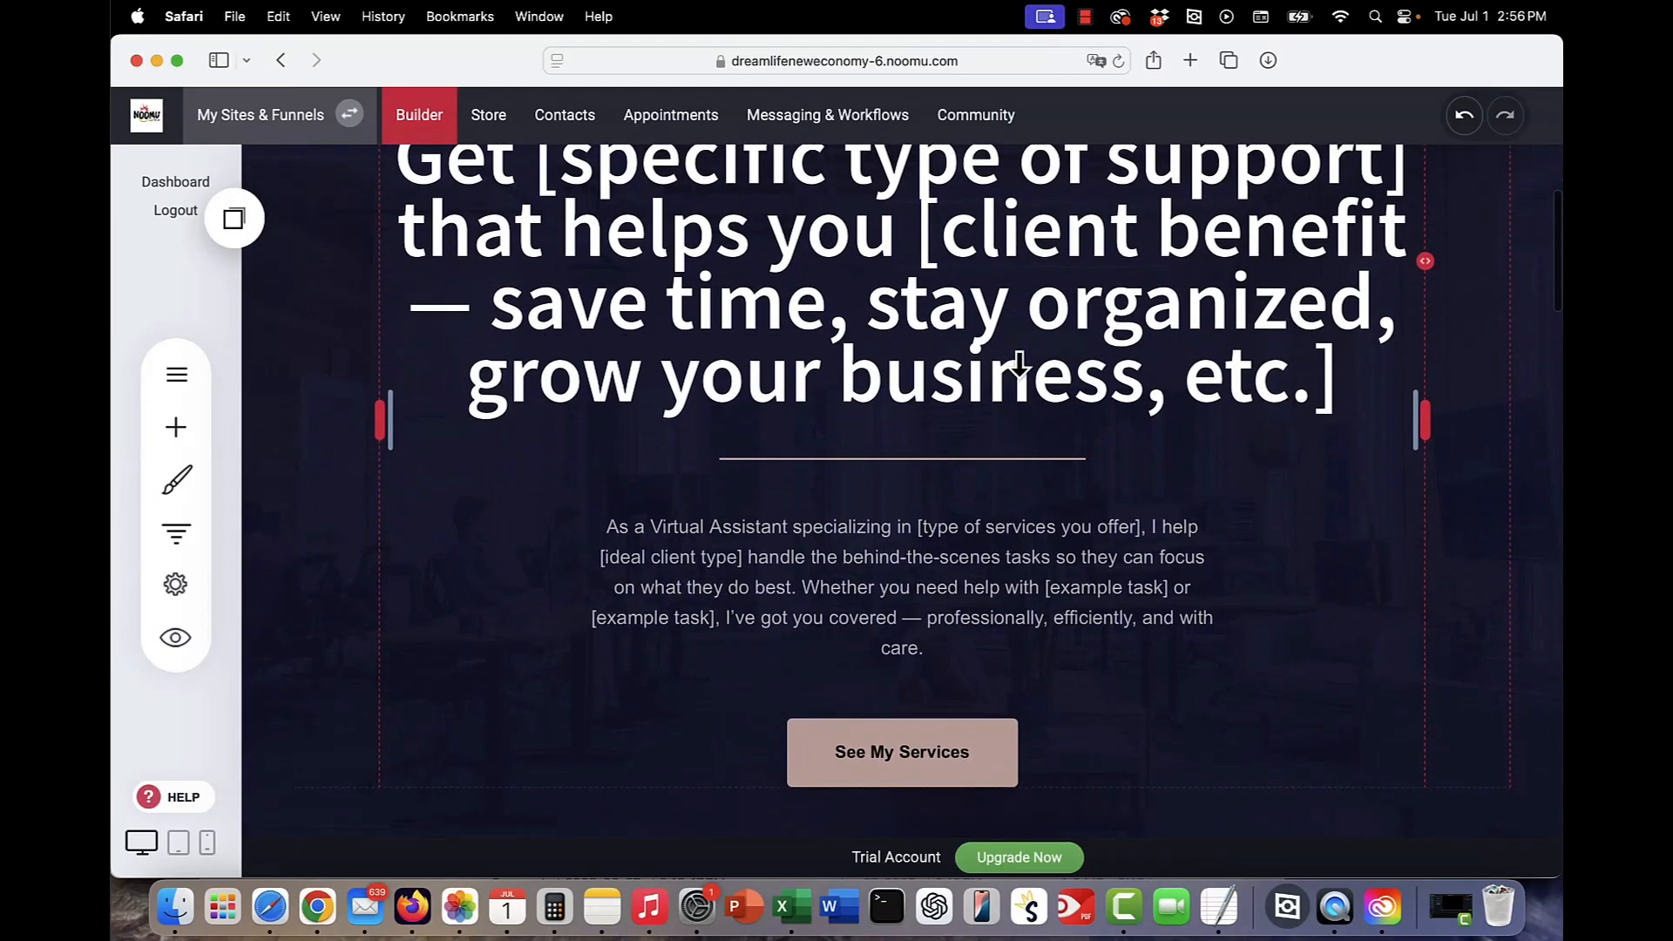
scroll(1019, 364, "up", 3)
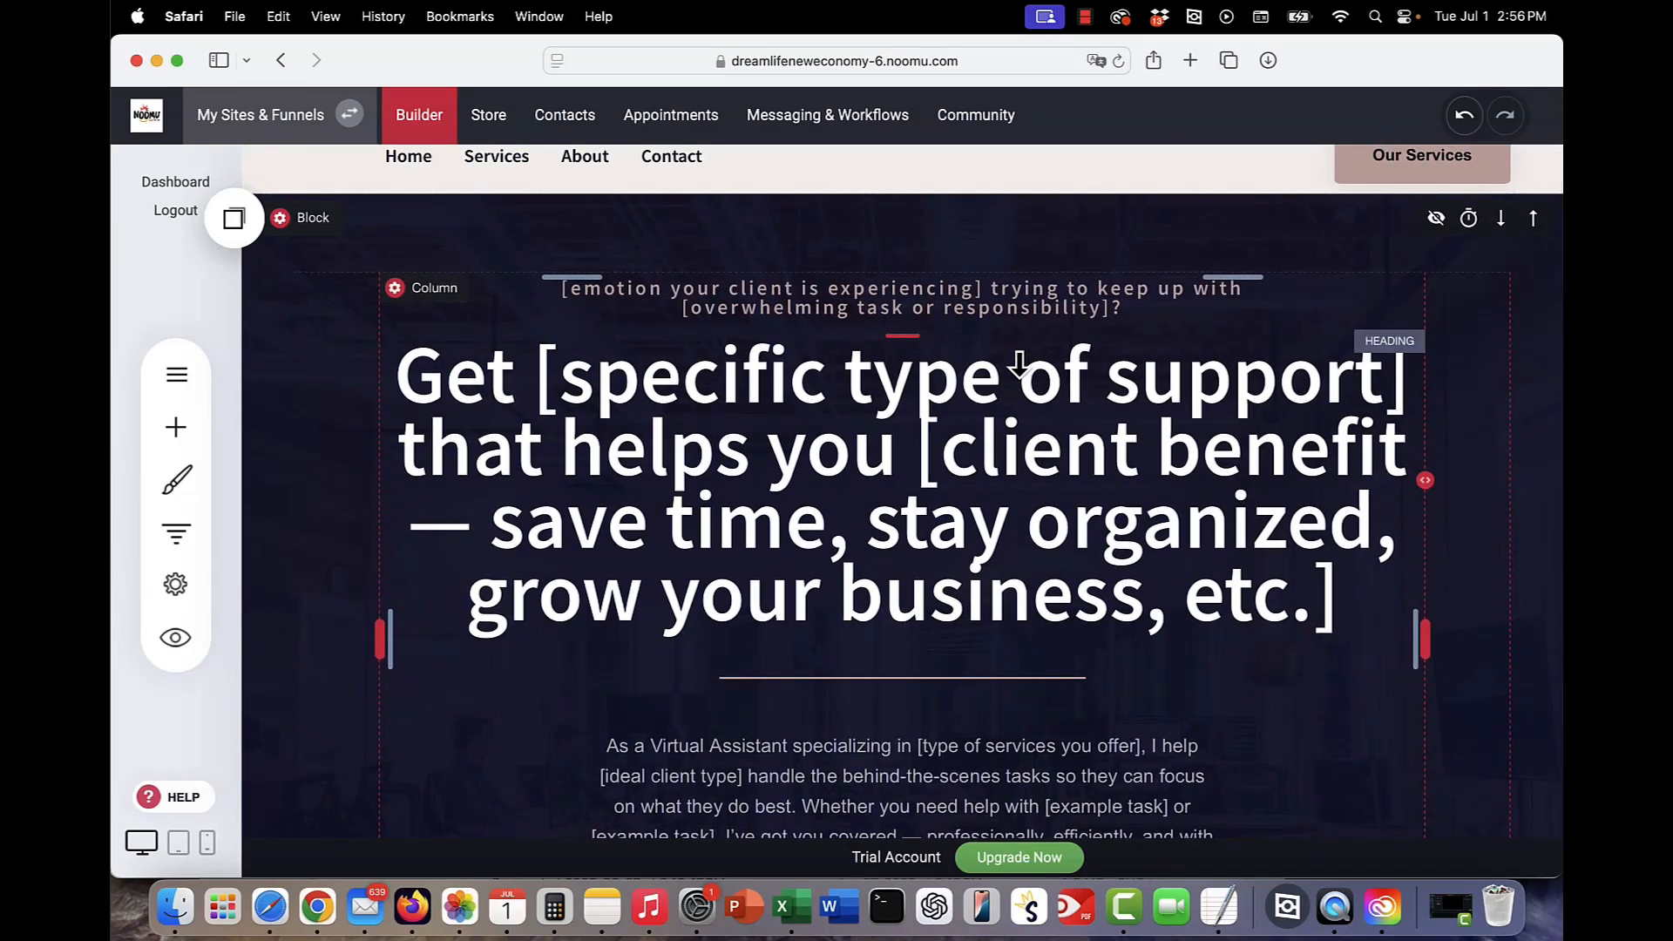
scroll(1017, 364, "down", 1)
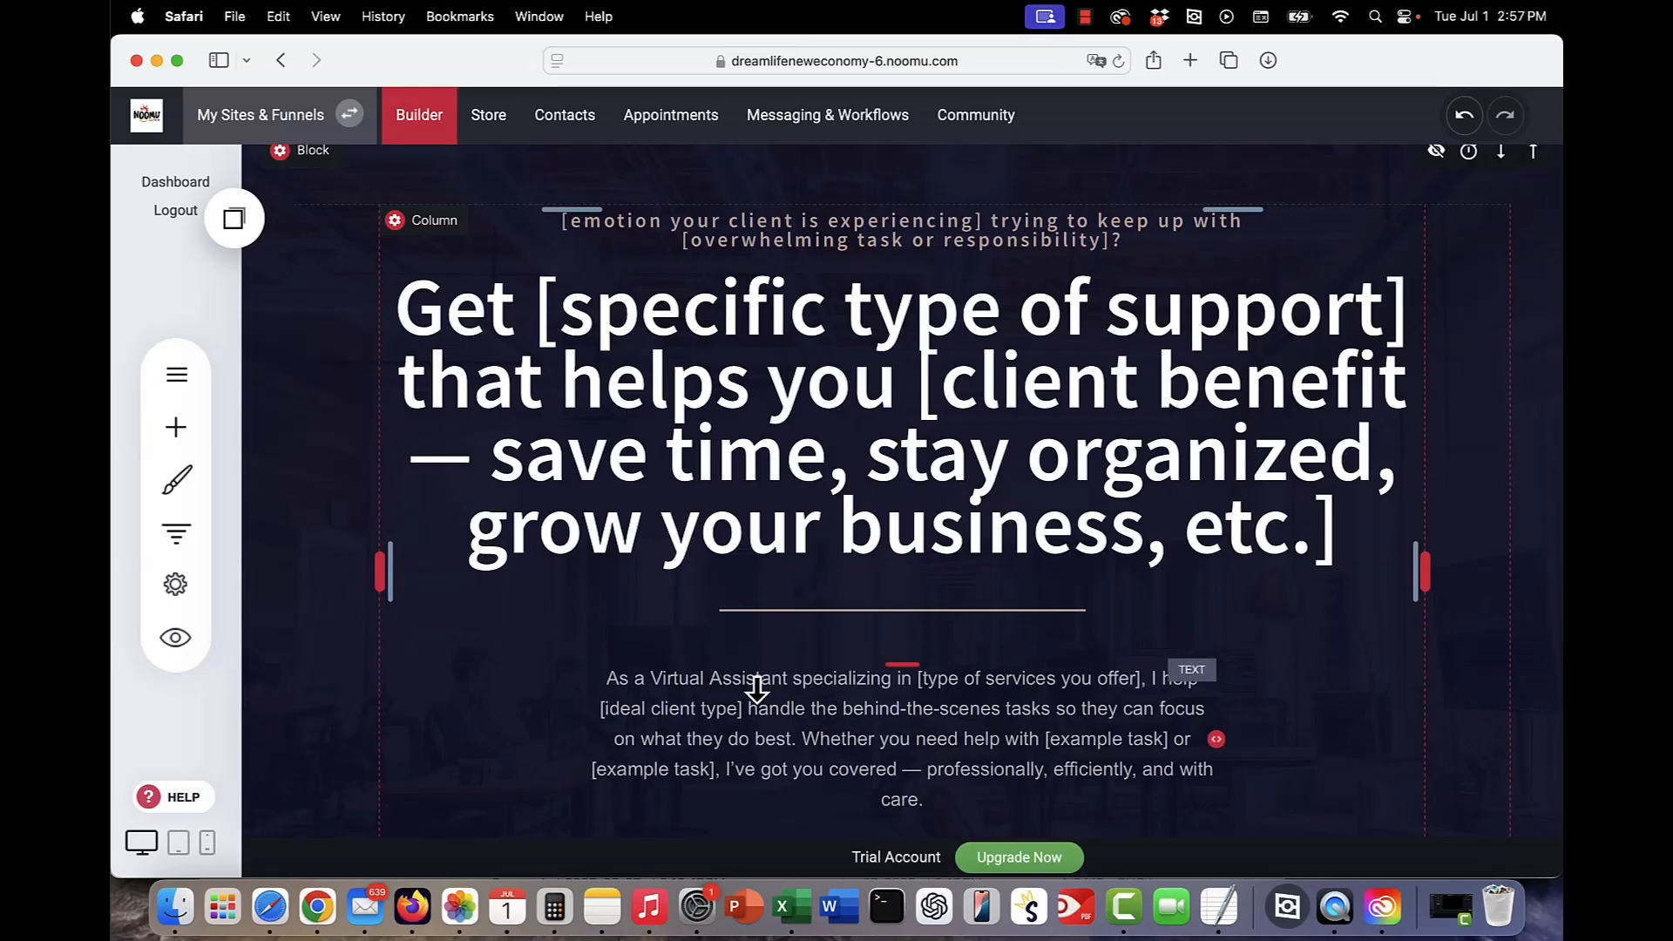
mouse_move(755, 690)
left_mouse_down()
mouse_move(672, 690)
mouse_move(763, 709)
left_mouse_up()
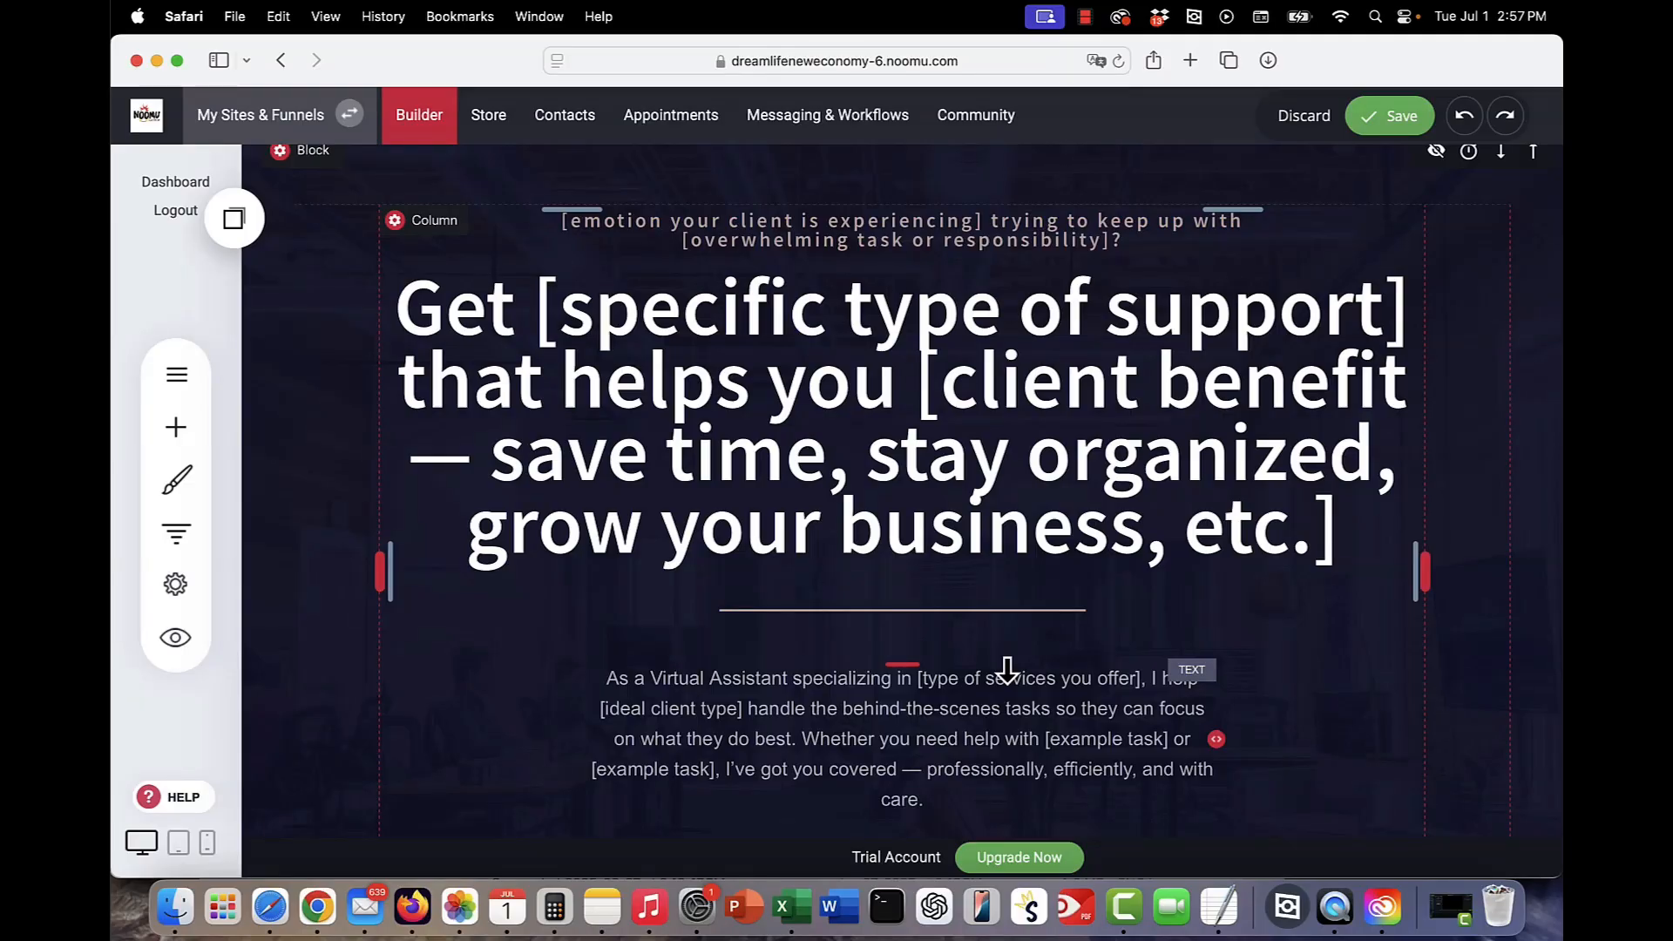
scroll(986, 616, "down", 1)
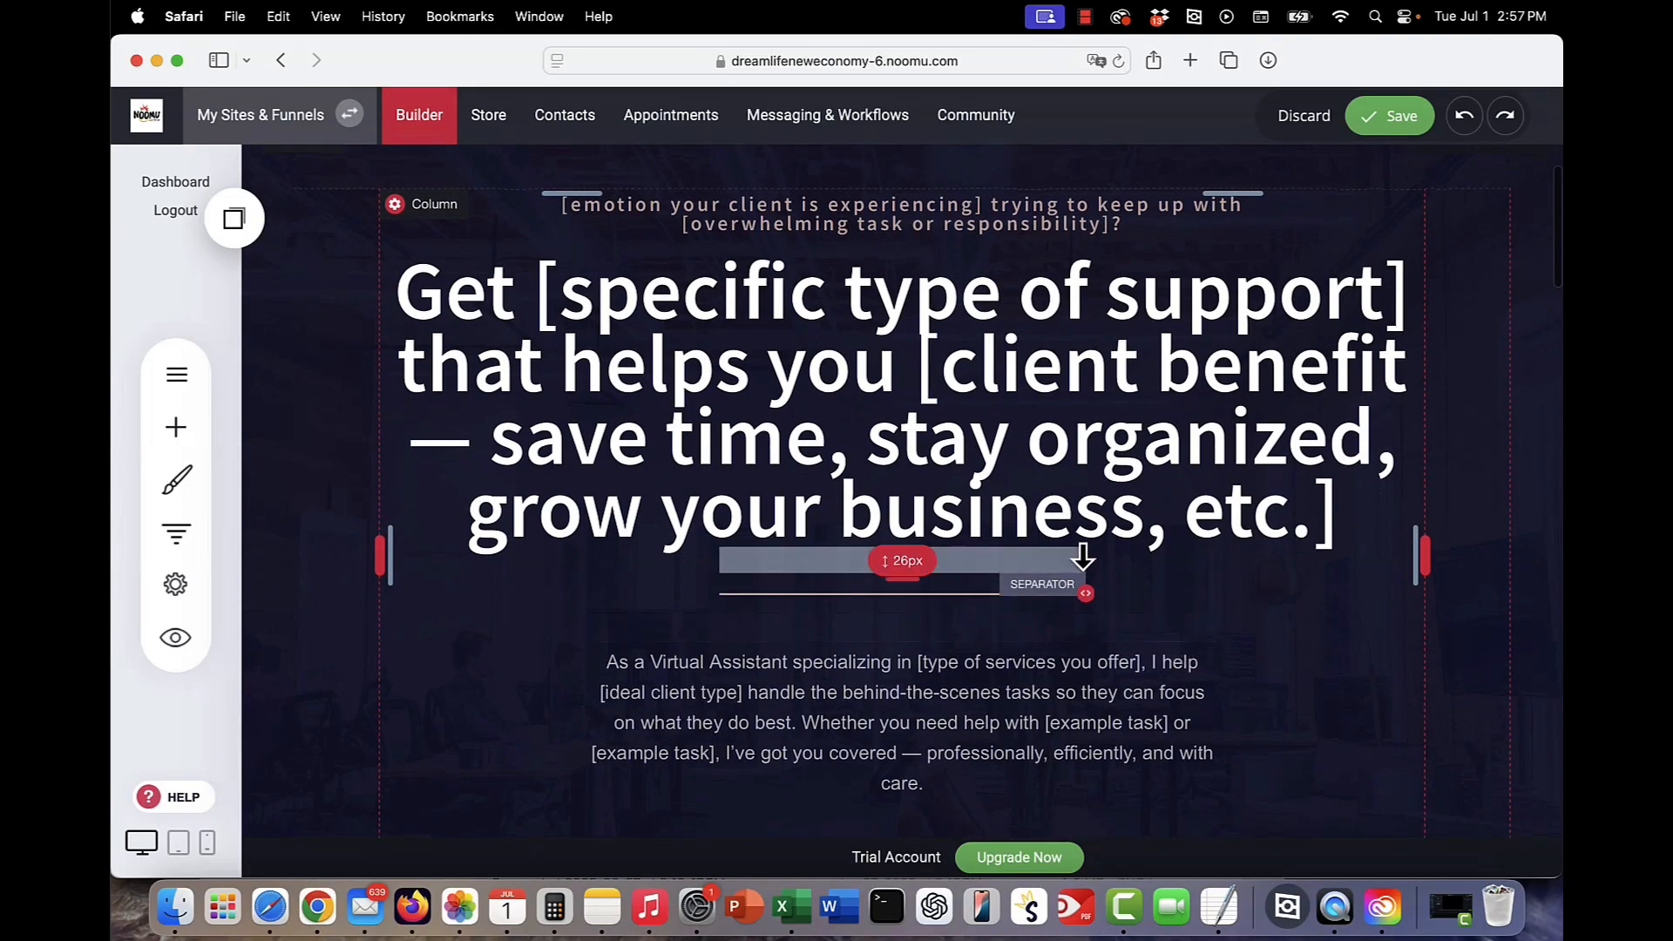
scroll(1082, 555, "up", 3)
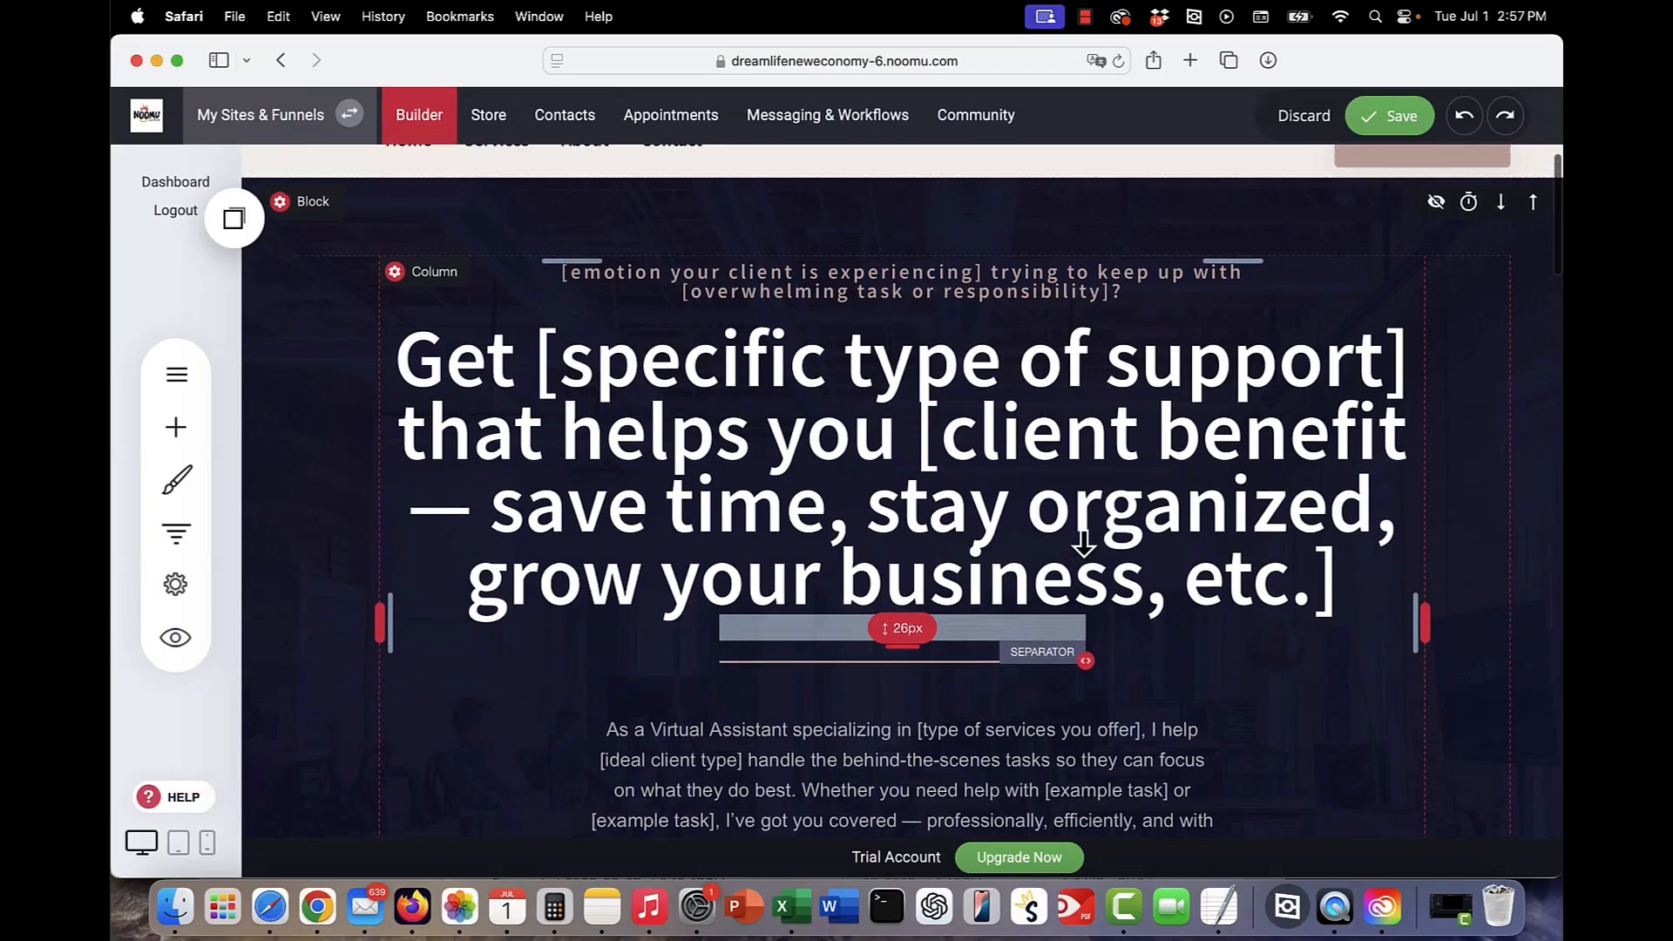
- Select the whole hero subheading to view its text formatting options, and open the main heading for text editing
left_click(1024, 485)
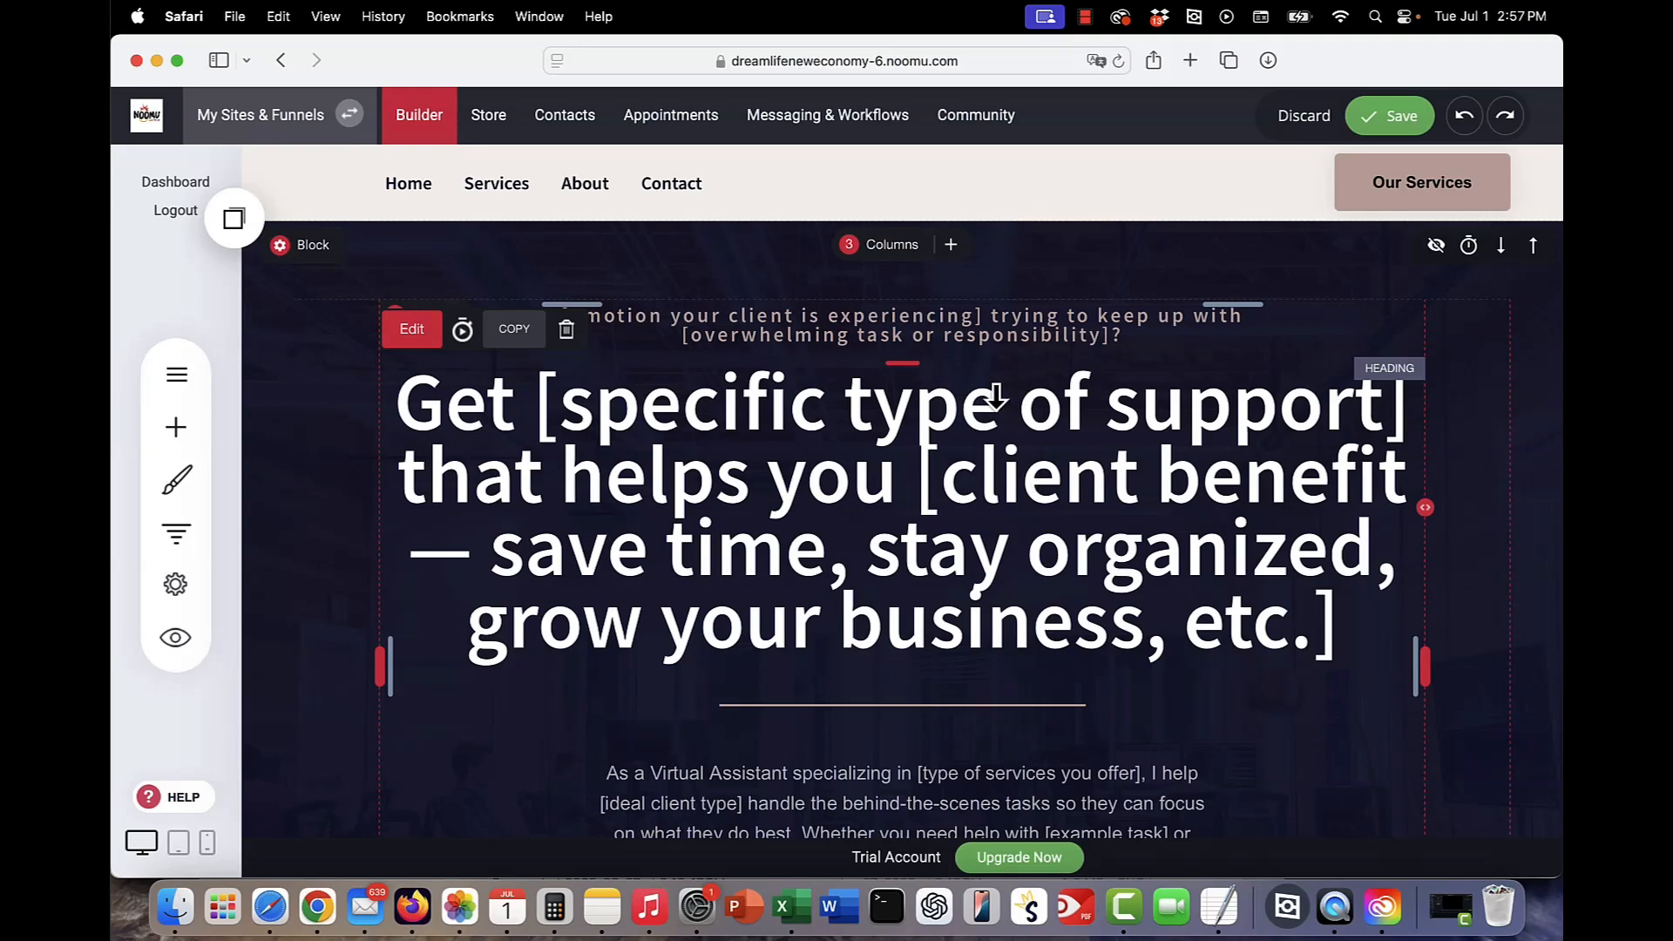
left_click(780, 338)
key("super+a")
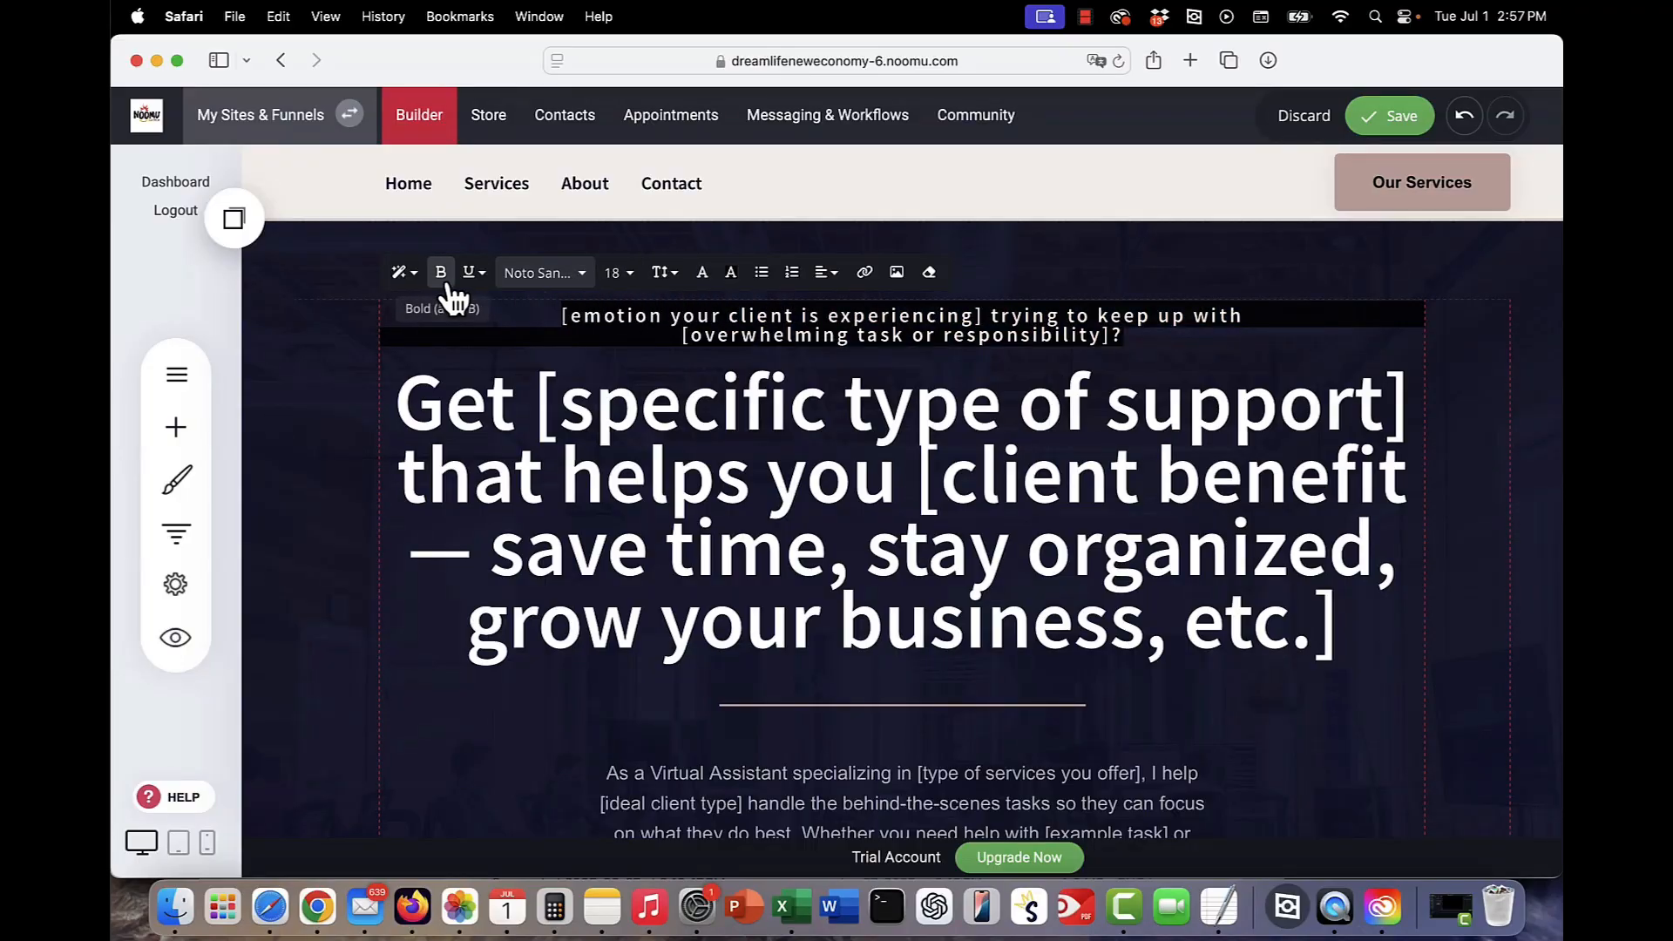
left_click(587, 467)
scroll(658, 492, "down", 5)
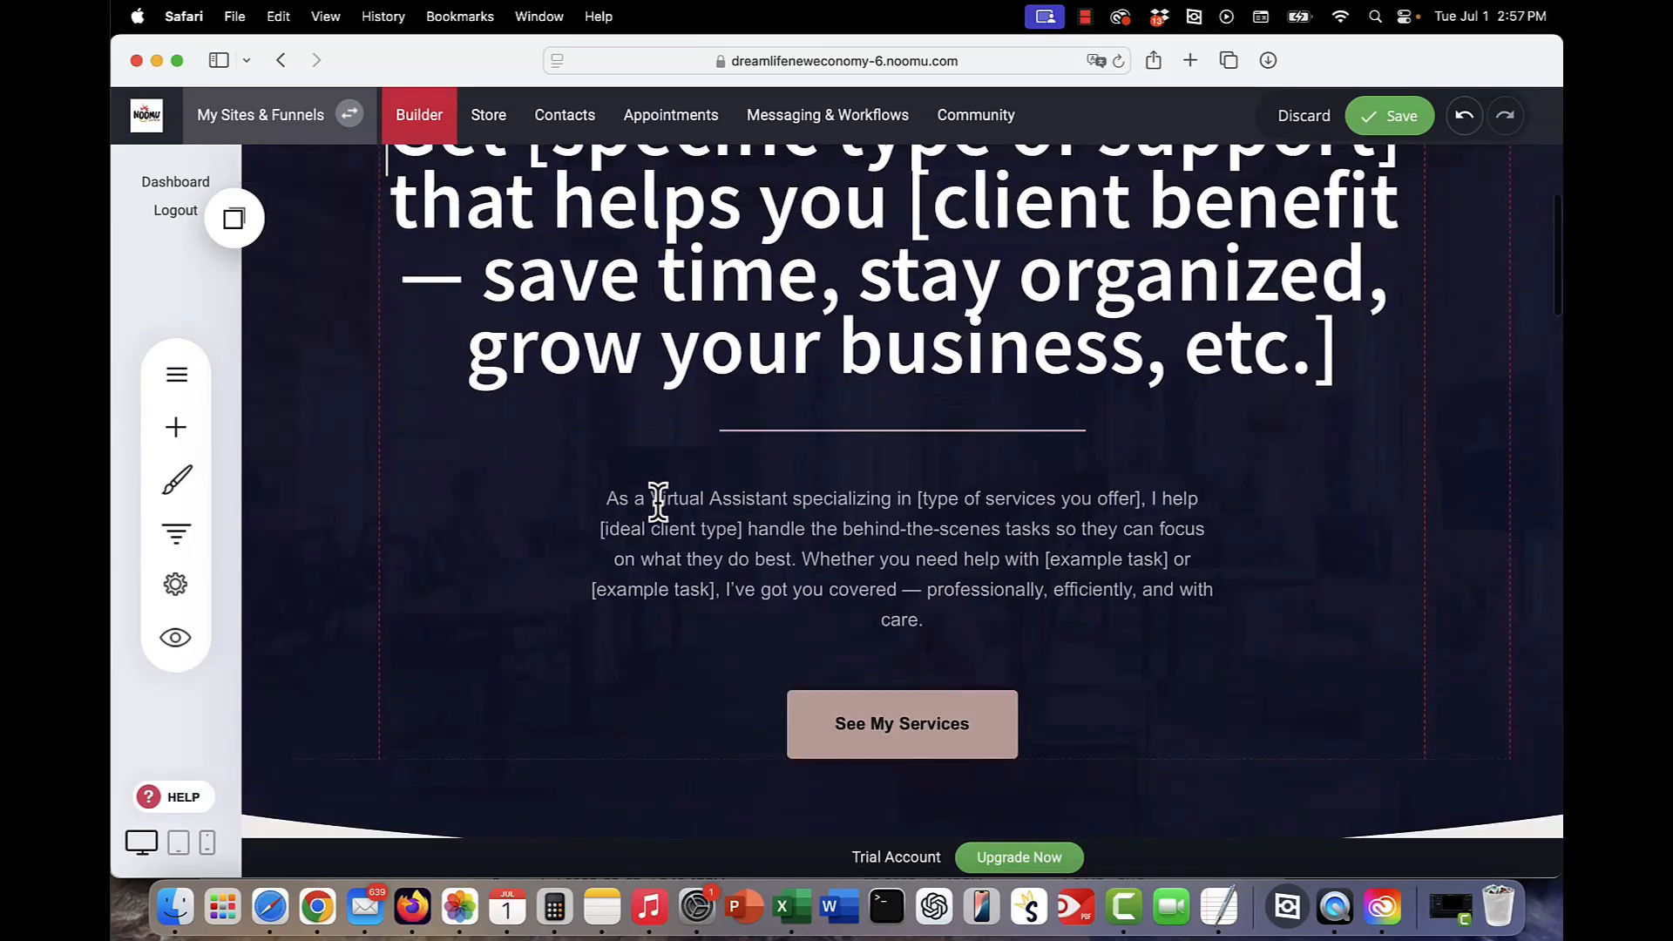
left_click(831, 363)
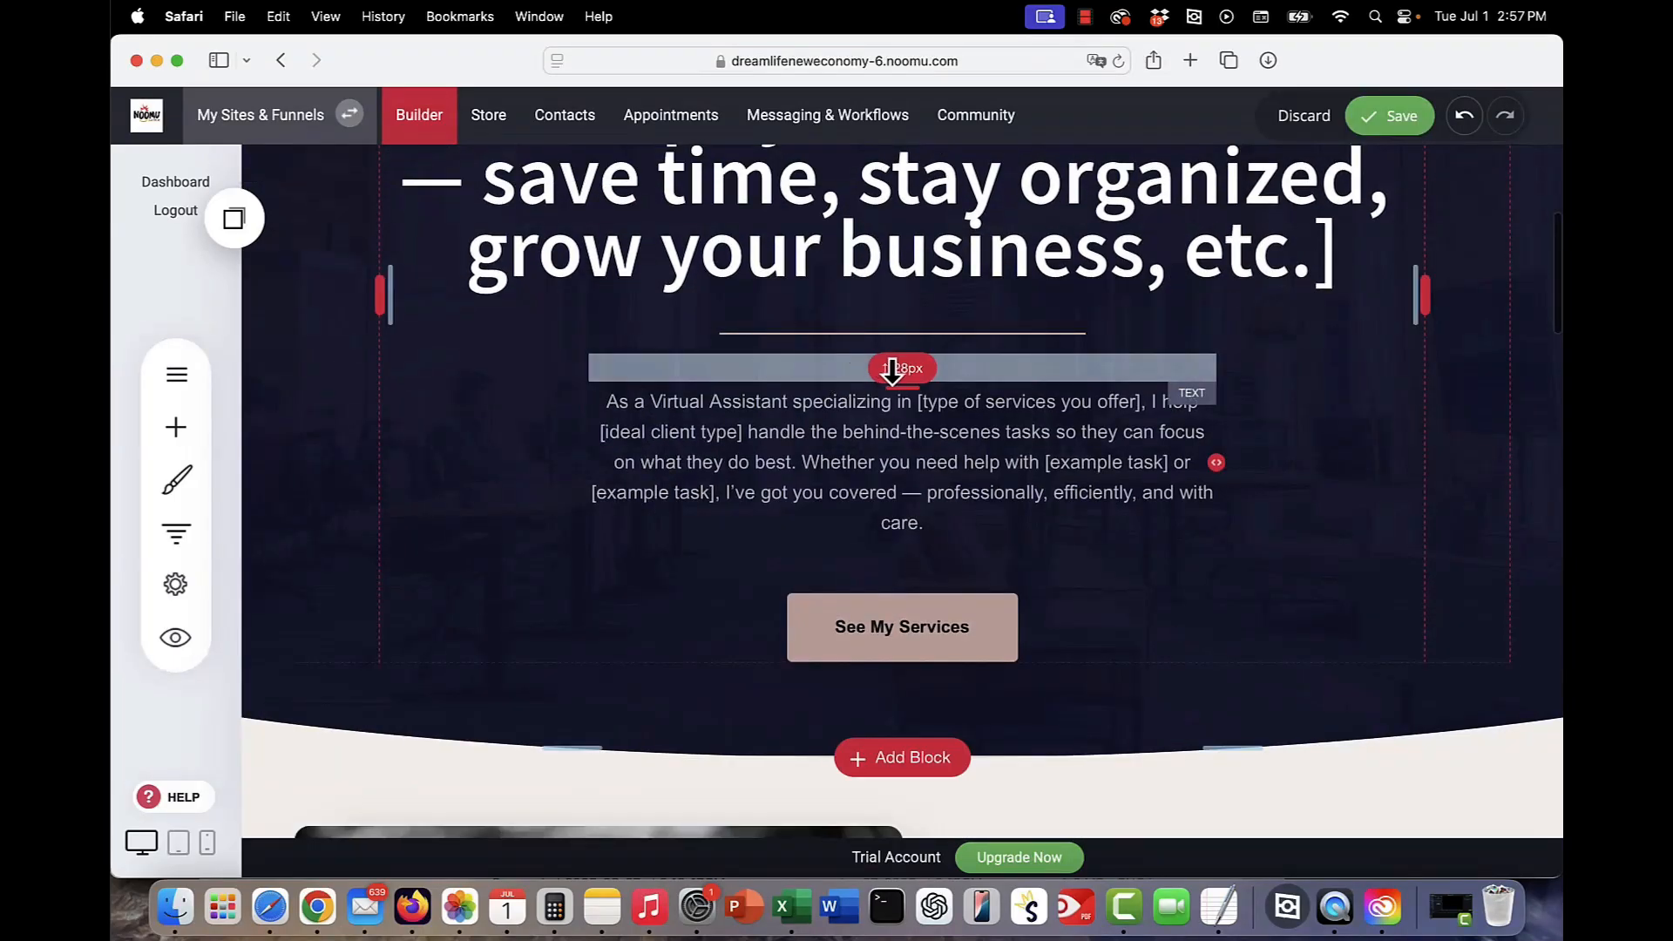
left_click_drag(893, 373, 767, 608)
- Open the background settings of the man's photo column and bring up the Unsplash image directory for a replacement image
scroll(898, 368, "up", 3)
scroll(898, 368, "up", 1)
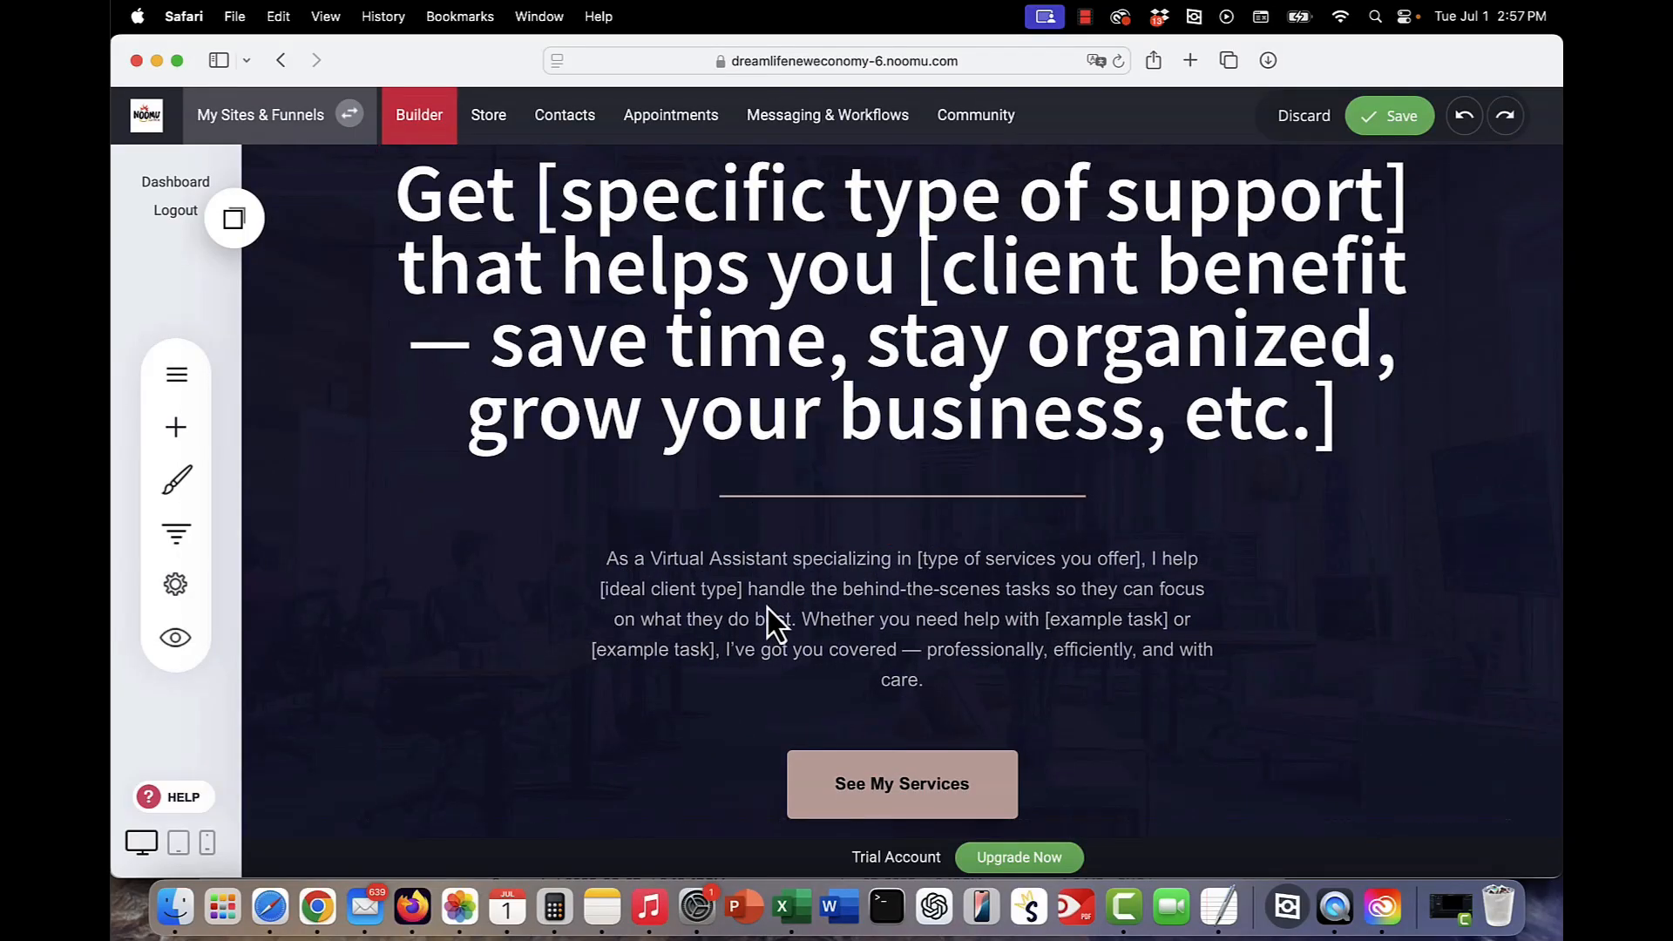
scroll(629, 434, "down", 10)
scroll(629, 433, "up", 3)
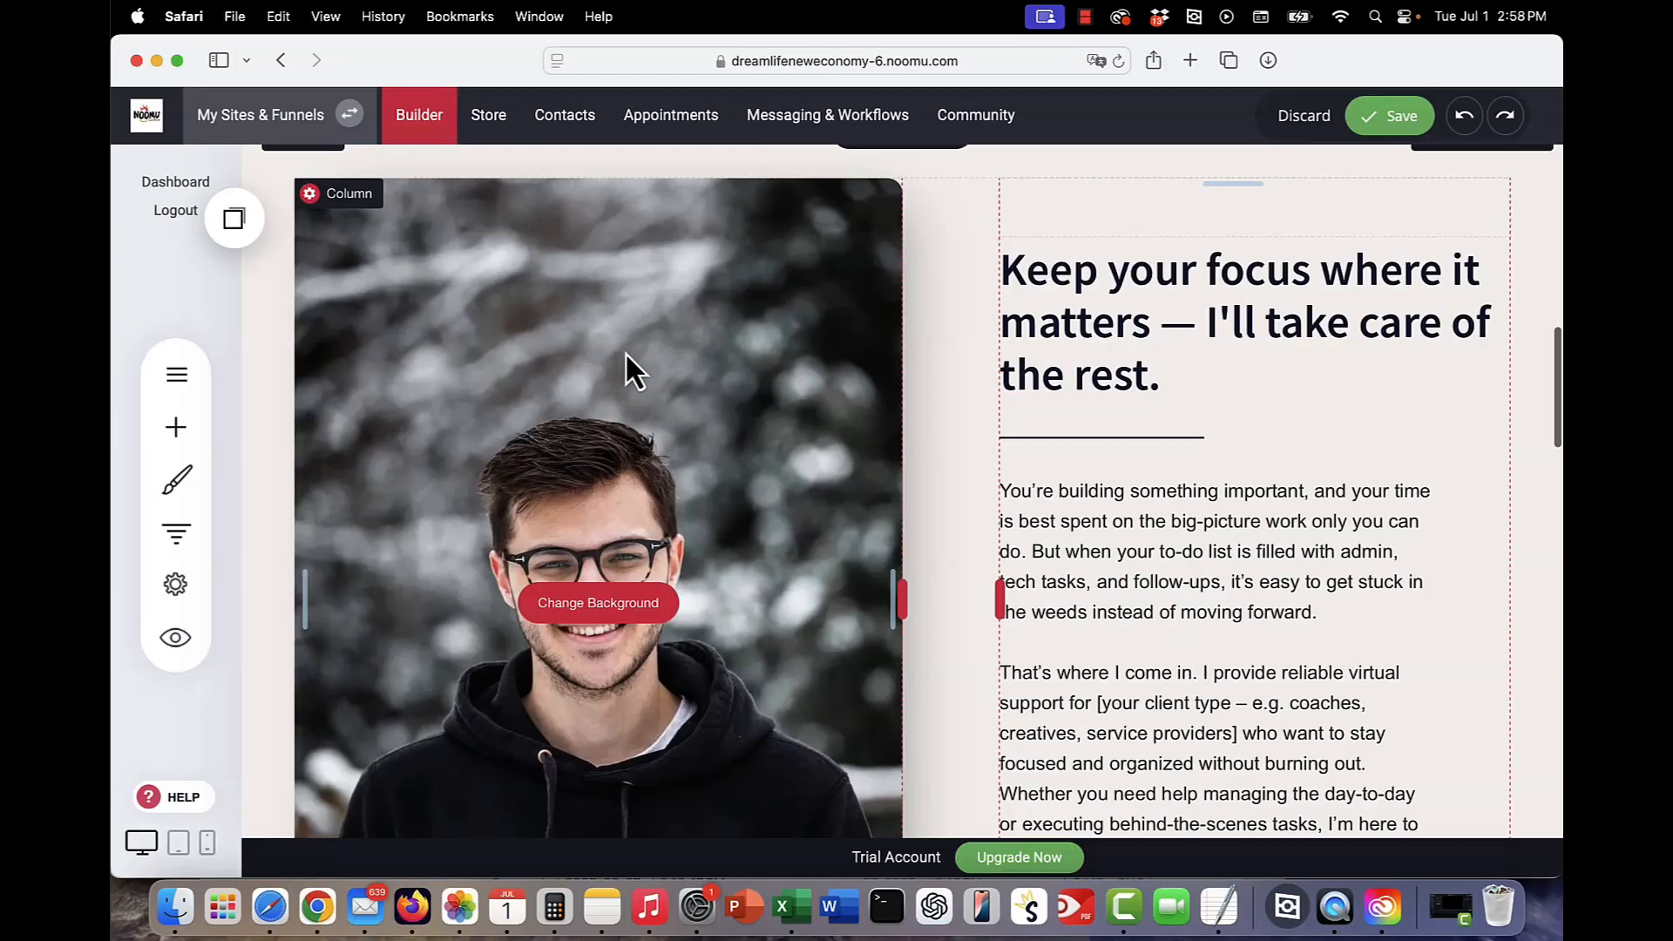
left_click(600, 610)
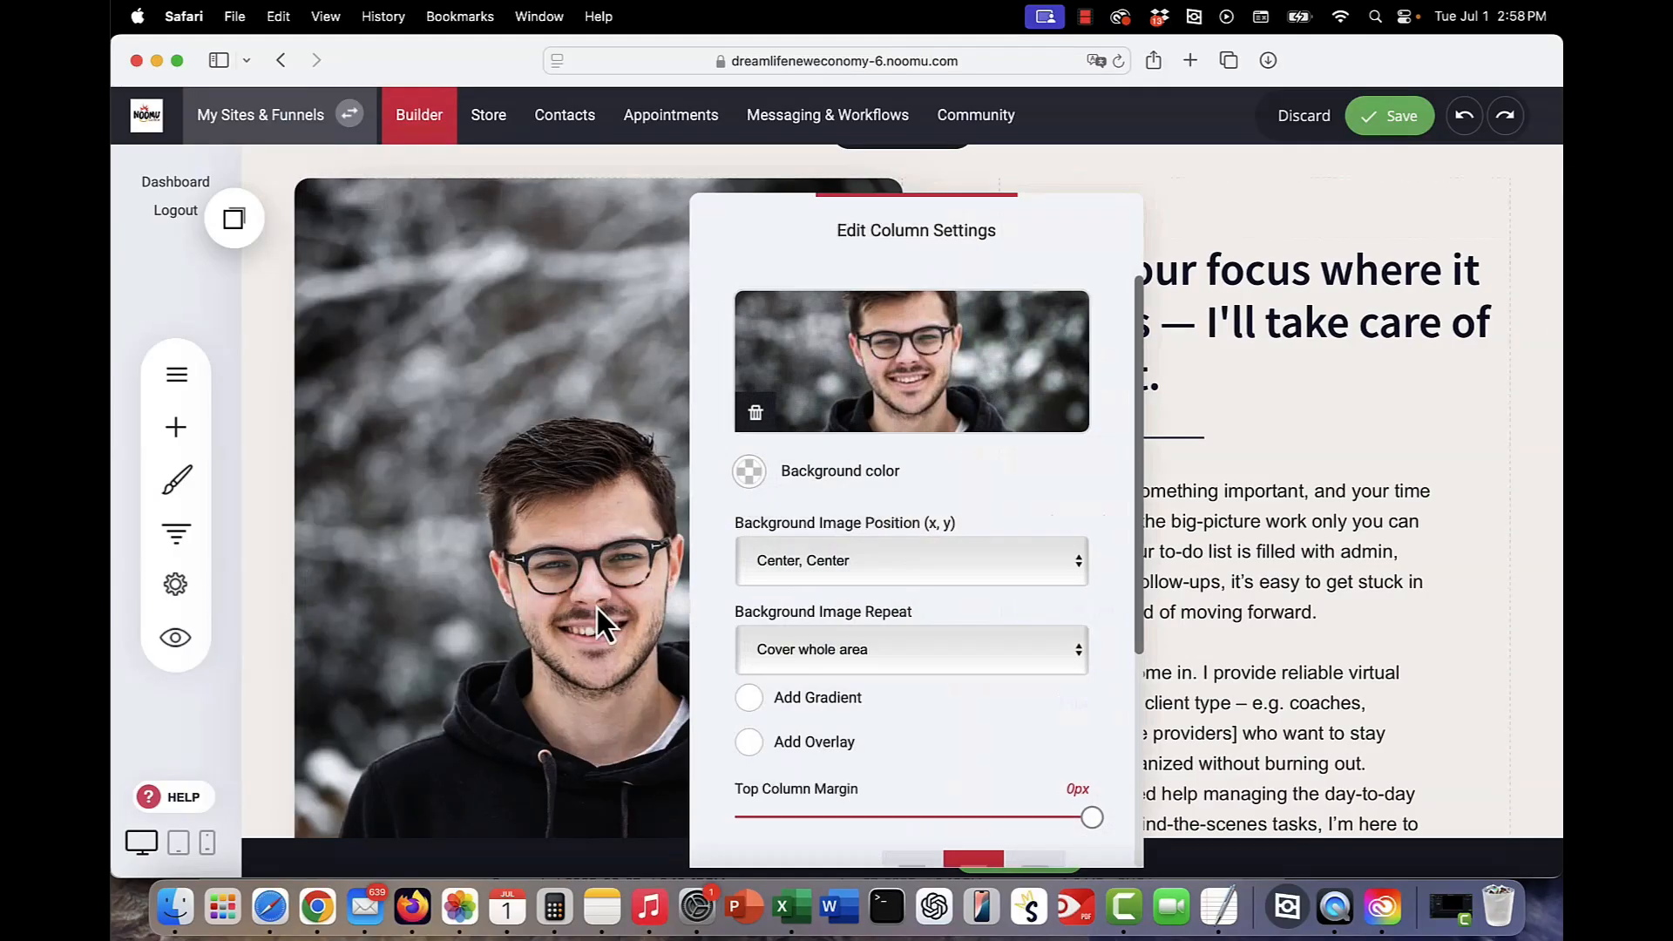
left_click(898, 399)
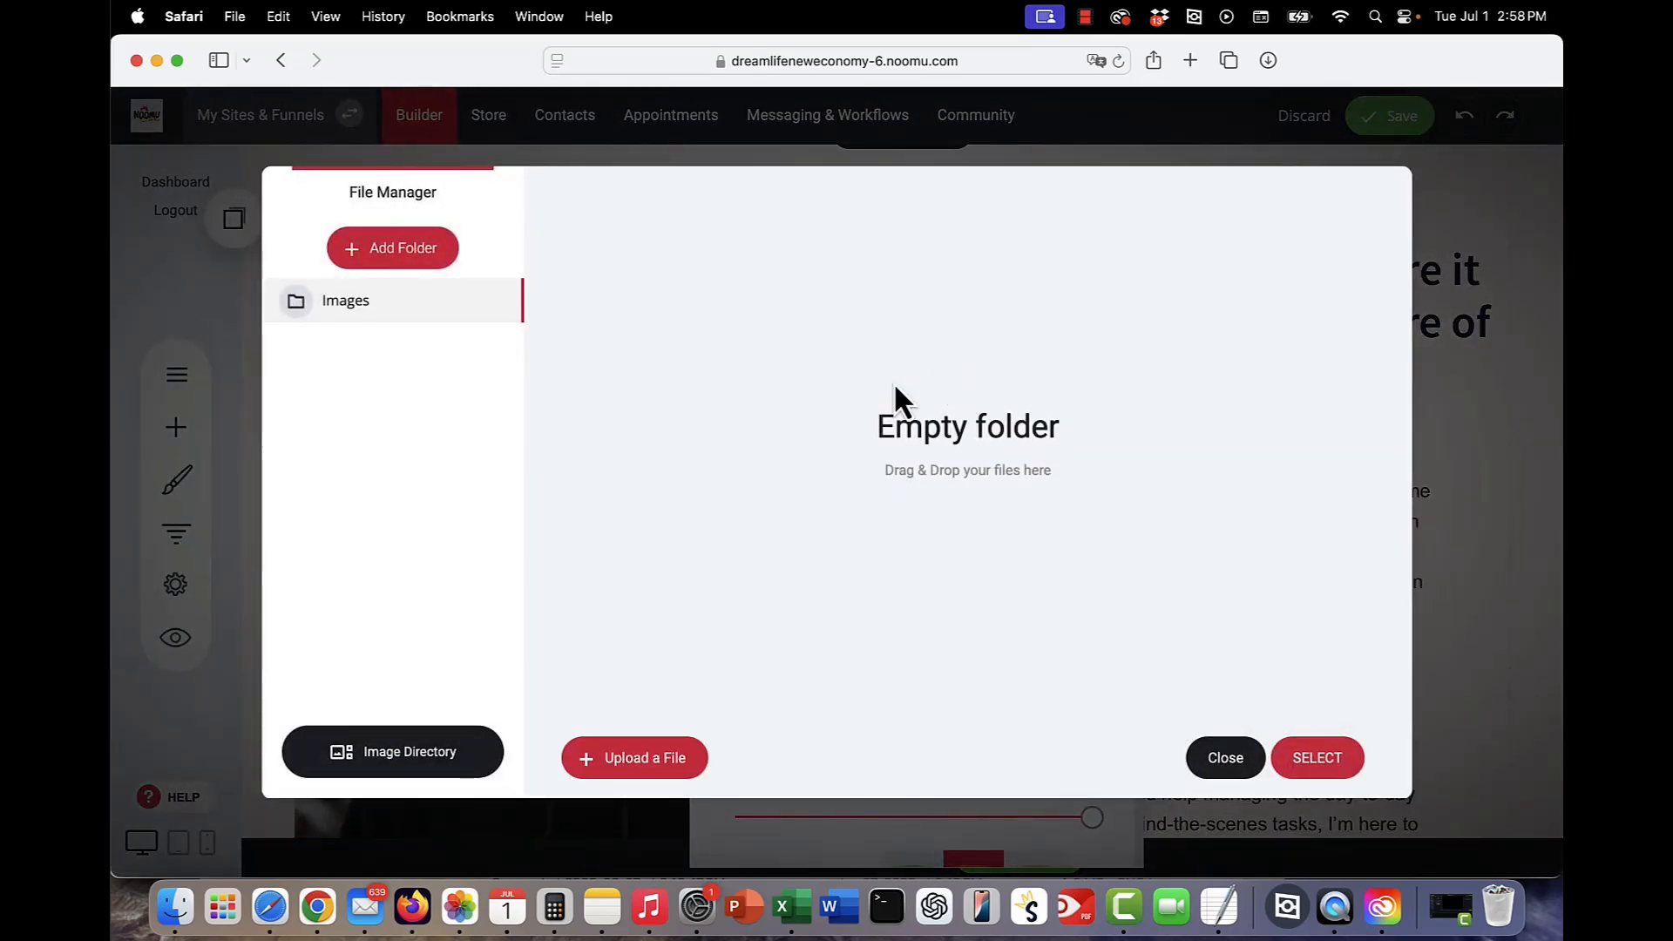
left_click(402, 768)
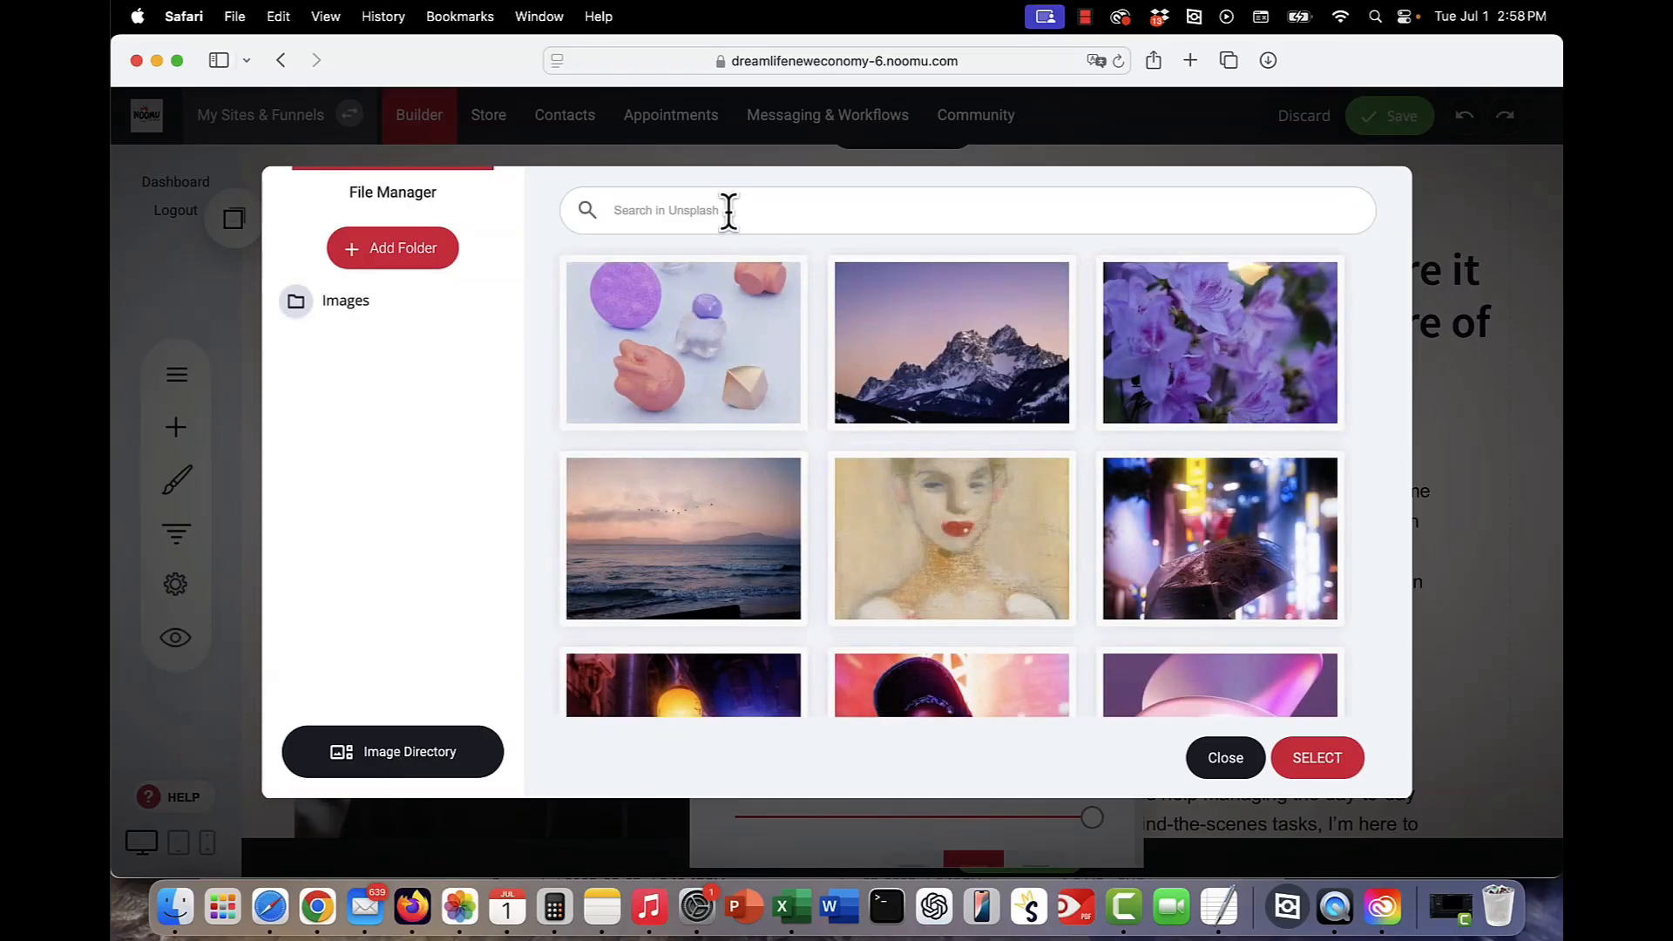
- Search the image directory for "woman working at computer", browse the photos, and close it and the column settings without choosing one
type("woman working at computer")
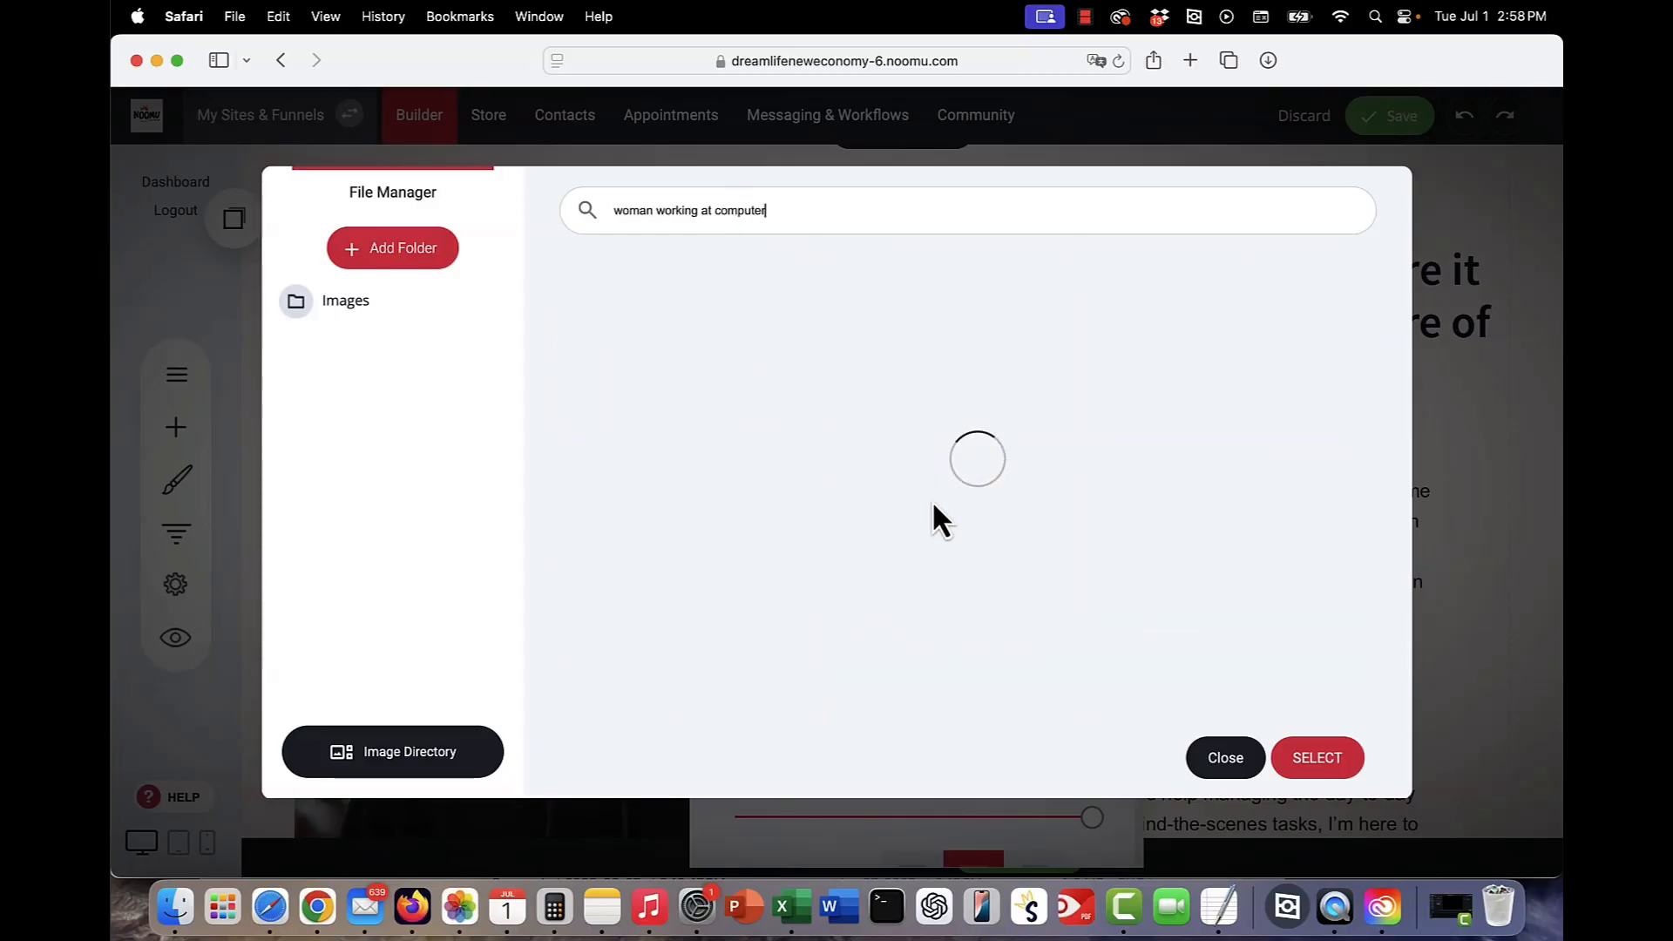
scroll(934, 507, "down", 5)
scroll(934, 510, "down", 10)
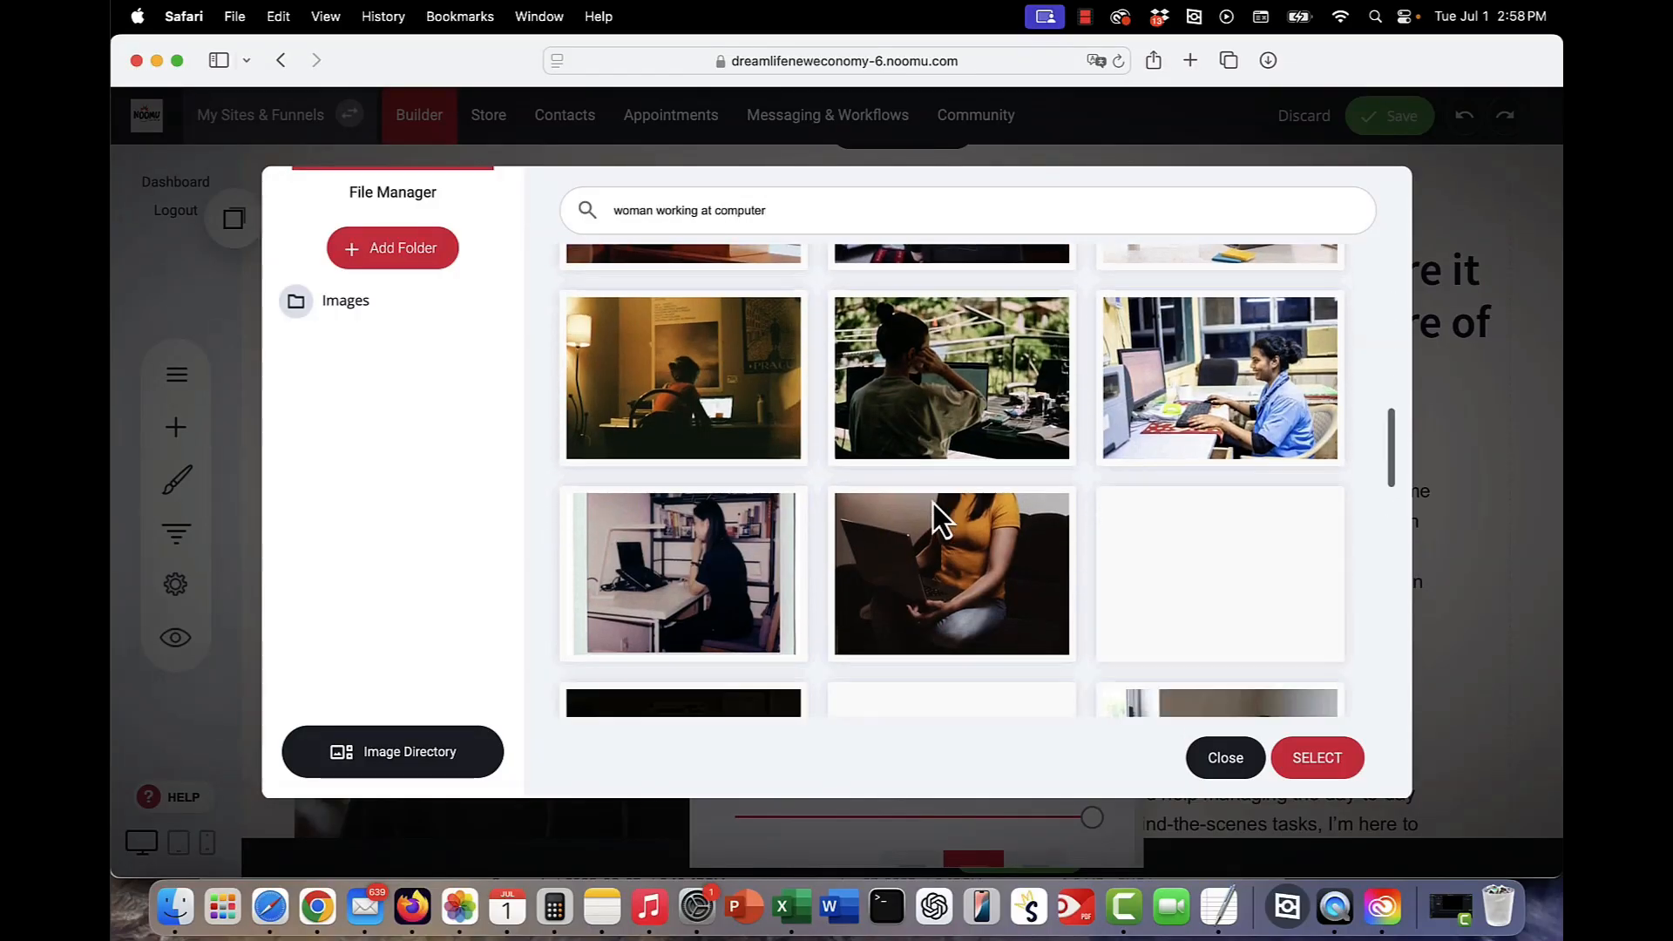
scroll(950, 540, "down", 3)
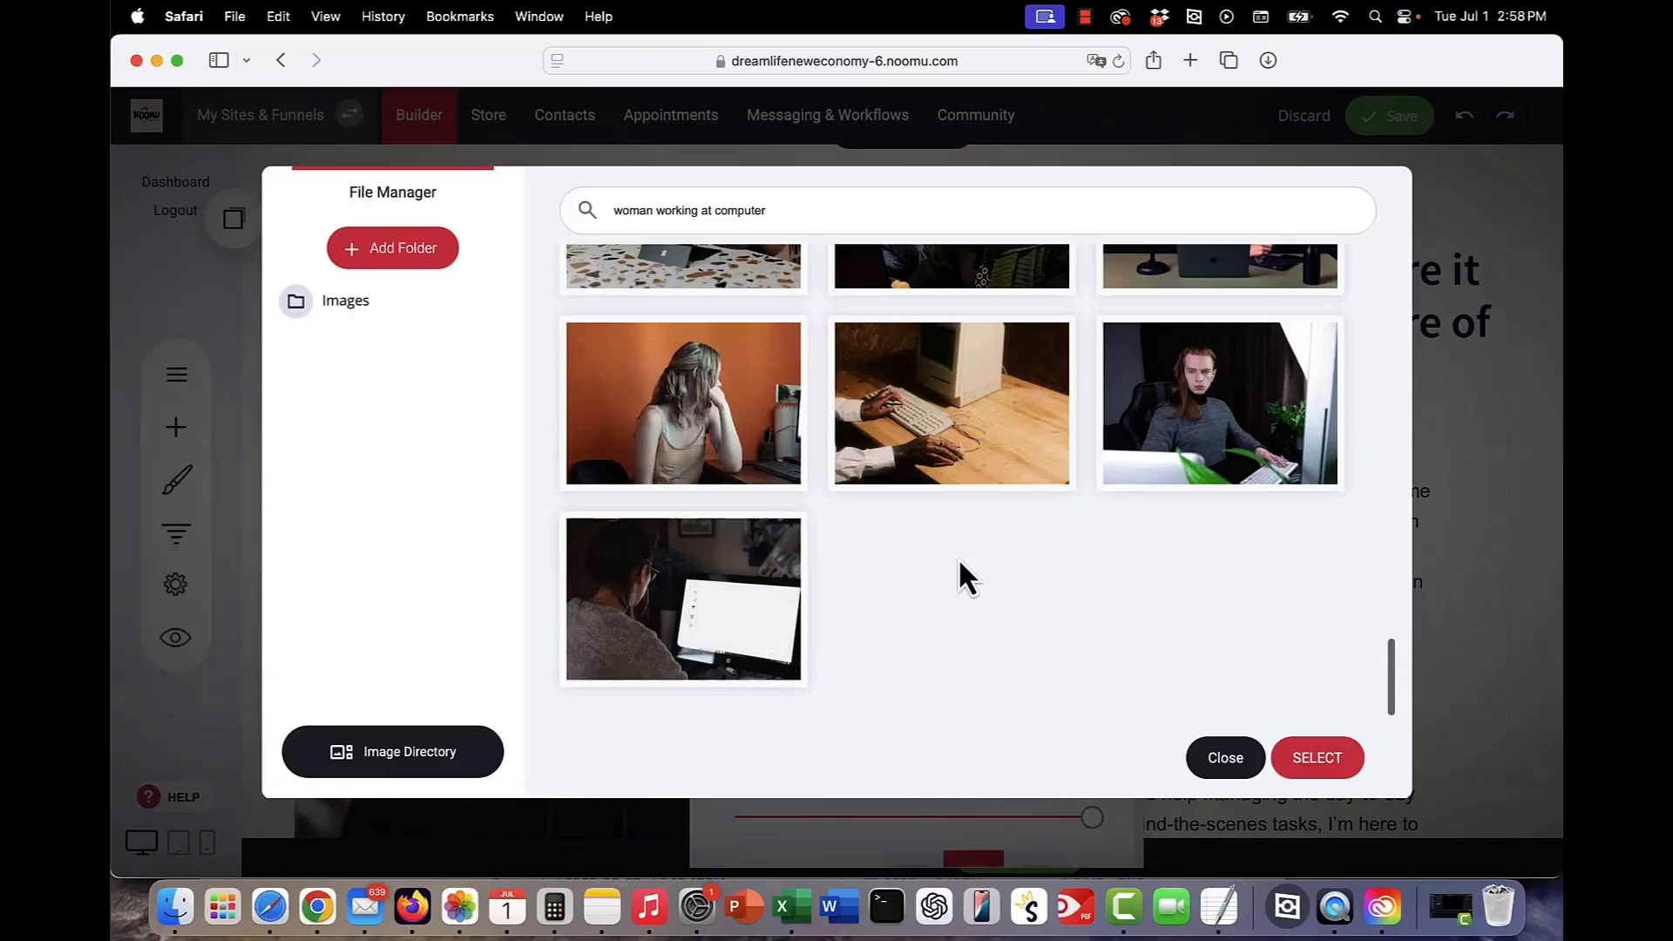
left_click(1220, 764)
left_click(1314, 434)
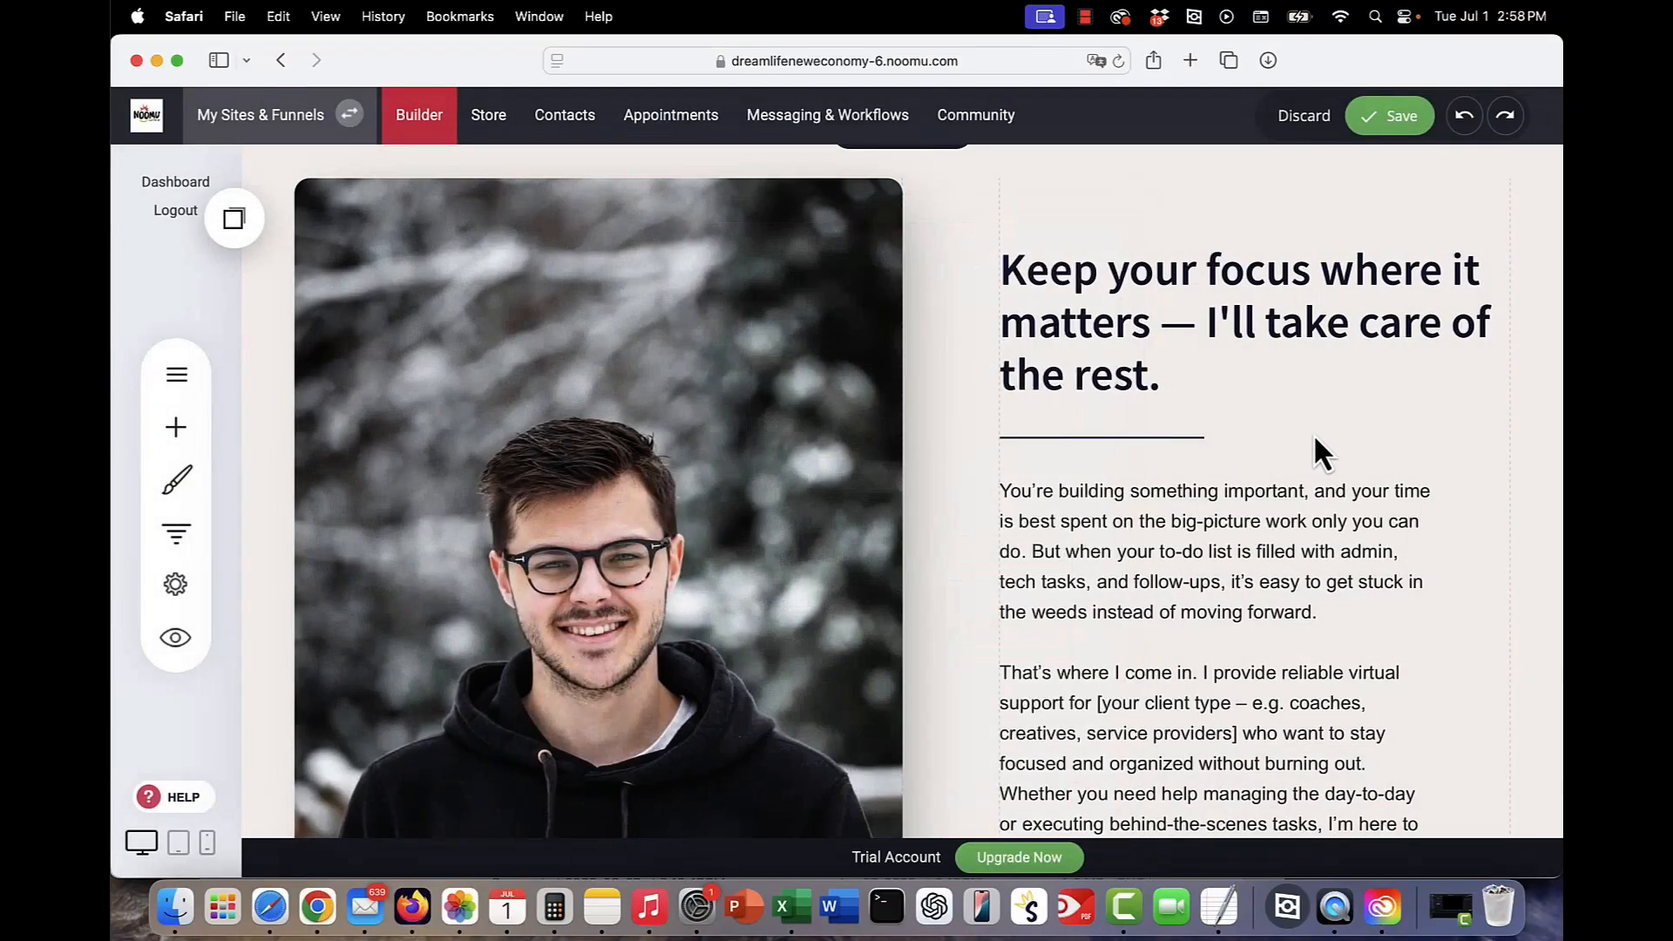
- Examine the "Keep your focus where it matters" section's text and Work with Me button, plus the service cards below it
scroll(1314, 432, "down", 3)
scroll(1314, 438, "up", 3)
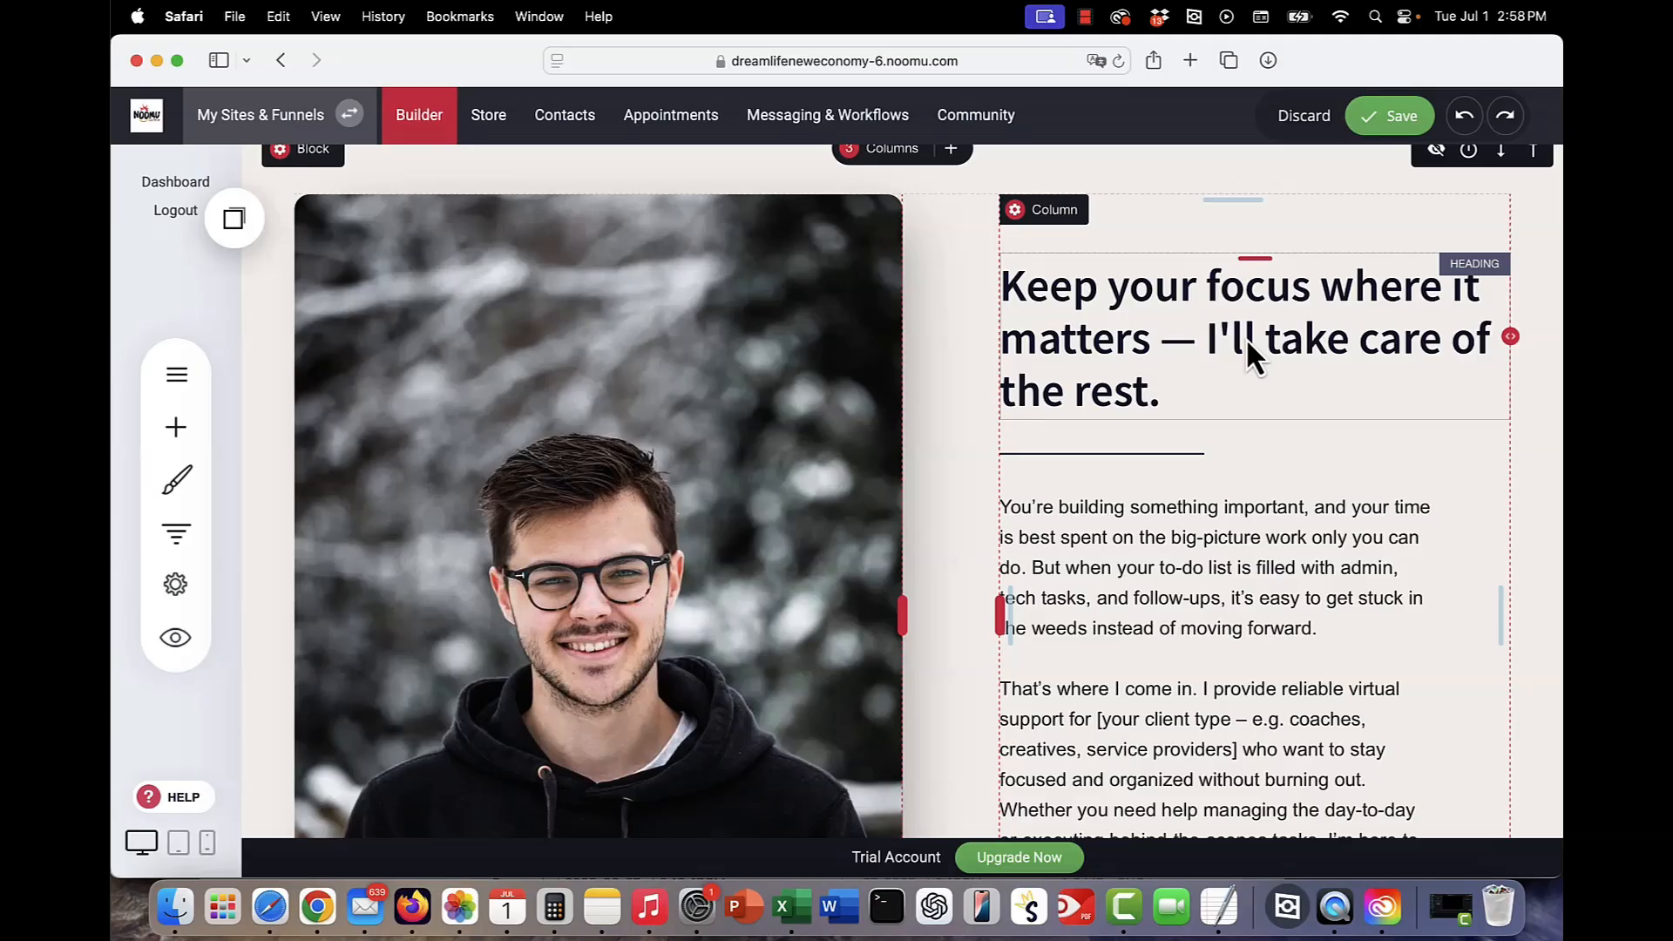
scroll(1245, 336, "down", 3)
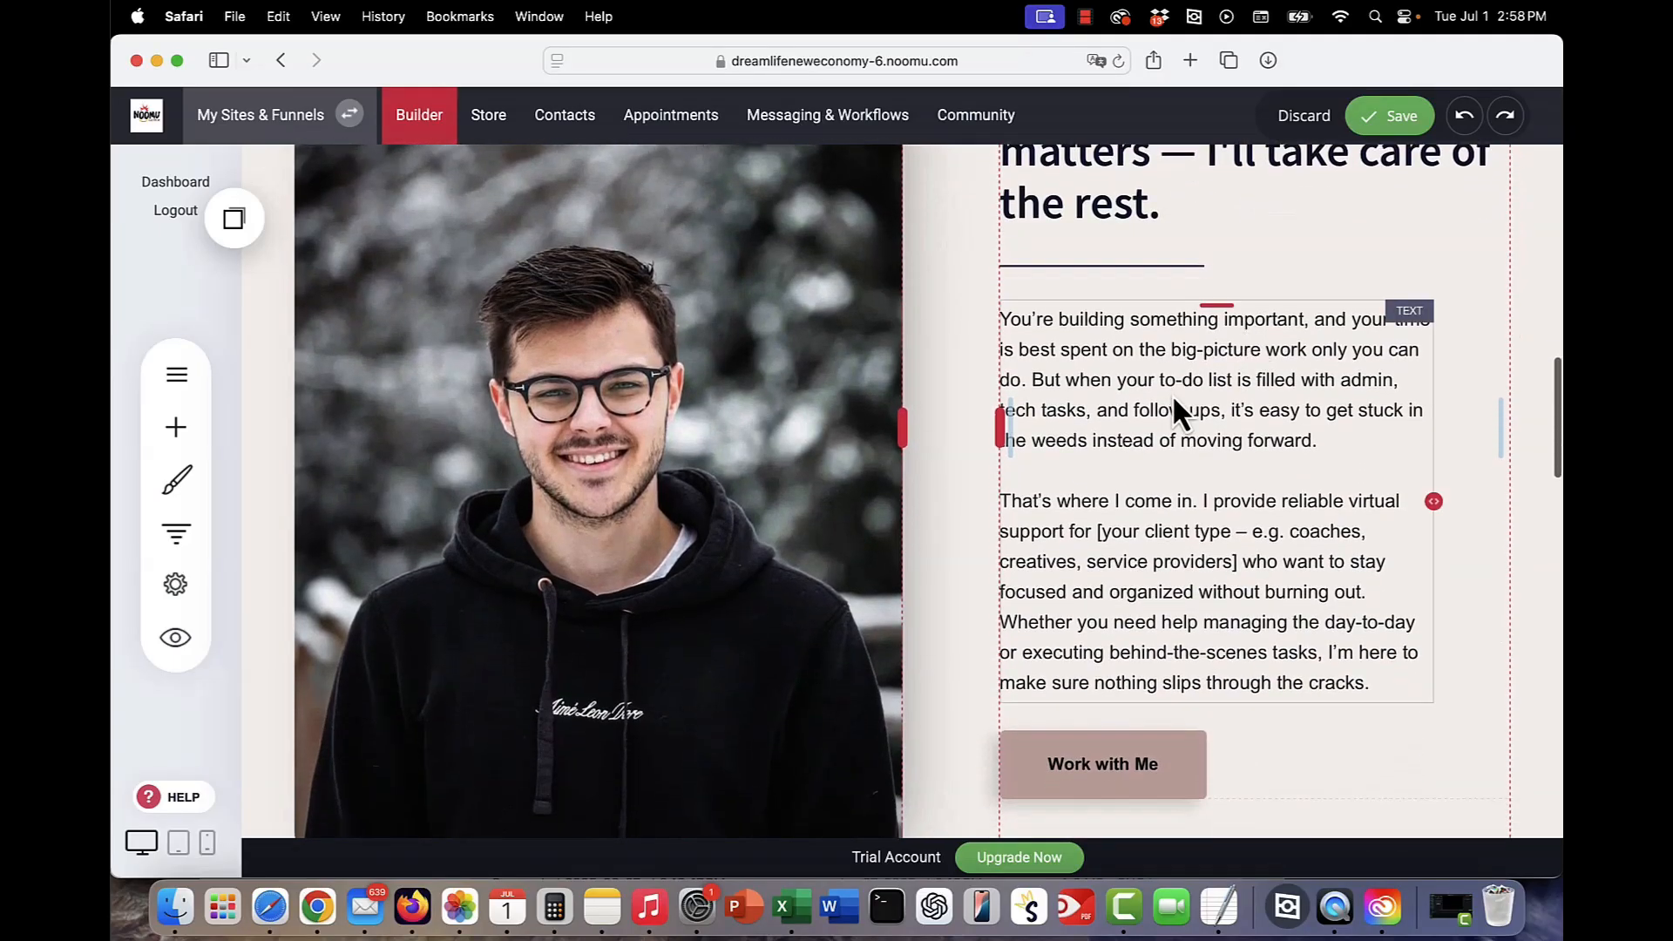
left_click(1173, 394)
scroll(1168, 392, "down", 2)
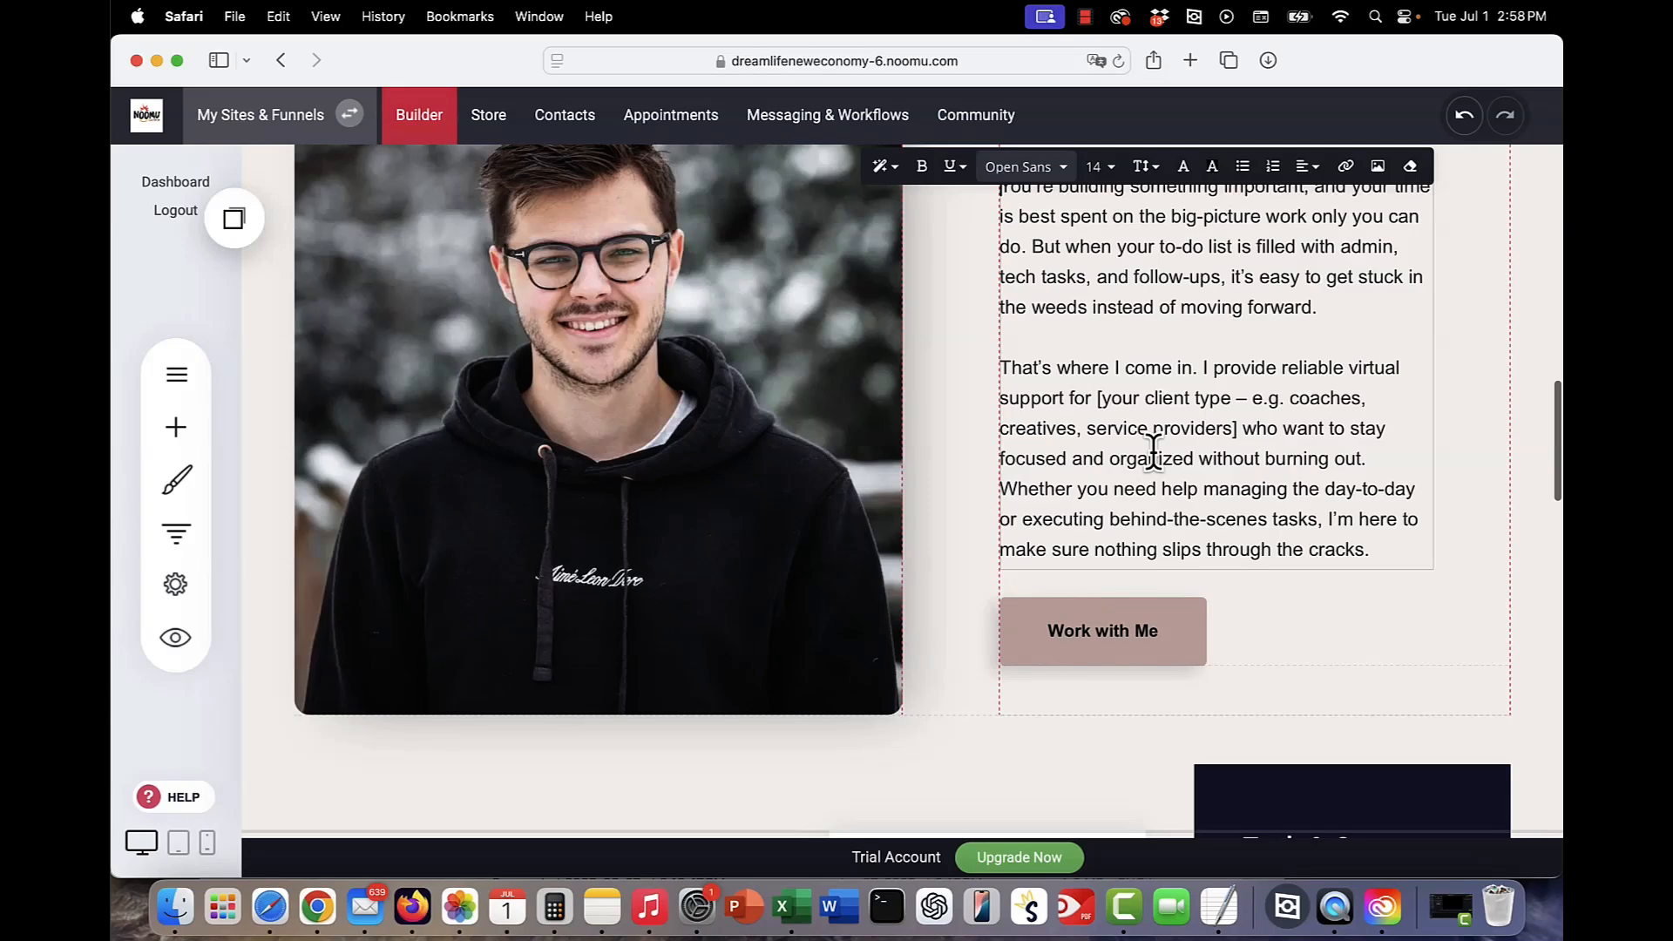
scroll(1154, 451, "down", 2)
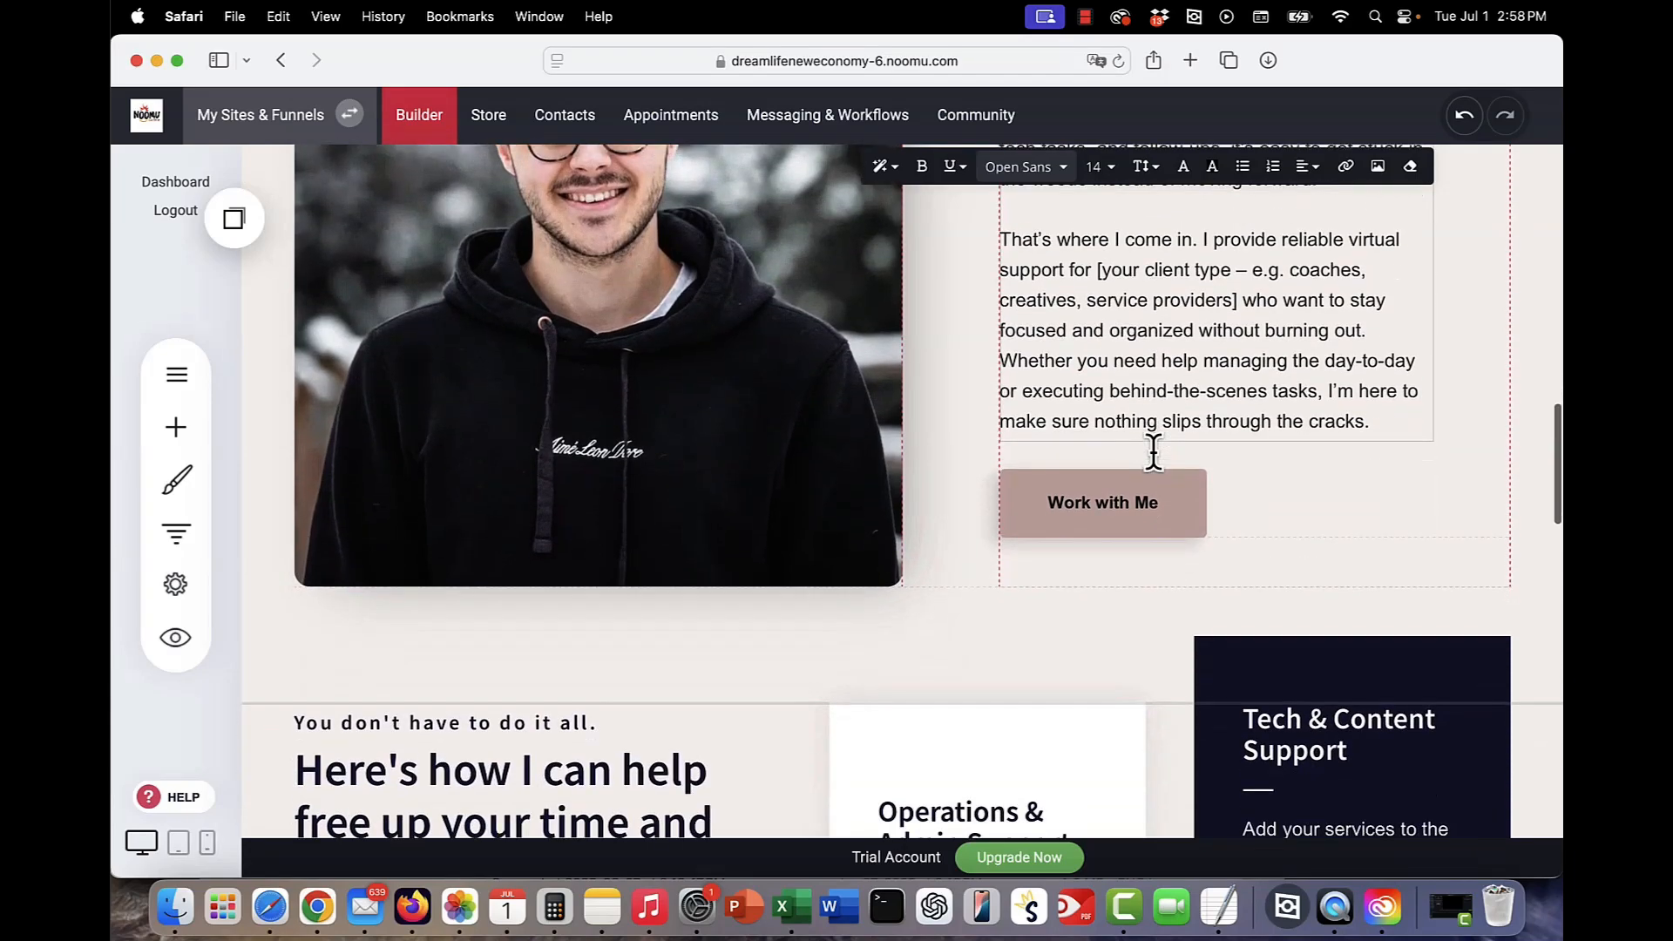
scroll(1155, 459, "down", 8)
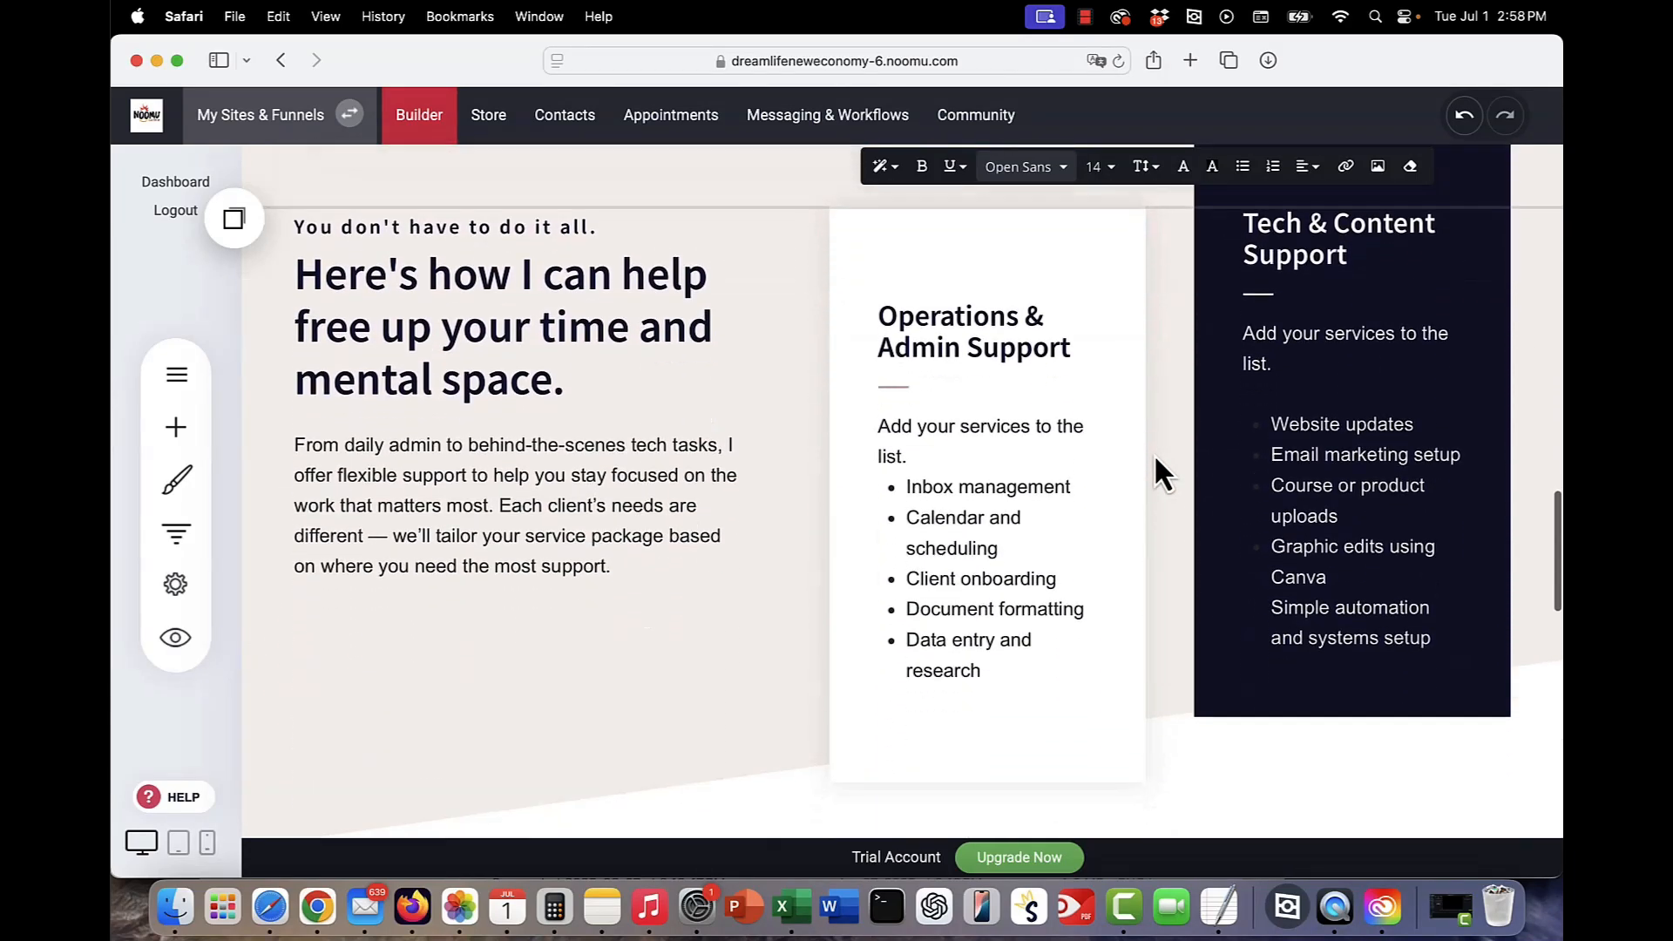
left_click(1155, 458)
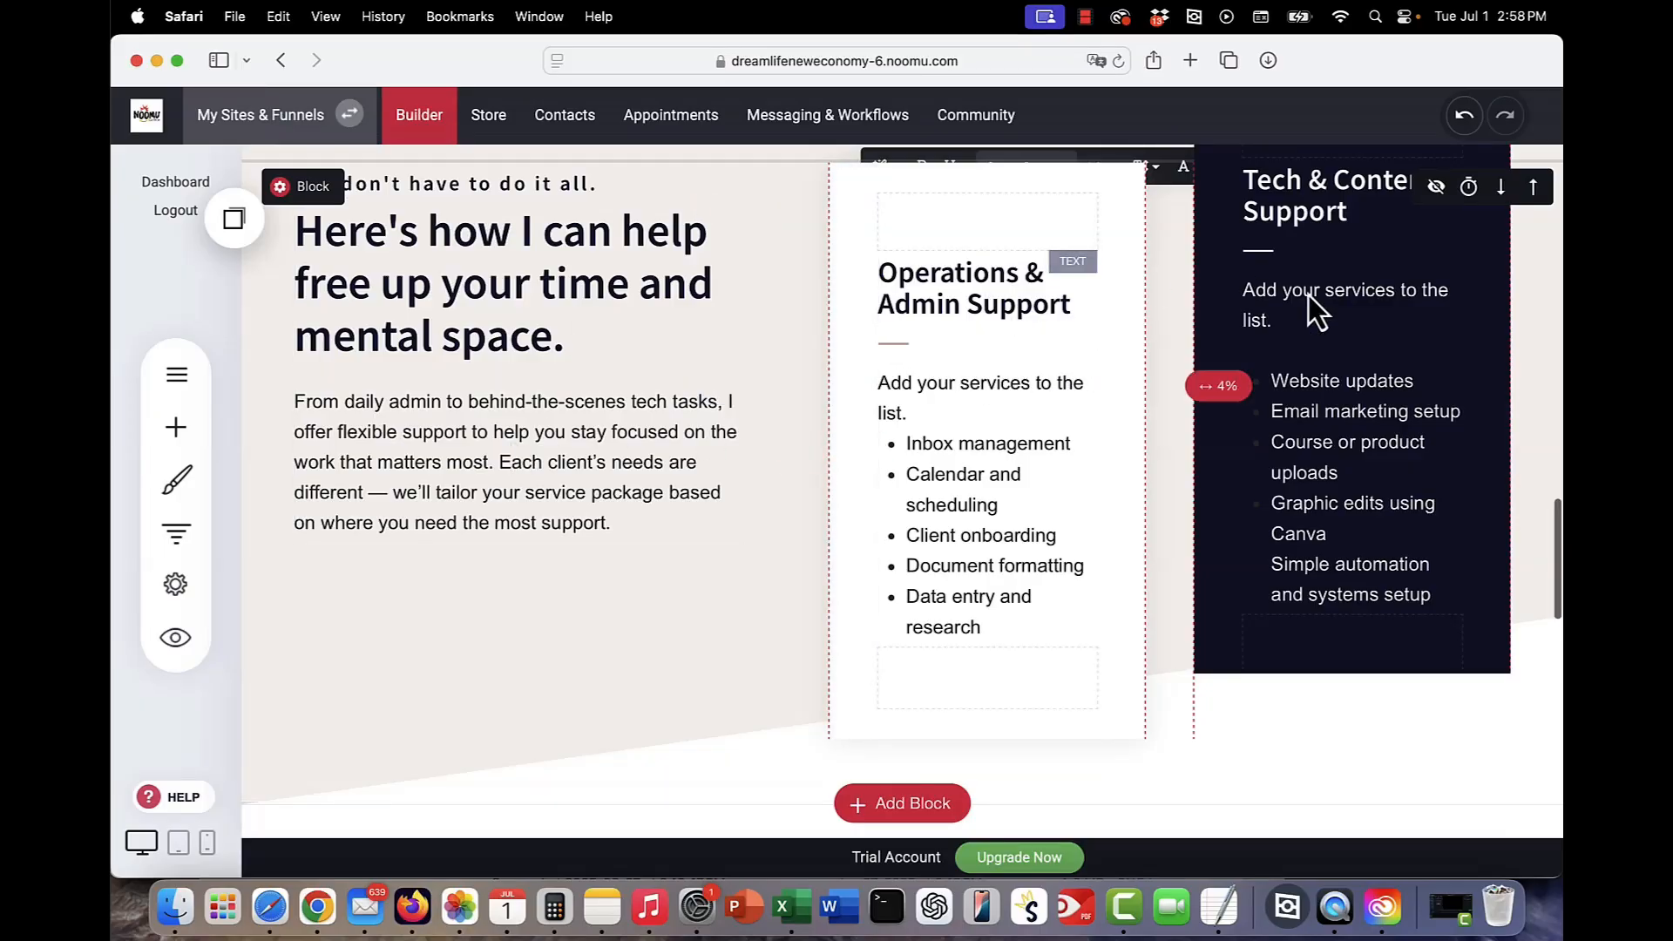
scroll(1324, 302, "up", 2)
scroll(1324, 302, "down", 7)
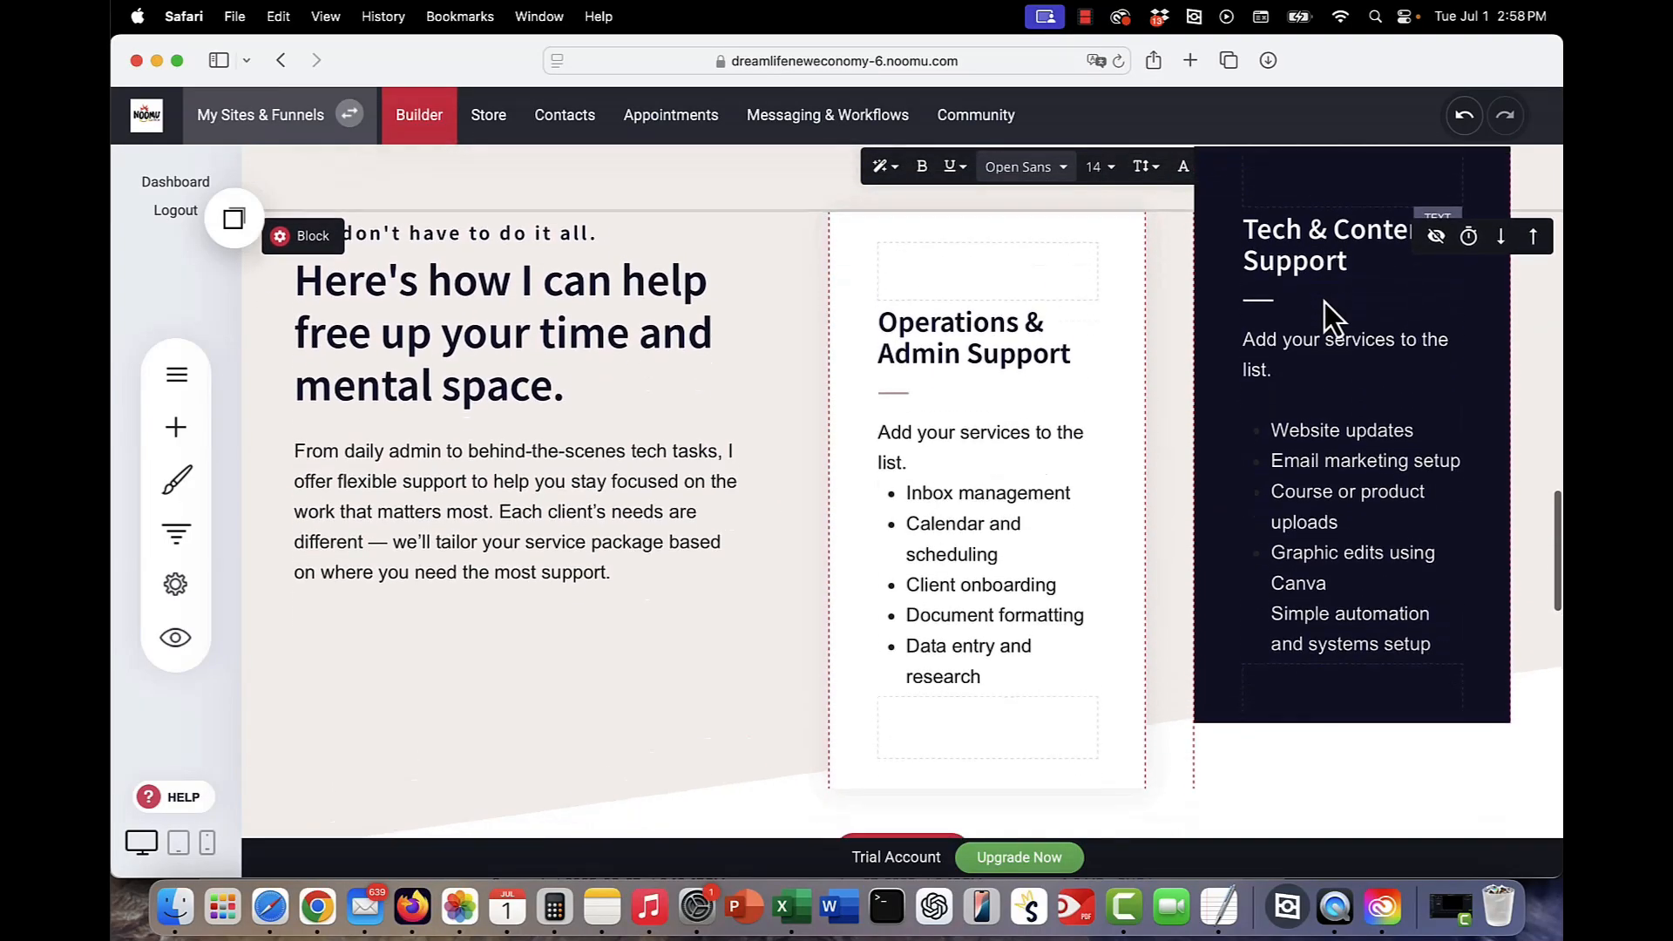
scroll(1324, 302, "down", 10)
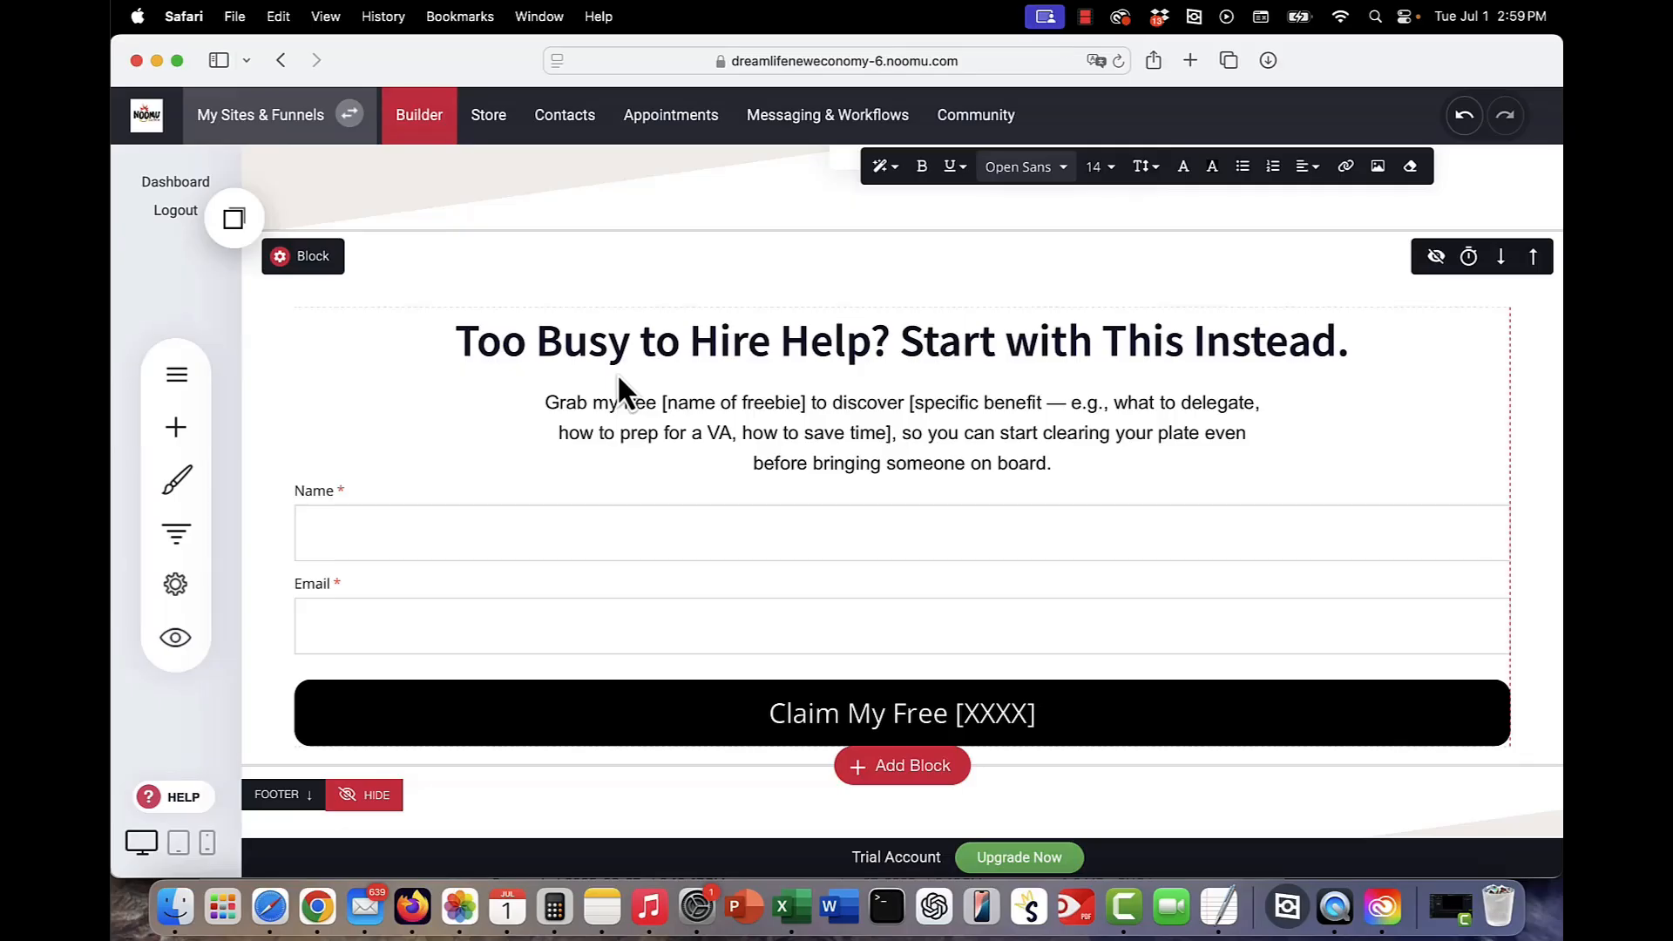
- Select the freebie description under the "Too Busy to Hire Help?" heading, and open the settings of the form below it
left_click(751, 415)
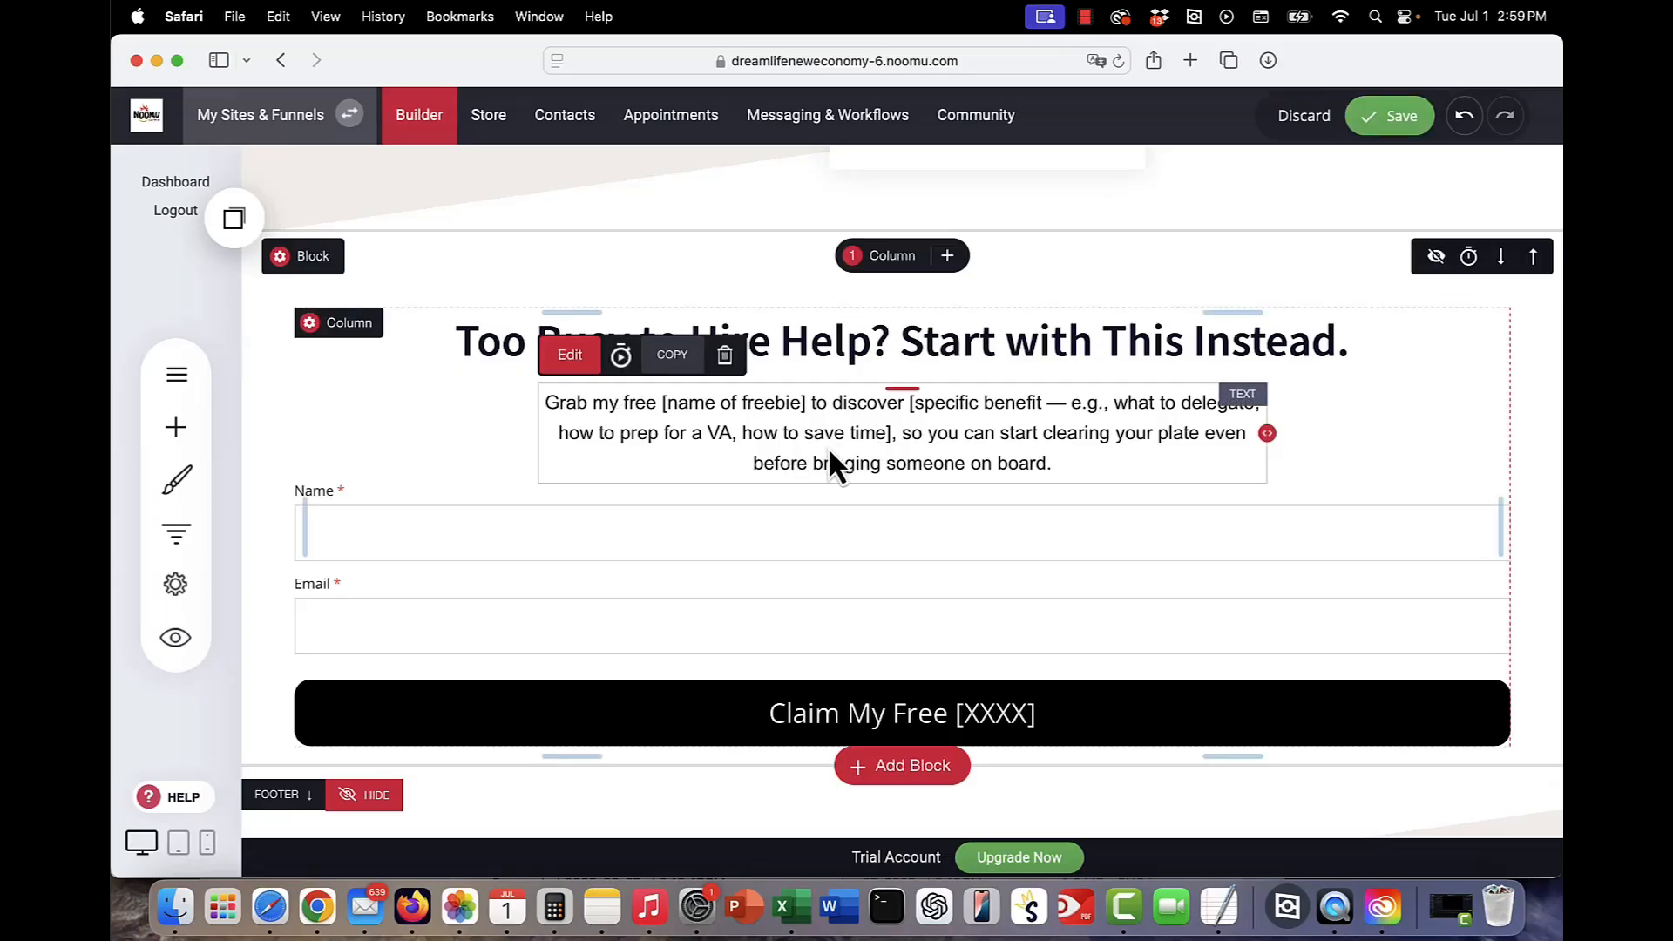
scroll(827, 446, "down", 1)
scroll(773, 478, "down", 1)
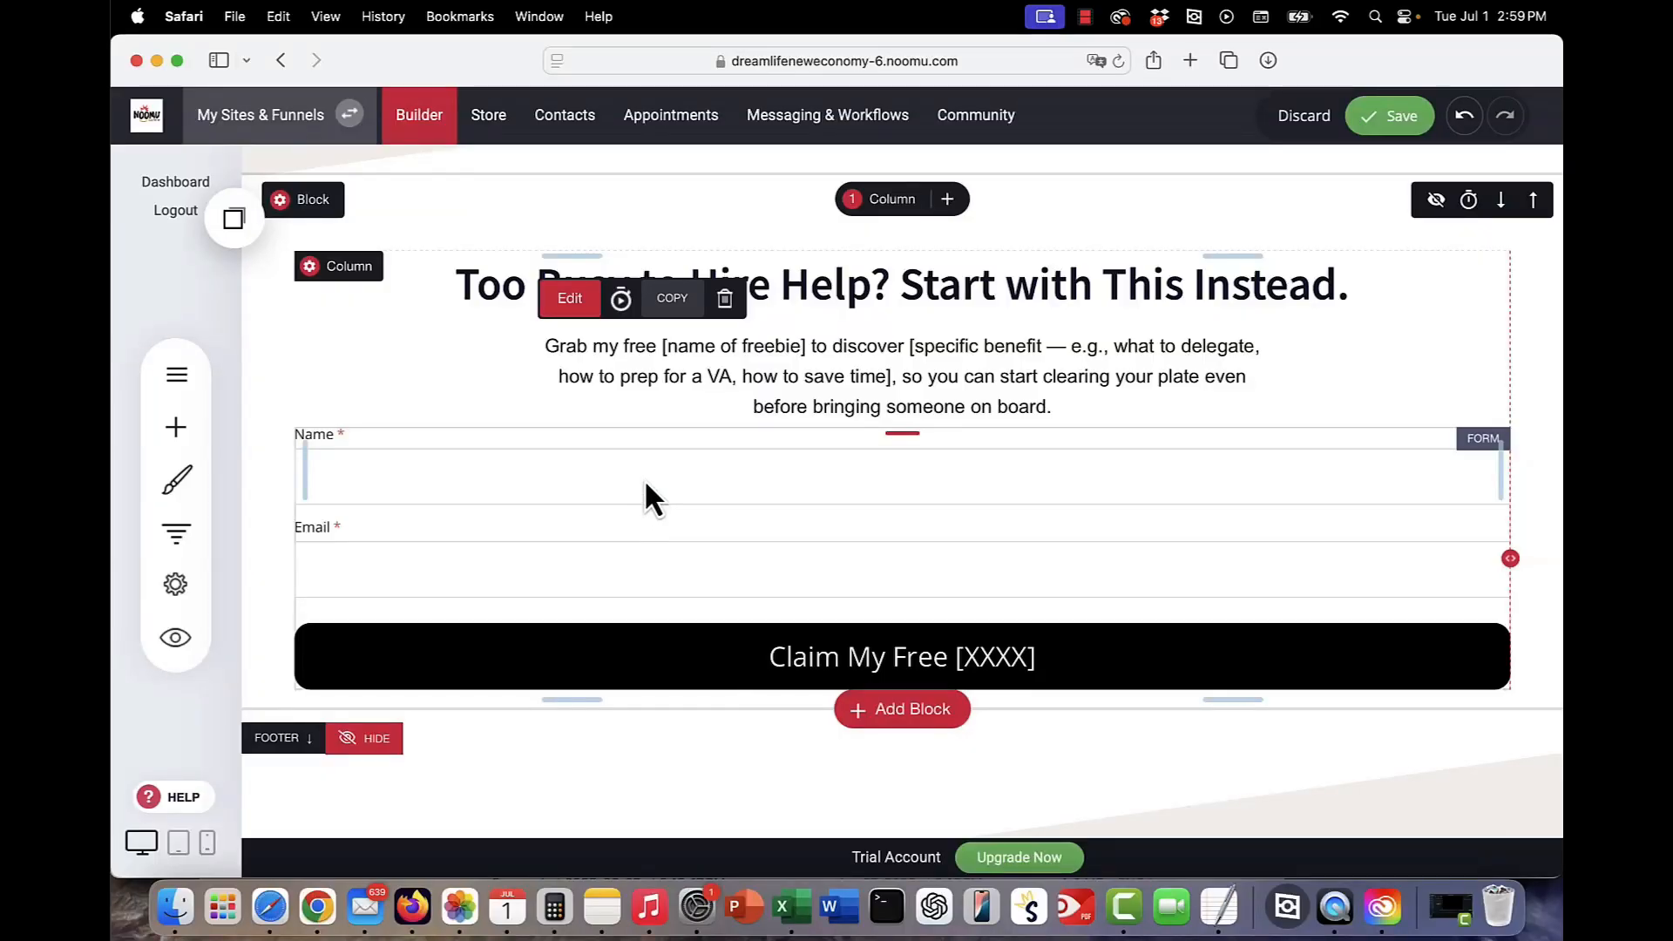
left_click(645, 478)
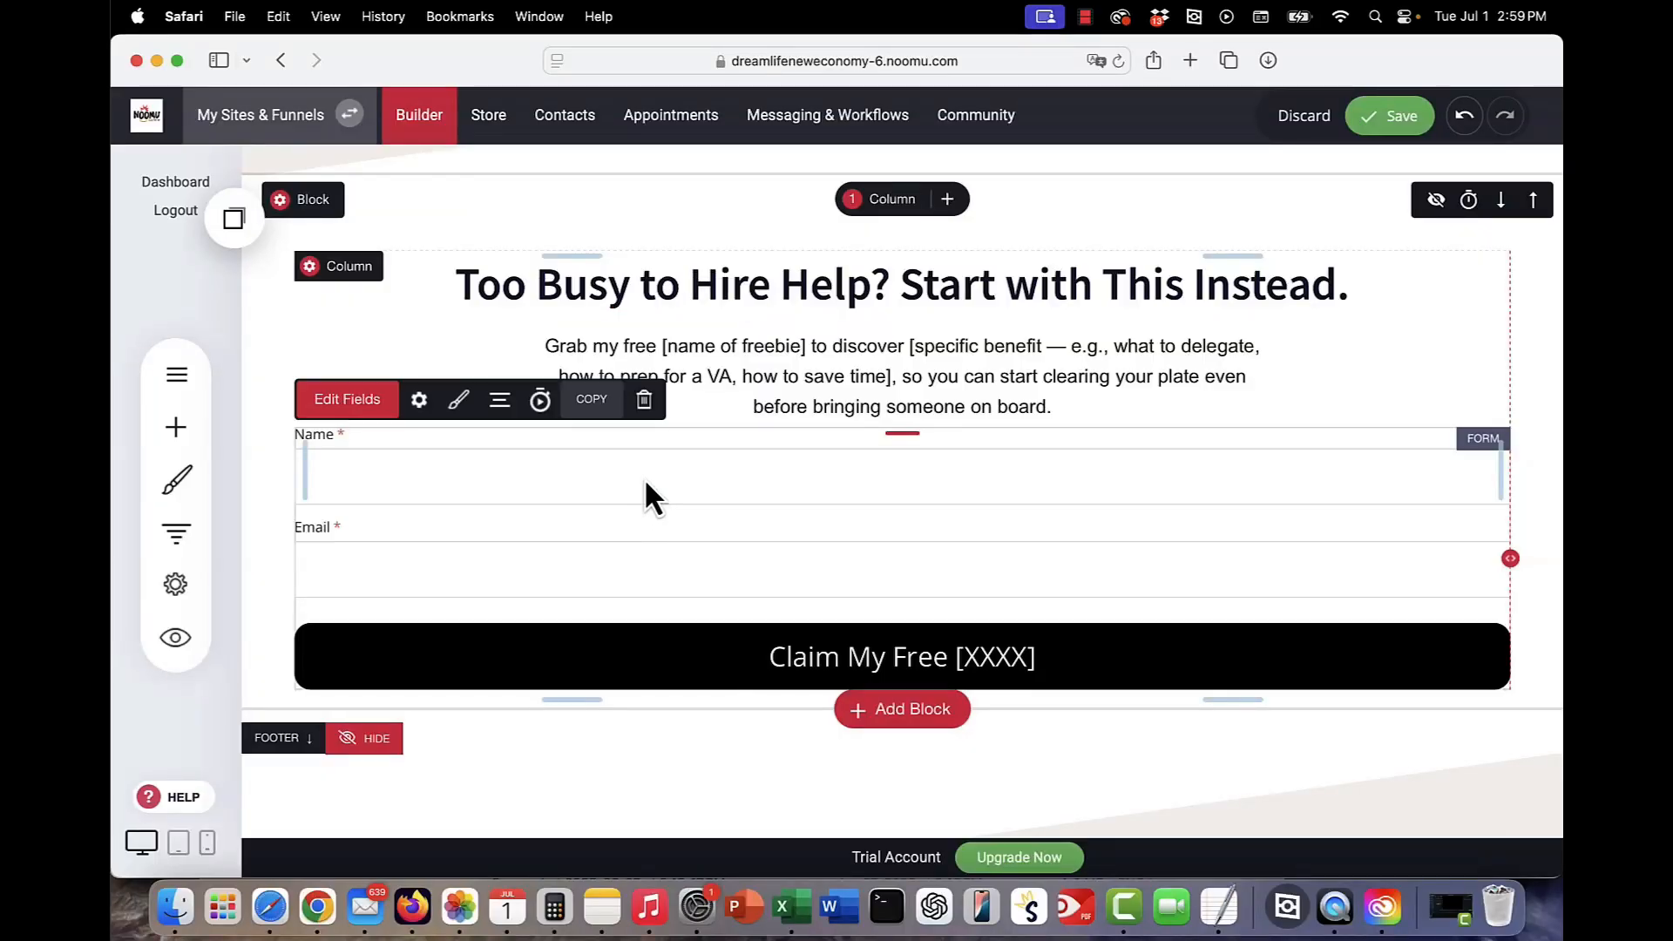
left_click(419, 401)
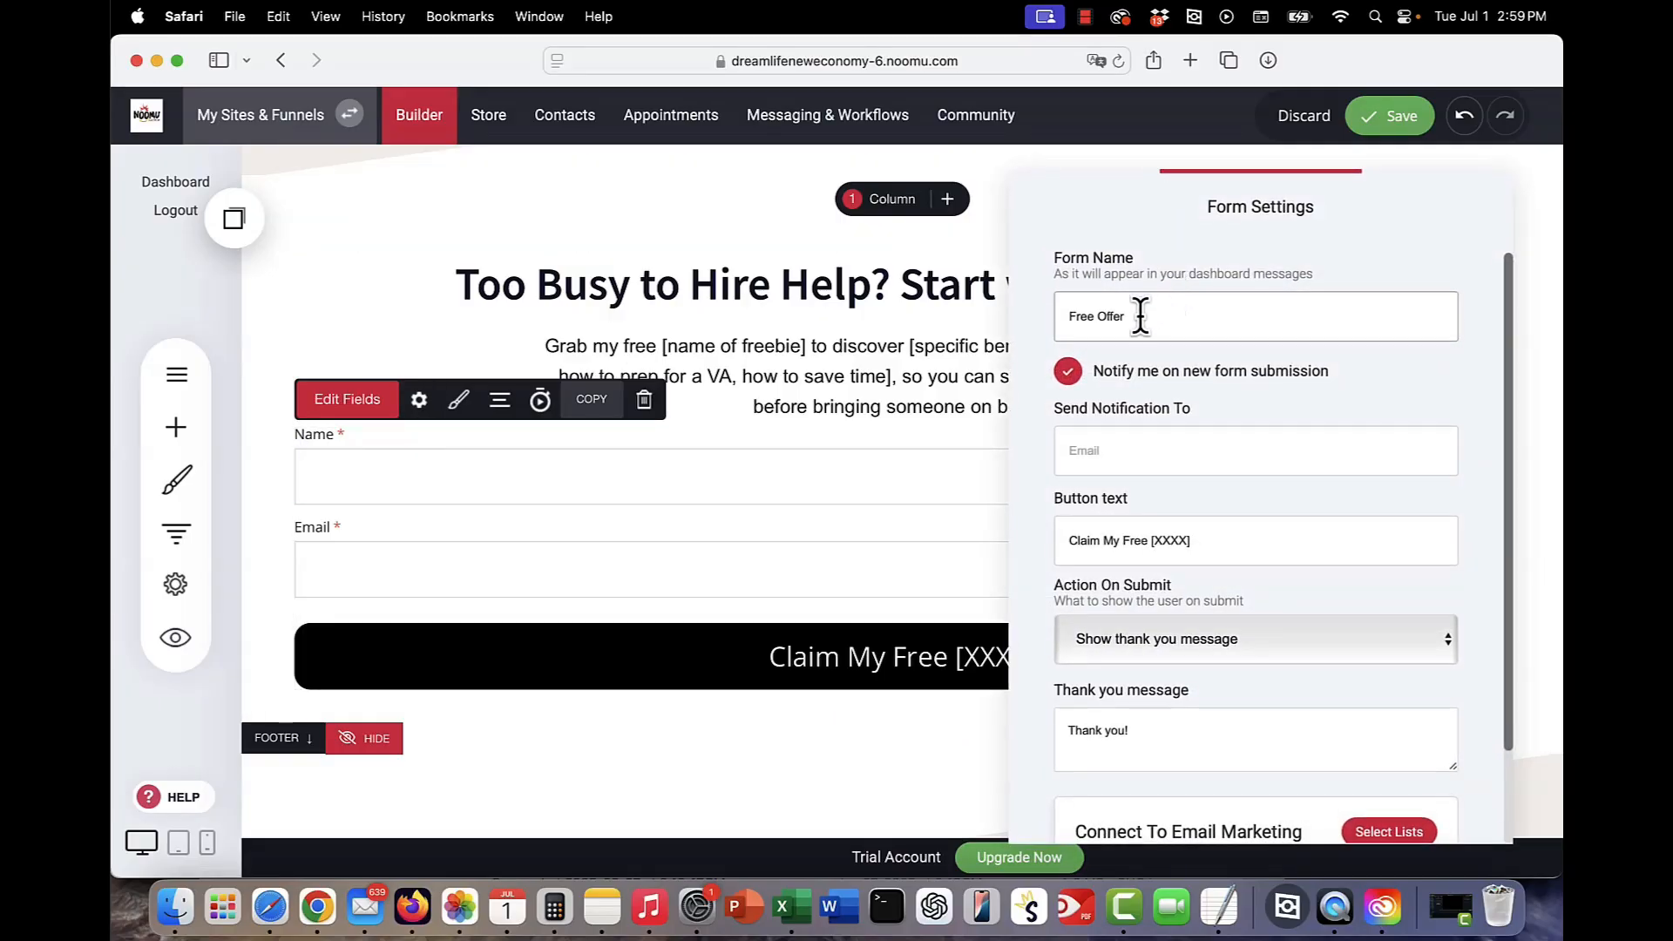
- Turn the new form submission notification off and back on, and review the form's button text and thank you message
left_click(1069, 372)
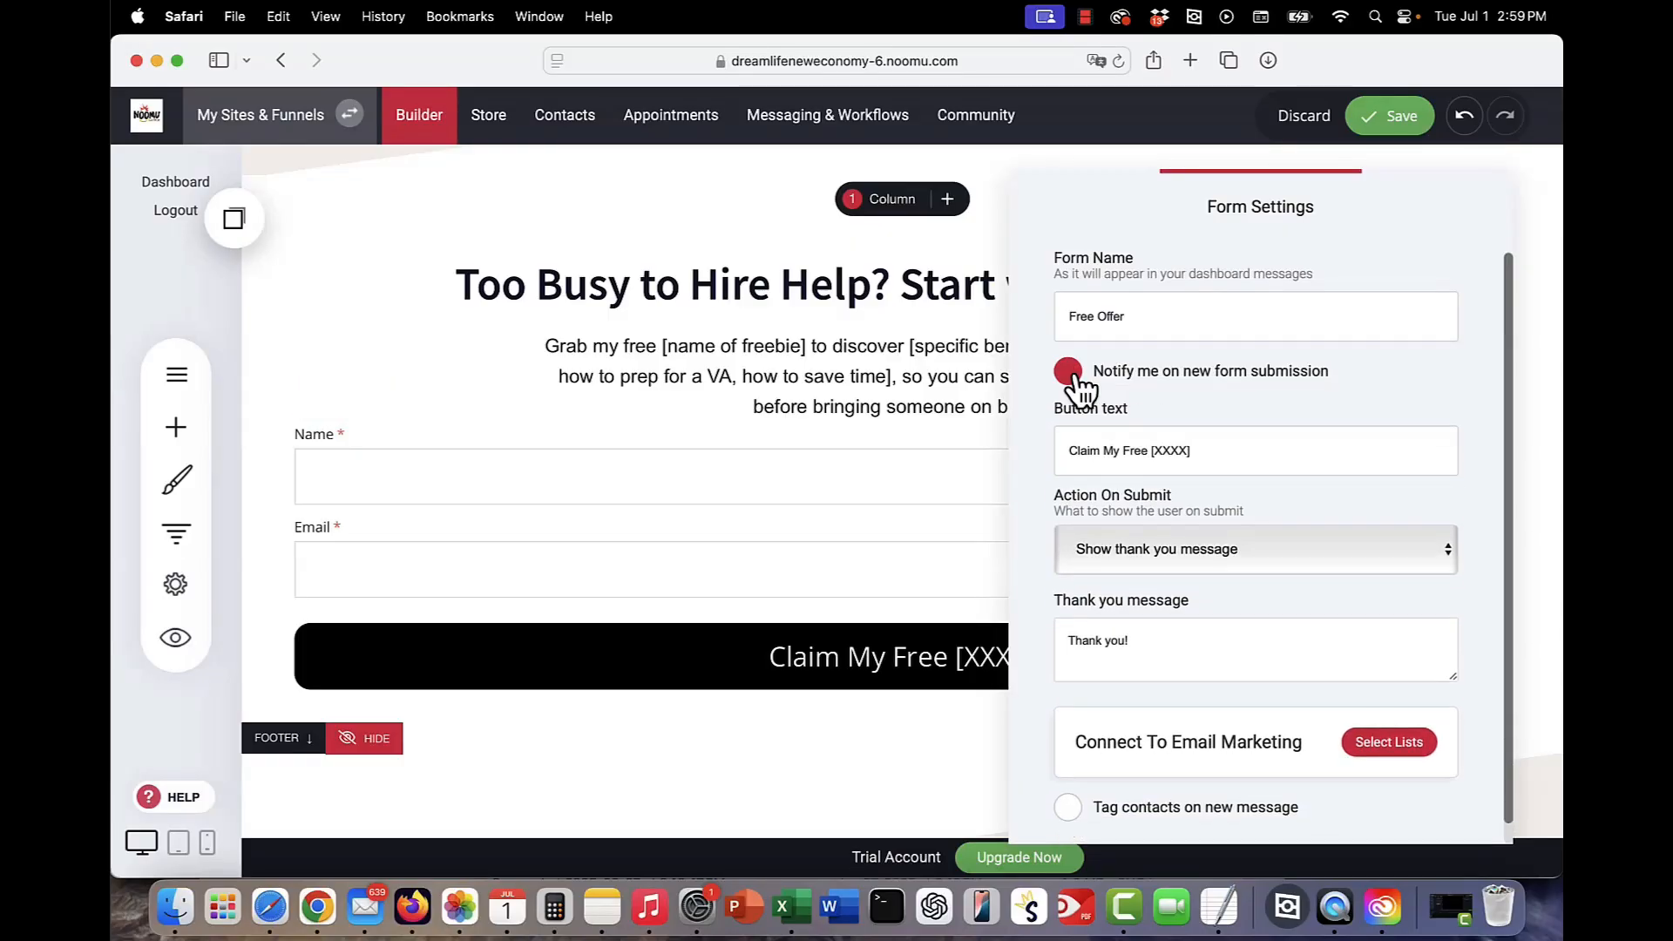
left_click(1069, 373)
scroll(1132, 447, "down", 1)
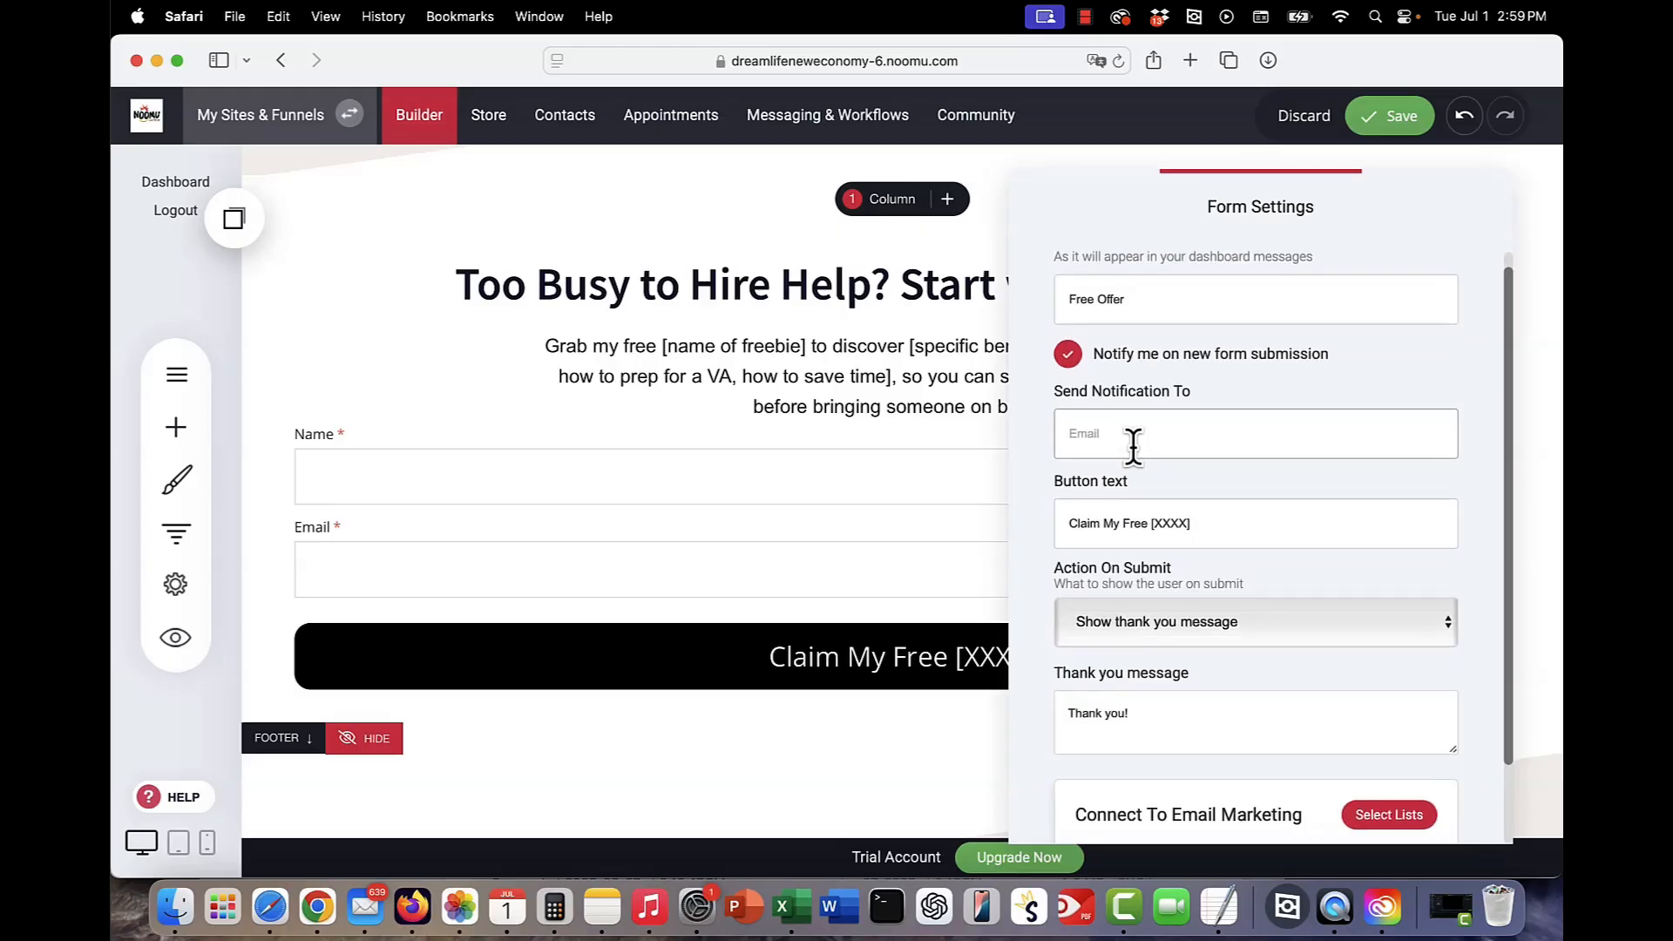
scroll(1133, 447, "down", 3)
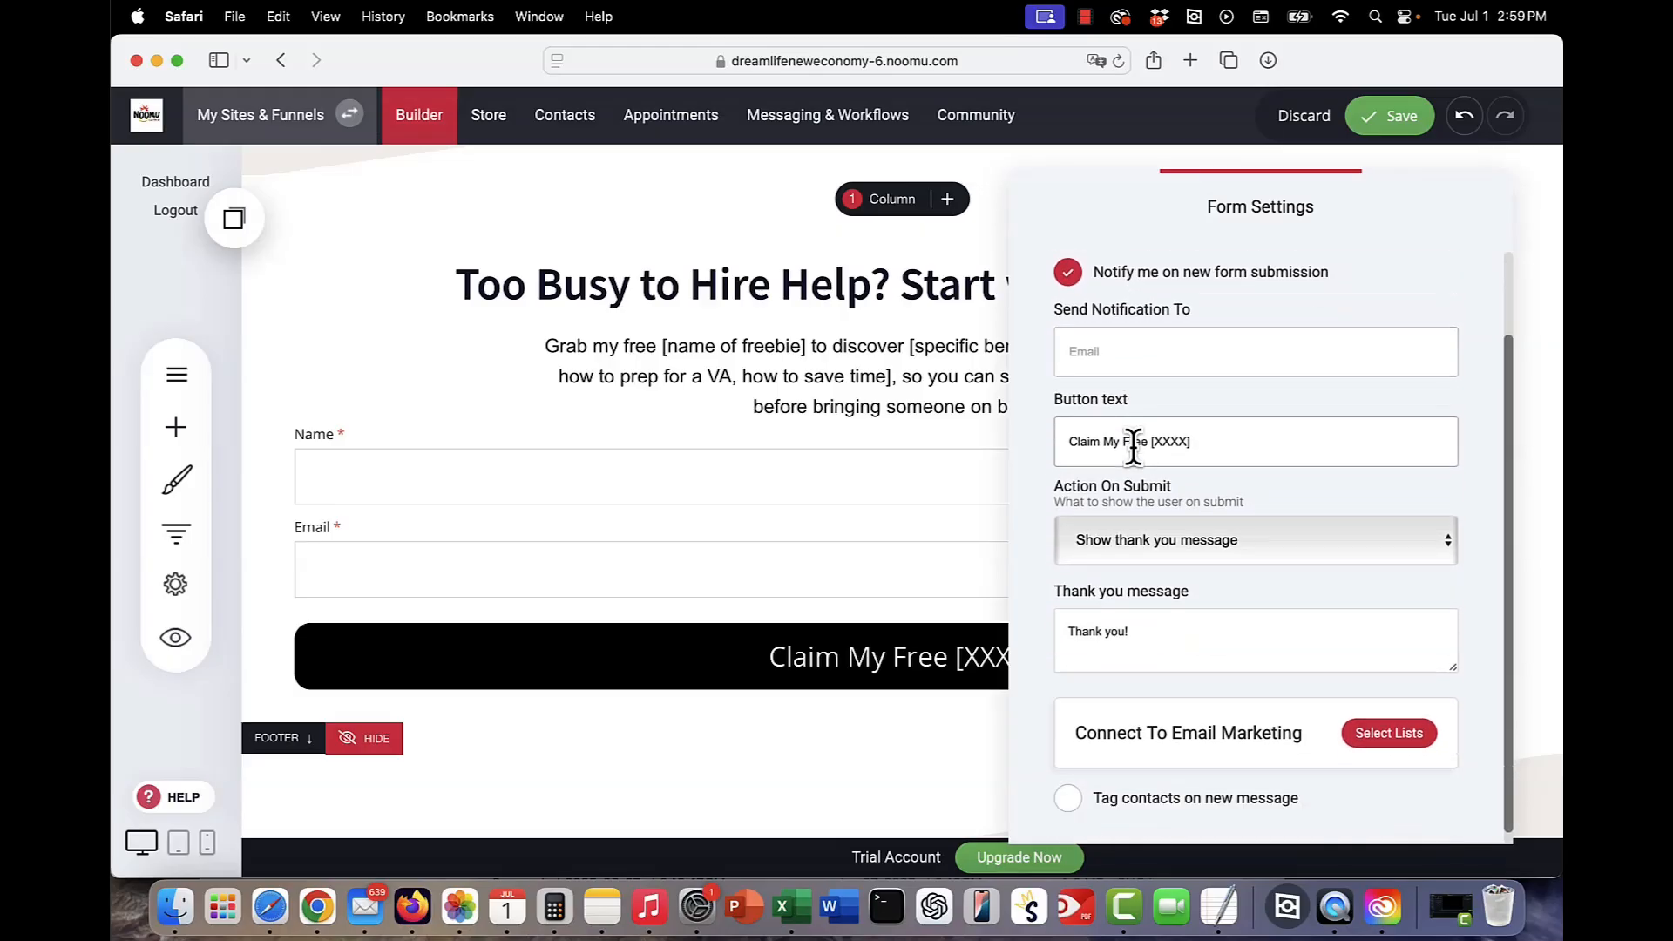
scroll(1133, 447, "down", 1)
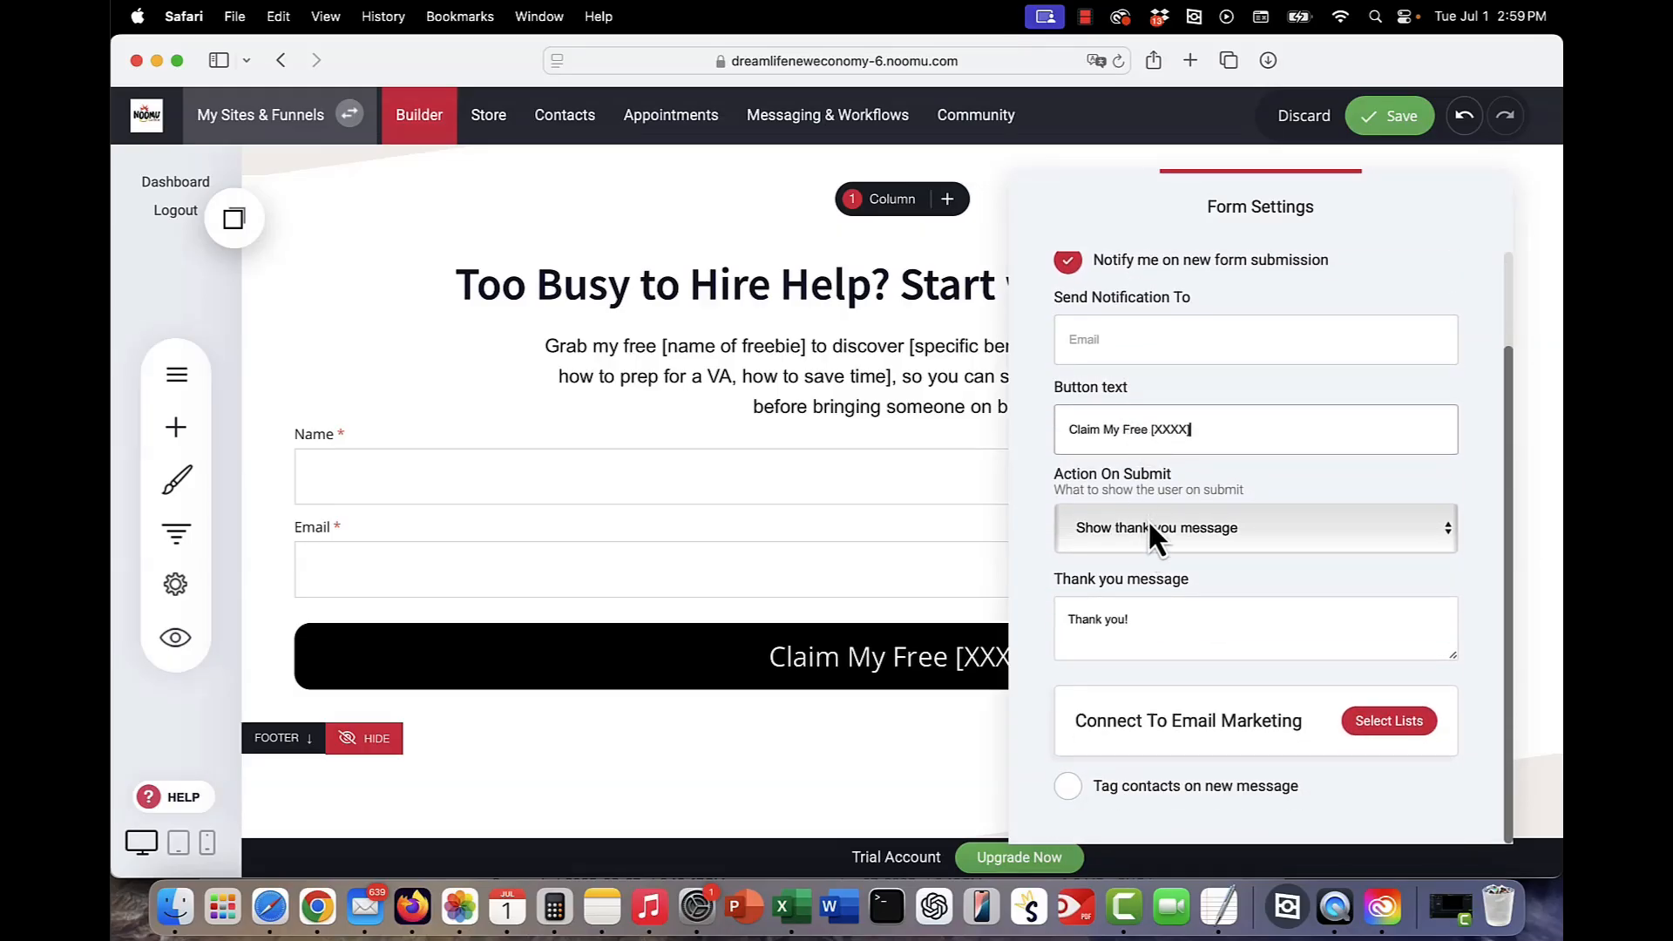
left_click(1124, 625)
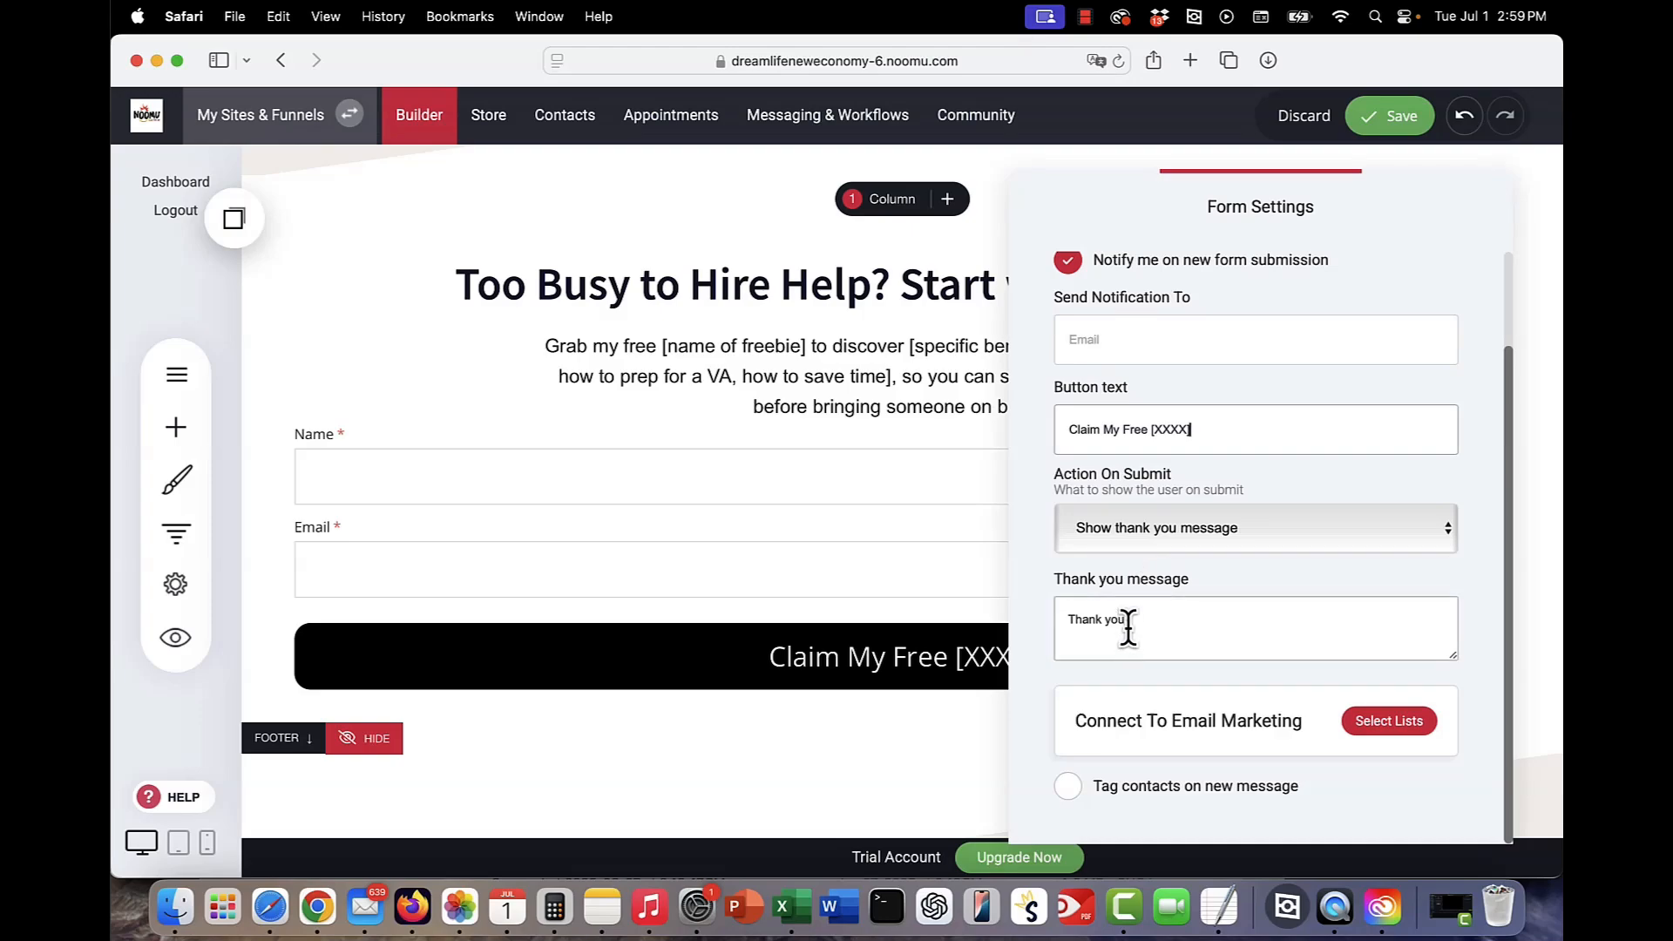
- Set the form's submit action to Go to page, and view the thank you page's link options without selecting a link
left_click(1143, 530)
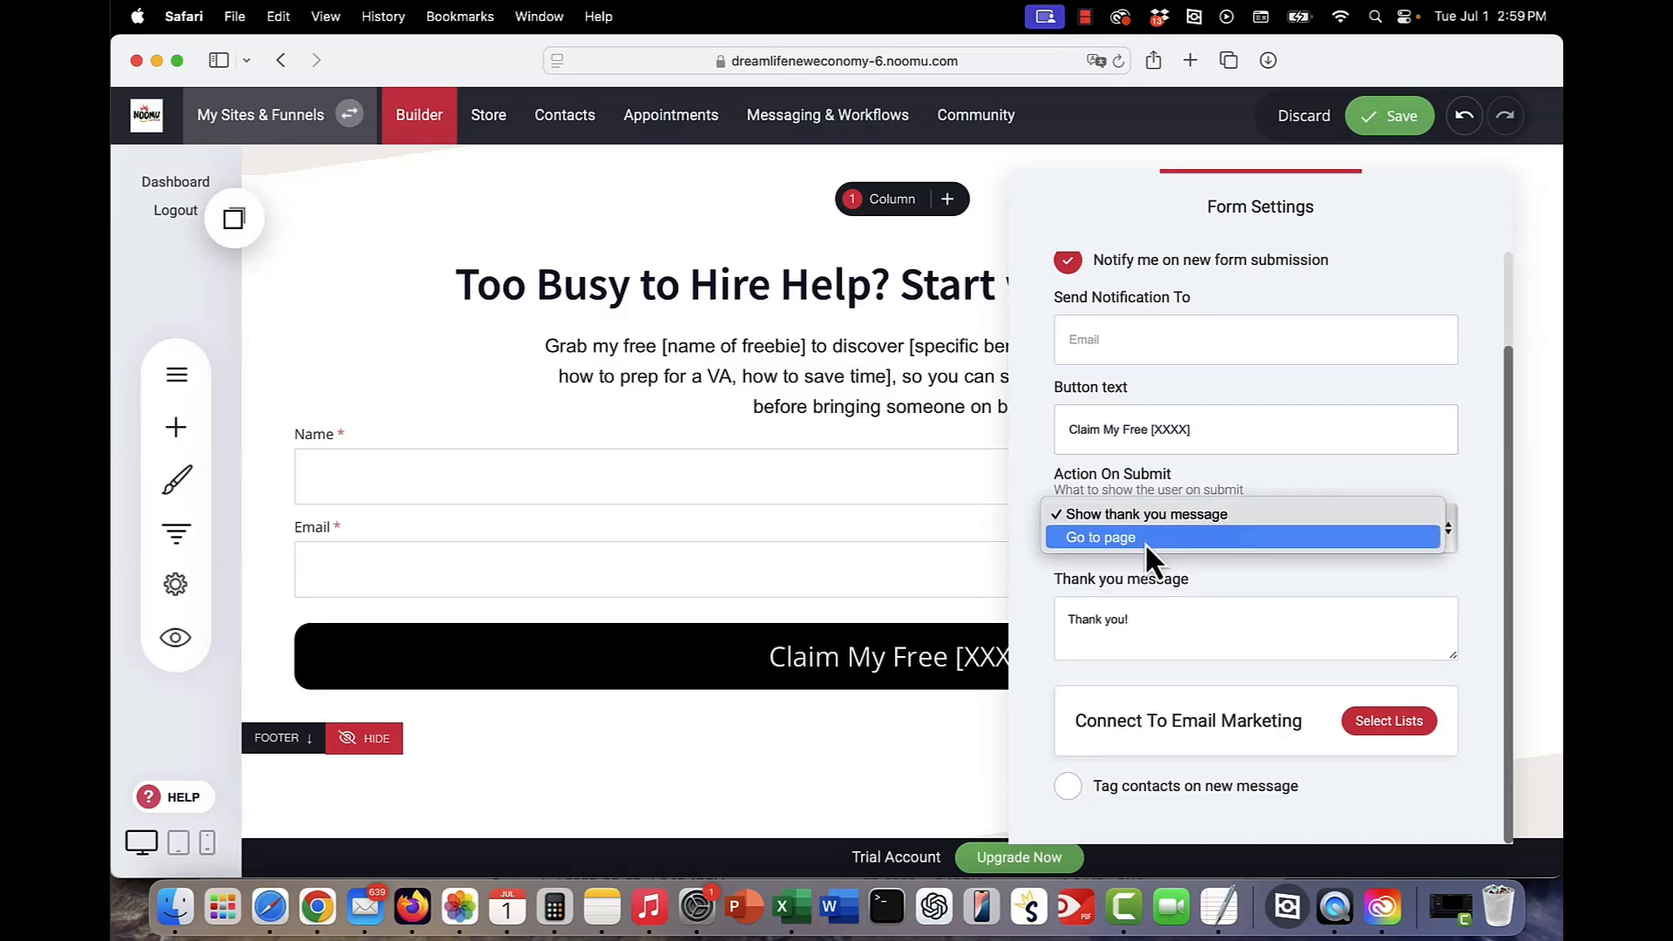
left_click(1241, 460)
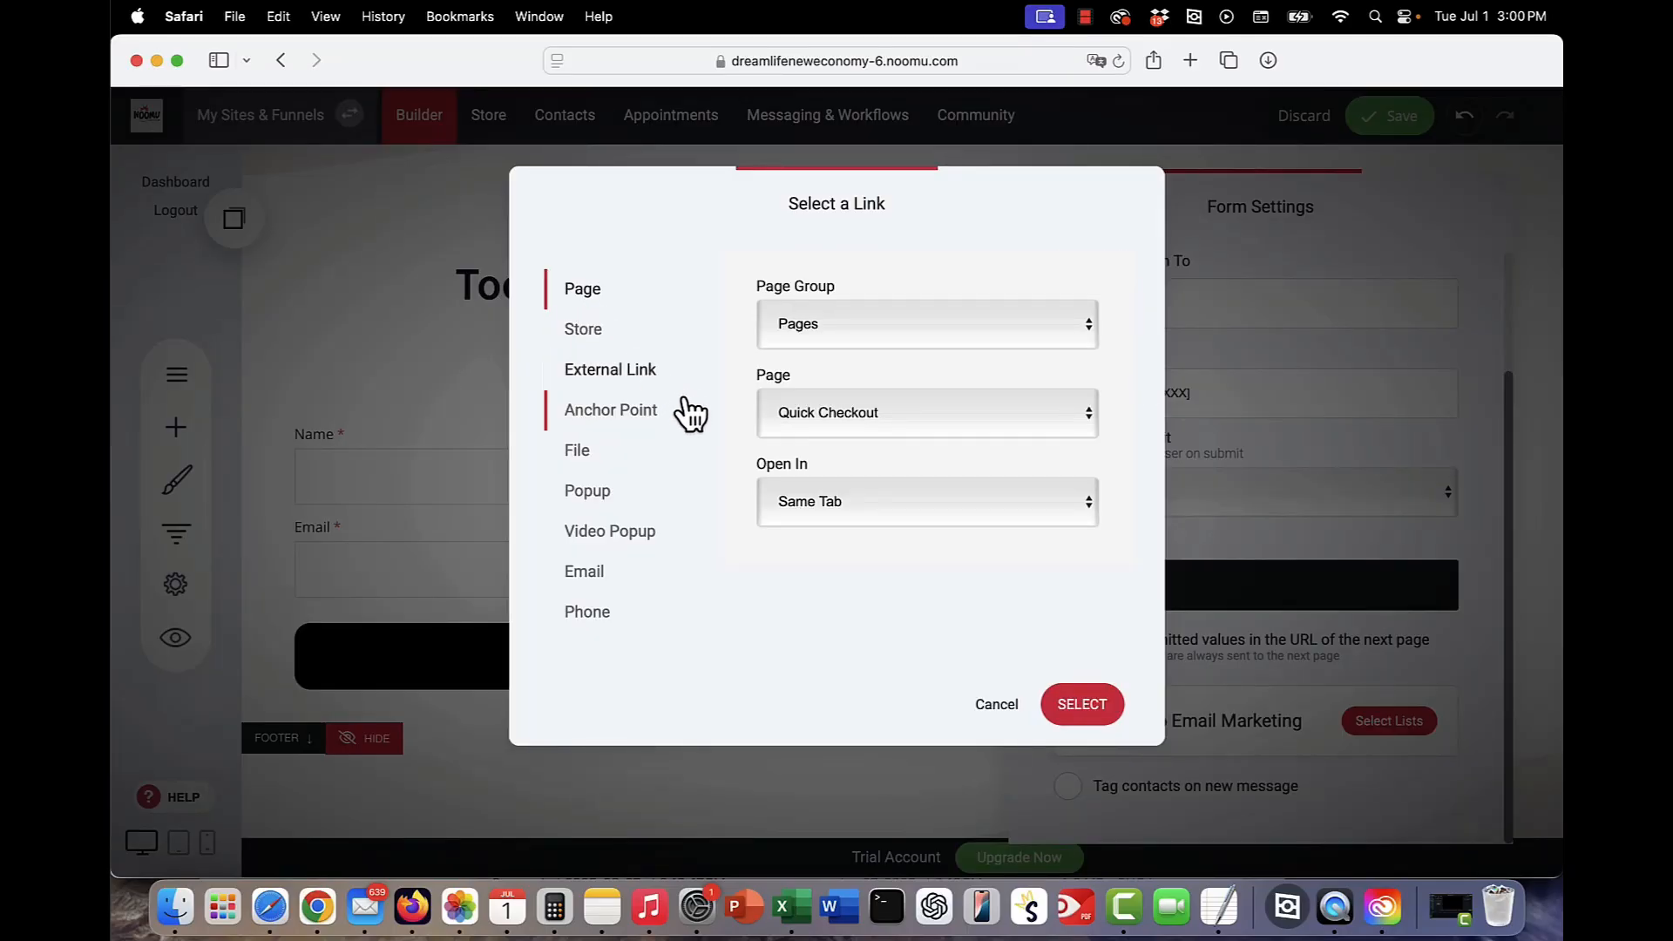
left_click(999, 707)
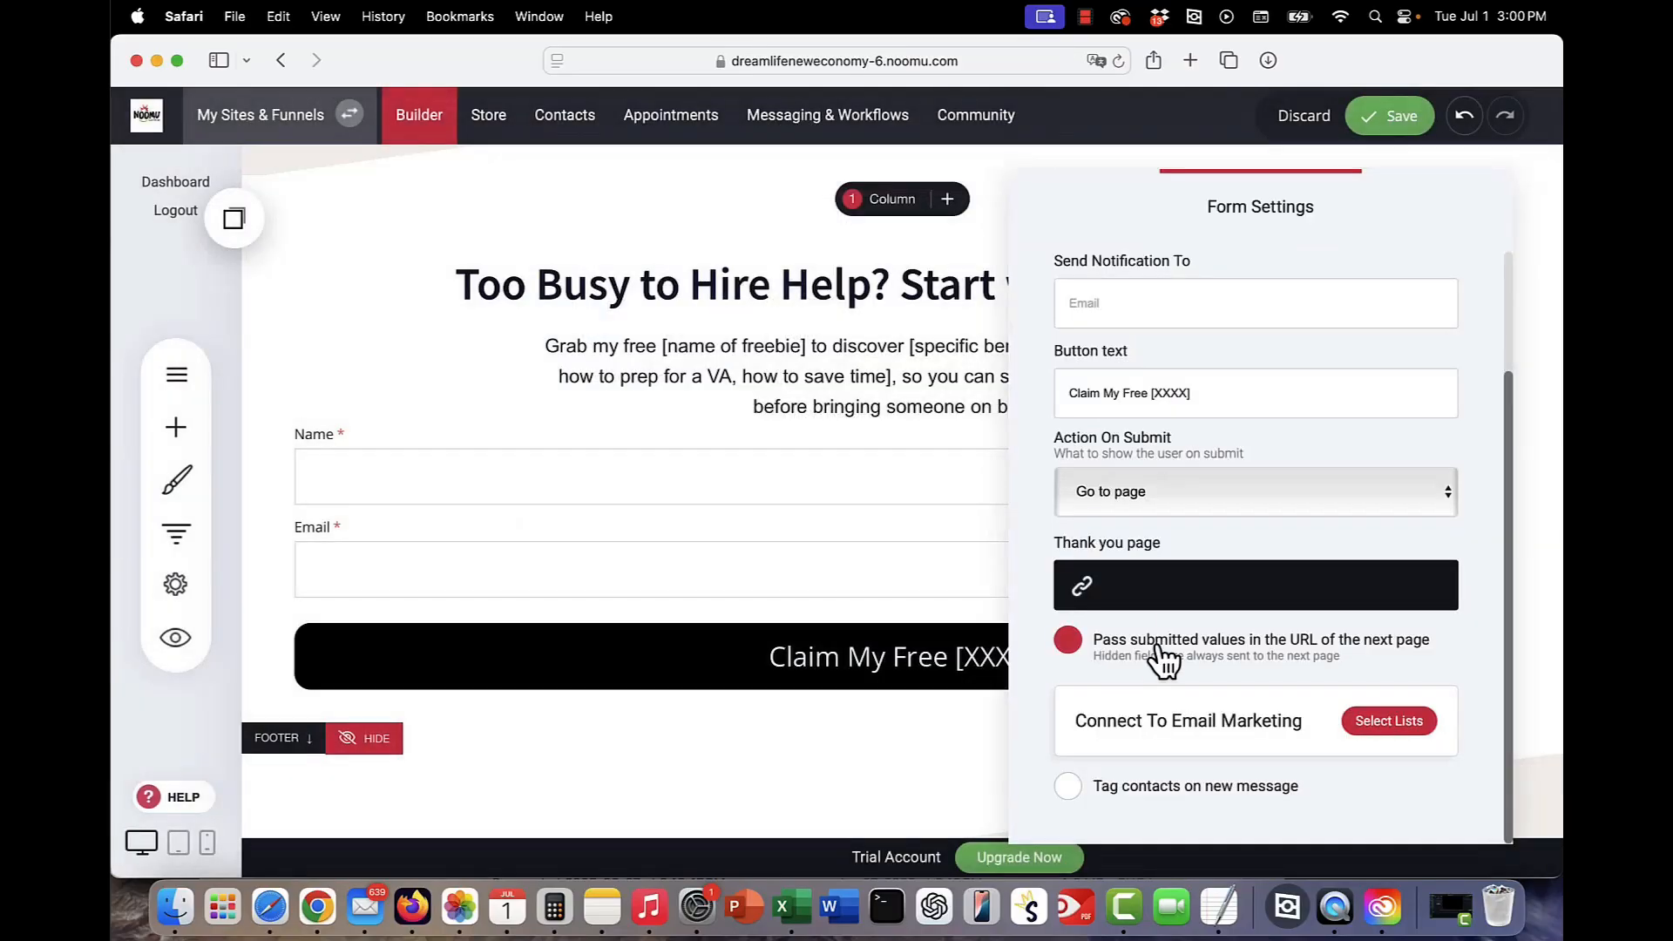
left_click(1291, 653)
- Create a subscriber list named "Free Gift" and connect the form to it for email marketing
left_click(1383, 723)
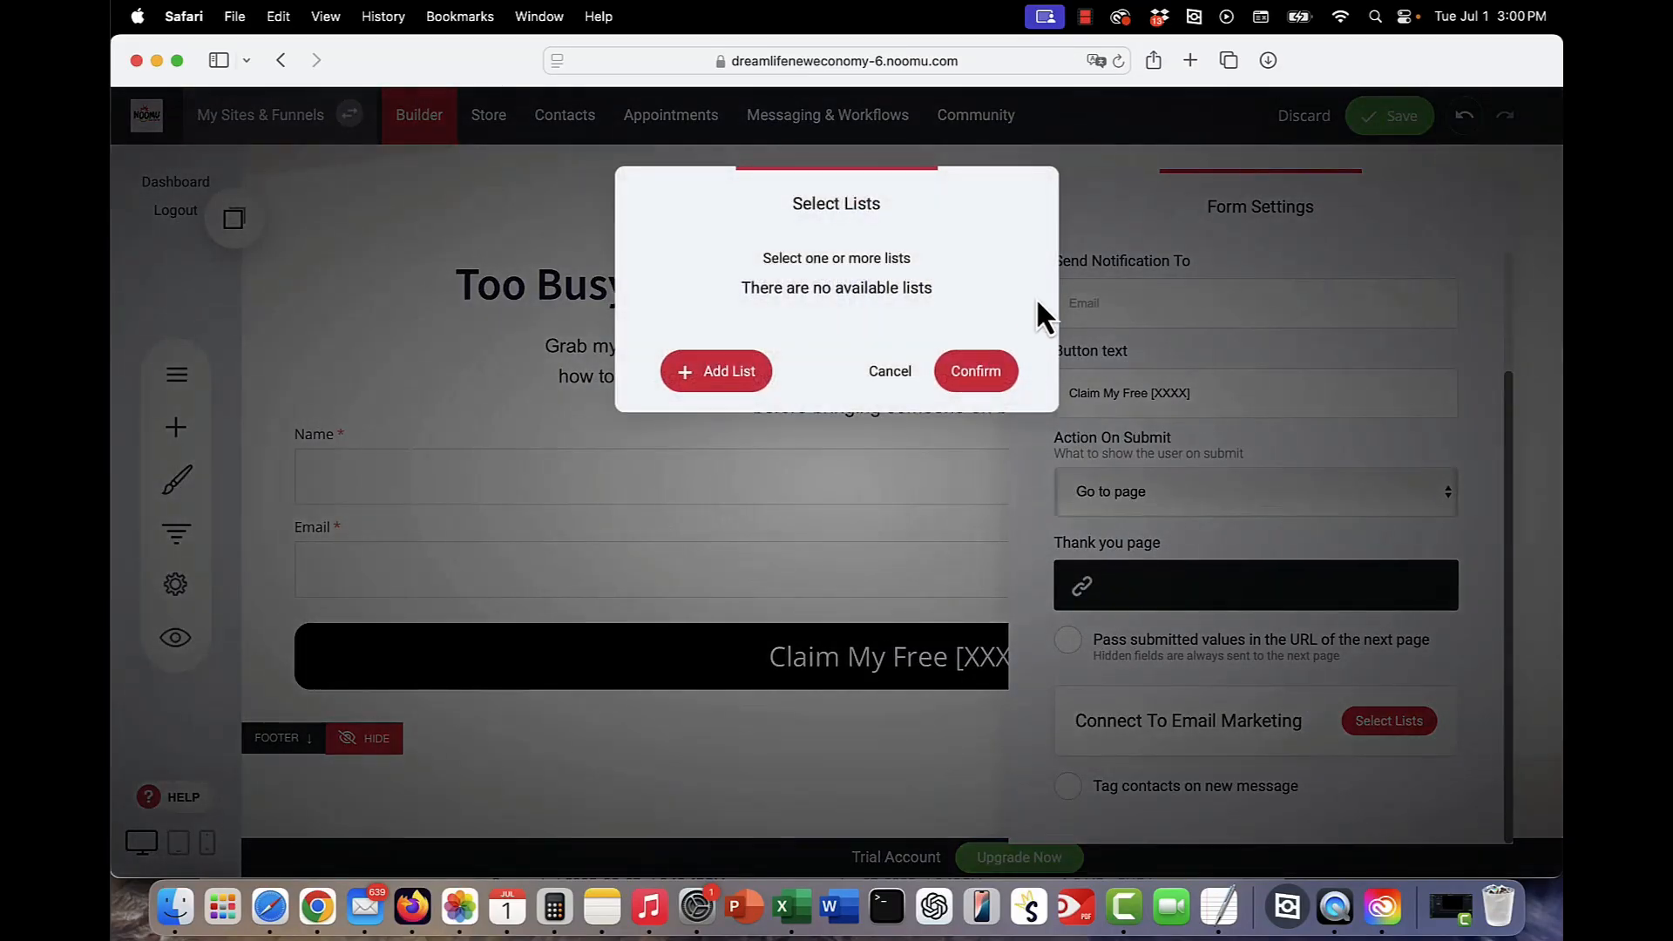
left_click(704, 383)
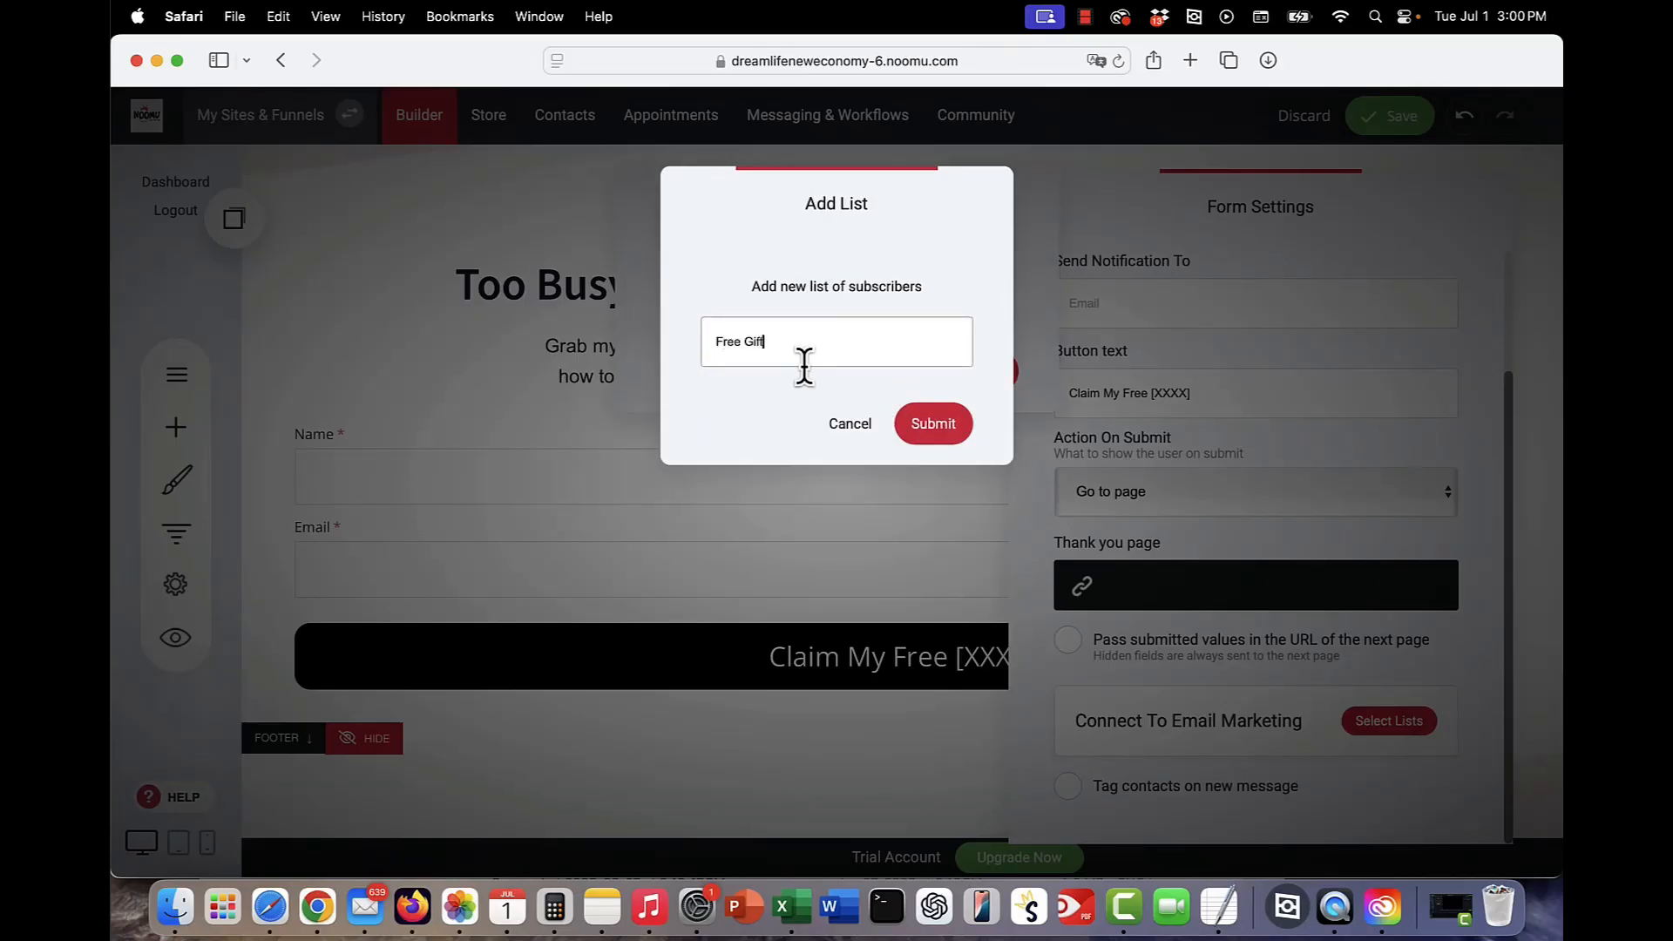
left_click(946, 436)
left_click(972, 384)
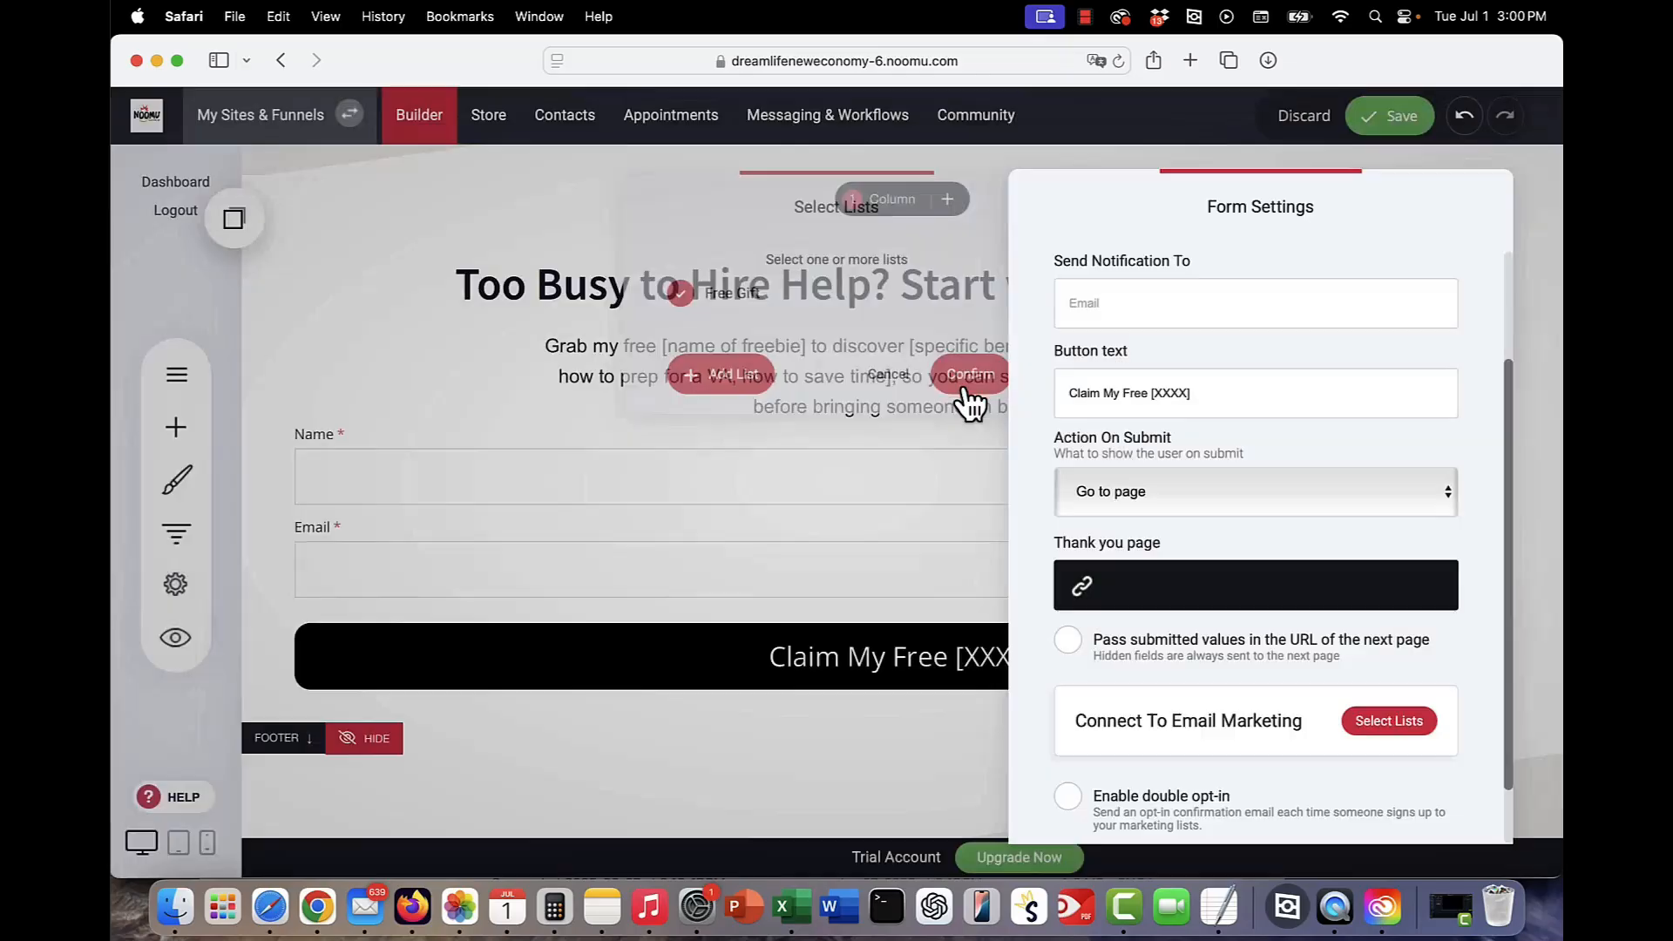
left_click(1304, 649)
- Enable tagging contacts on new message for the free offer form and add the tags "#home" and "subscribed"
scroll(1302, 653, "down", 2)
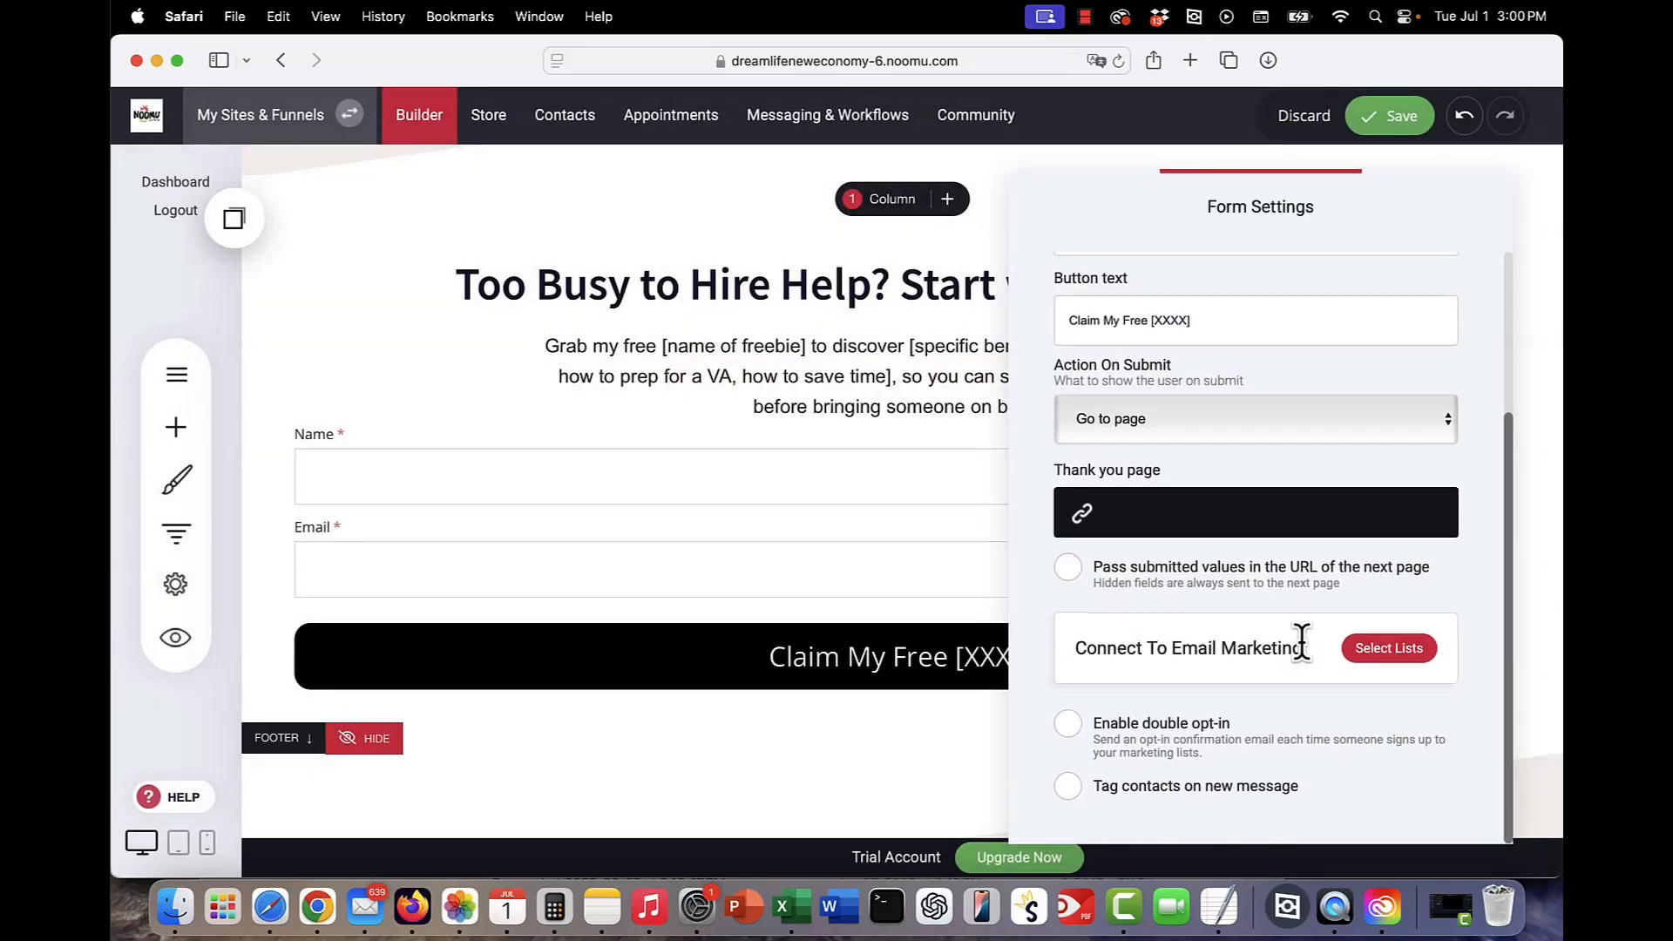
left_click(1069, 787)
scroll(1258, 597, "down", 2)
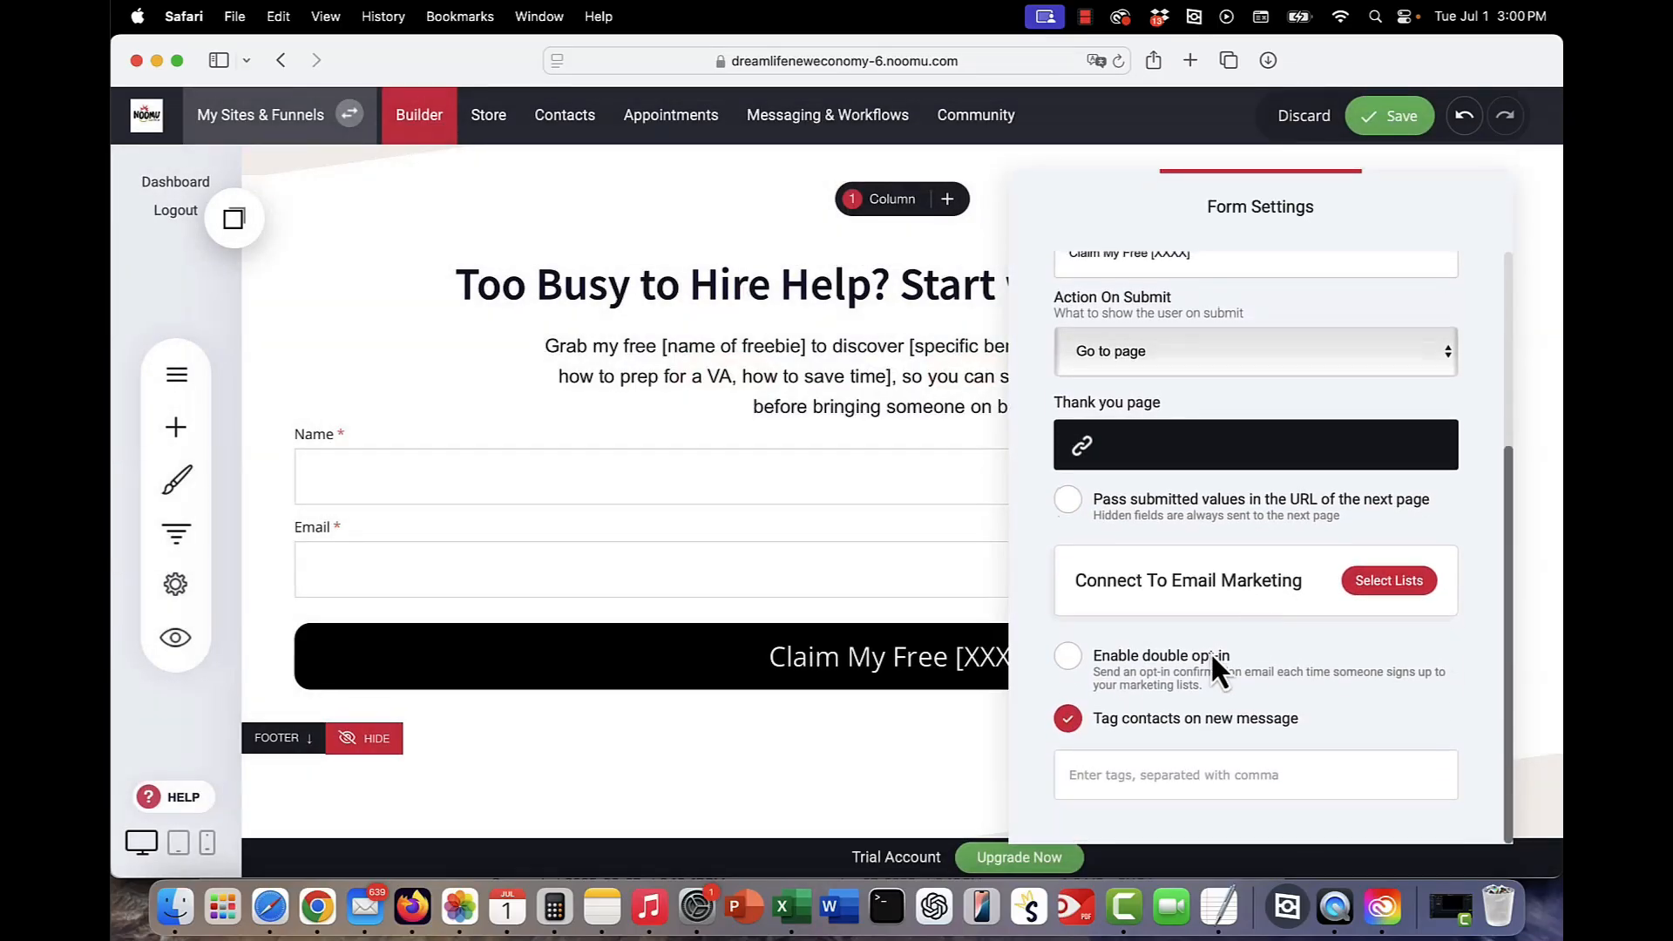
left_click(1127, 775)
type("#h")
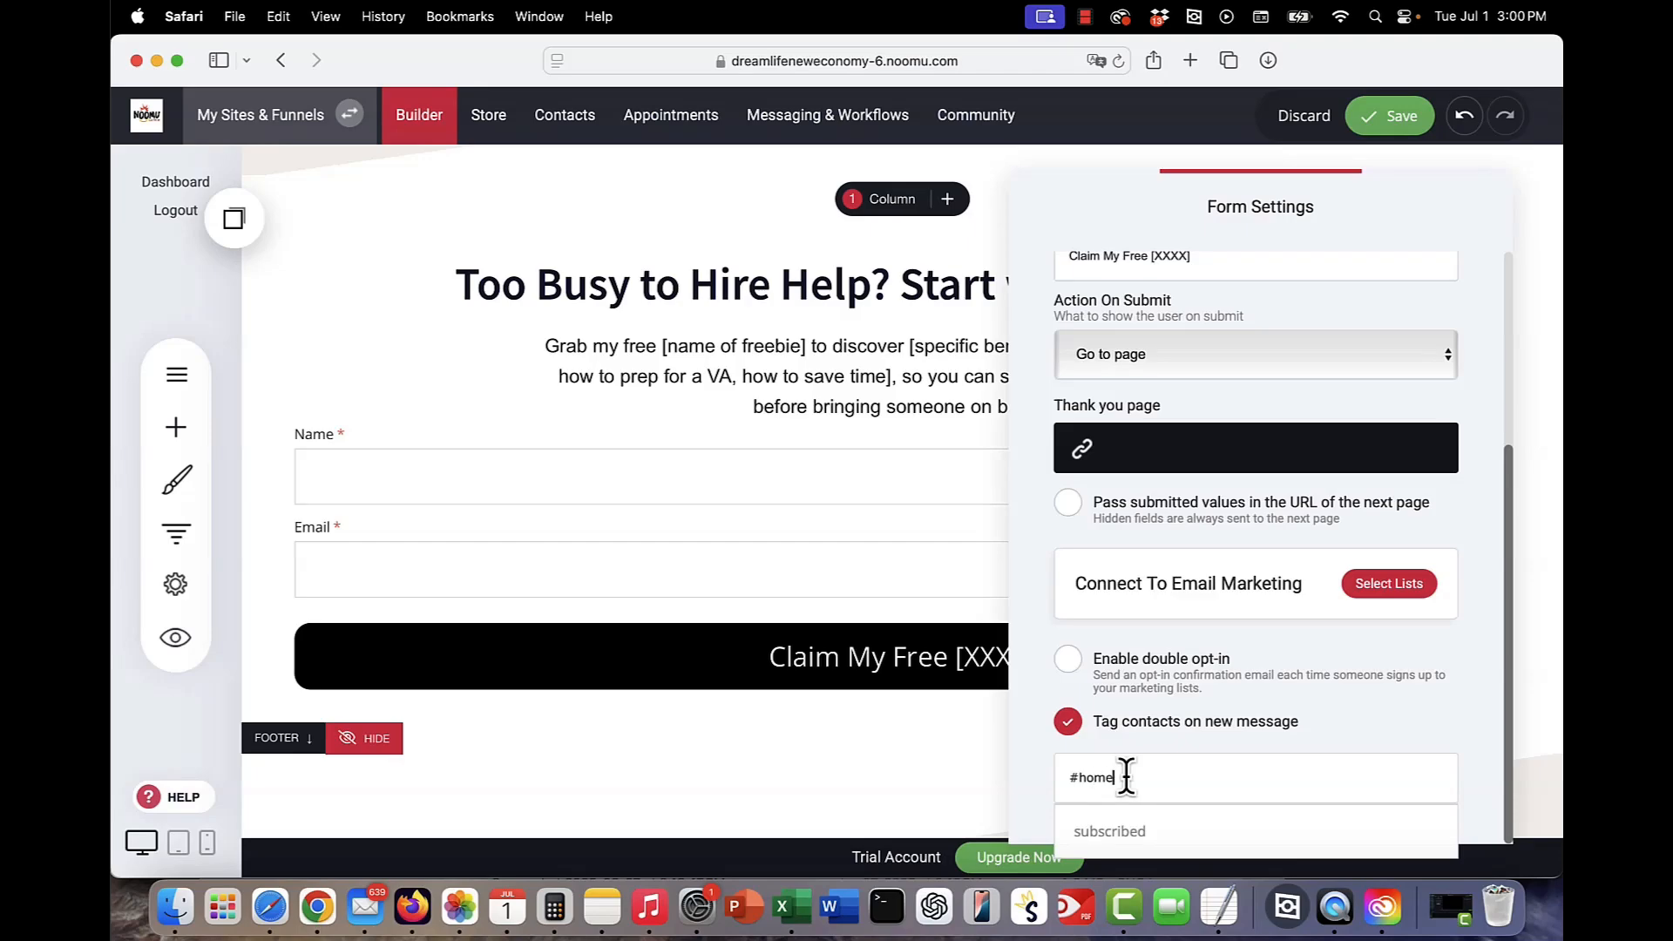
type("ome")
key("Return")
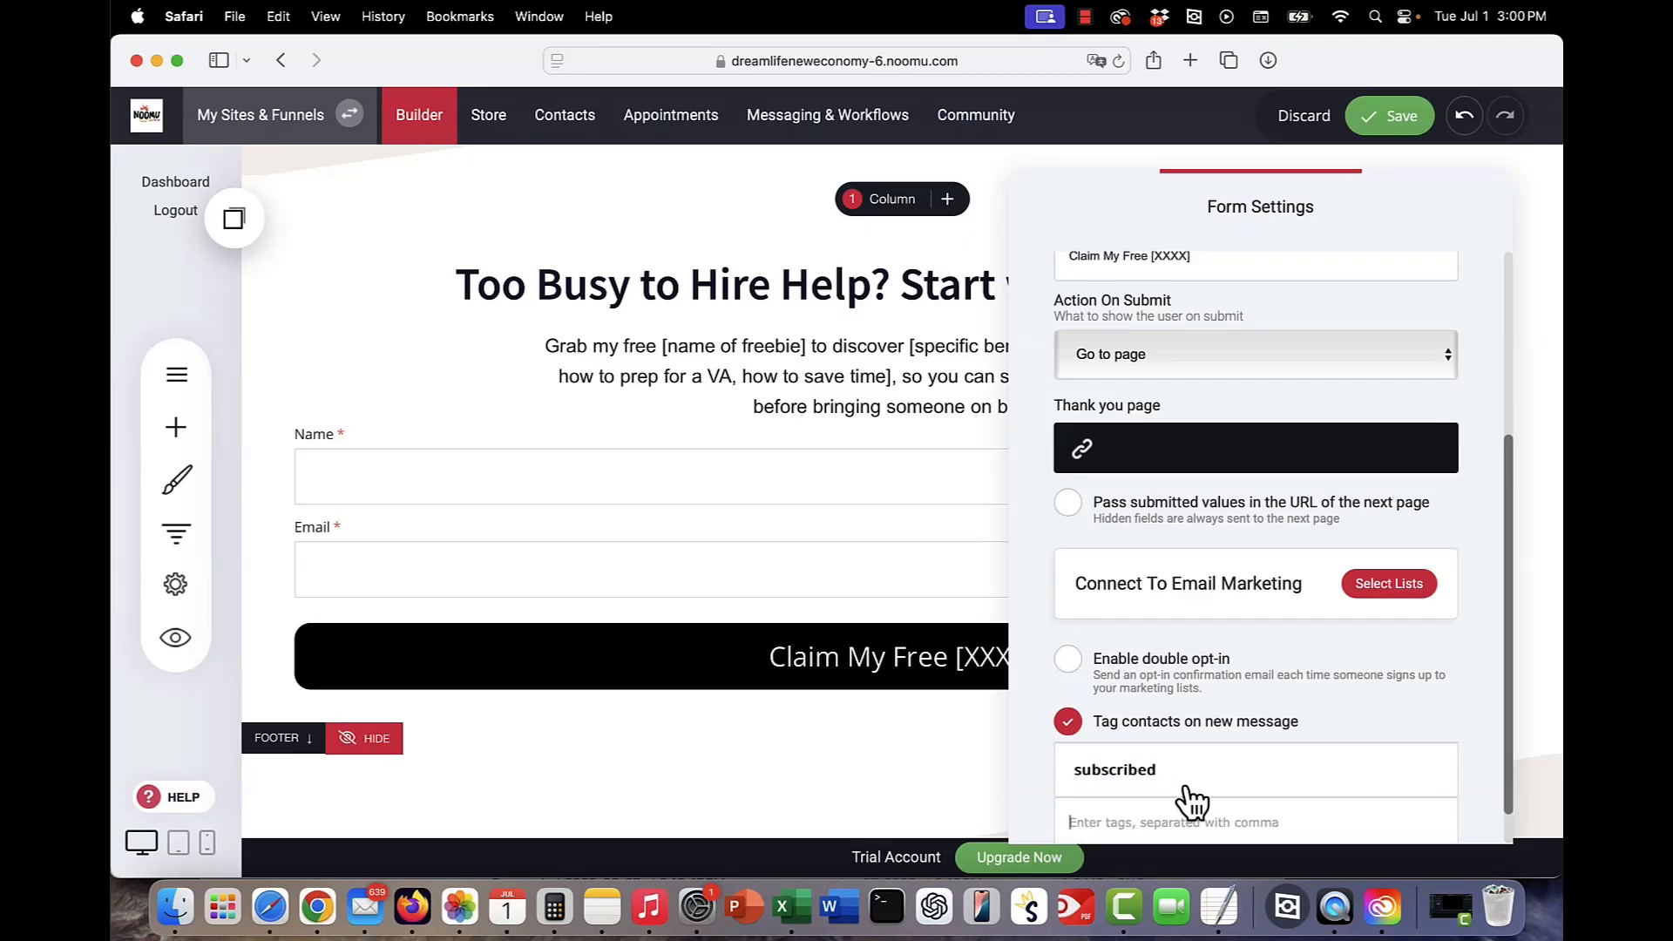
left_click(1185, 791)
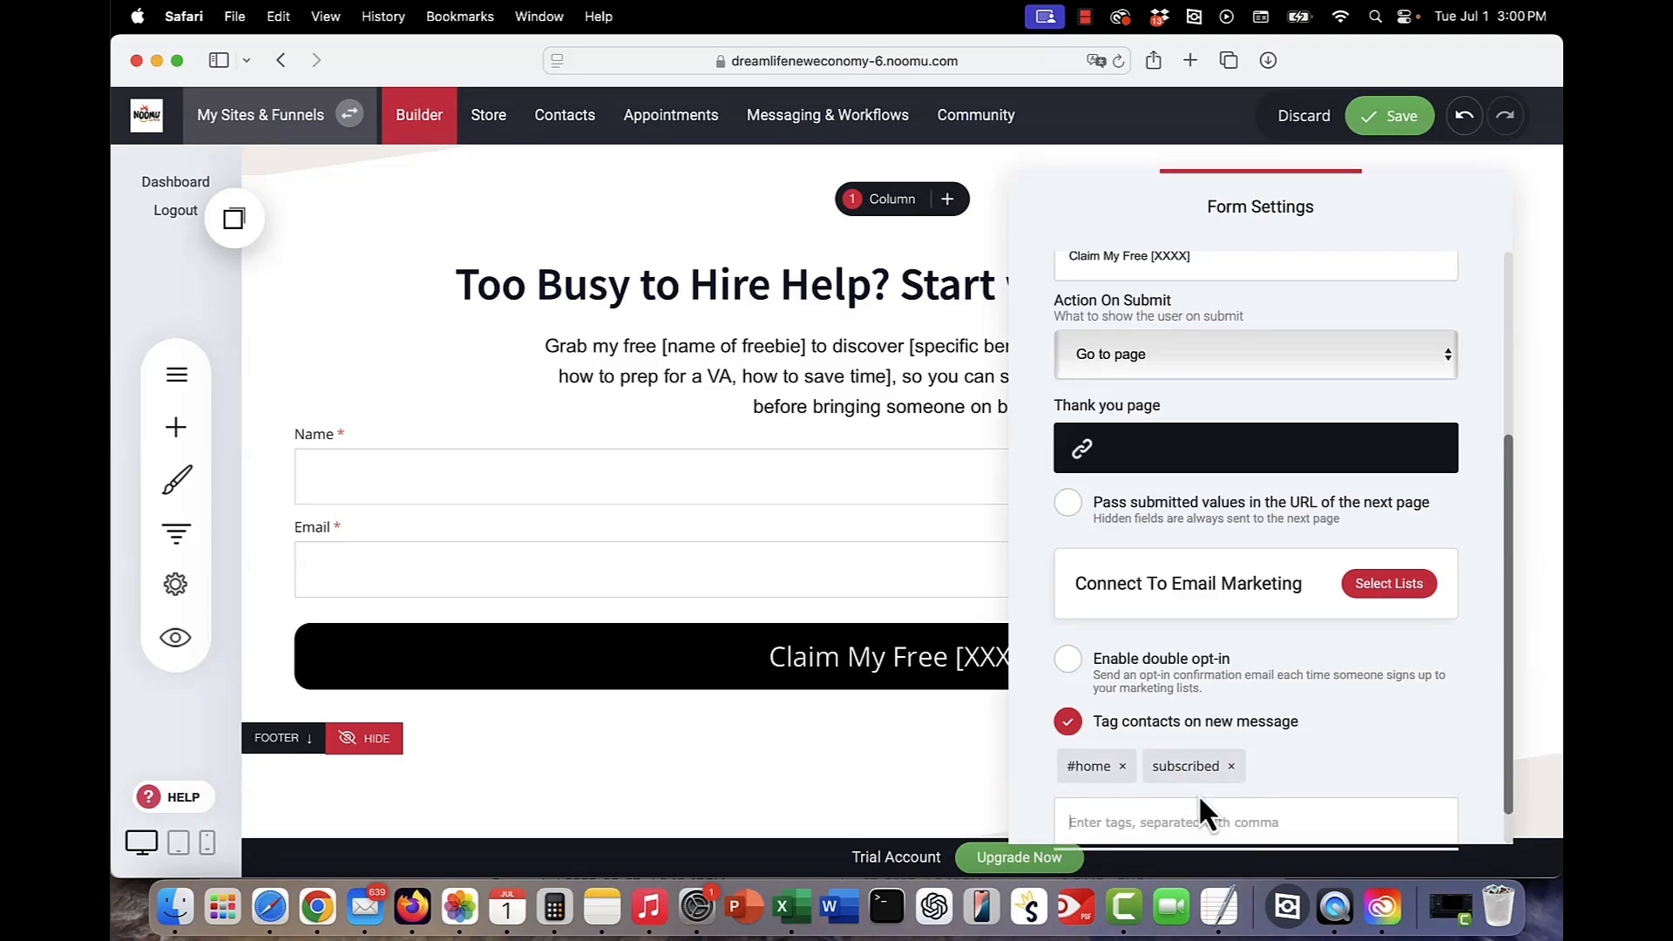
- Add the tag "#freegift" to the form's contact tags and save the page
type("#freegift")
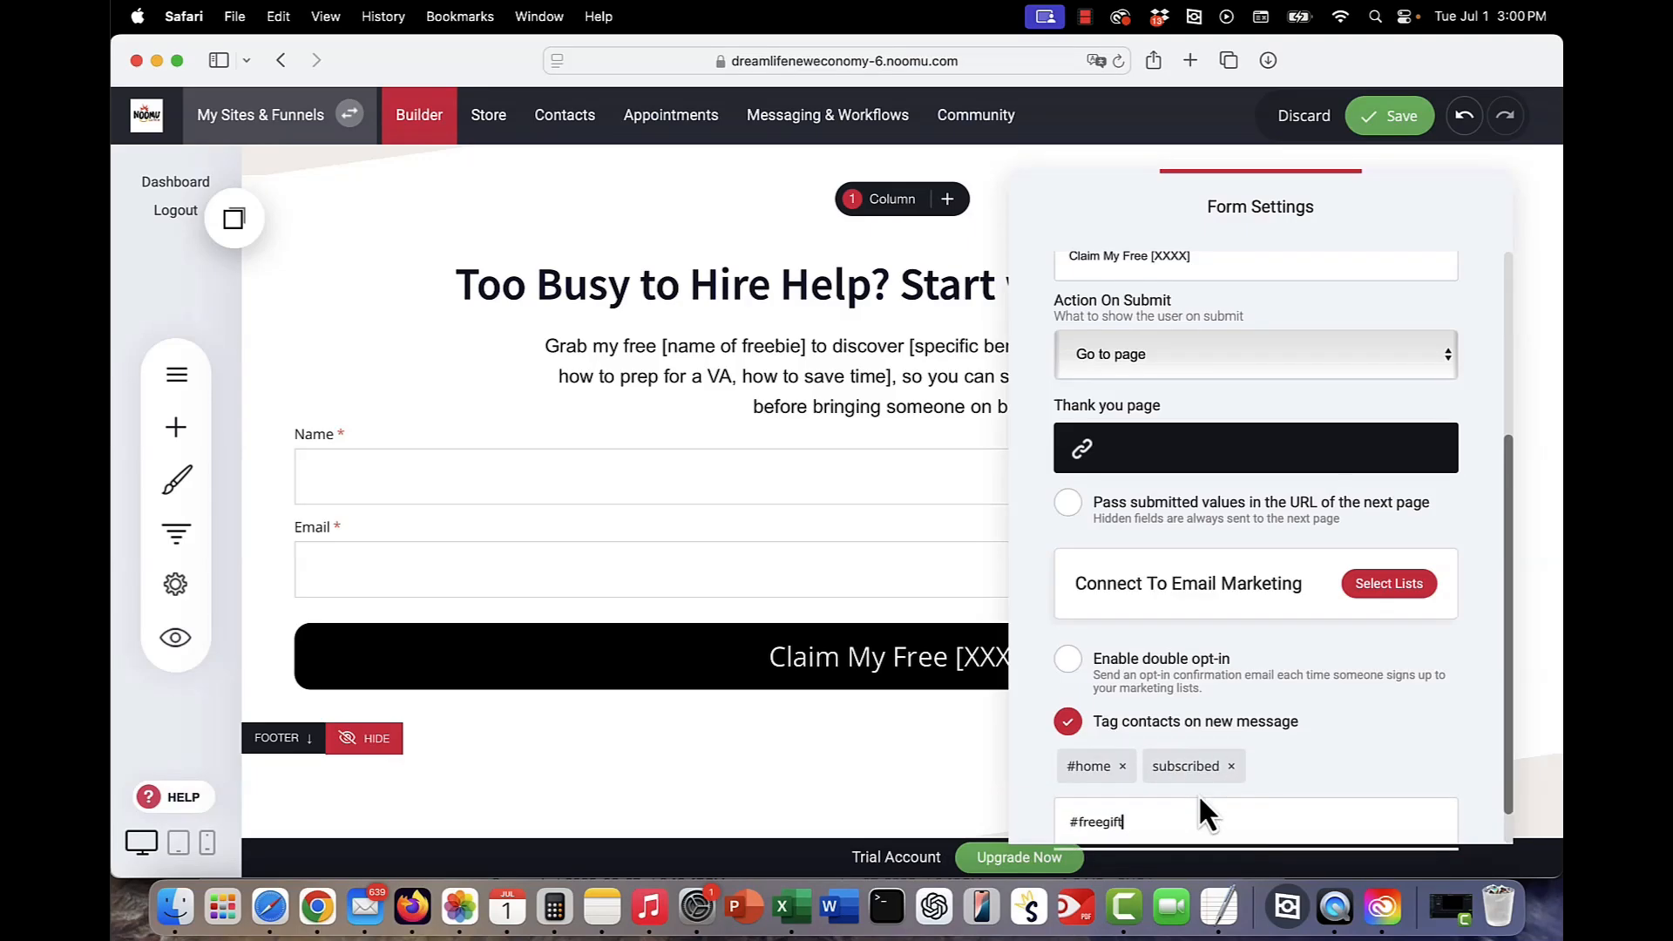
key("Return")
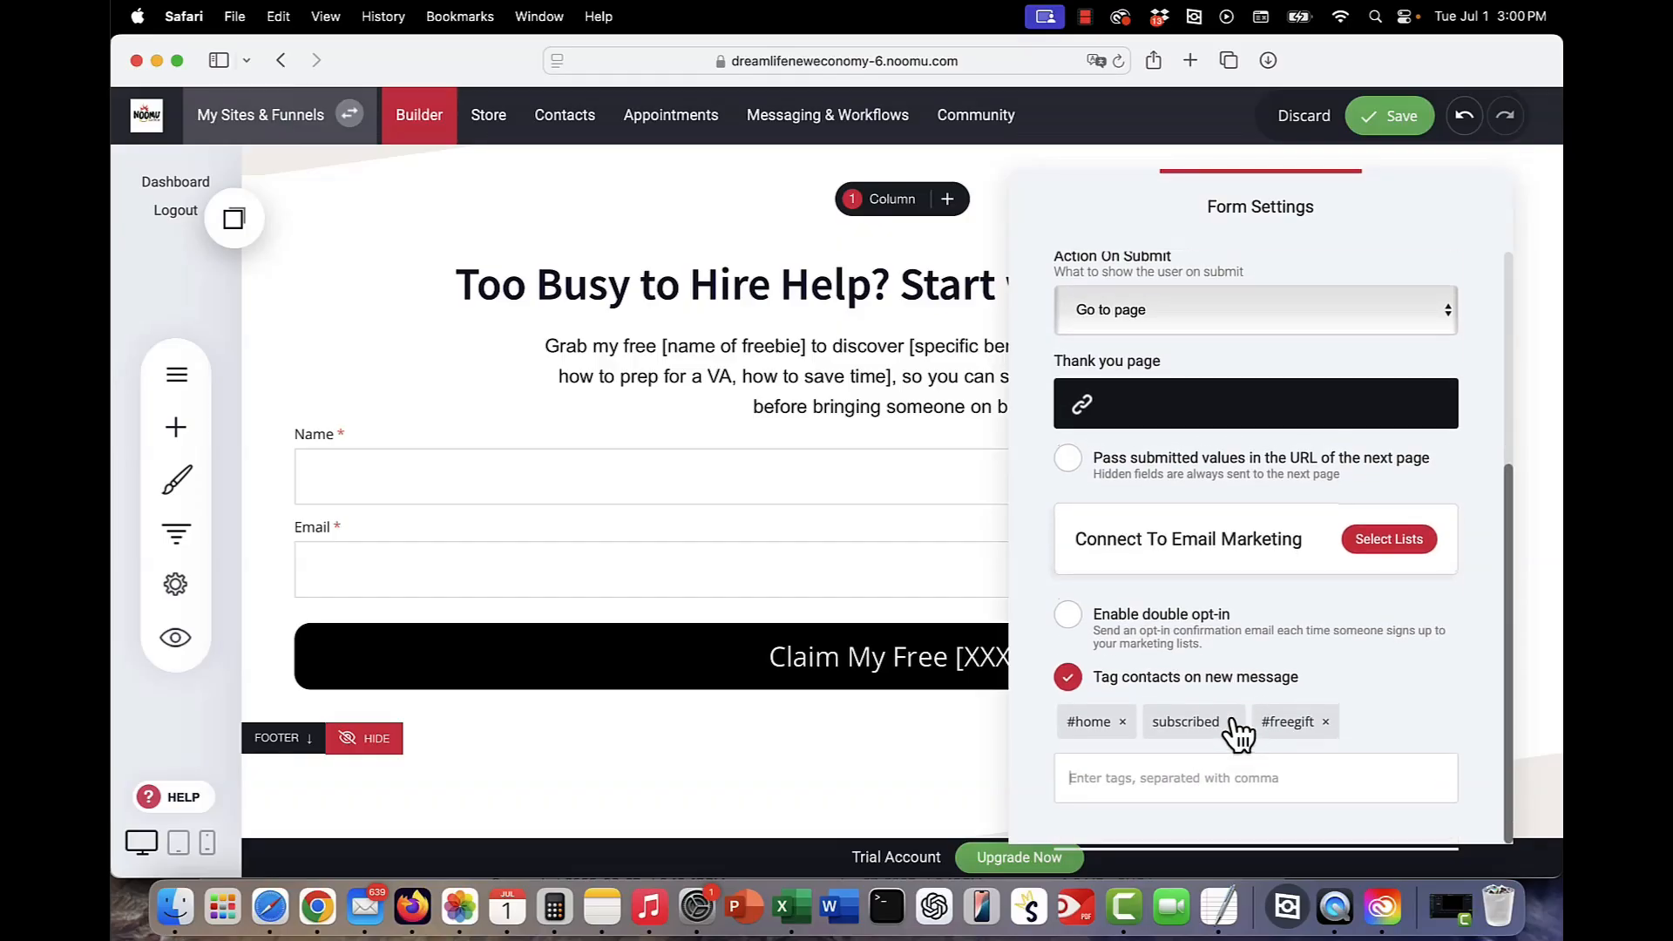
left_click(841, 546)
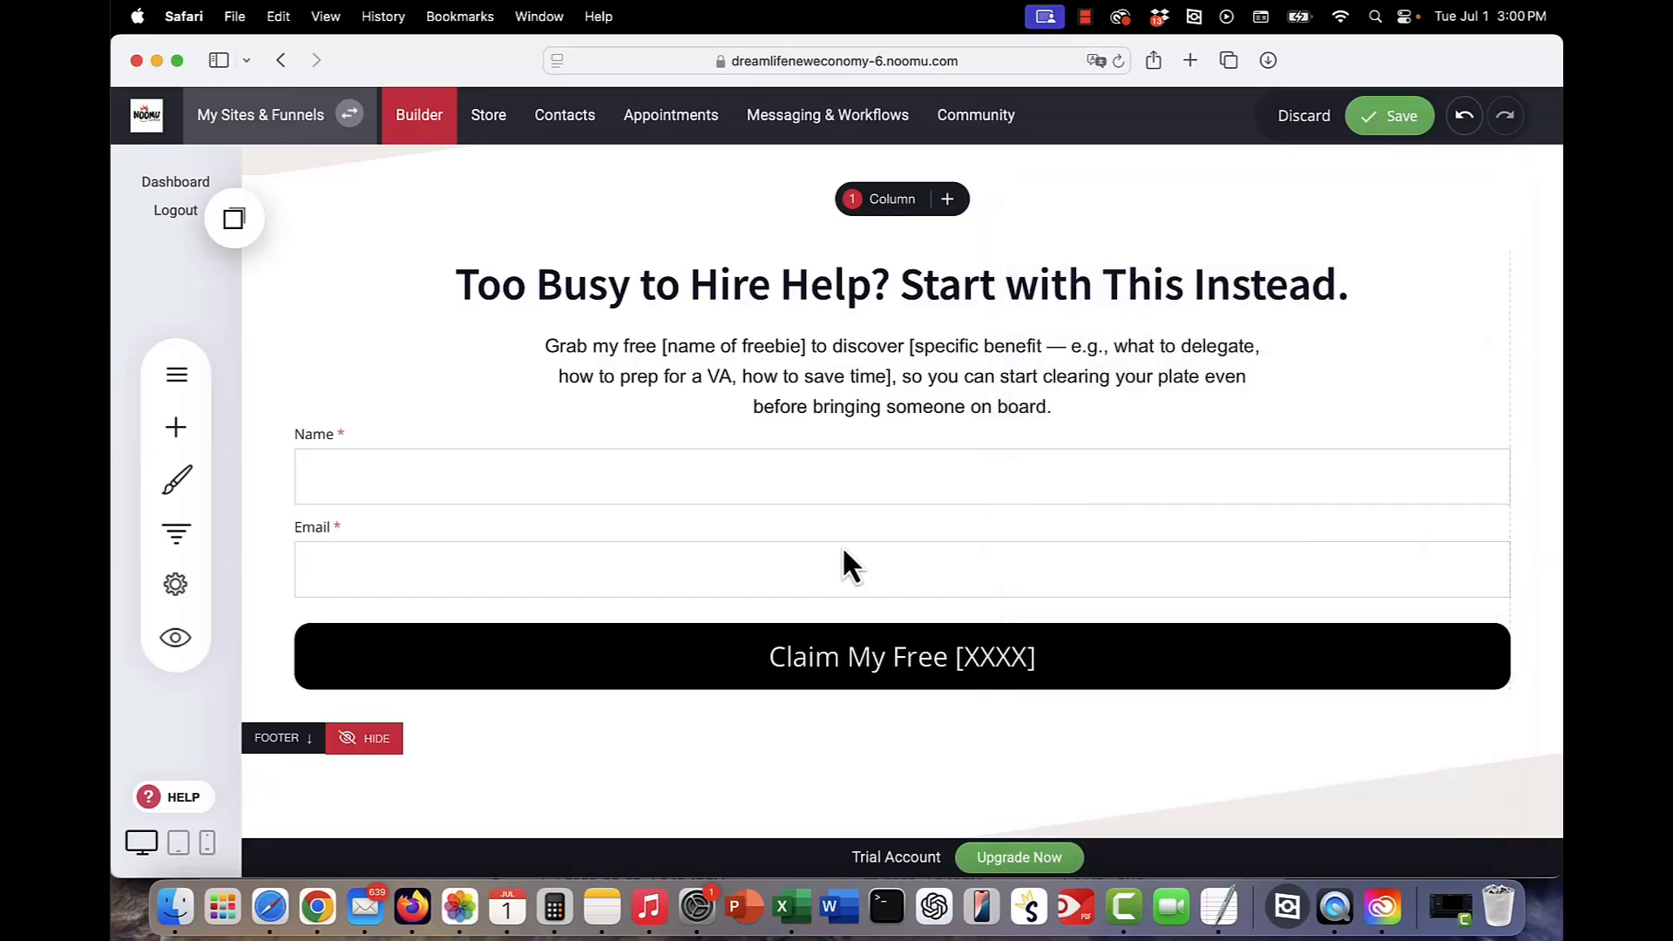
left_click(1392, 126)
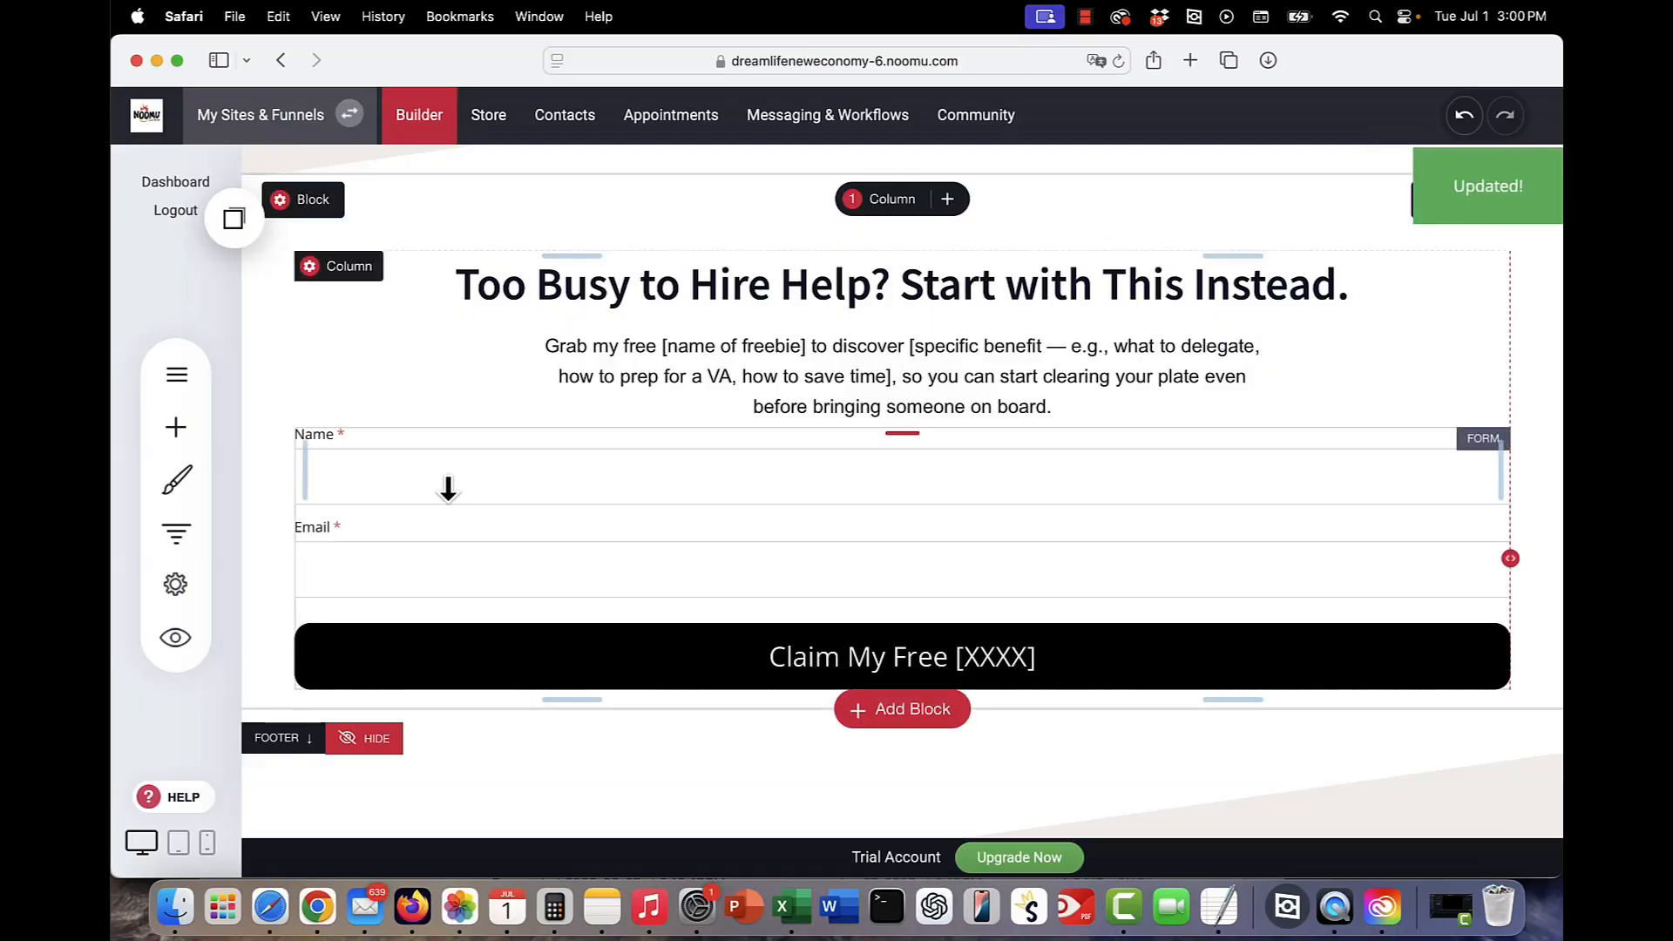
- Browse the Thank You category of templates offered for a new page, without adding a page
left_click(177, 376)
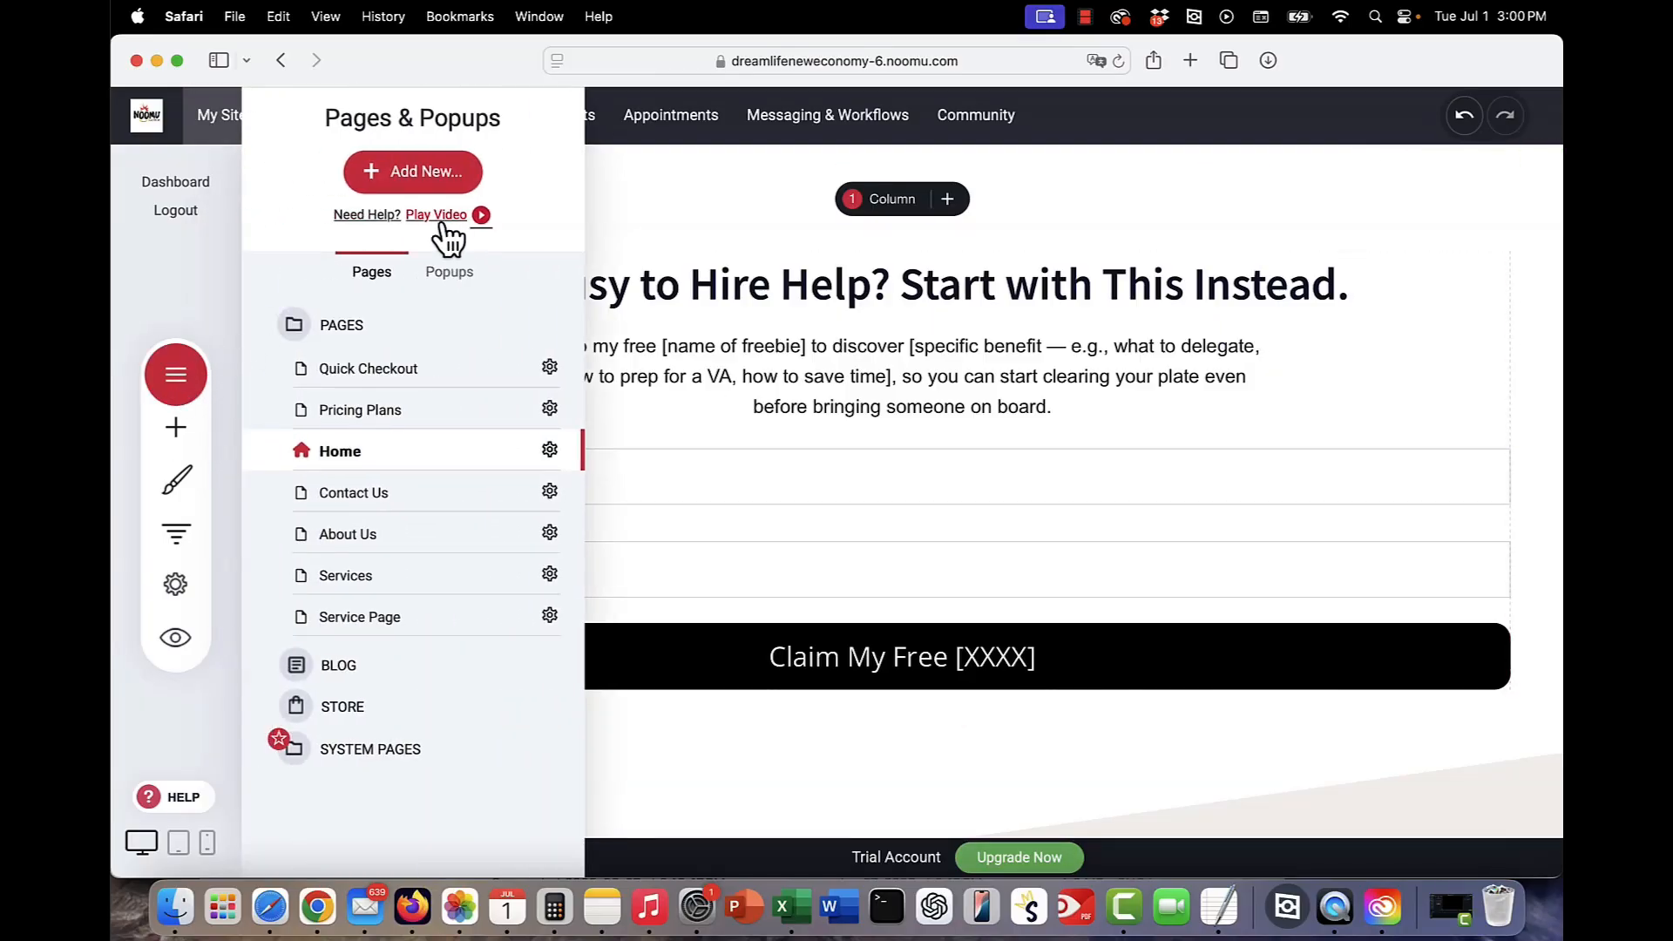
left_click(440, 179)
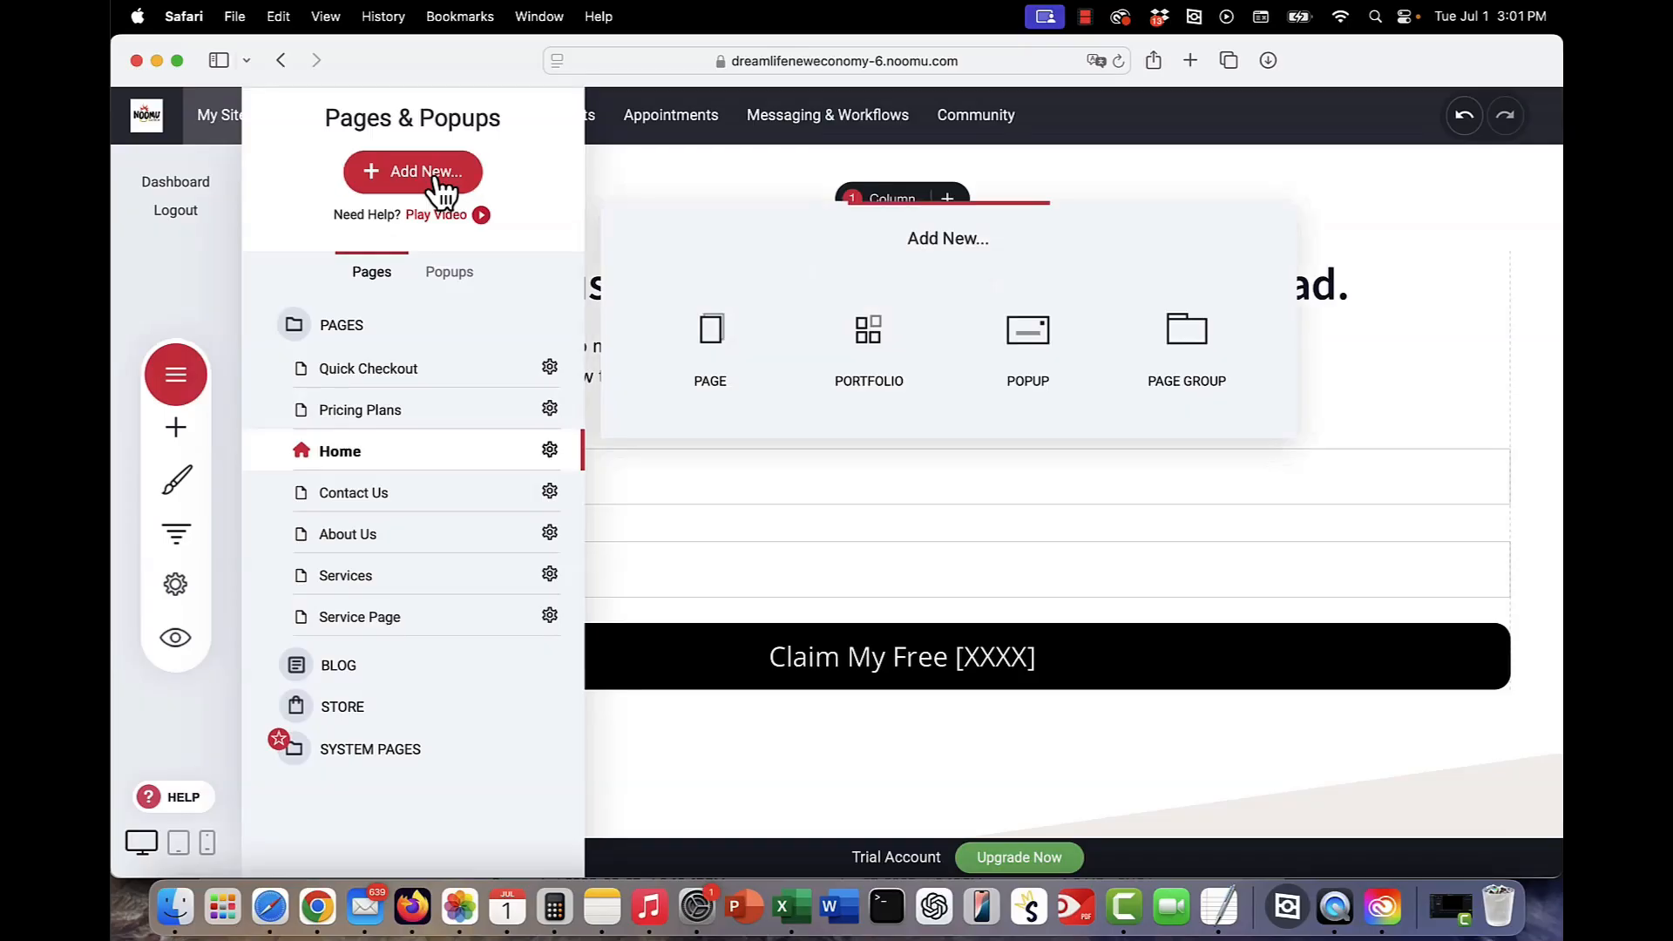
left_click(711, 351)
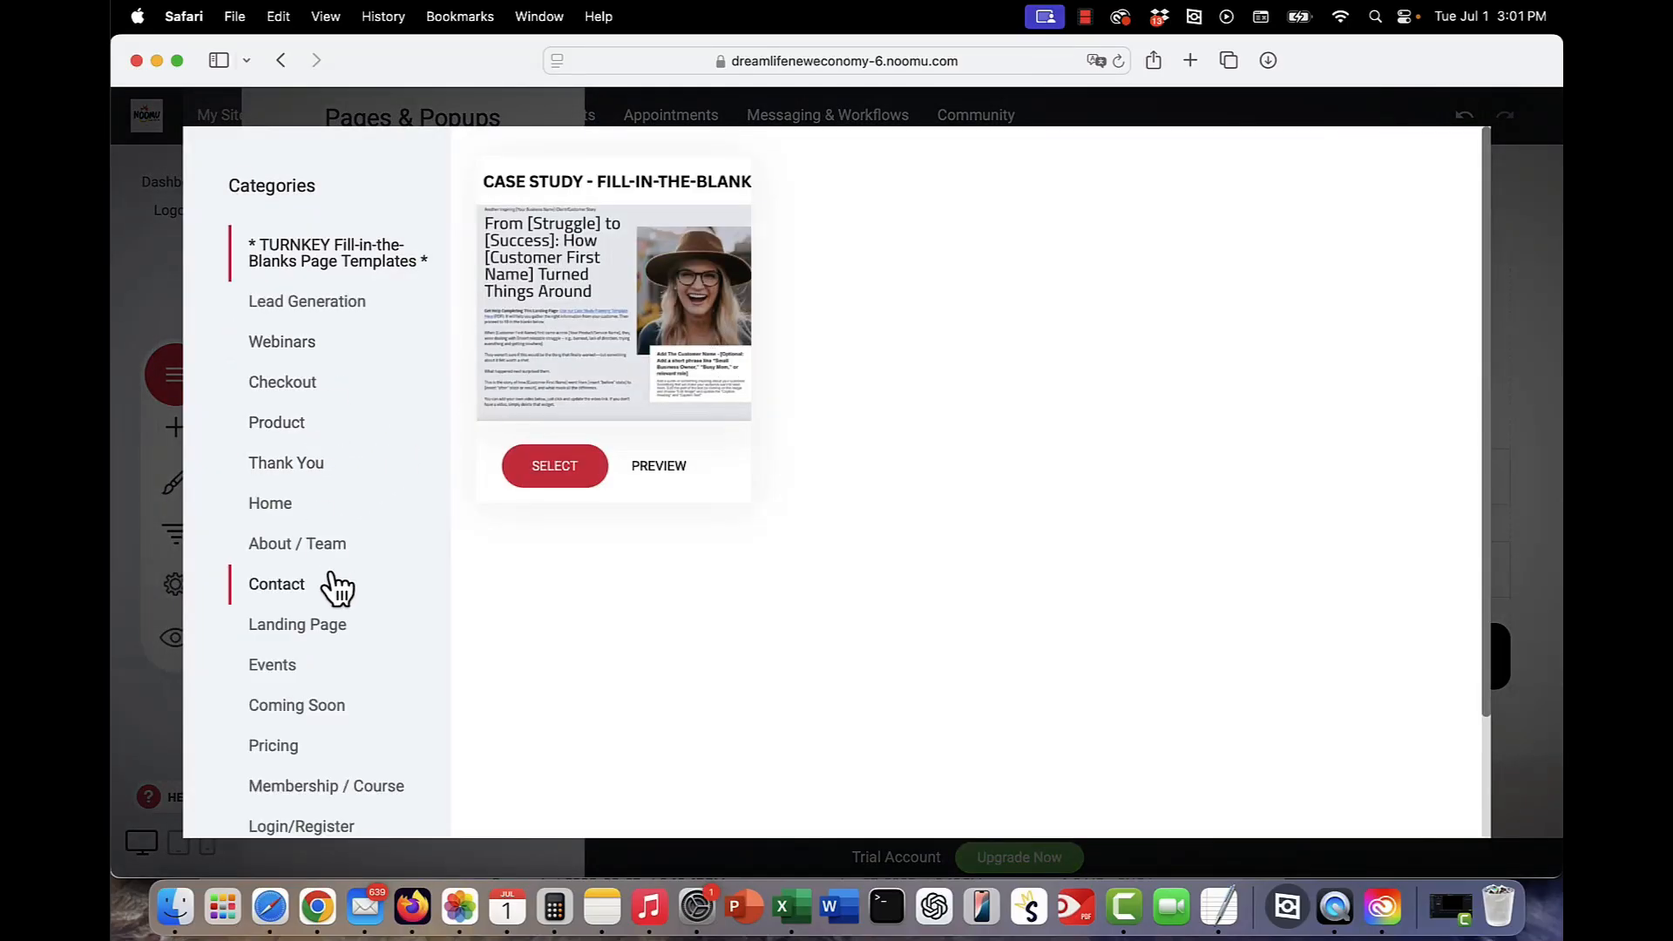
left_click(305, 464)
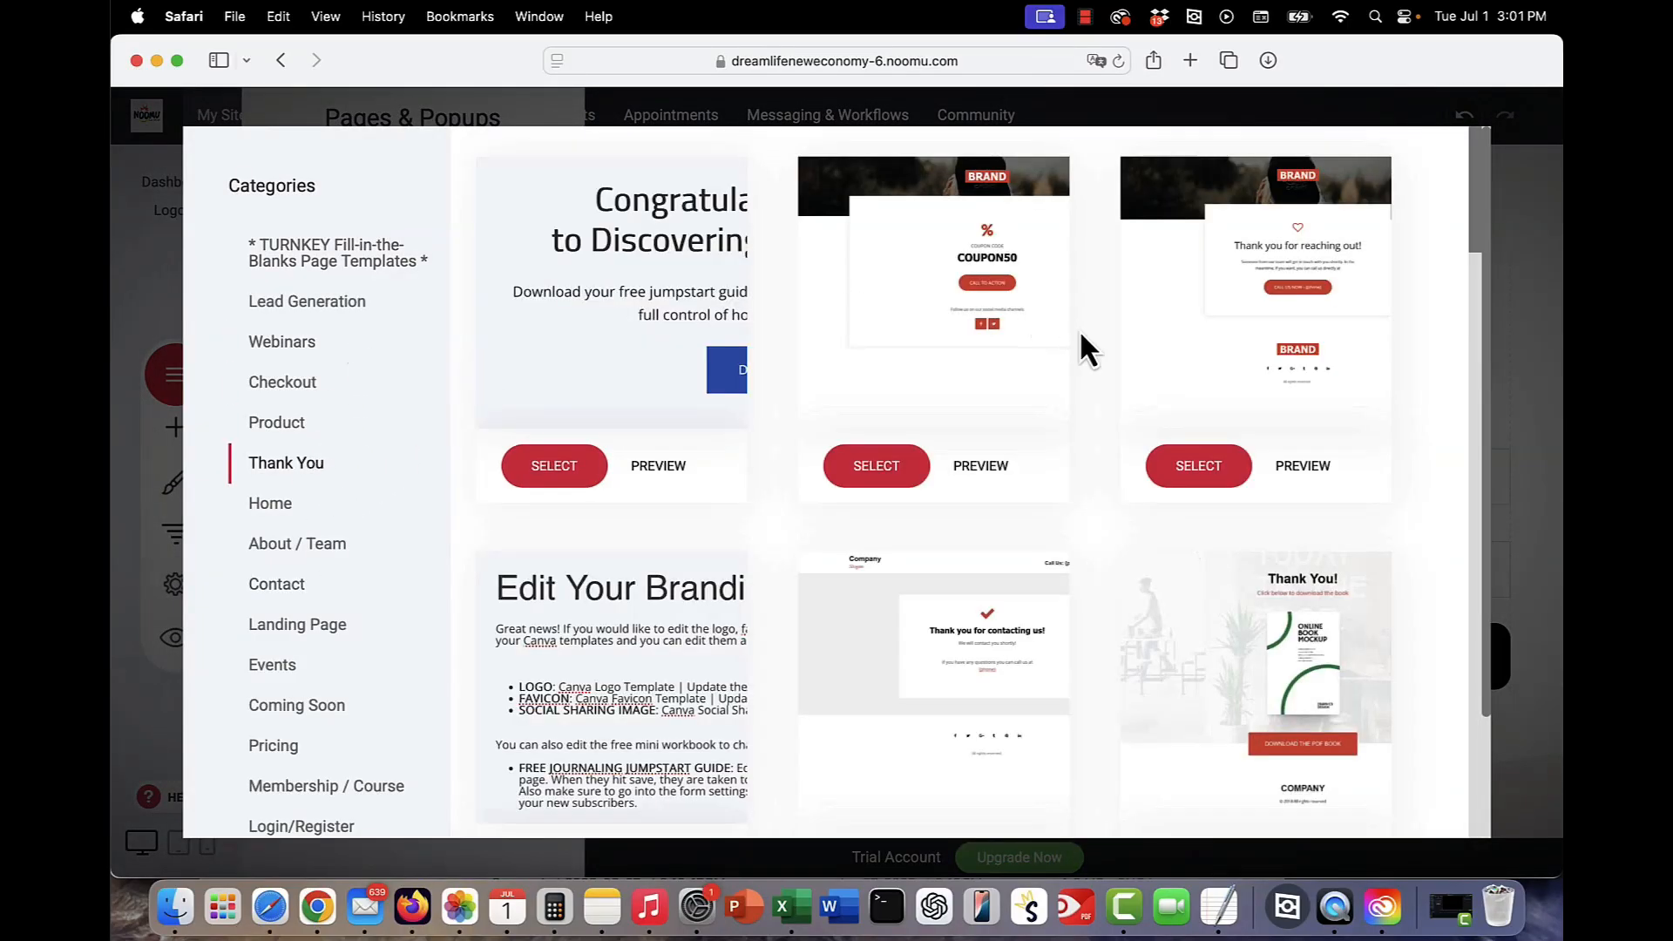
scroll(1078, 327, "down", 5)
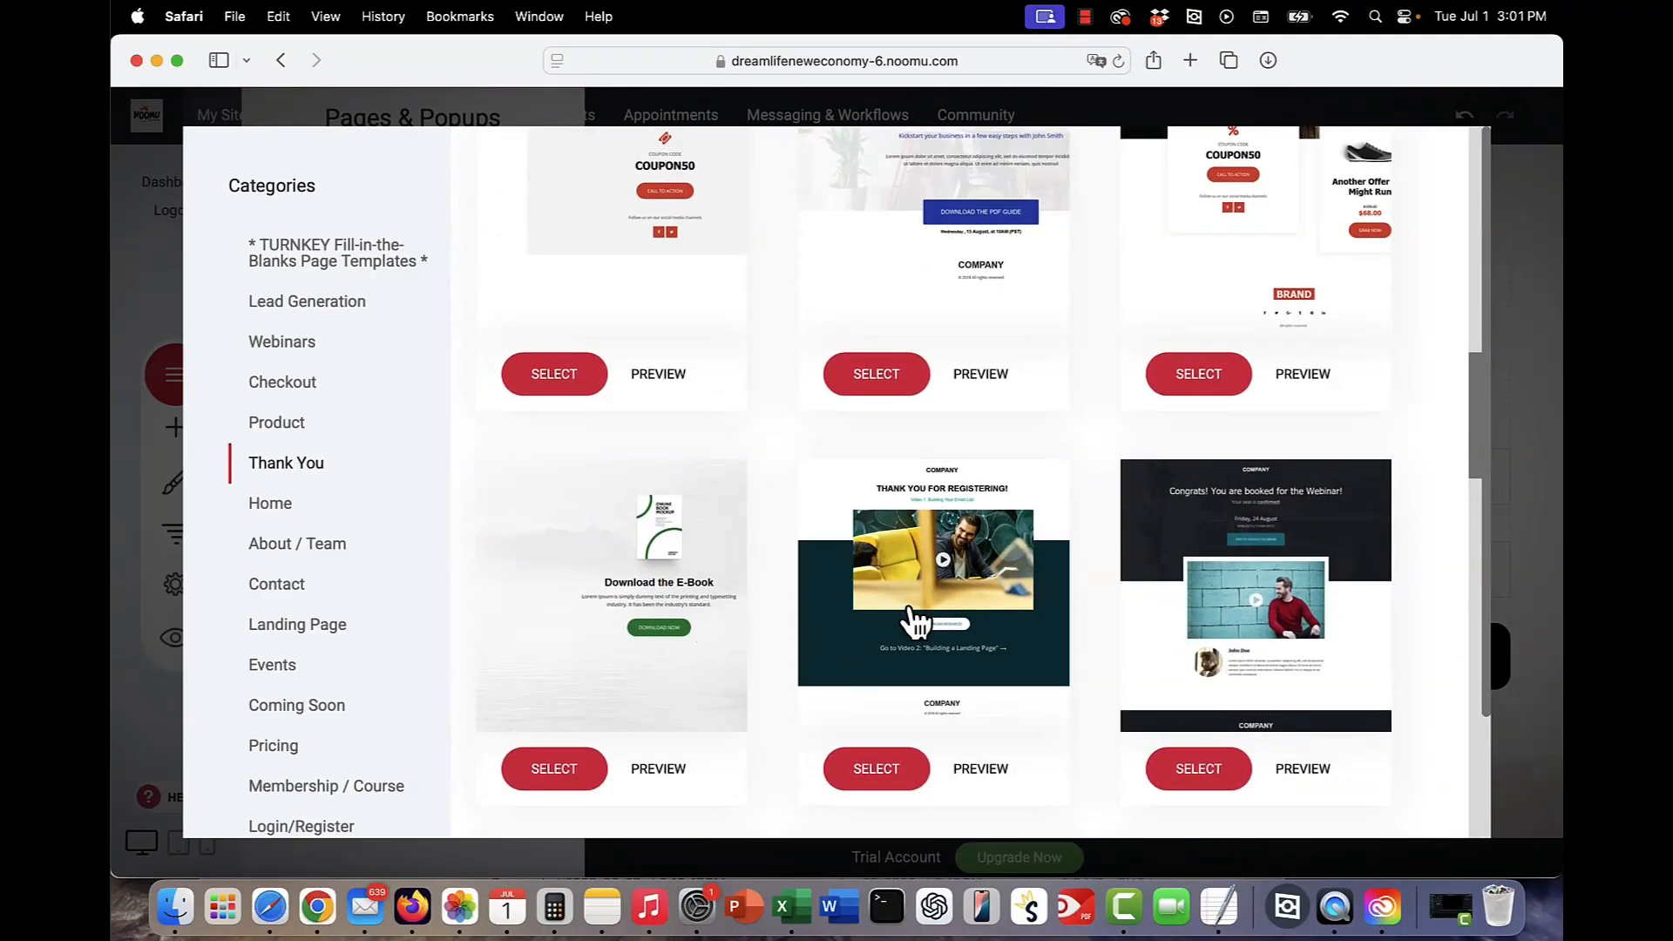
left_click(1544, 222)
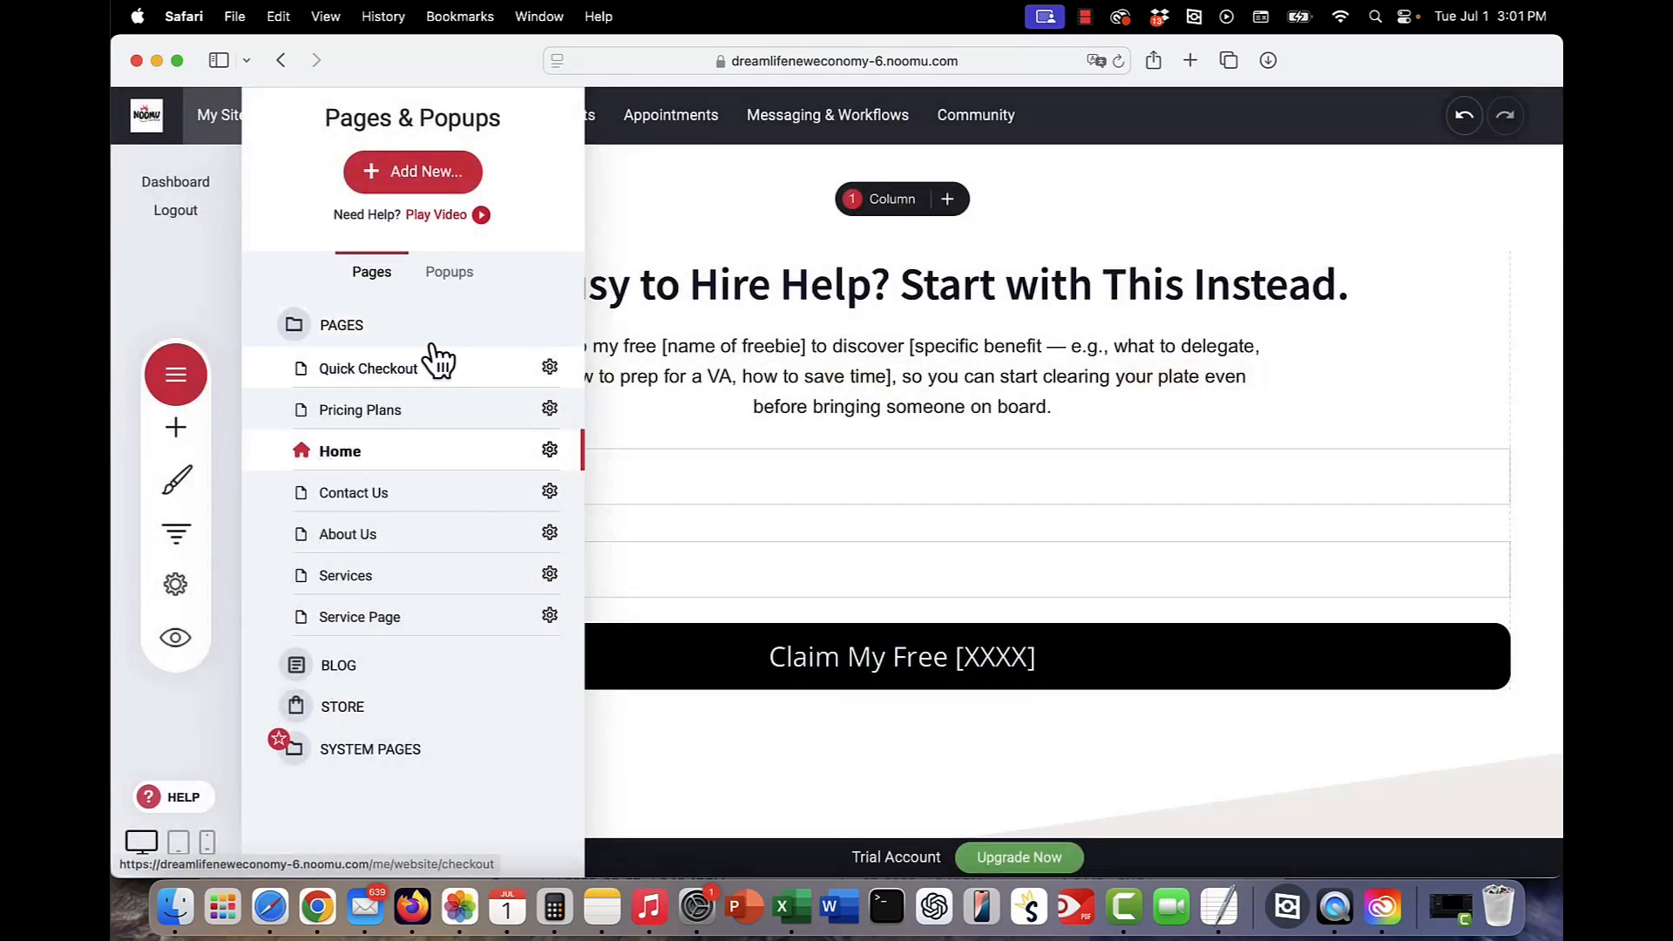
left_click(906, 489)
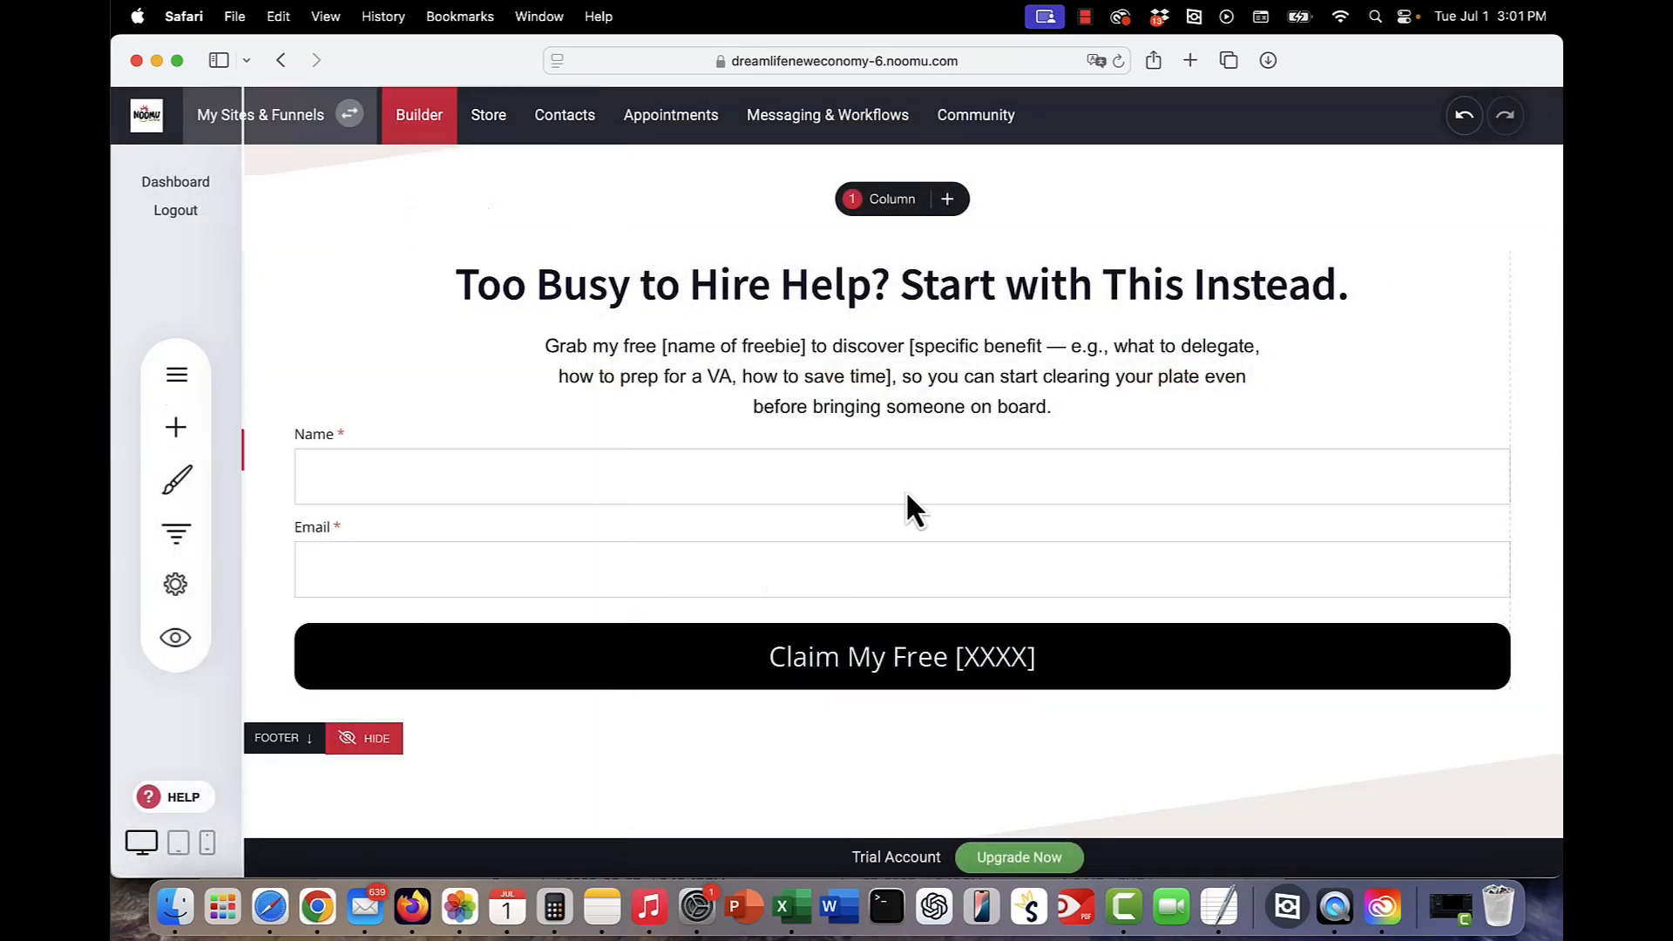
- Reopen the free offer form's settings and view which pages the thank you page link can point to, without selecting one
left_click(902, 488)
left_click(424, 413)
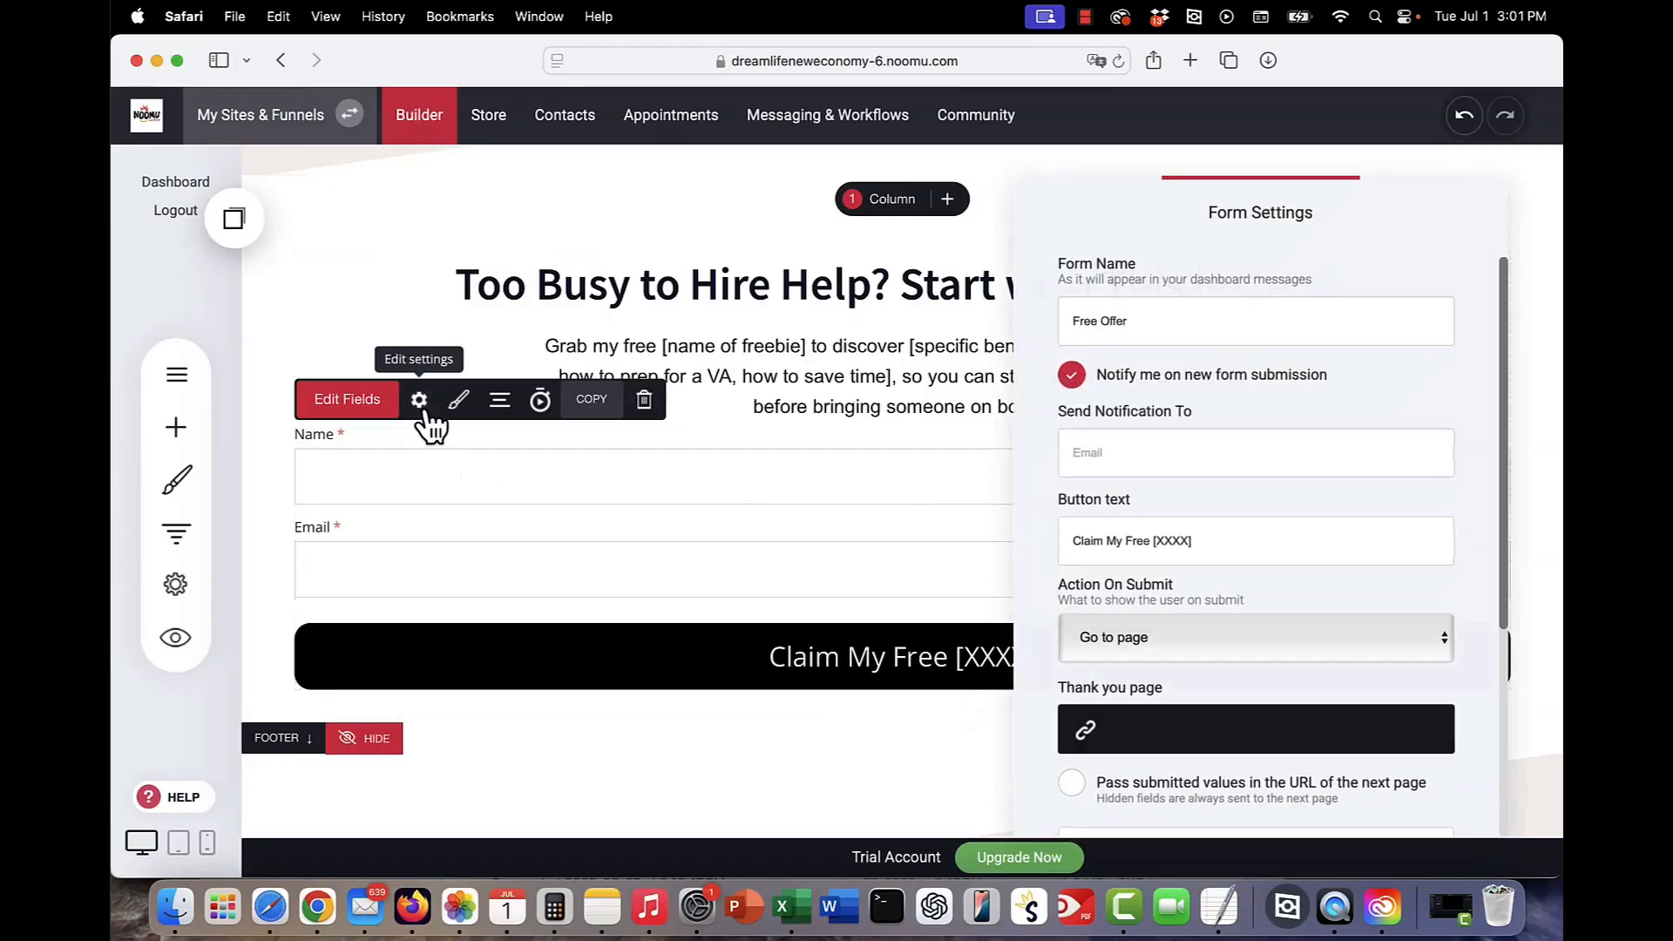
left_click(1193, 664)
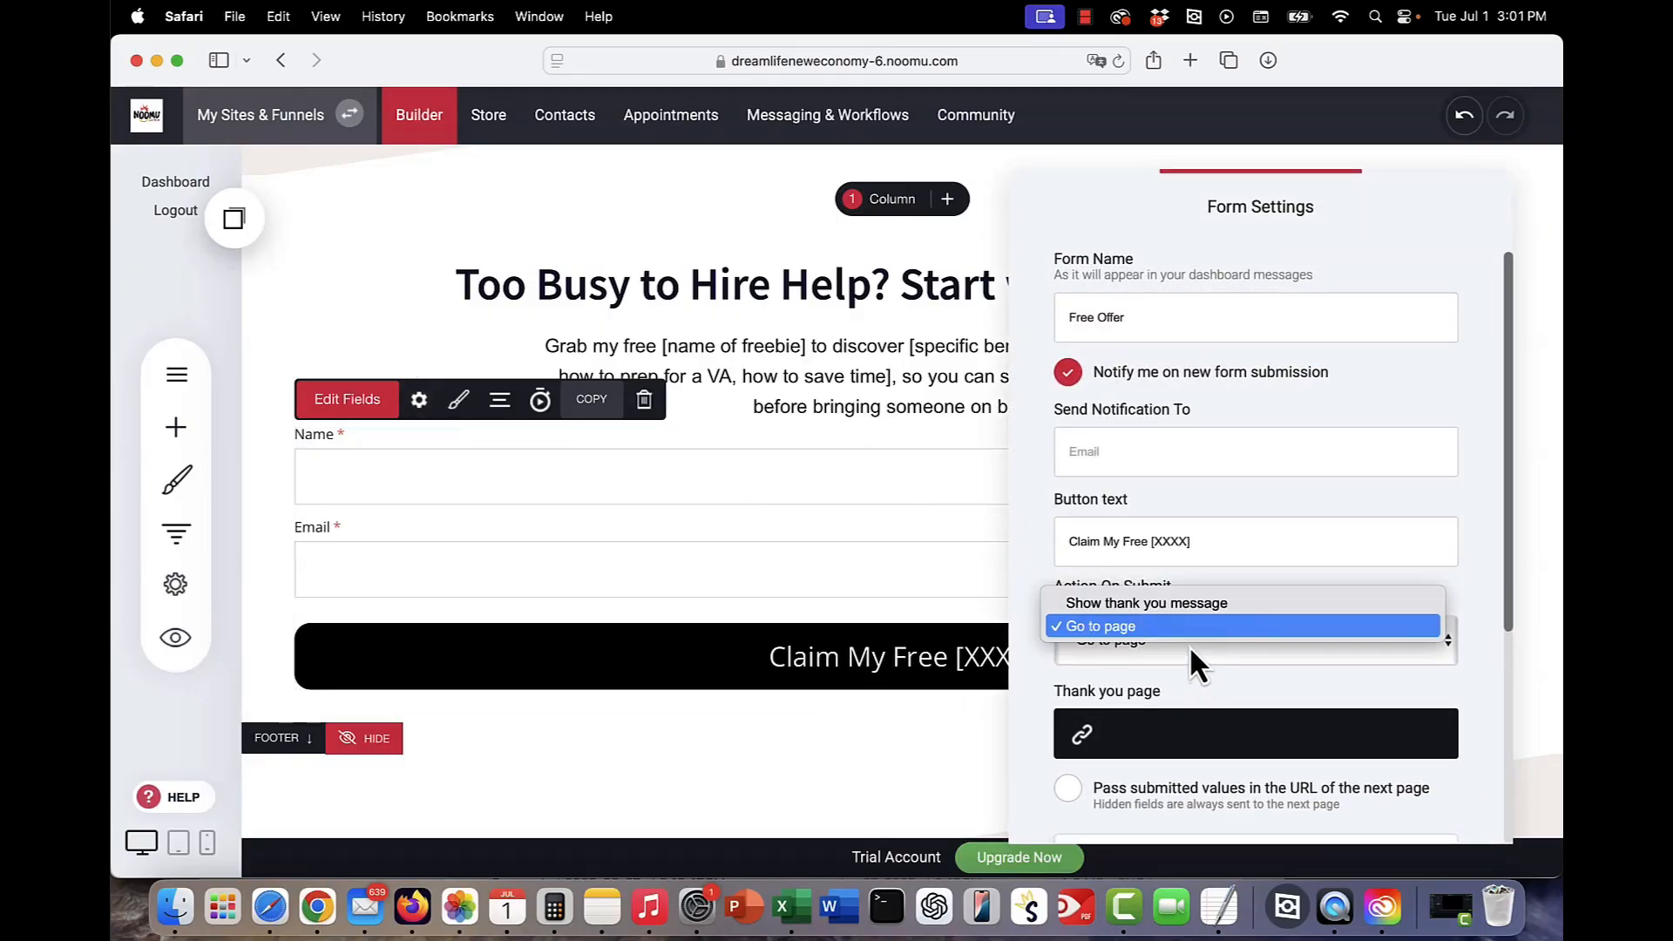
left_click(1184, 624)
left_click(1188, 736)
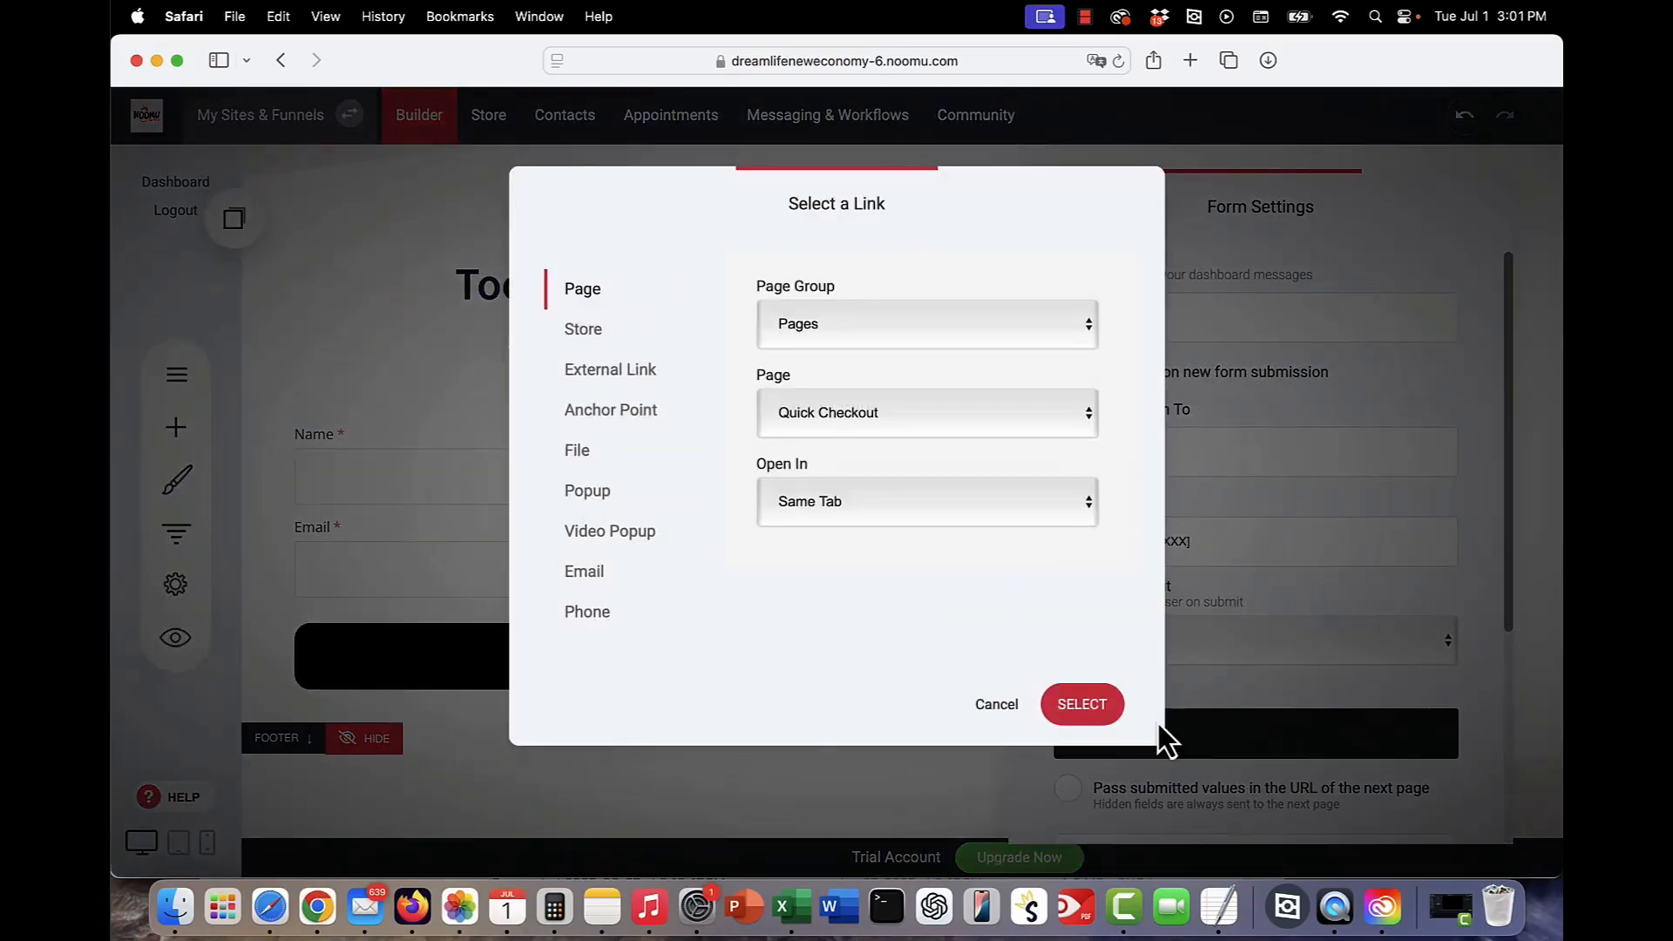
left_click(866, 410)
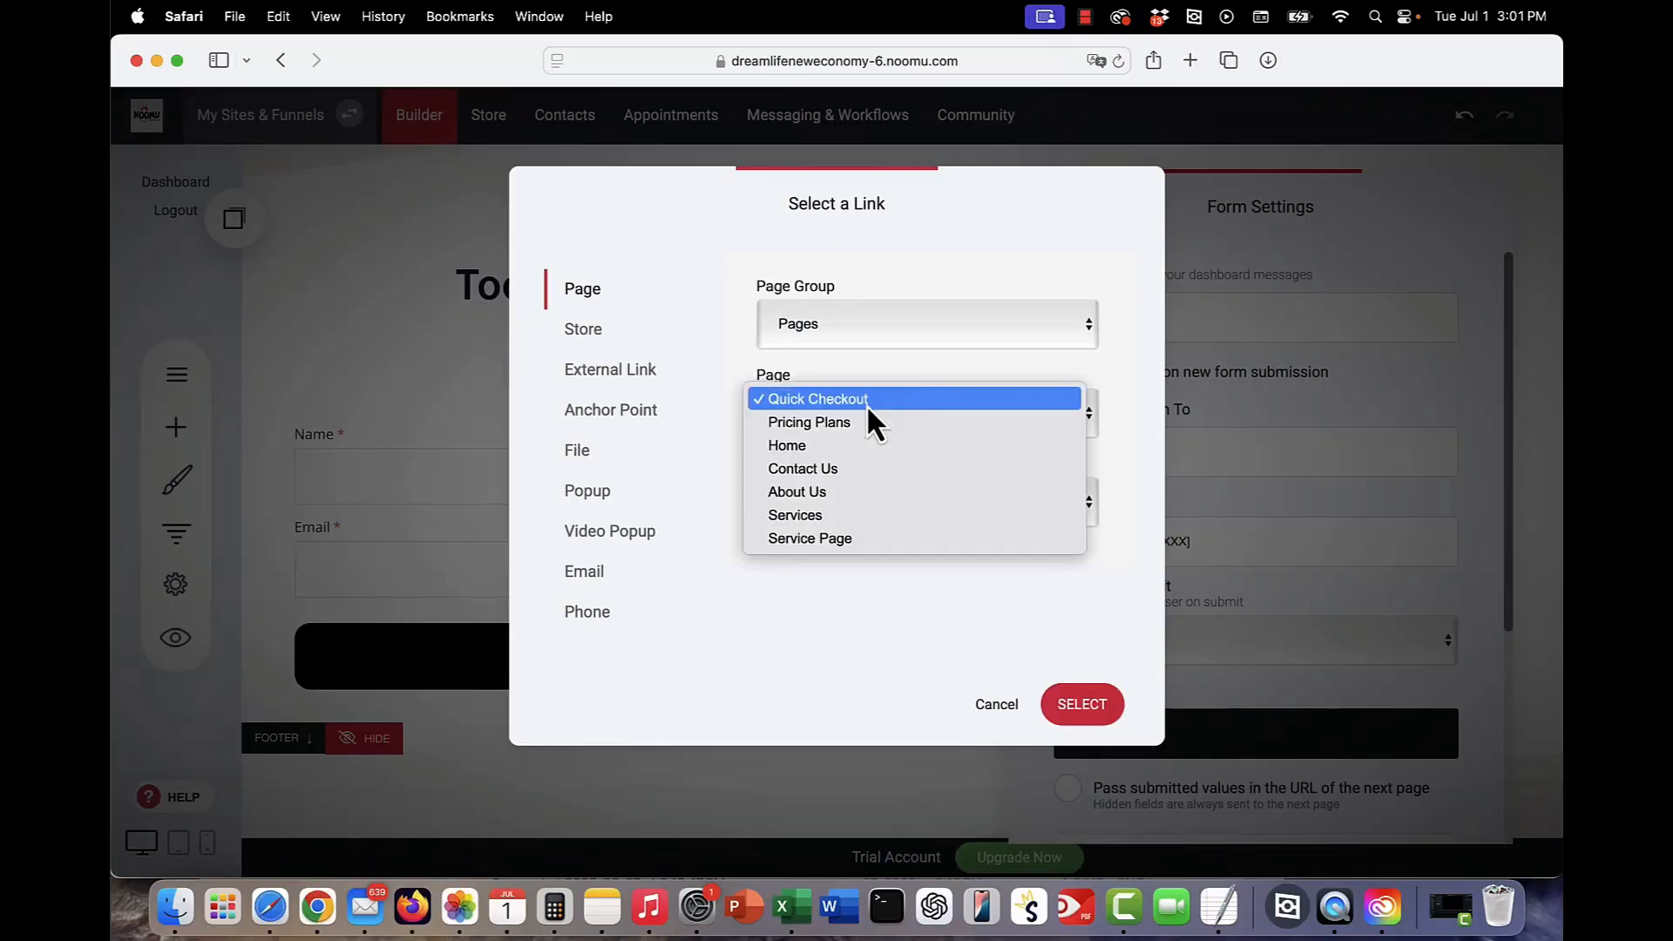
left_click(448, 384)
left_click(338, 370)
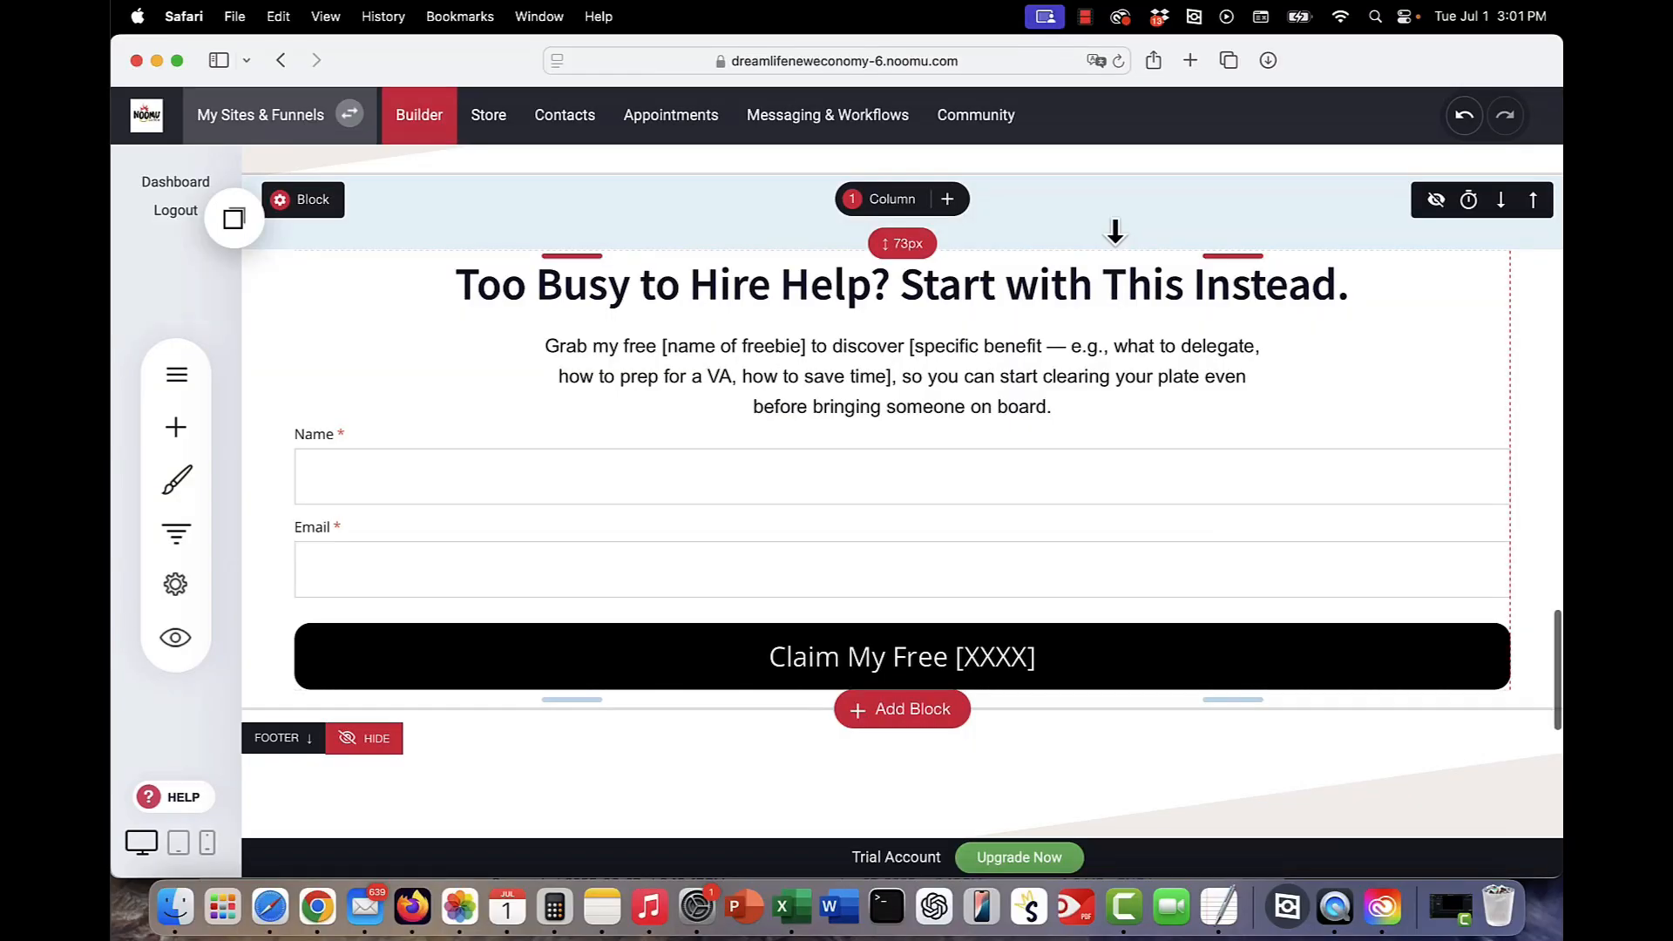
- Open the Services page from the site header and review its heading, benefit labels, service cards and footer
scroll(1115, 231, "up", 15)
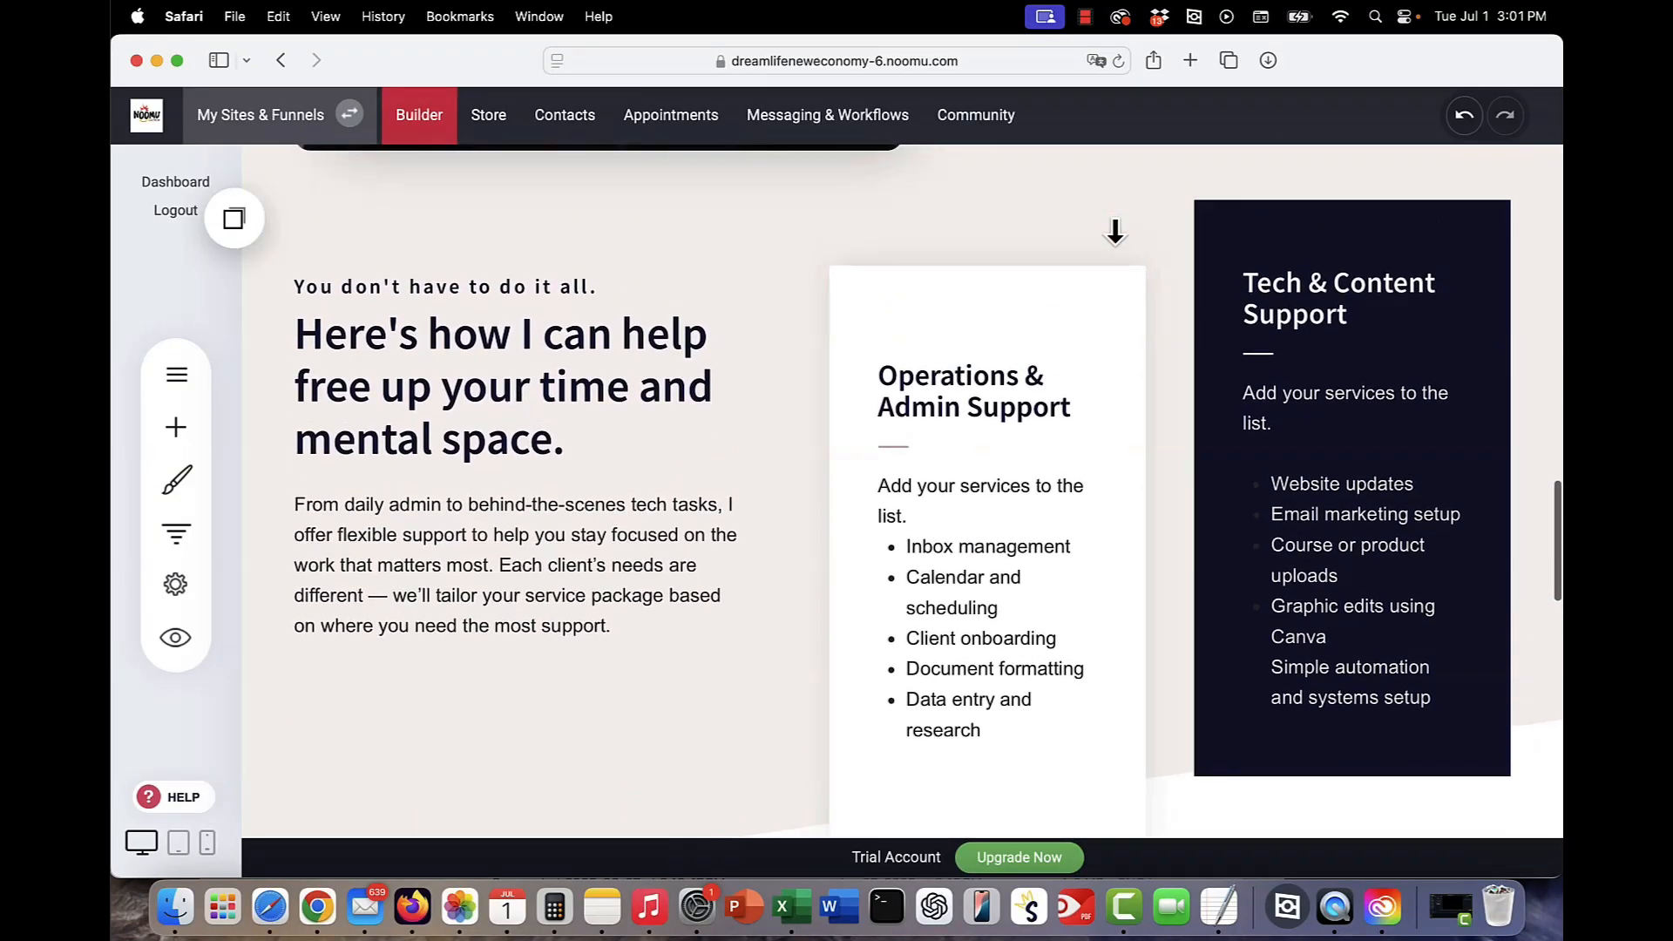
scroll(1115, 231, "up", 10)
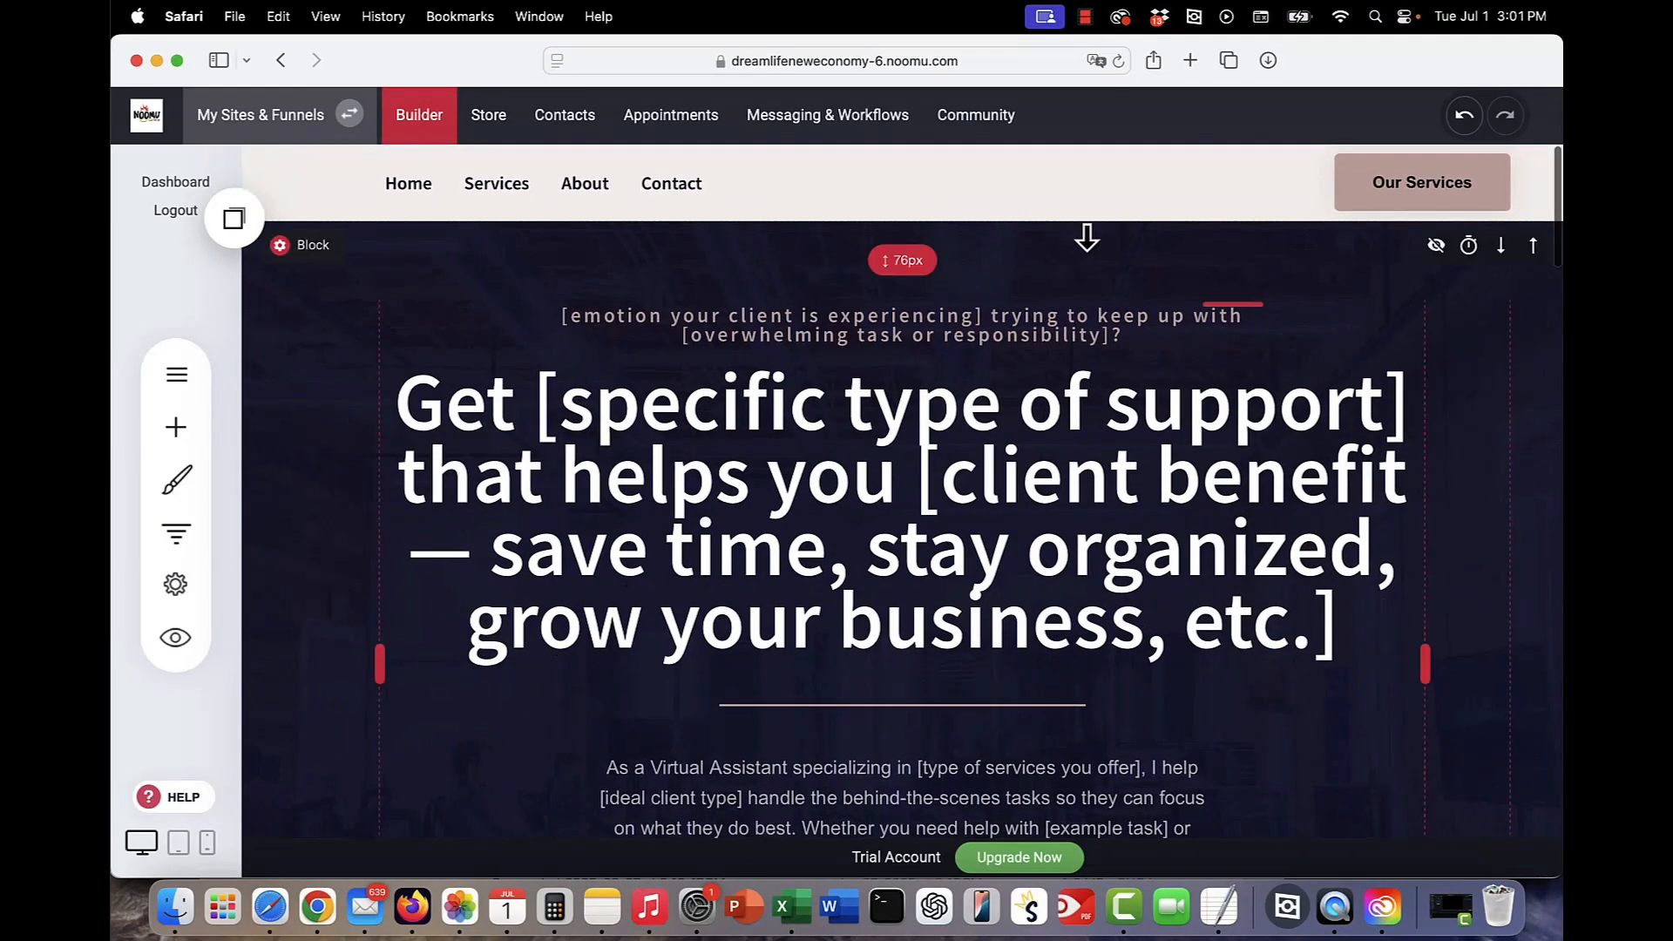
left_click(493, 185)
scroll(531, 462, "down", 8)
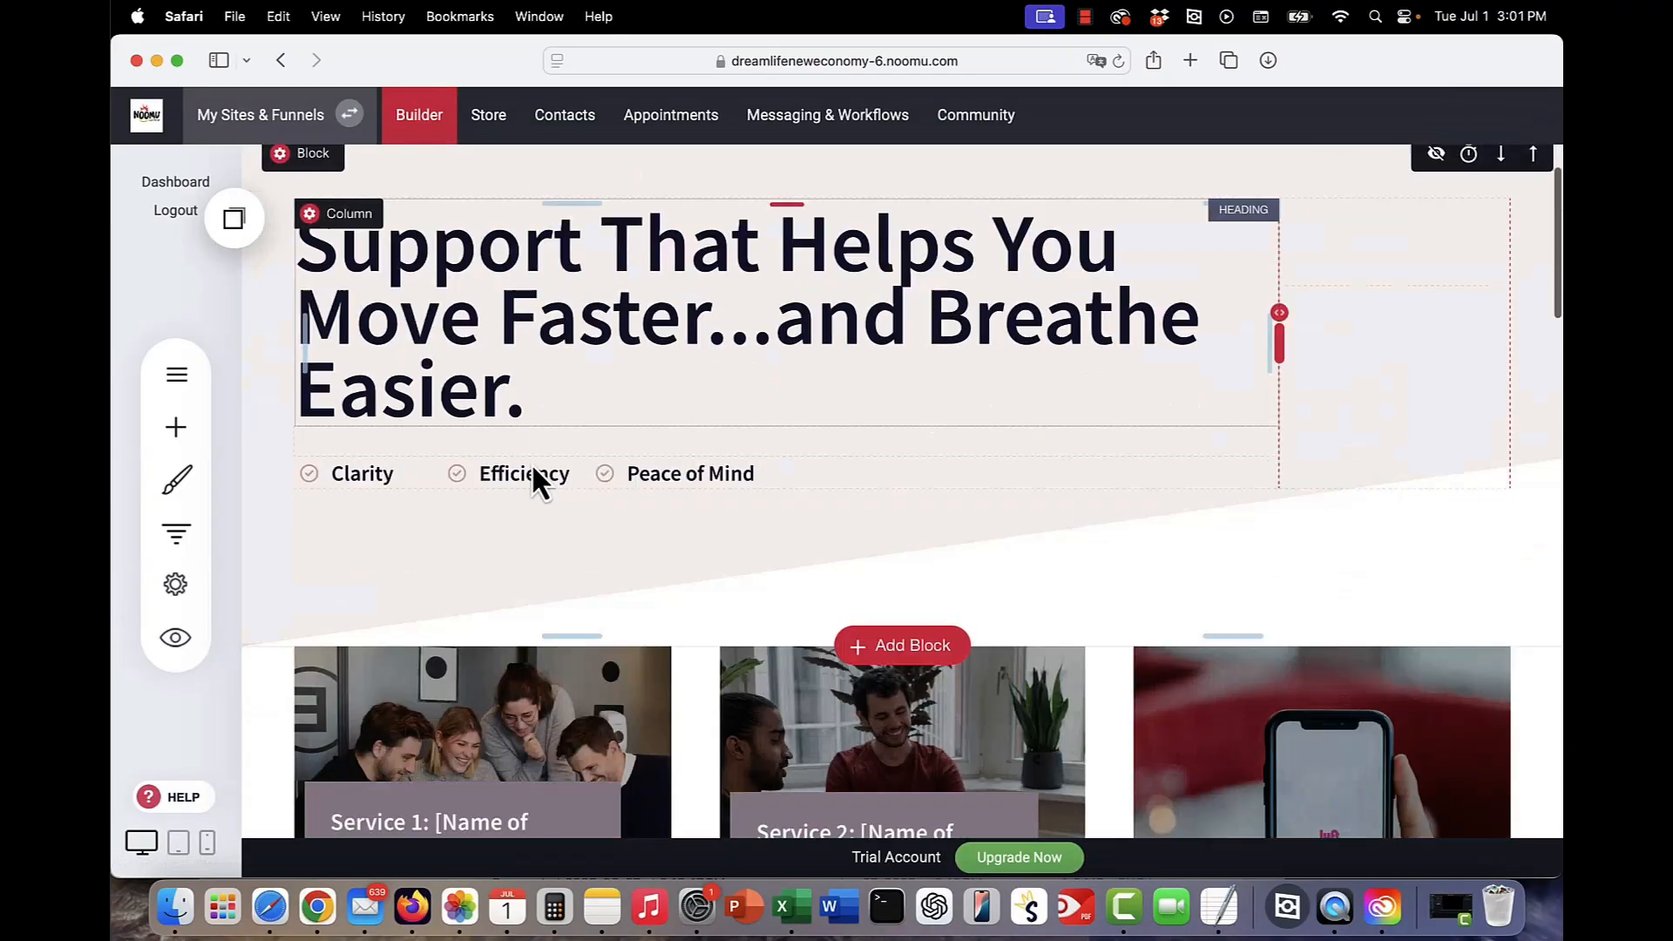
scroll(530, 461, "down", 15)
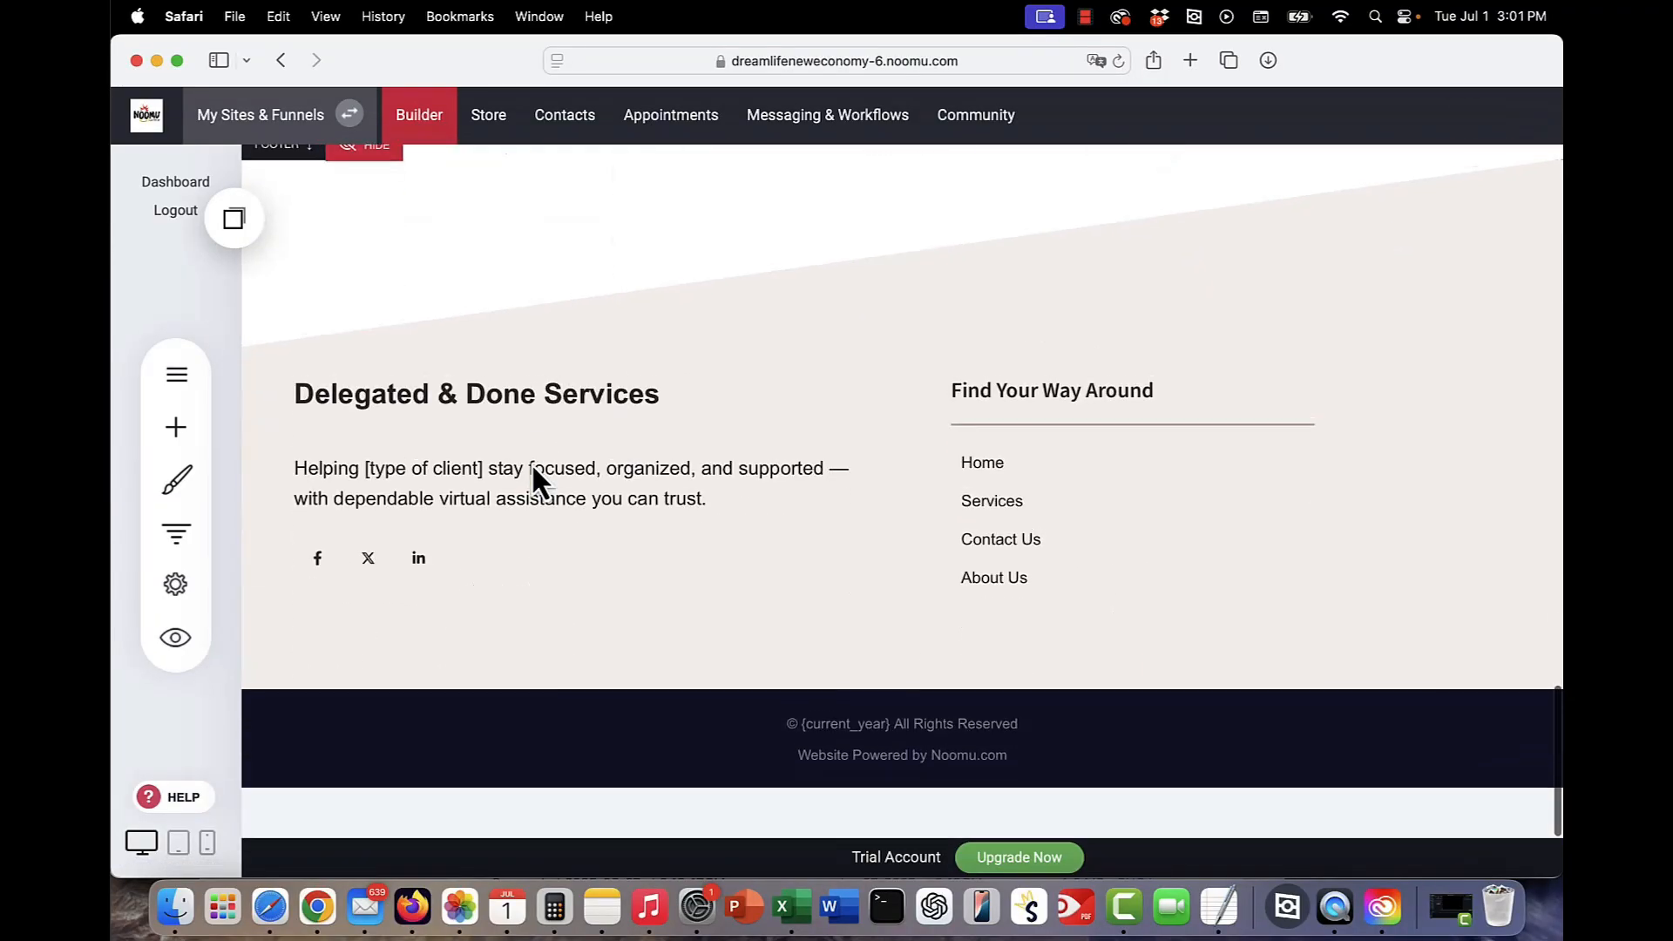
scroll(530, 461, "up", 5)
scroll(531, 448, "up", 15)
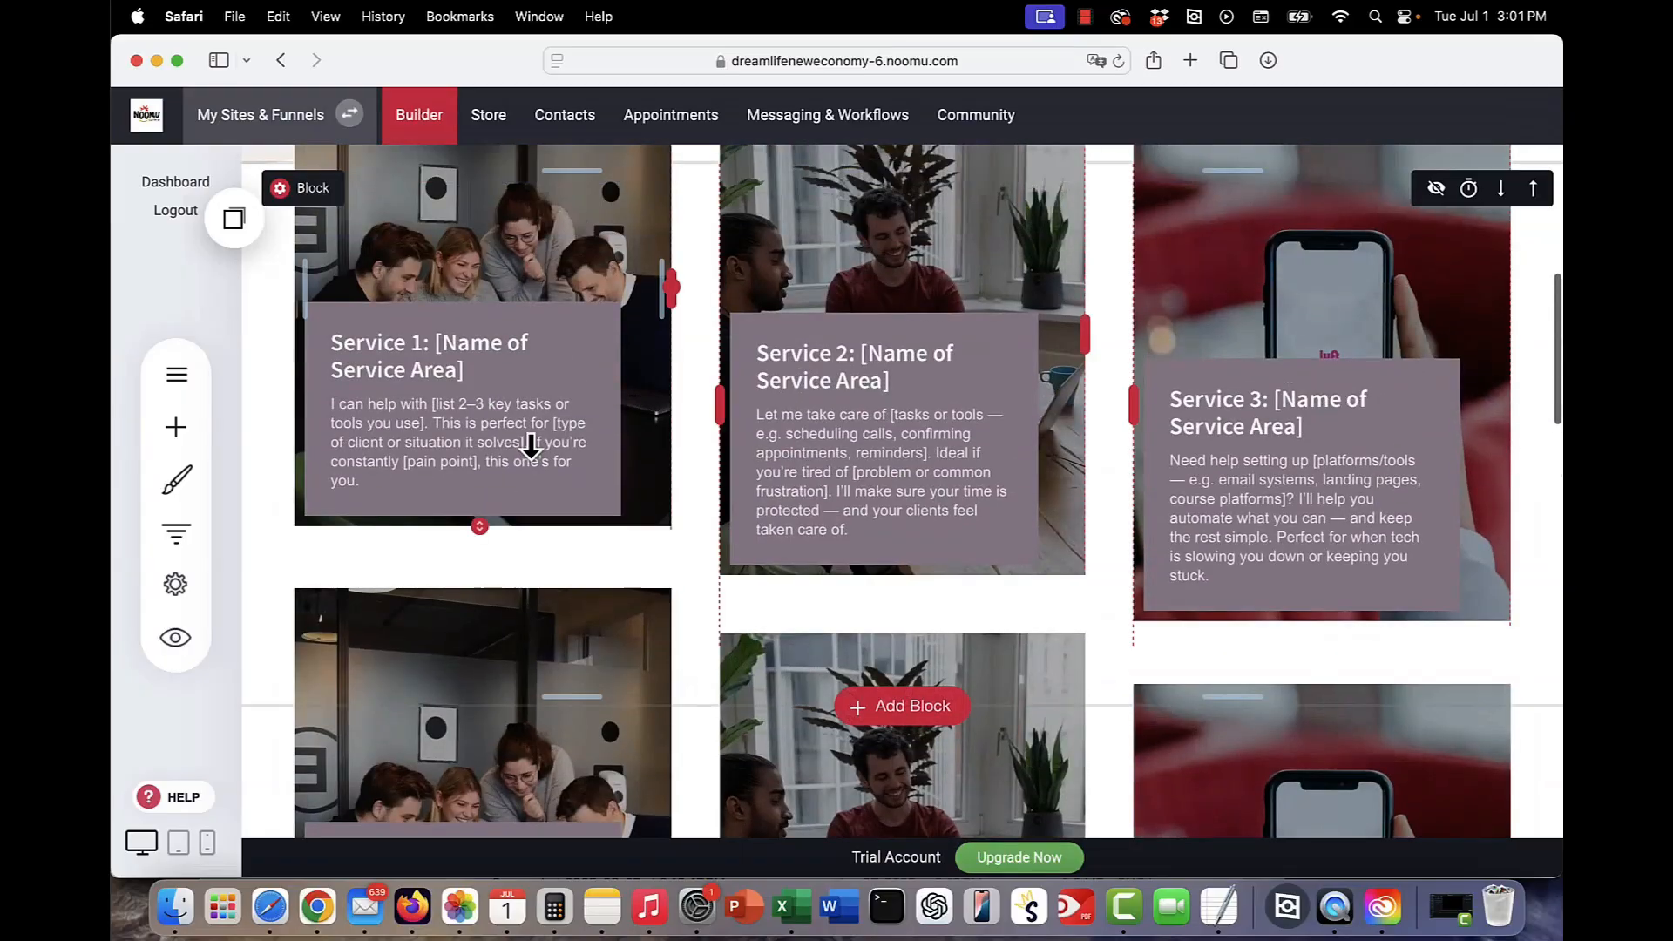
scroll(531, 446, "down", 5)
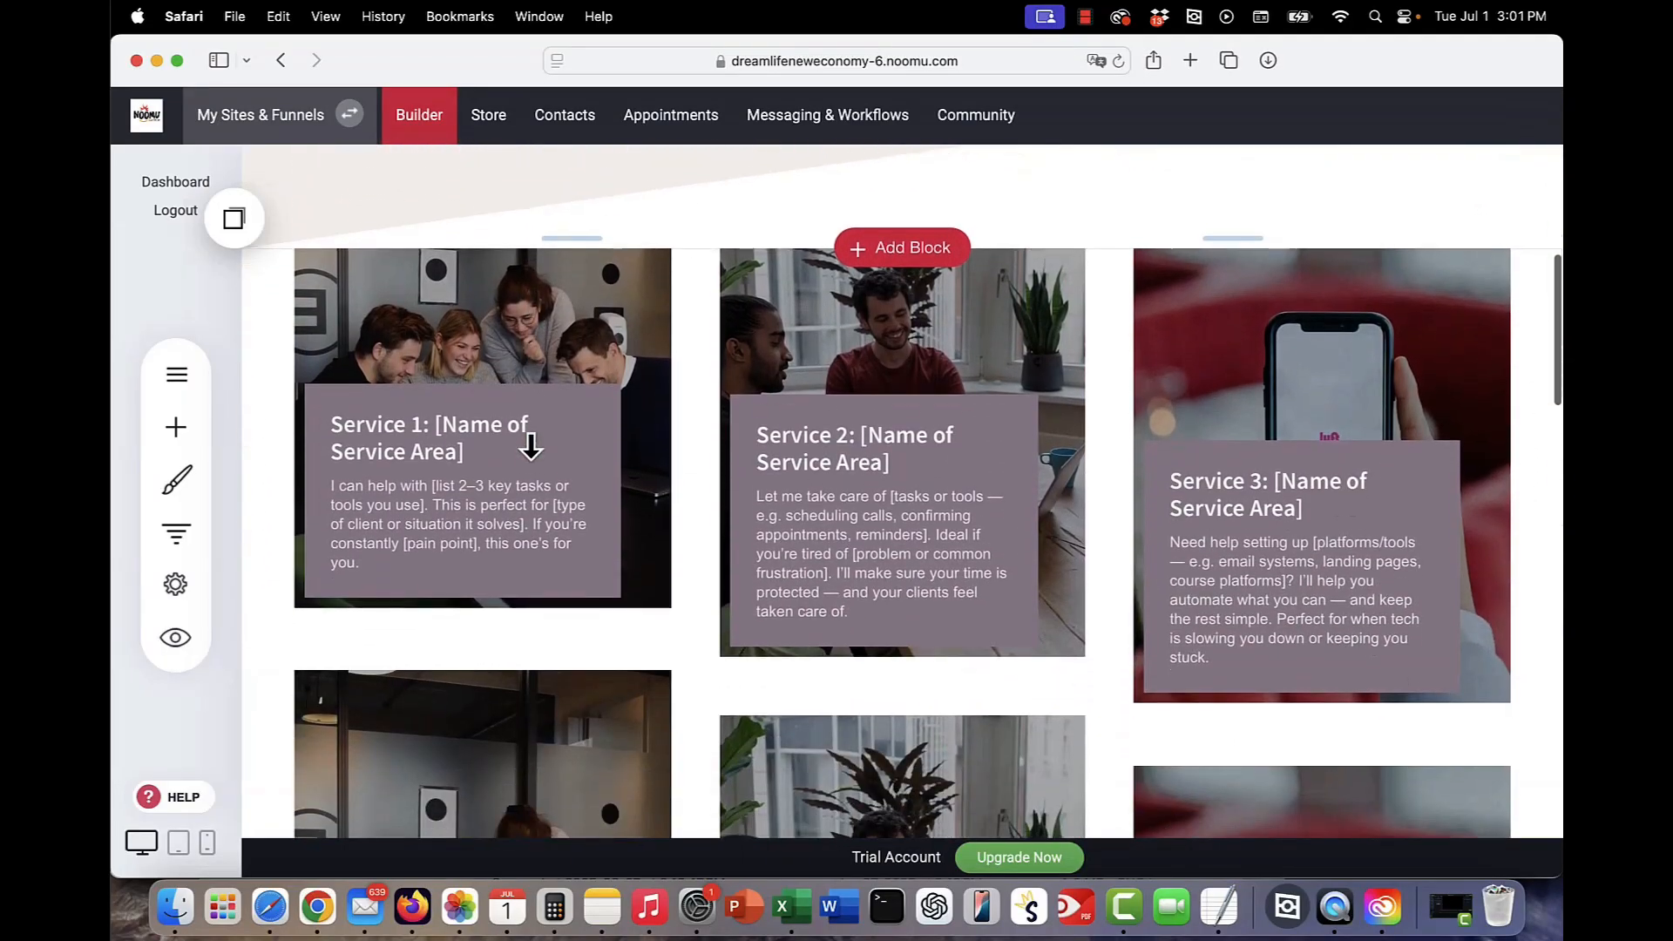
scroll(531, 446, "up", 5)
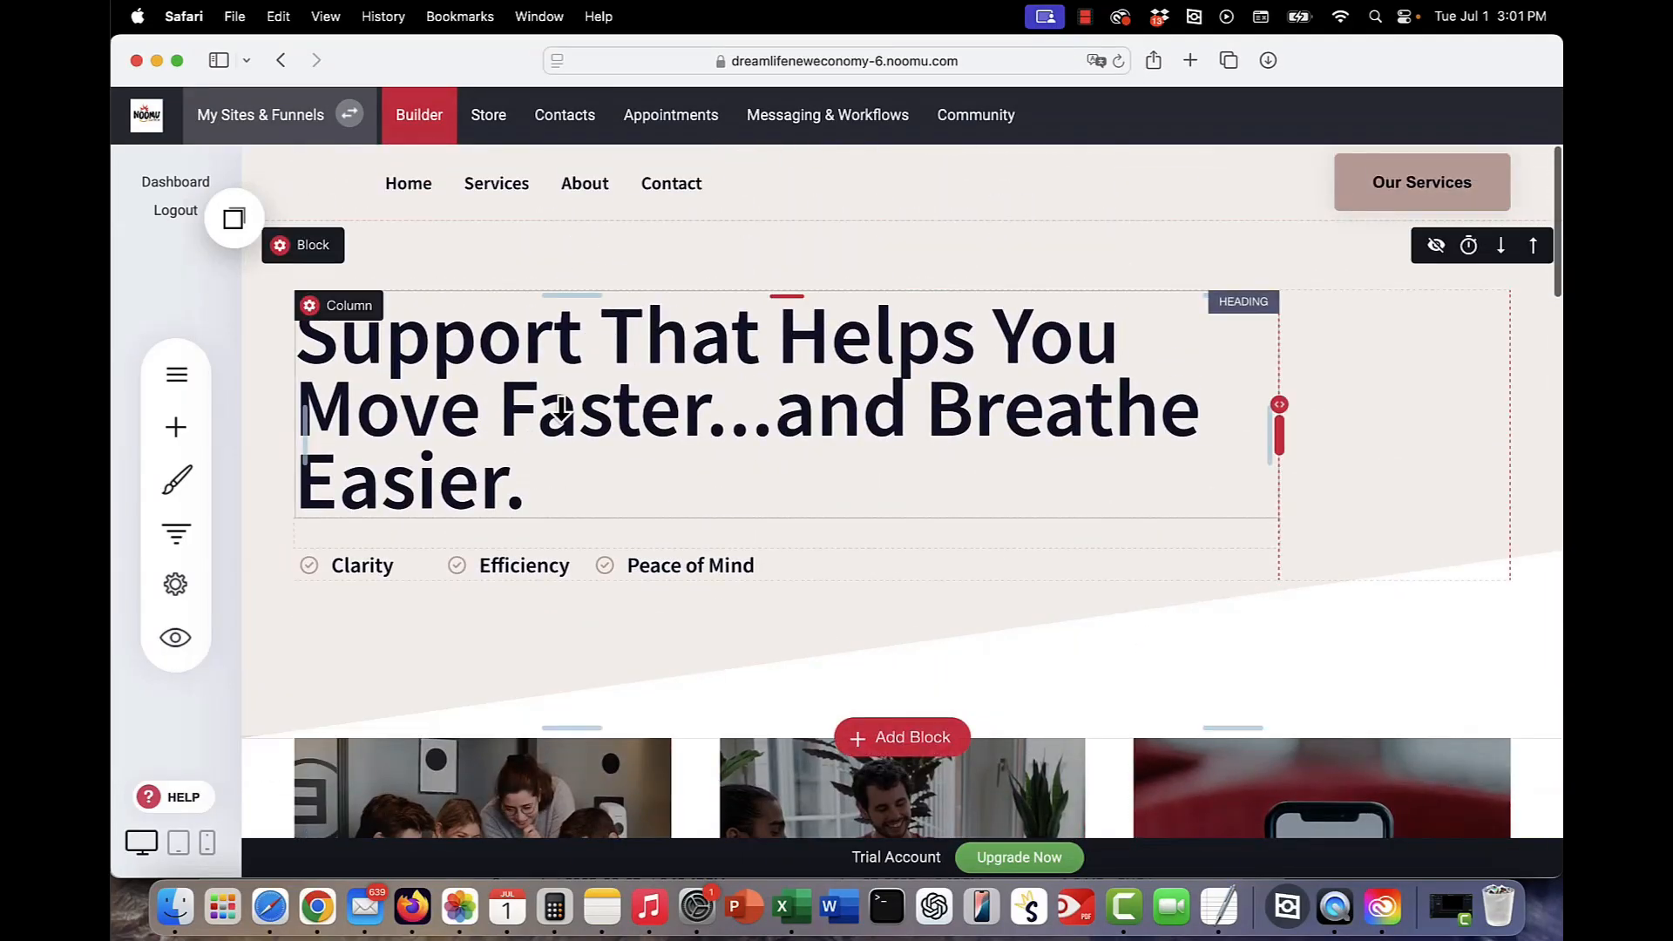
scroll(676, 347, "down", 3)
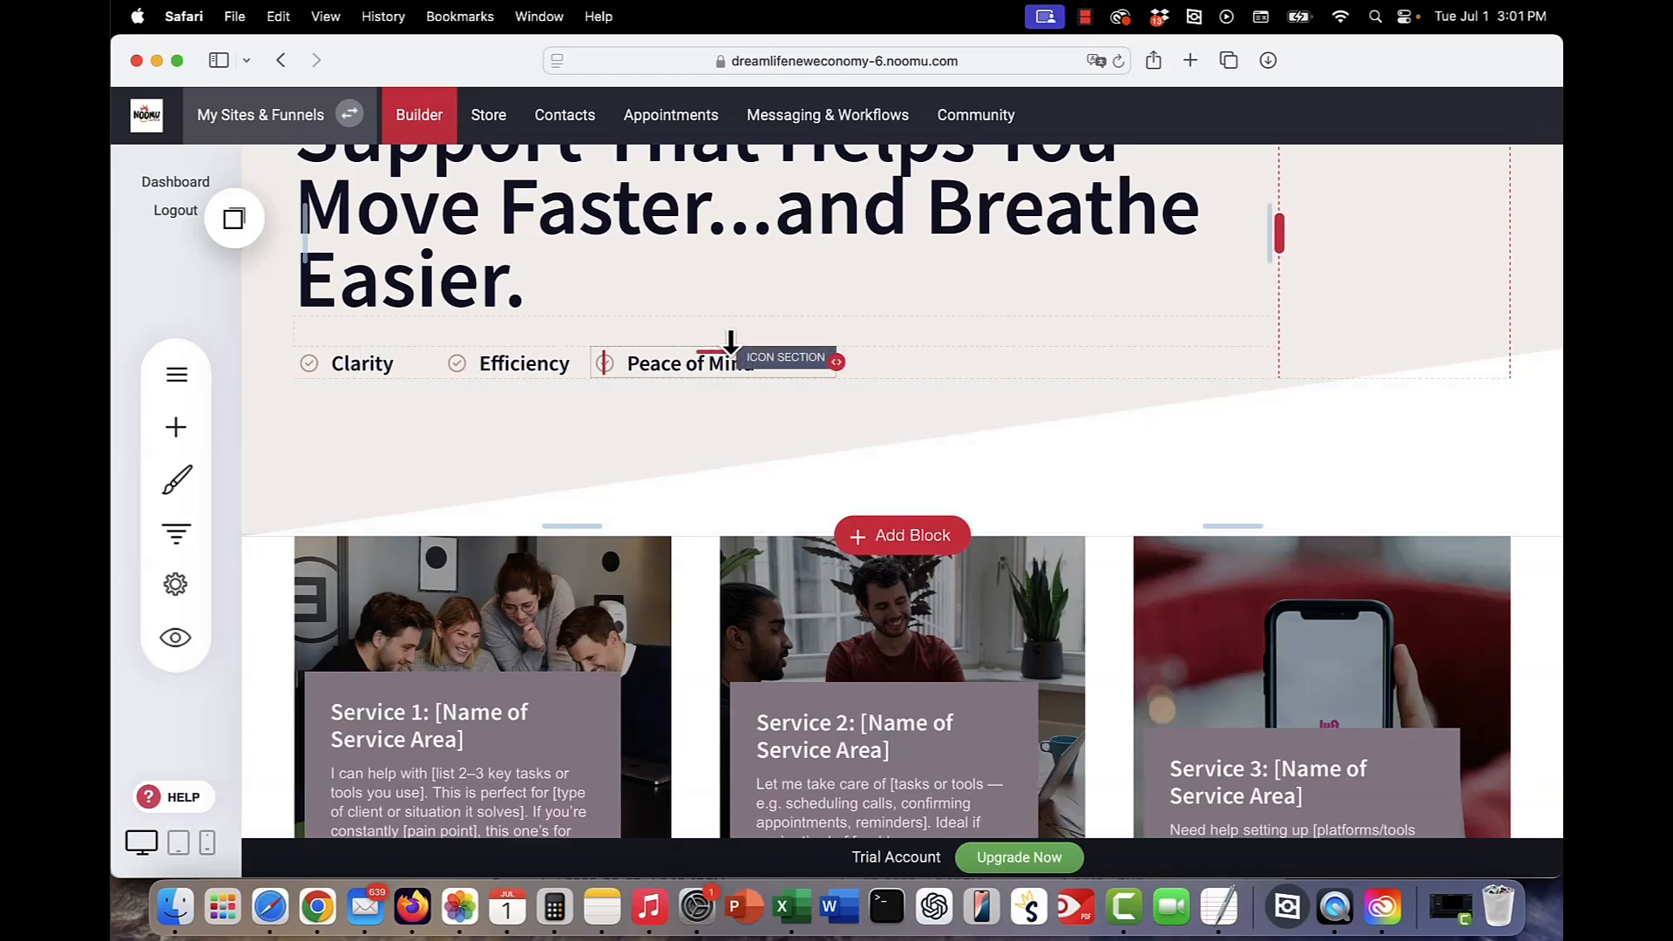
scroll(833, 411, "down", 4)
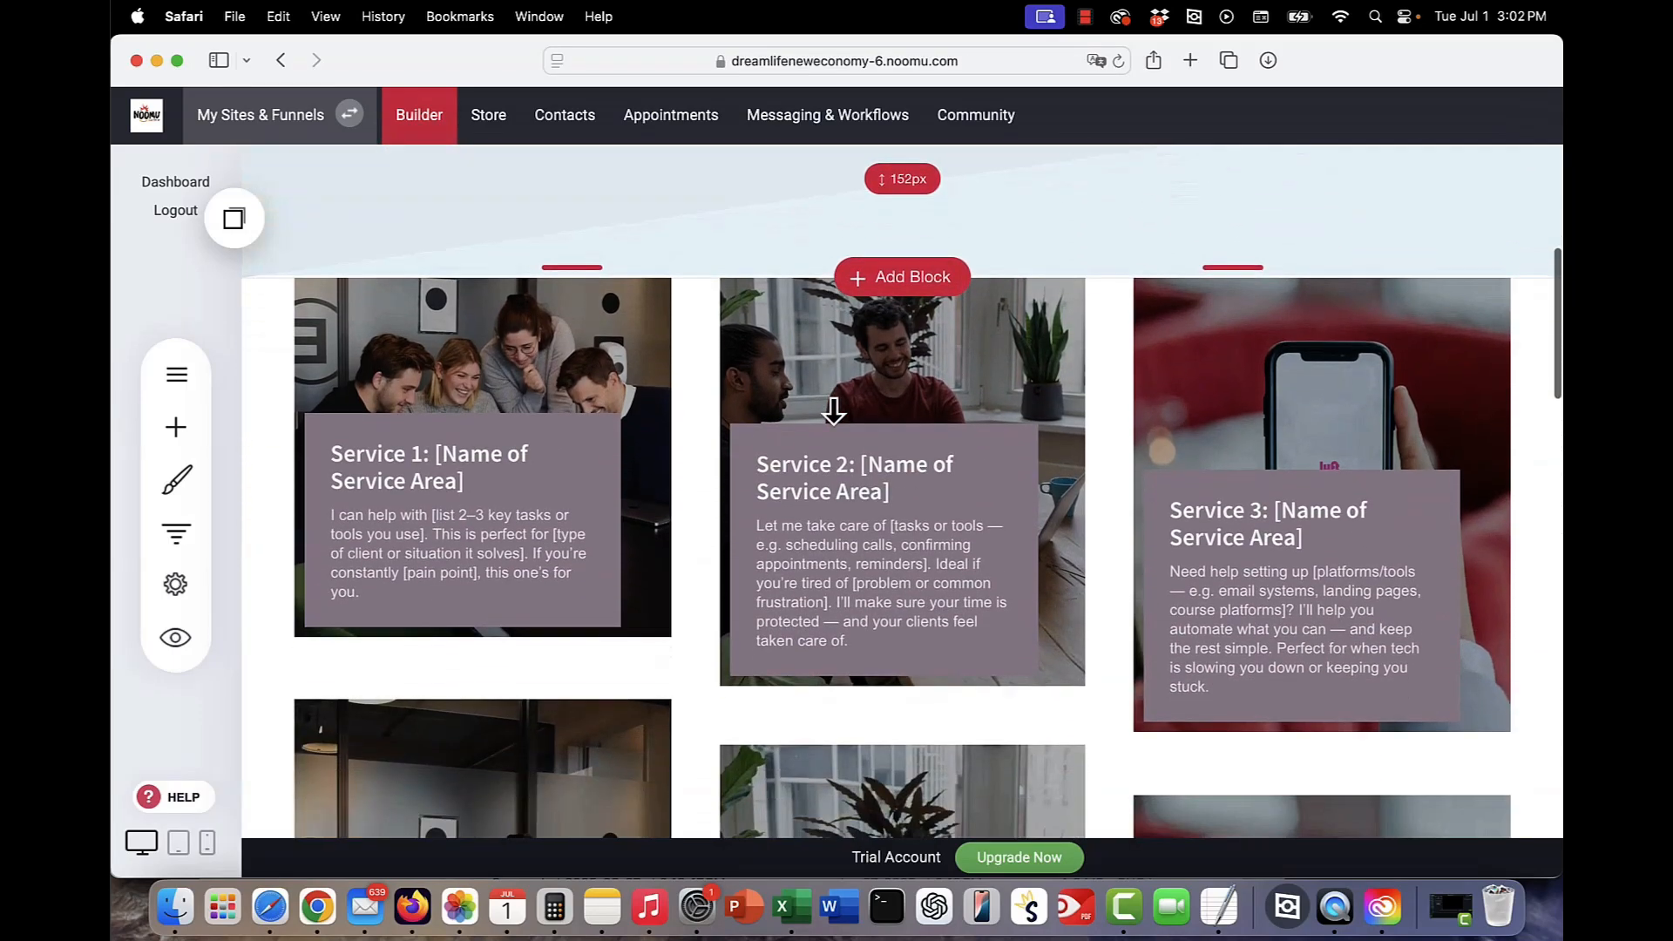
scroll(829, 410, "up", 4)
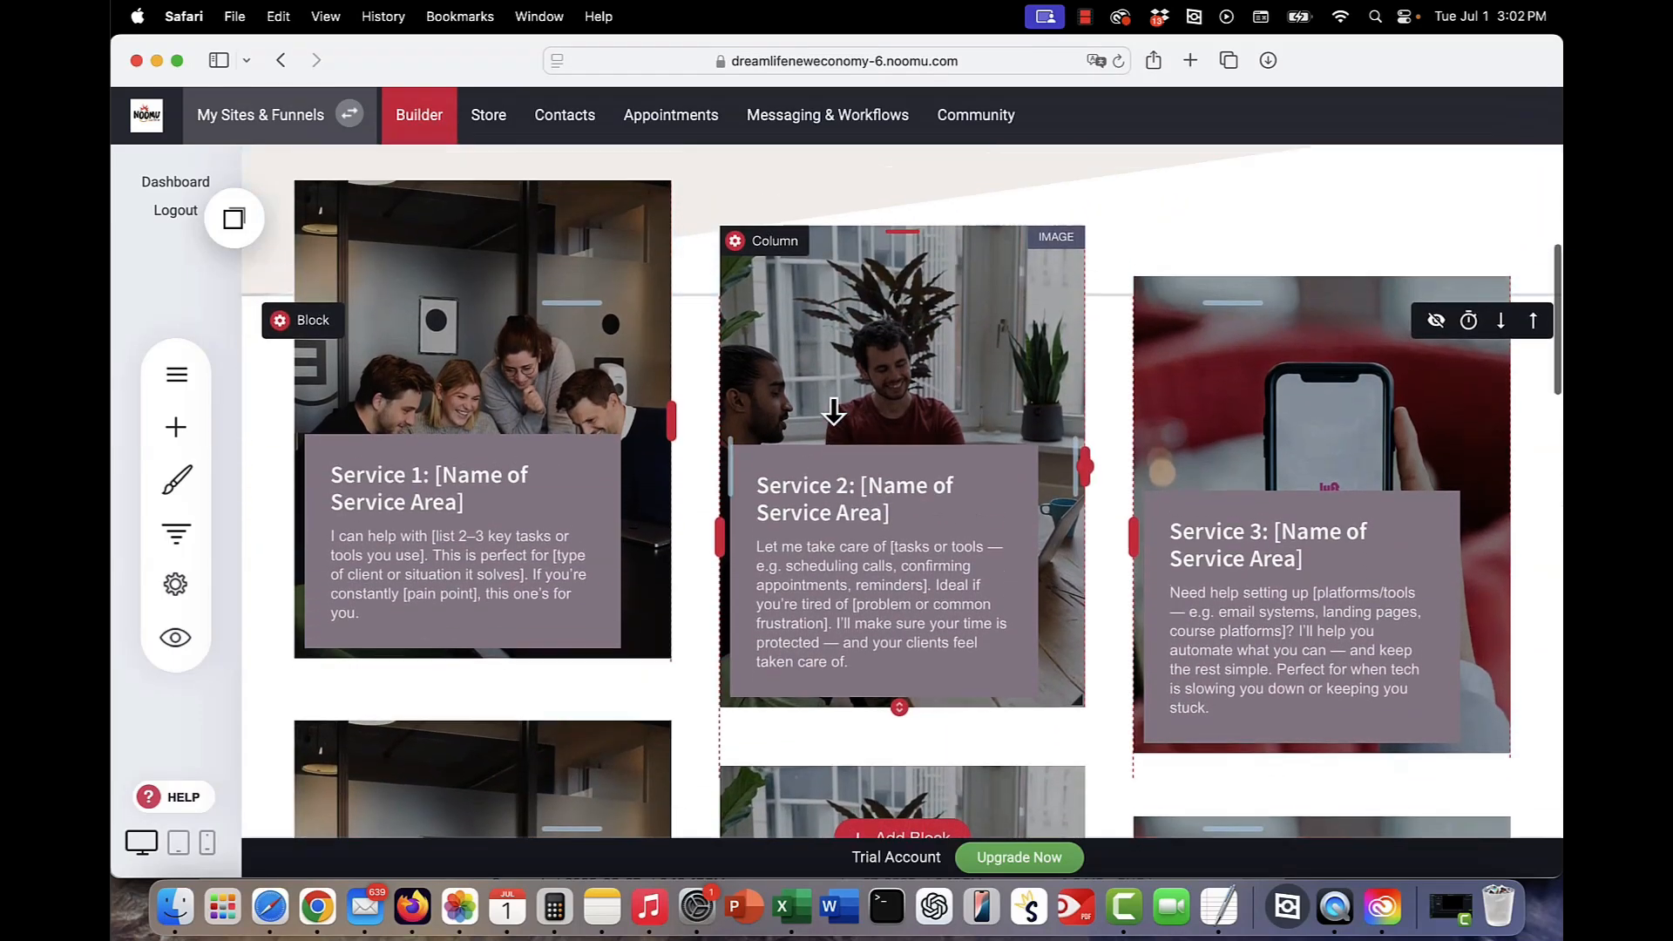
- Select the "Clarity" label and the main heading on the Services page for text editing, and select the Service 1 image
left_click(366, 357)
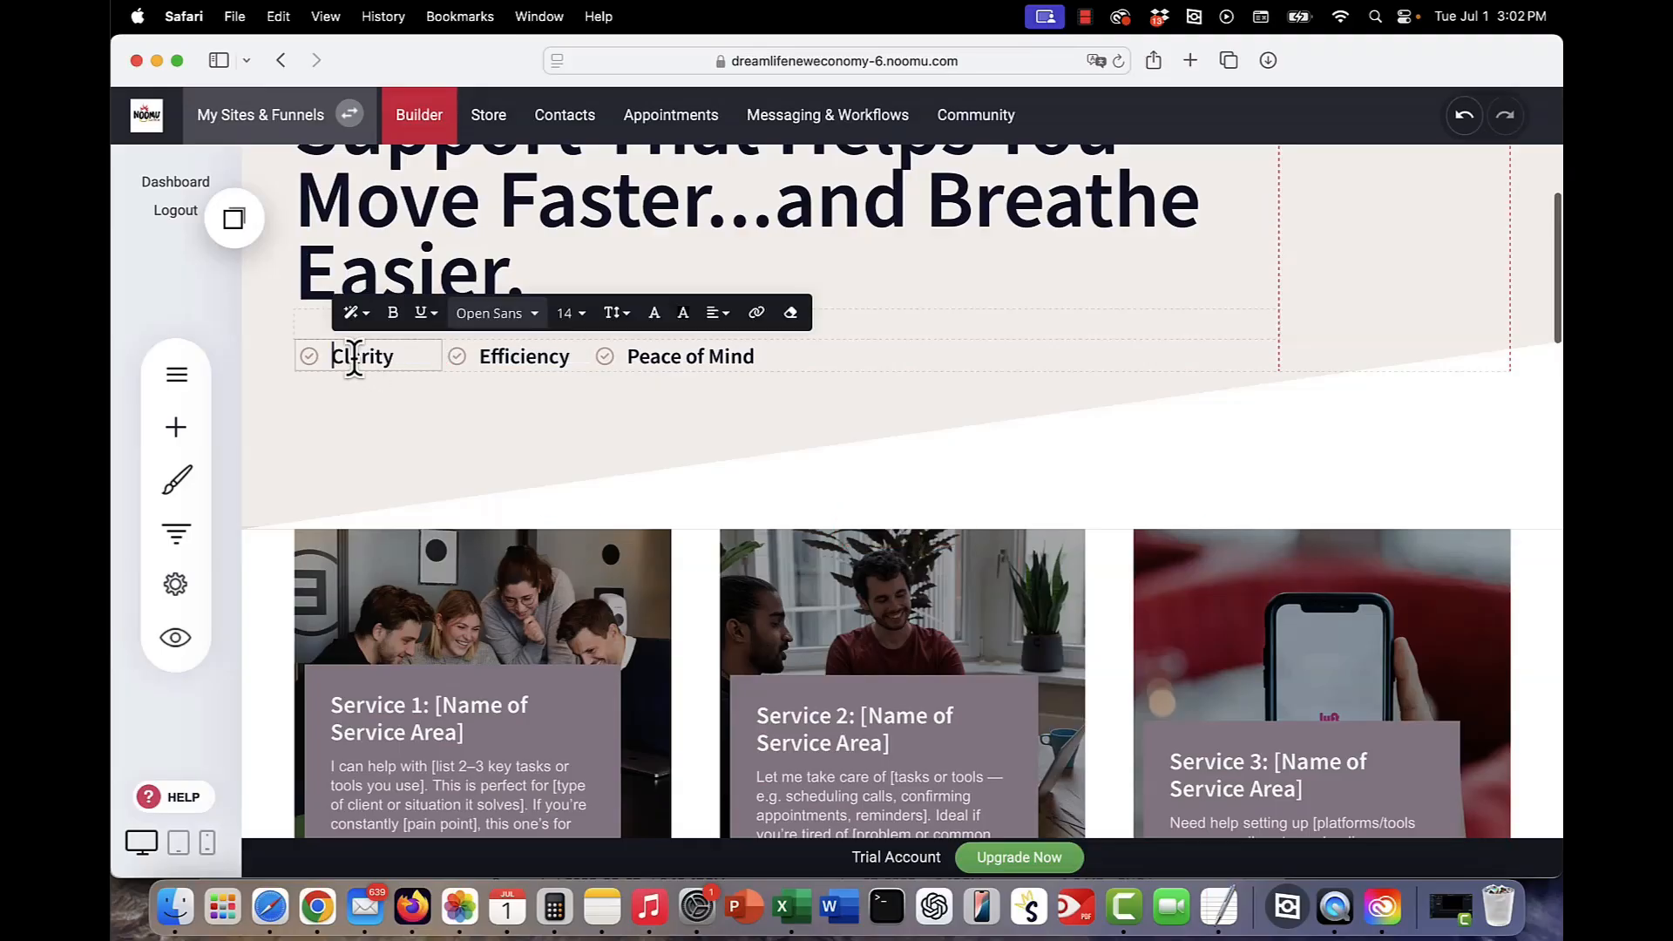
double_click(353, 357)
left_click(540, 247)
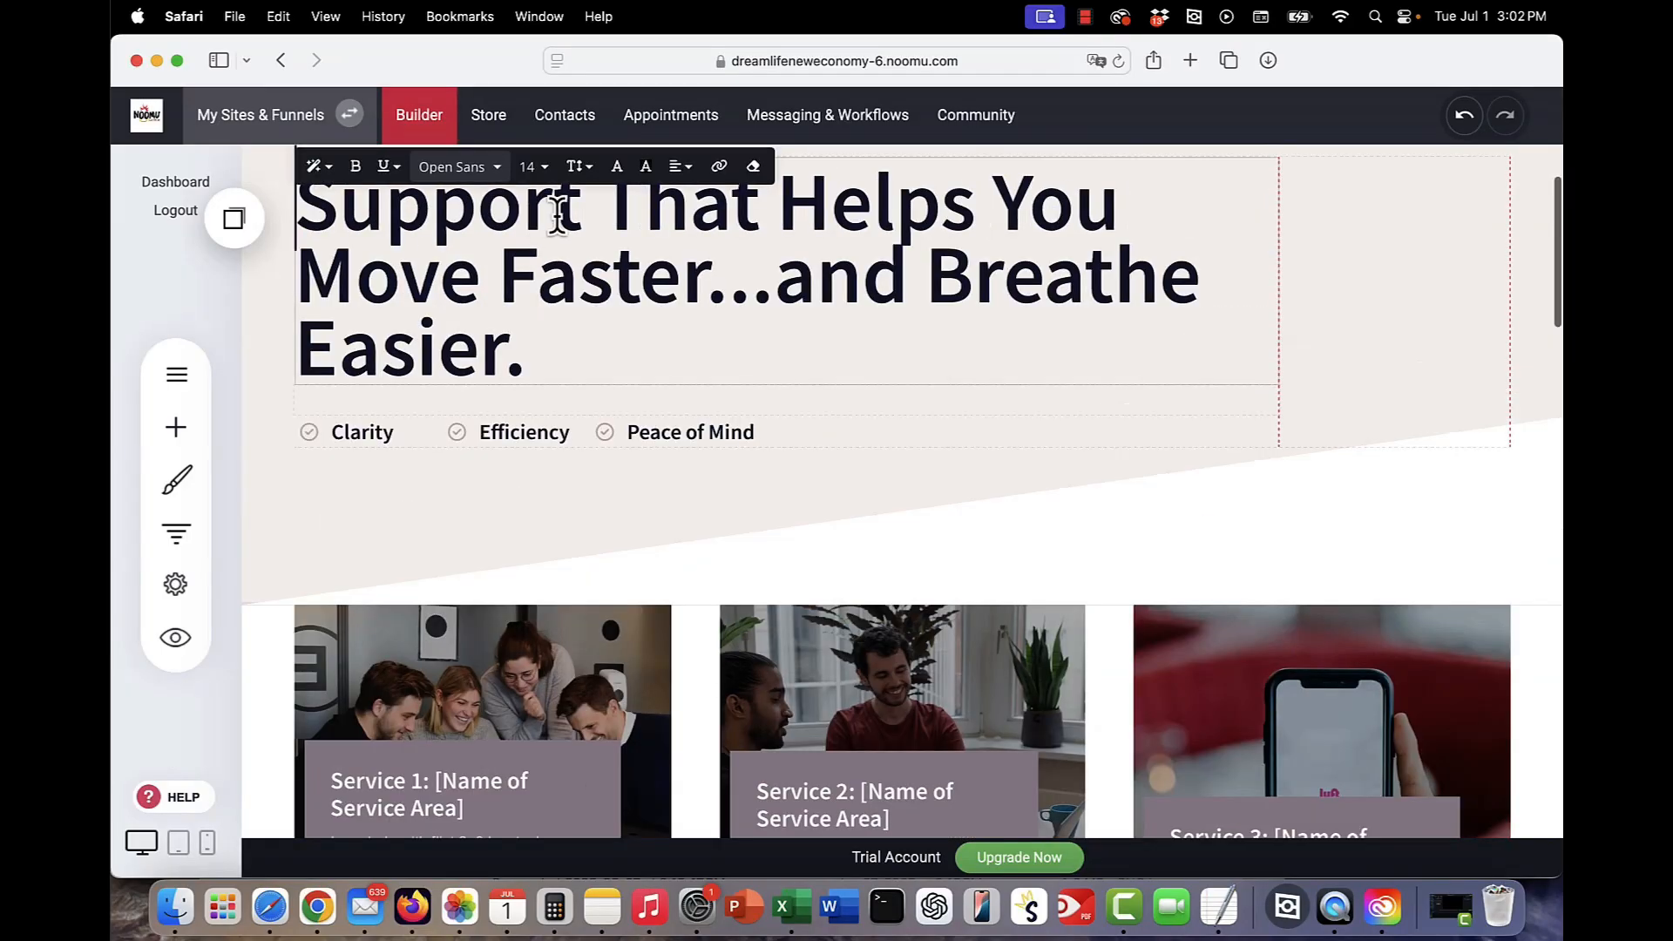
scroll(497, 377, "down", 5)
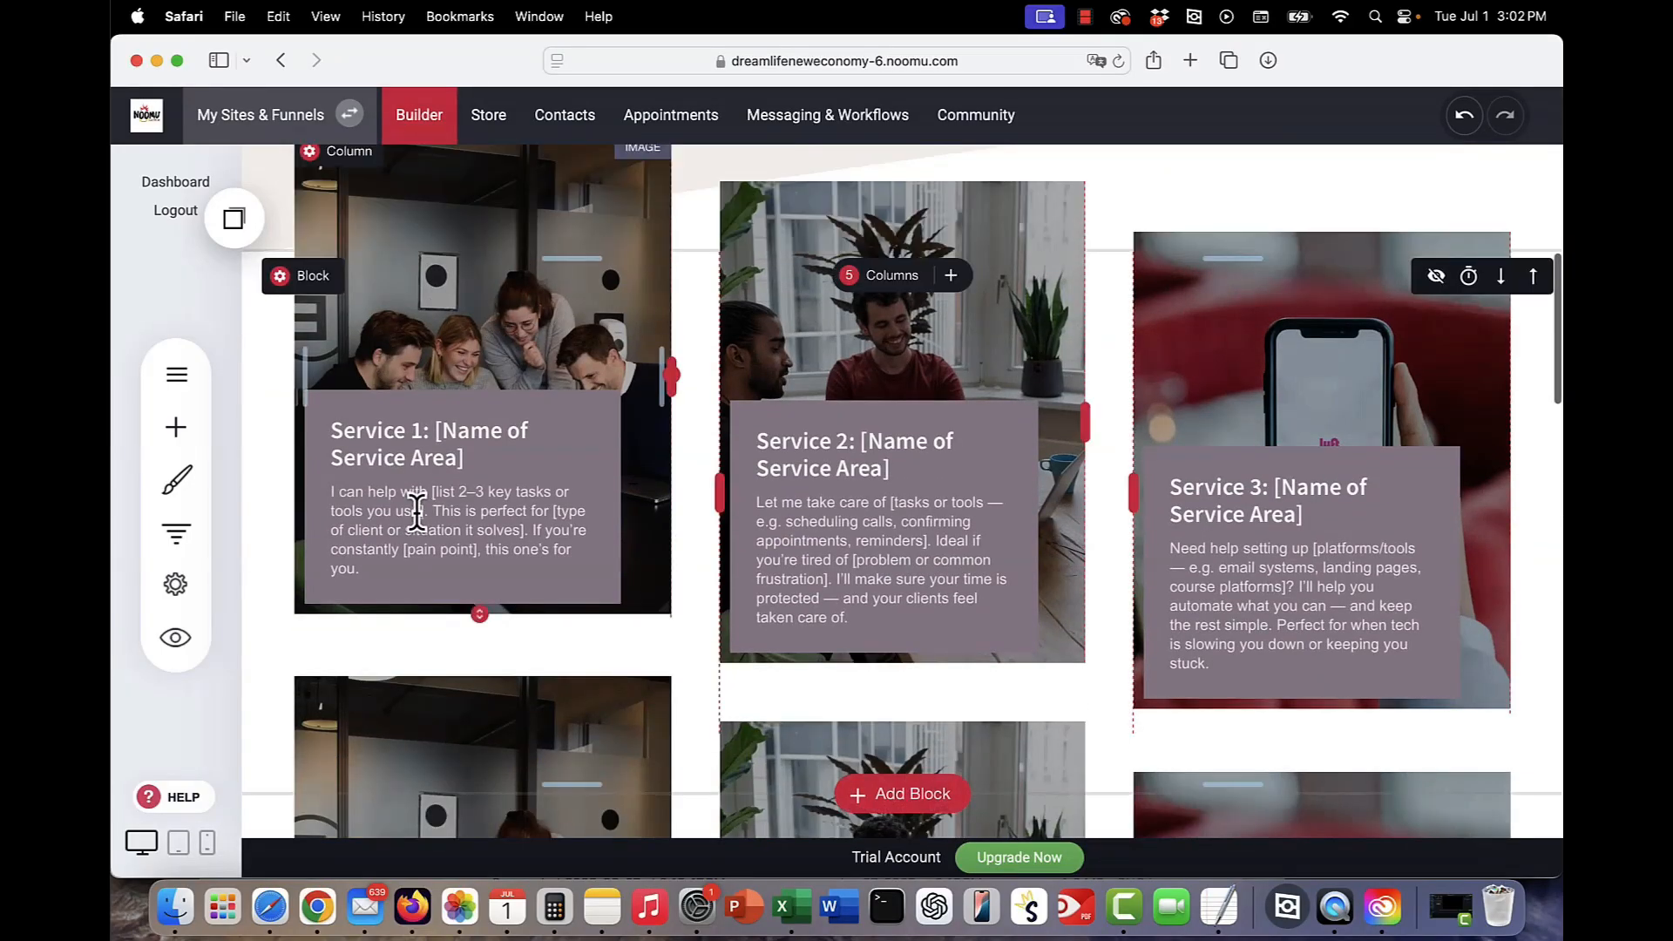
scroll(417, 513, "up", 2)
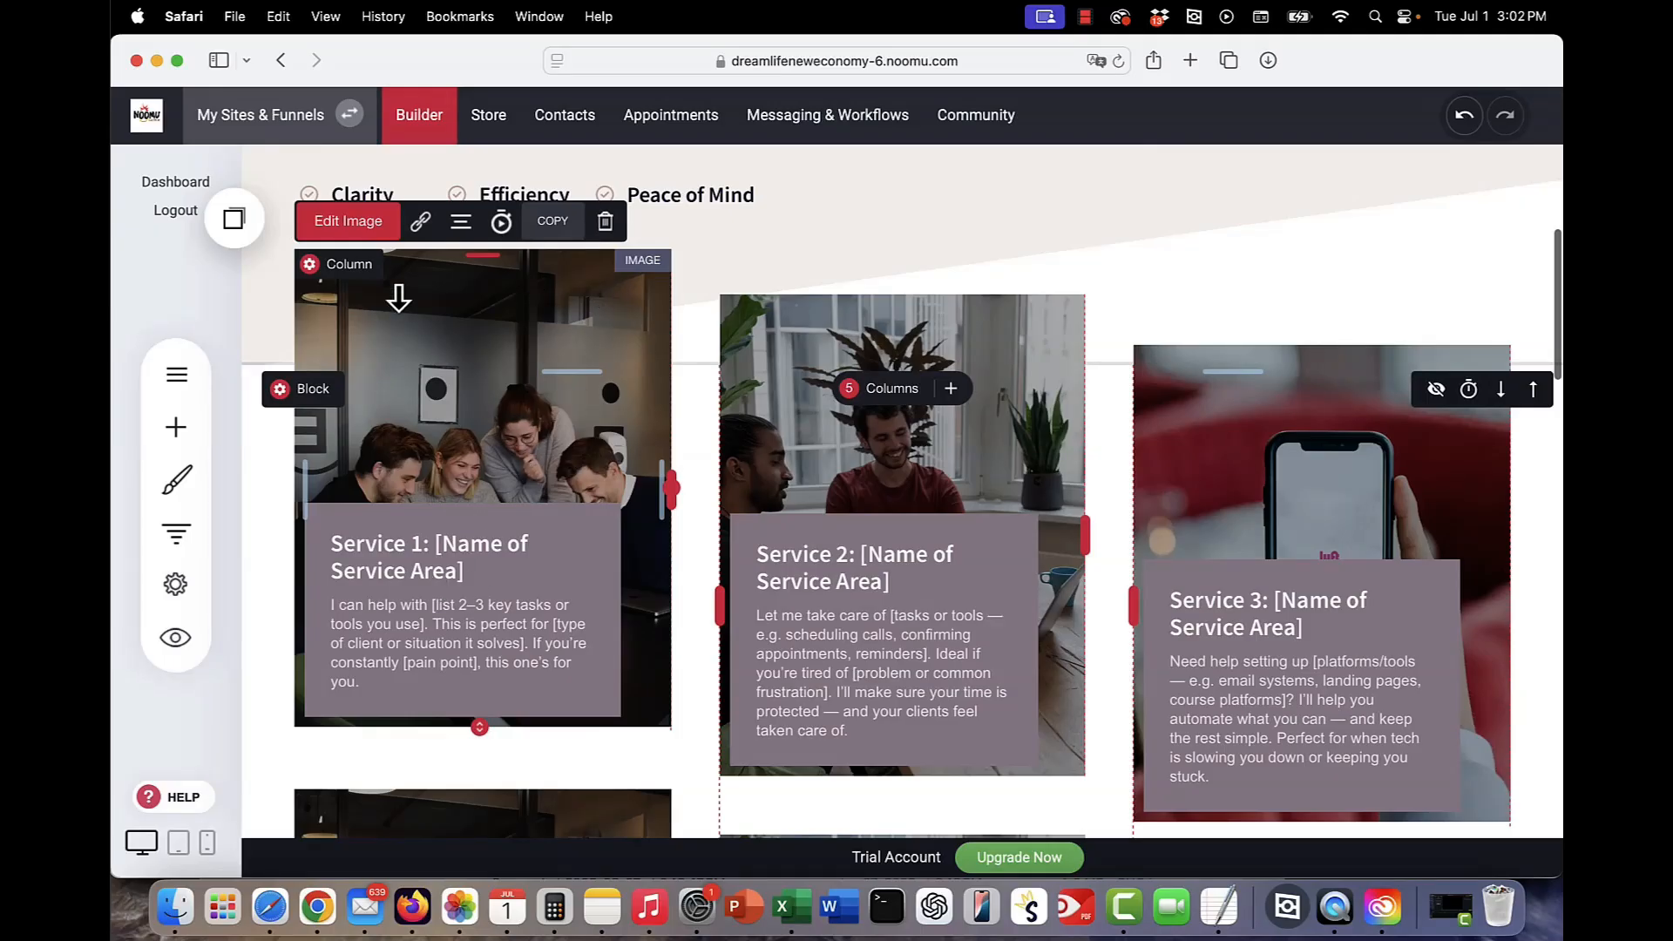
- Open the Service 1 image's settings and view the image directory for a replacement picture, closing it without selecting one
left_click(348, 222)
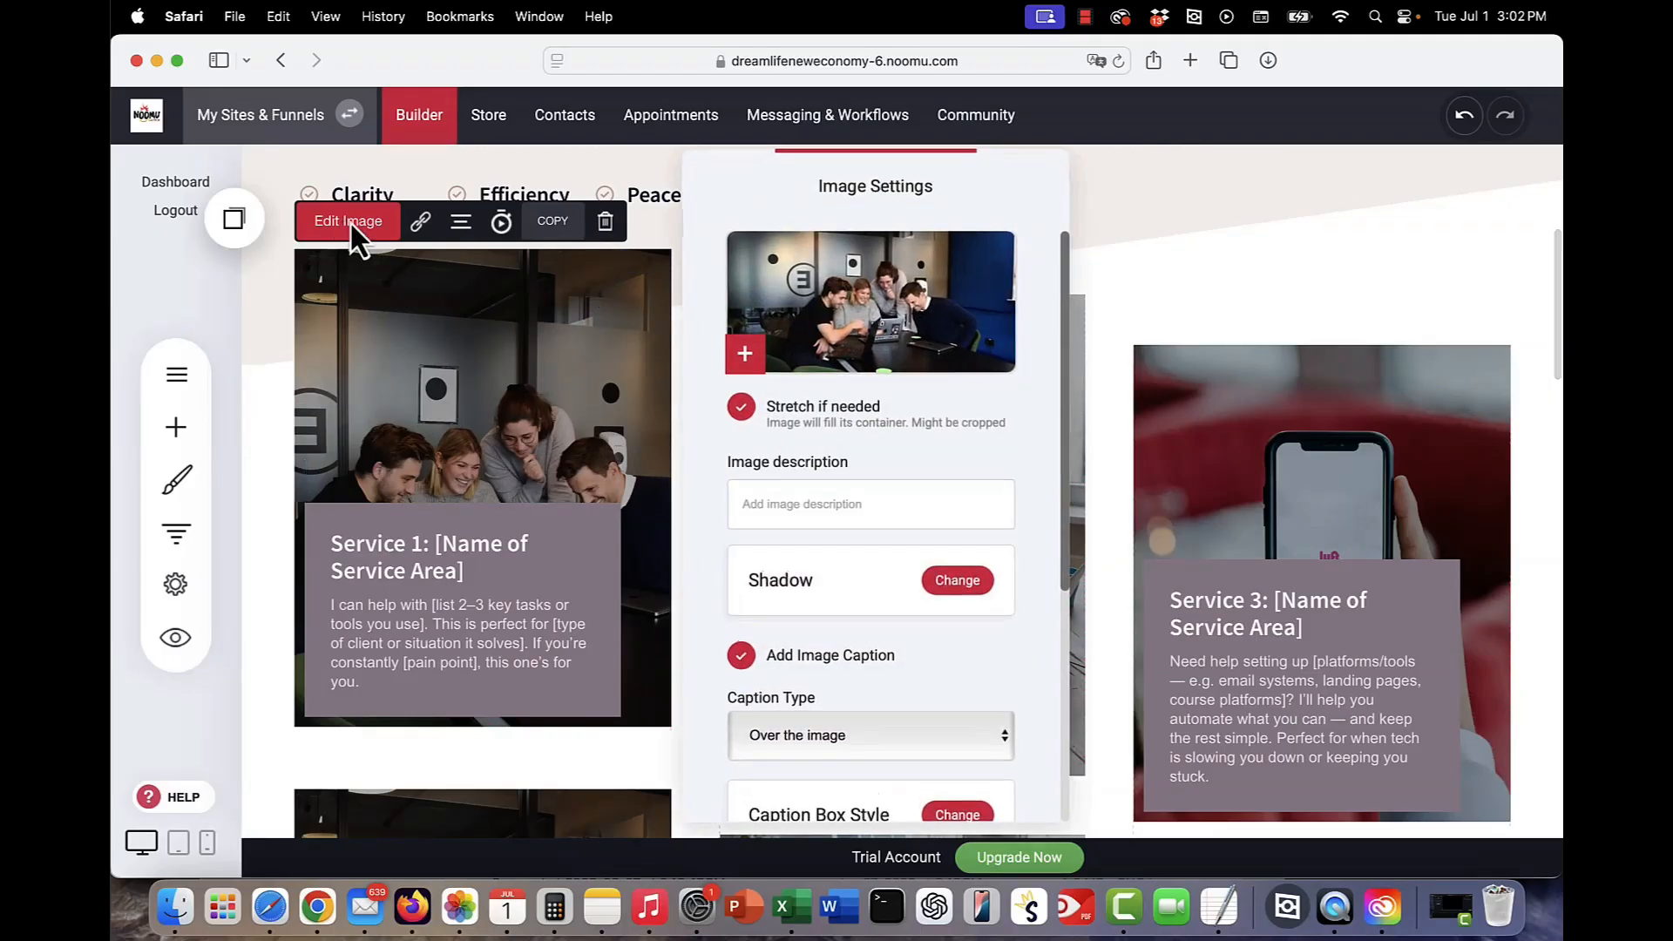
left_click(839, 324)
left_click(383, 771)
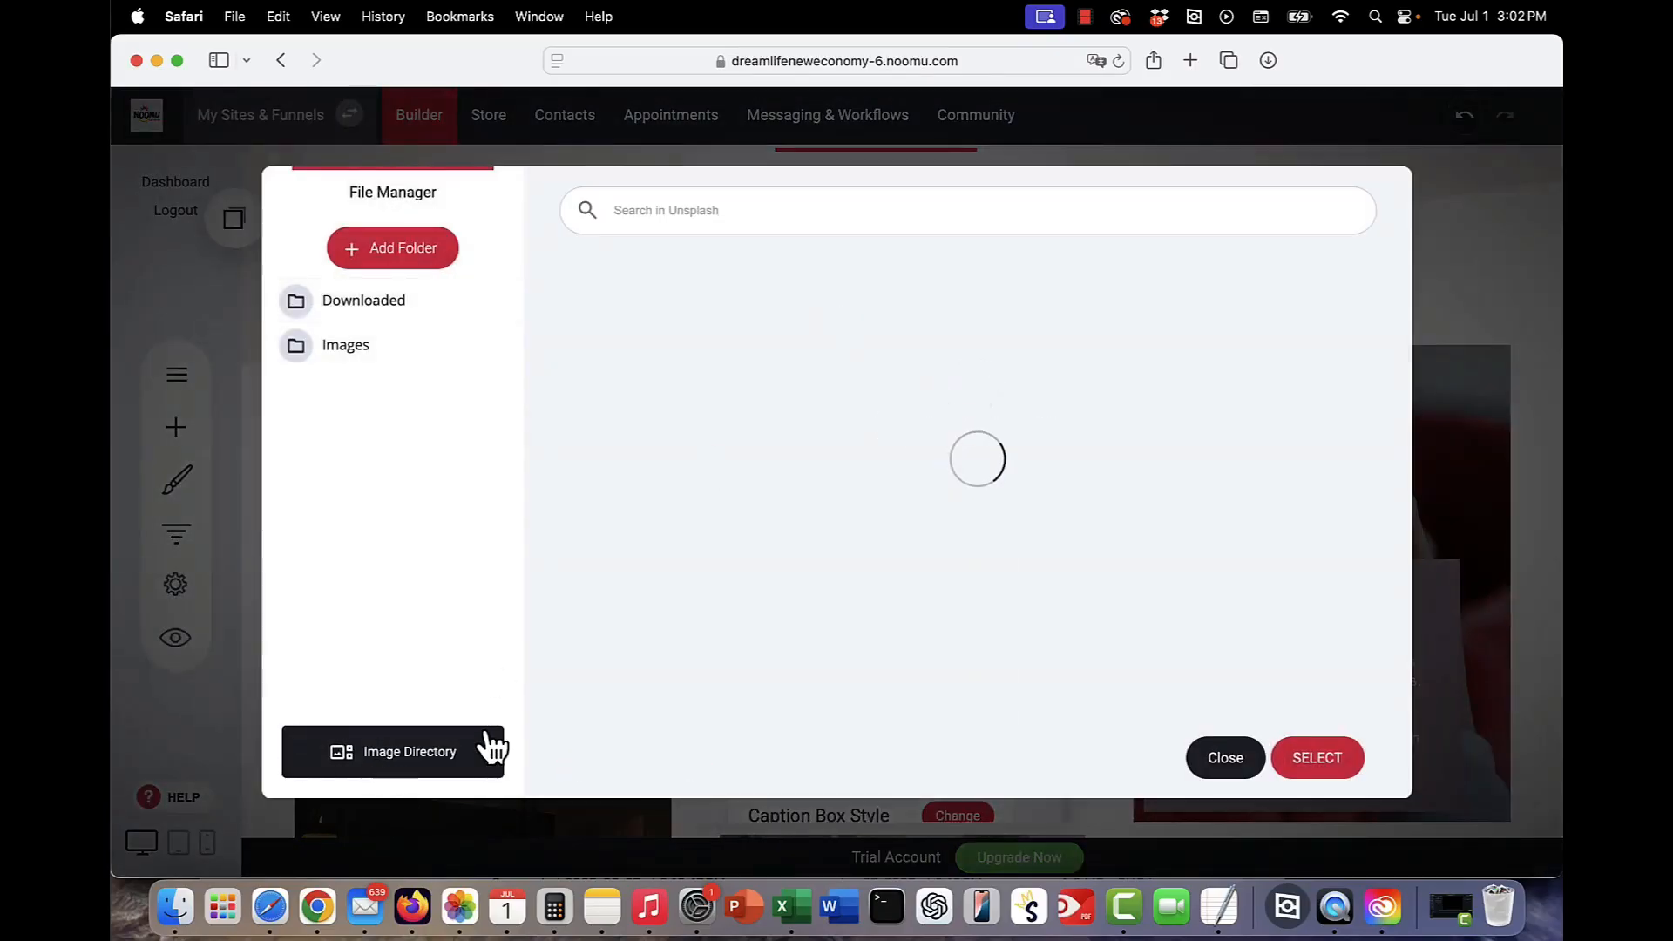
left_click(1222, 765)
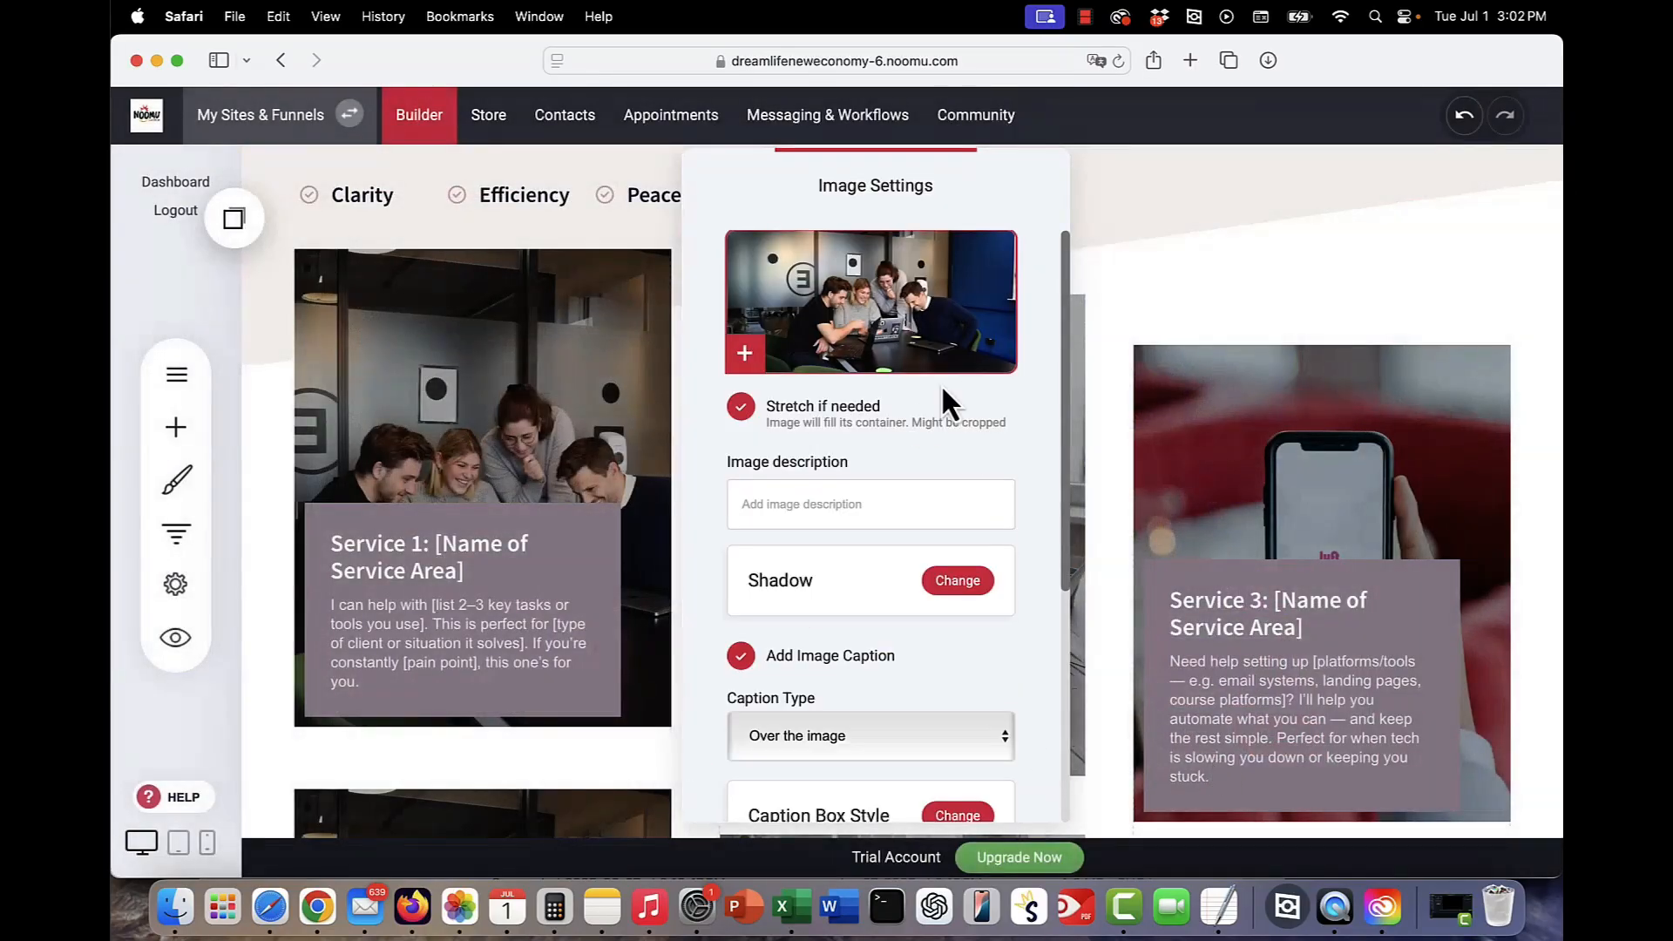
- Review the Service 1 image's caption type, caption heading, caption text and overlay settings without changing them, and close the settings
scroll(873, 489, "down", 5)
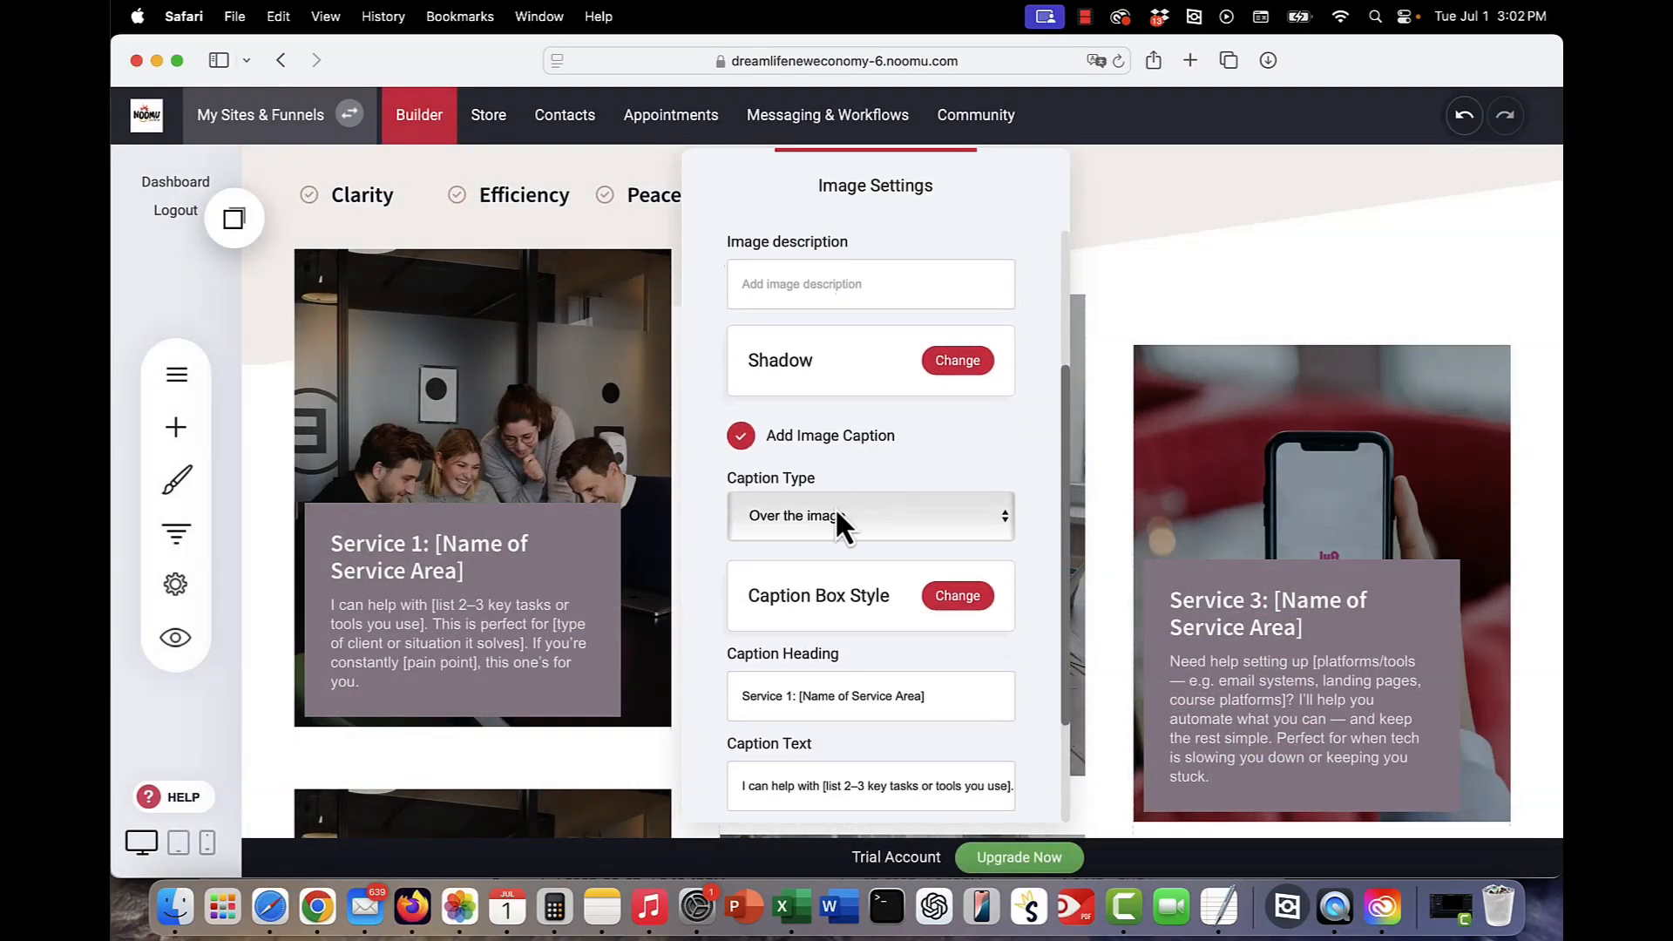
scroll(835, 519, "down", 4)
left_click_drag(944, 538, 741, 537)
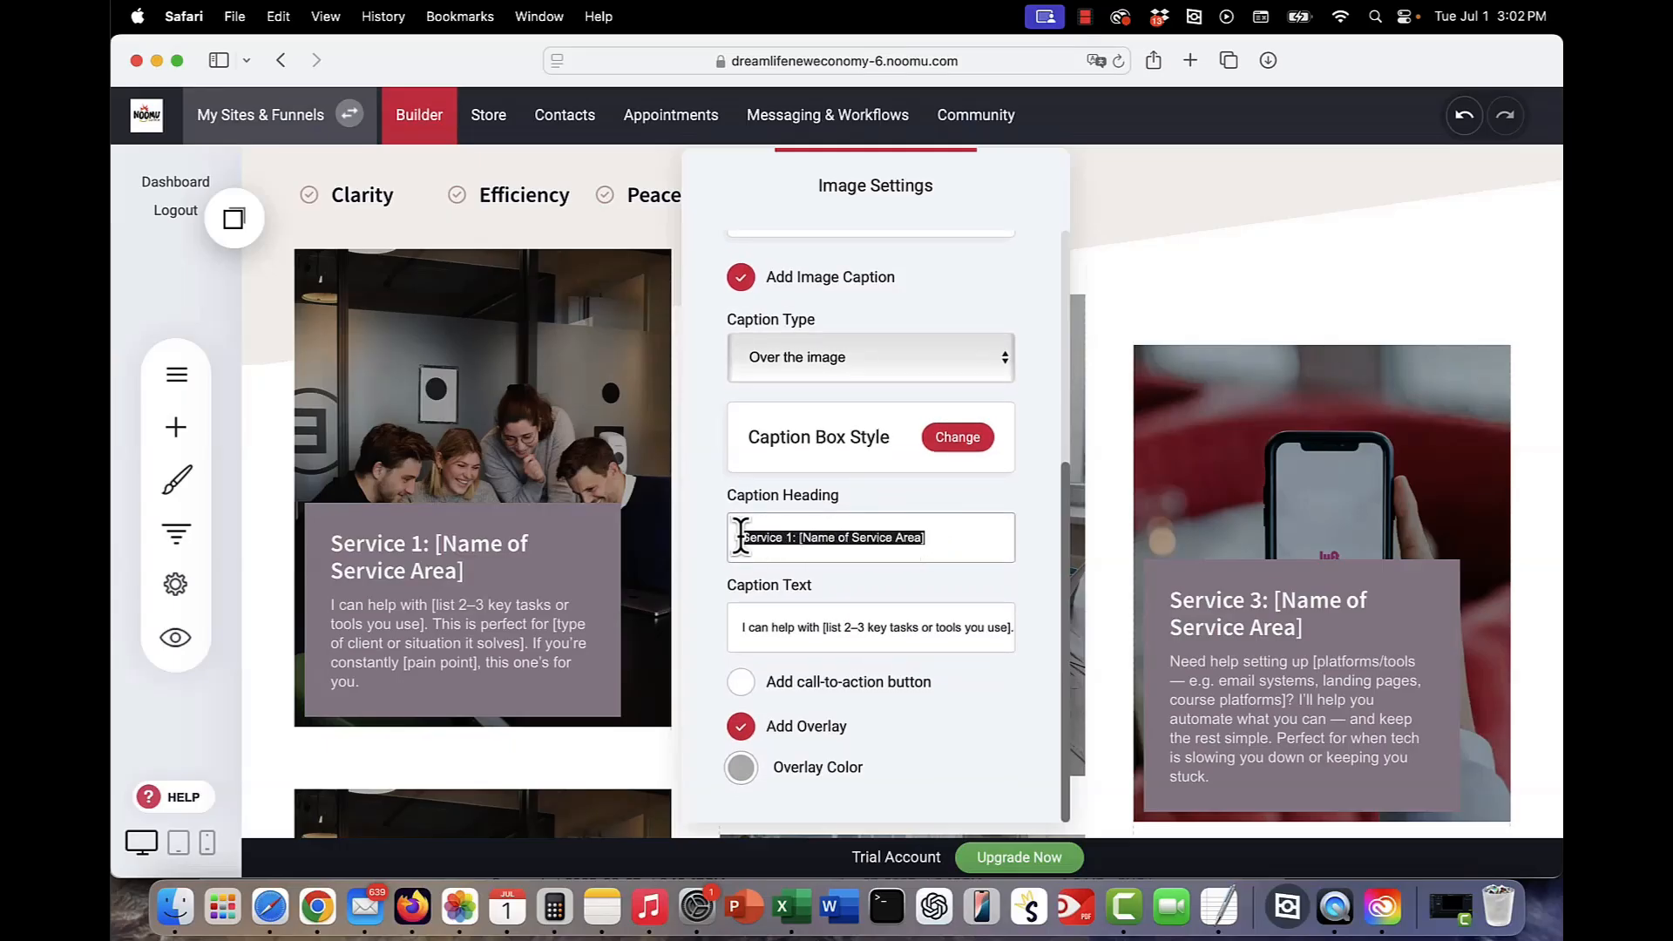
left_click(808, 629)
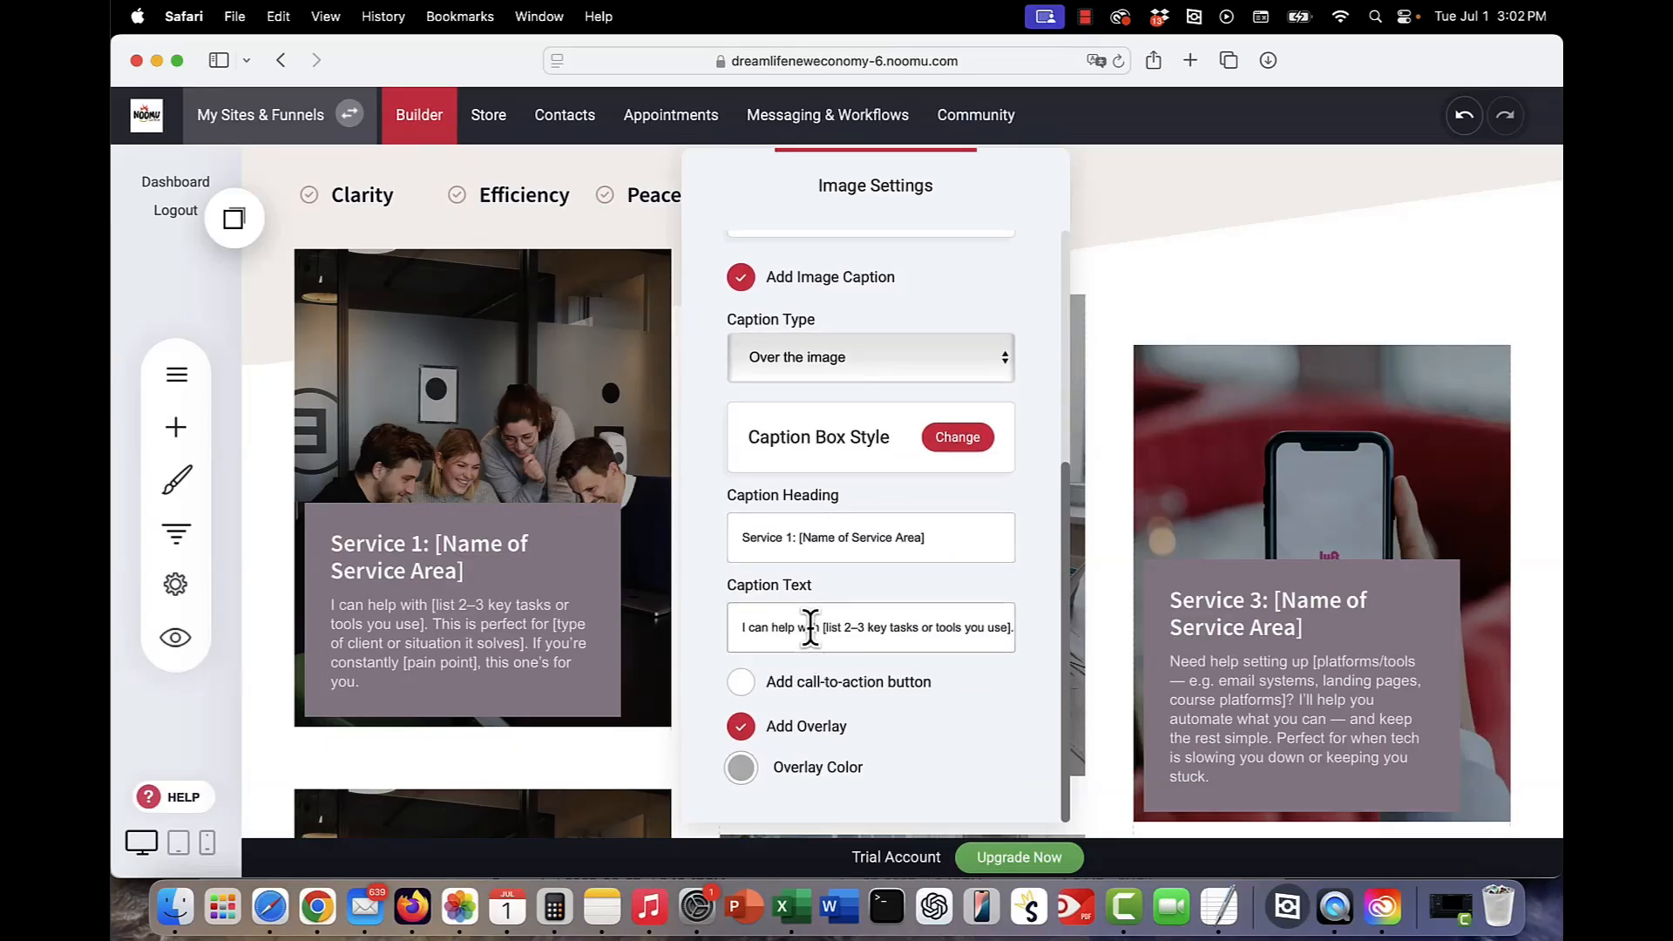
left_click_drag(735, 629, 1046, 632)
left_click(956, 630)
scroll(908, 609, "up", 5)
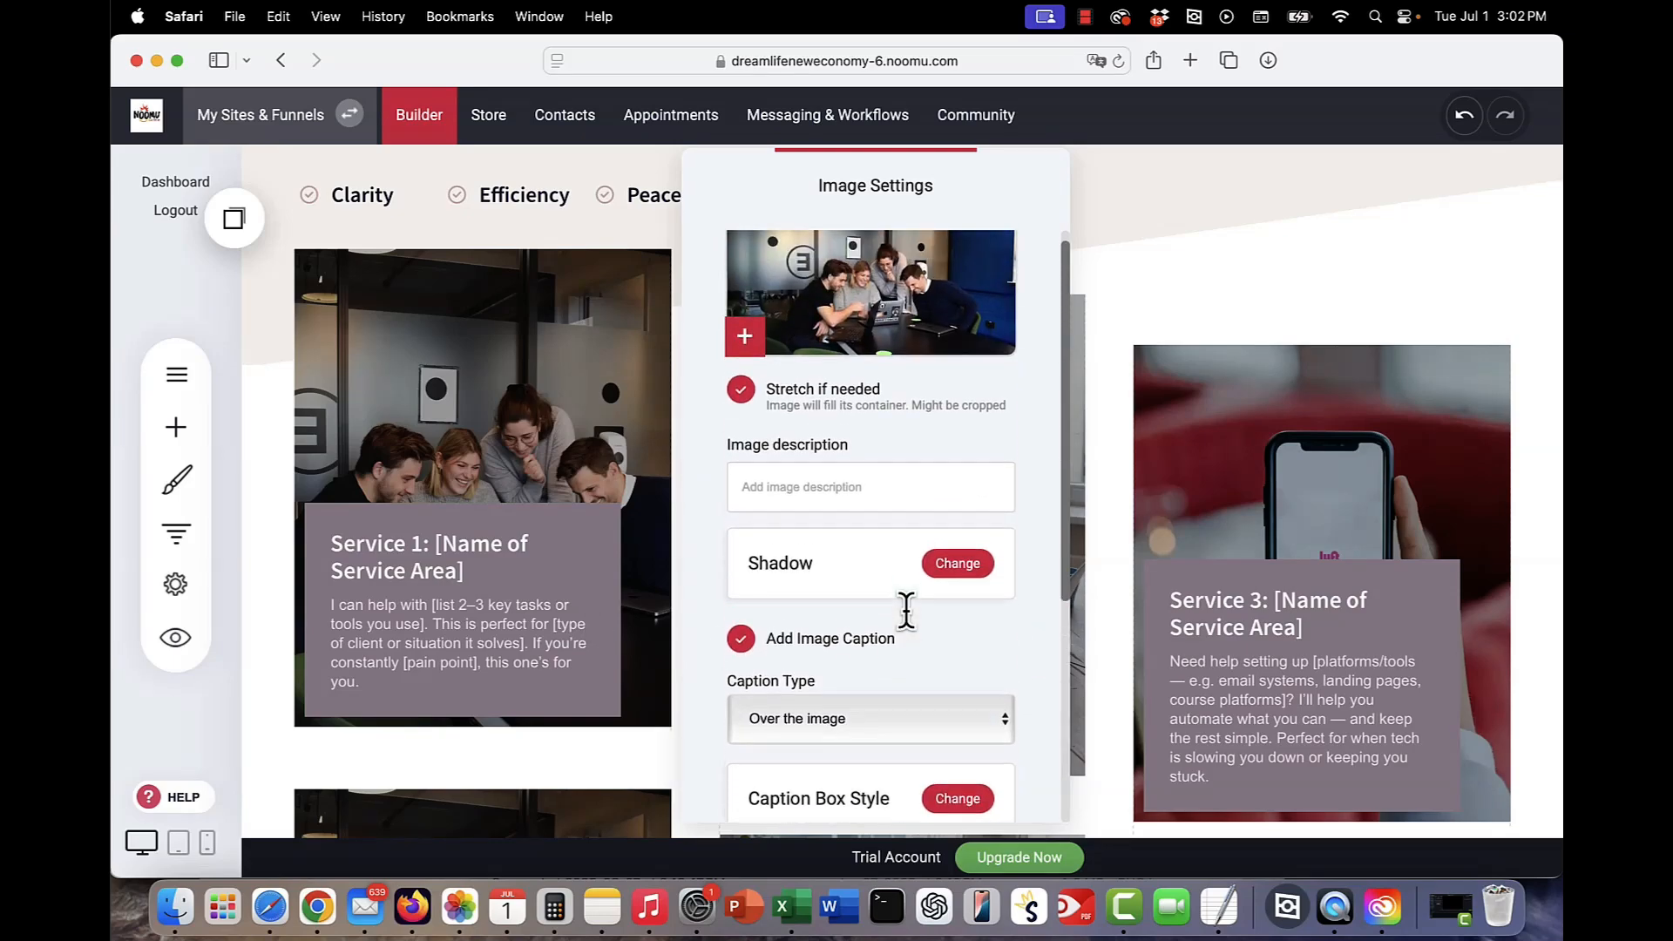
scroll(909, 607, "down", 5)
left_click(575, 480)
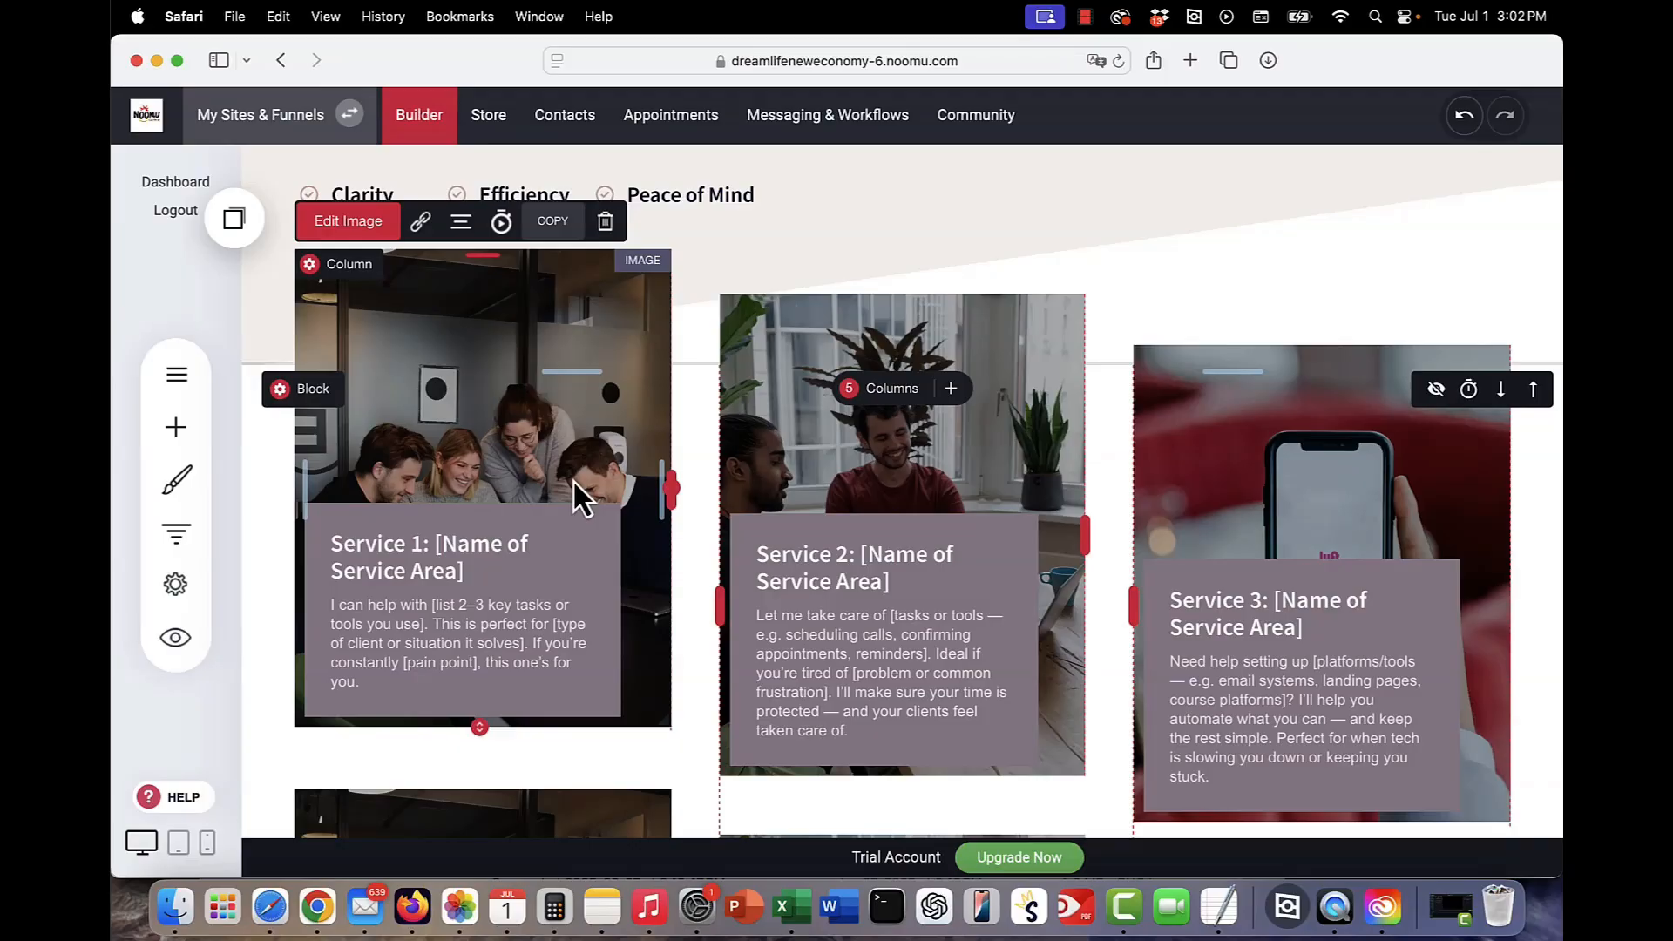
- Make the Service 1 image open a link to the Service Page in the same tab
left_click(421, 223)
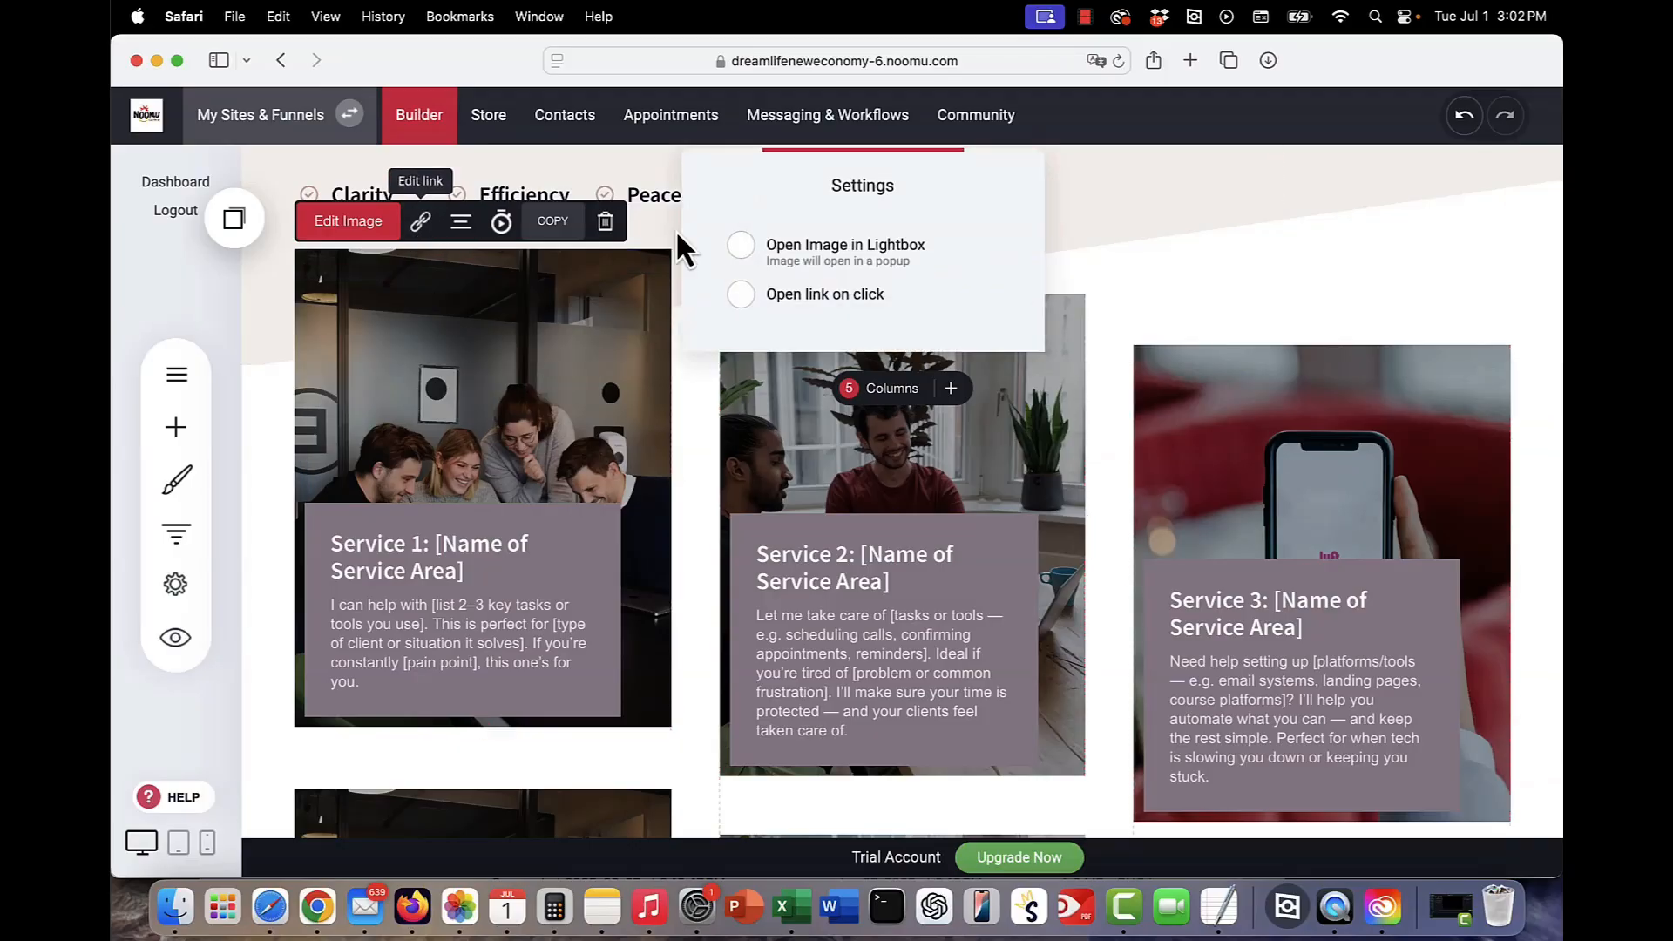
left_click(741, 294)
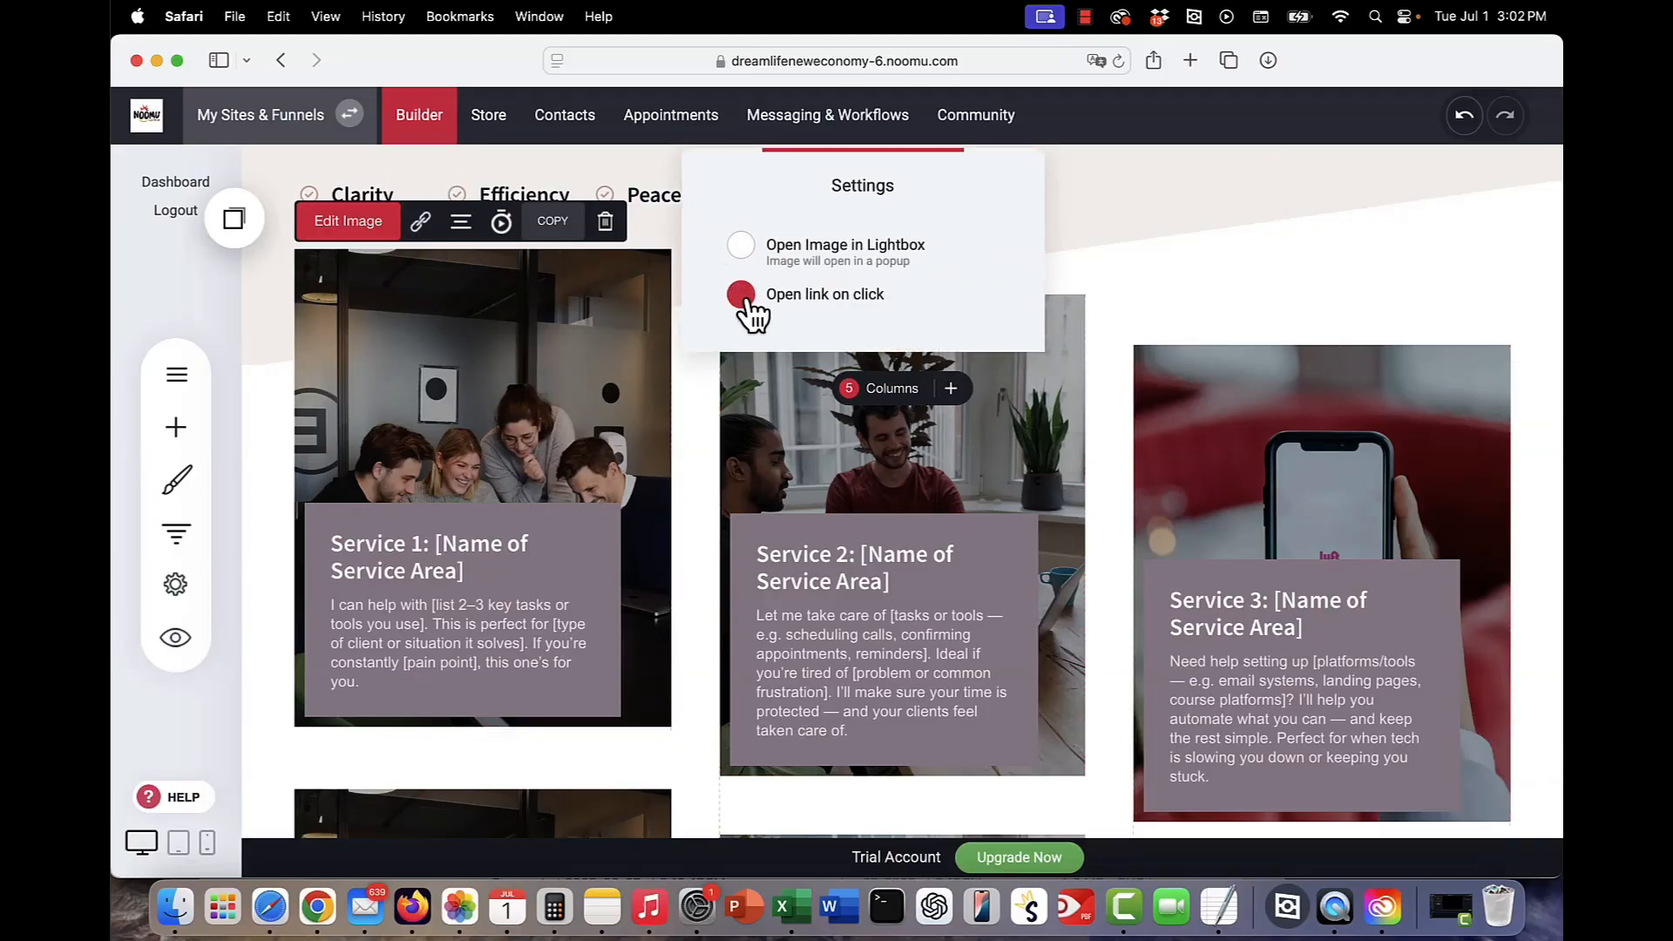
left_click(799, 390)
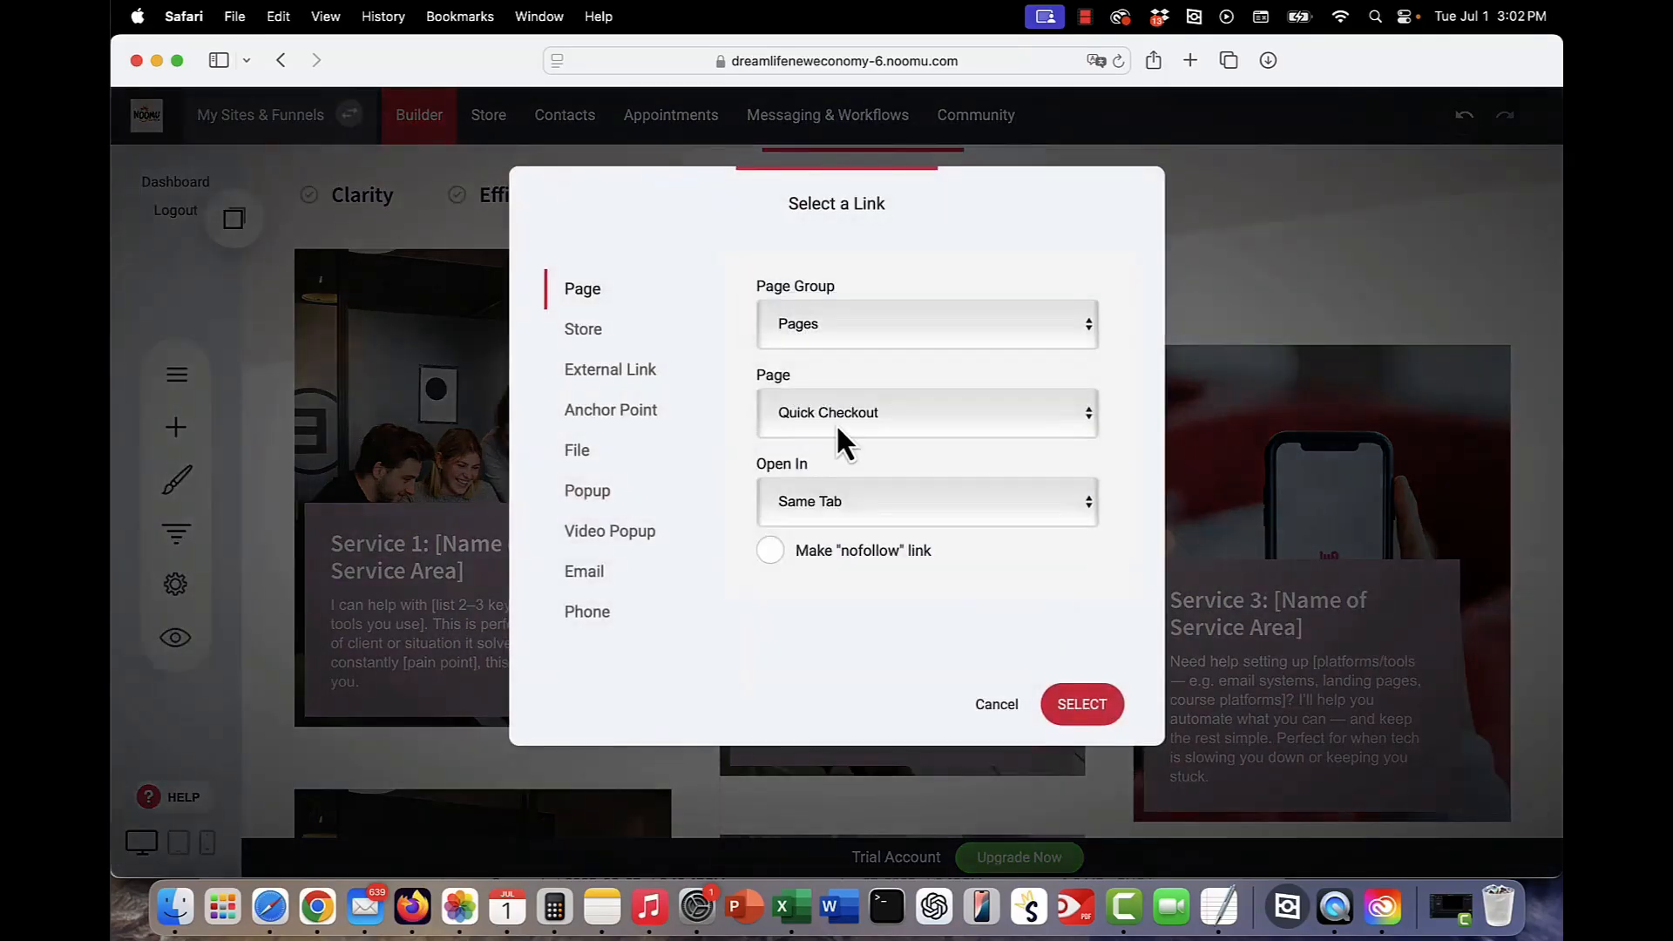
left_click(835, 412)
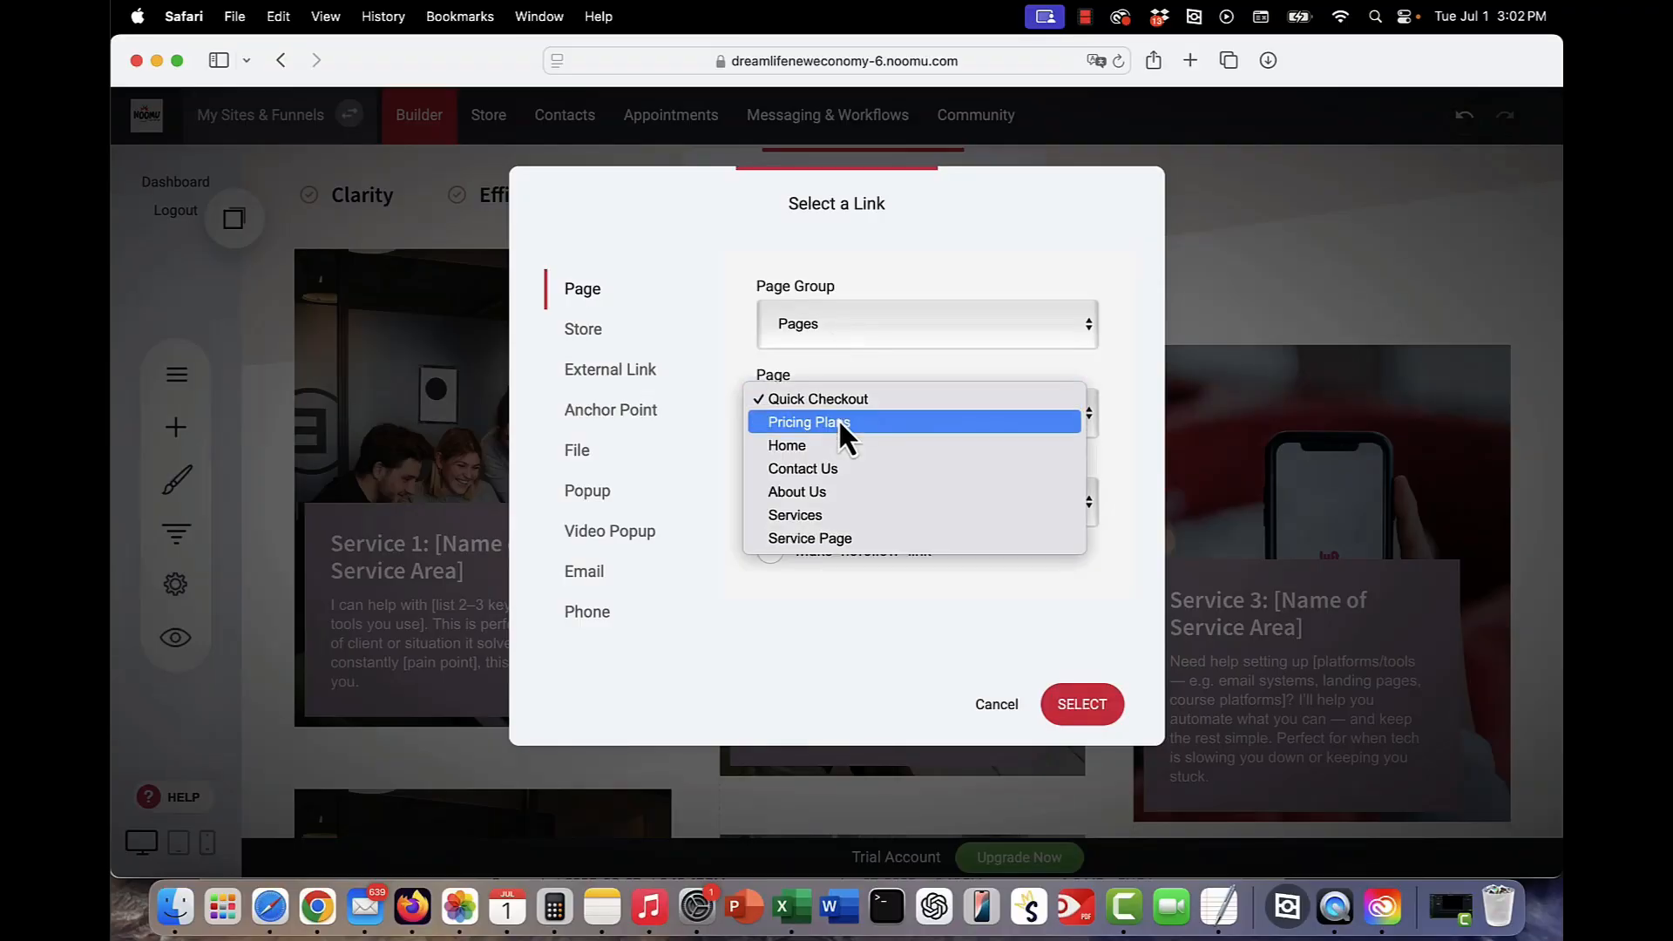
left_click(810, 542)
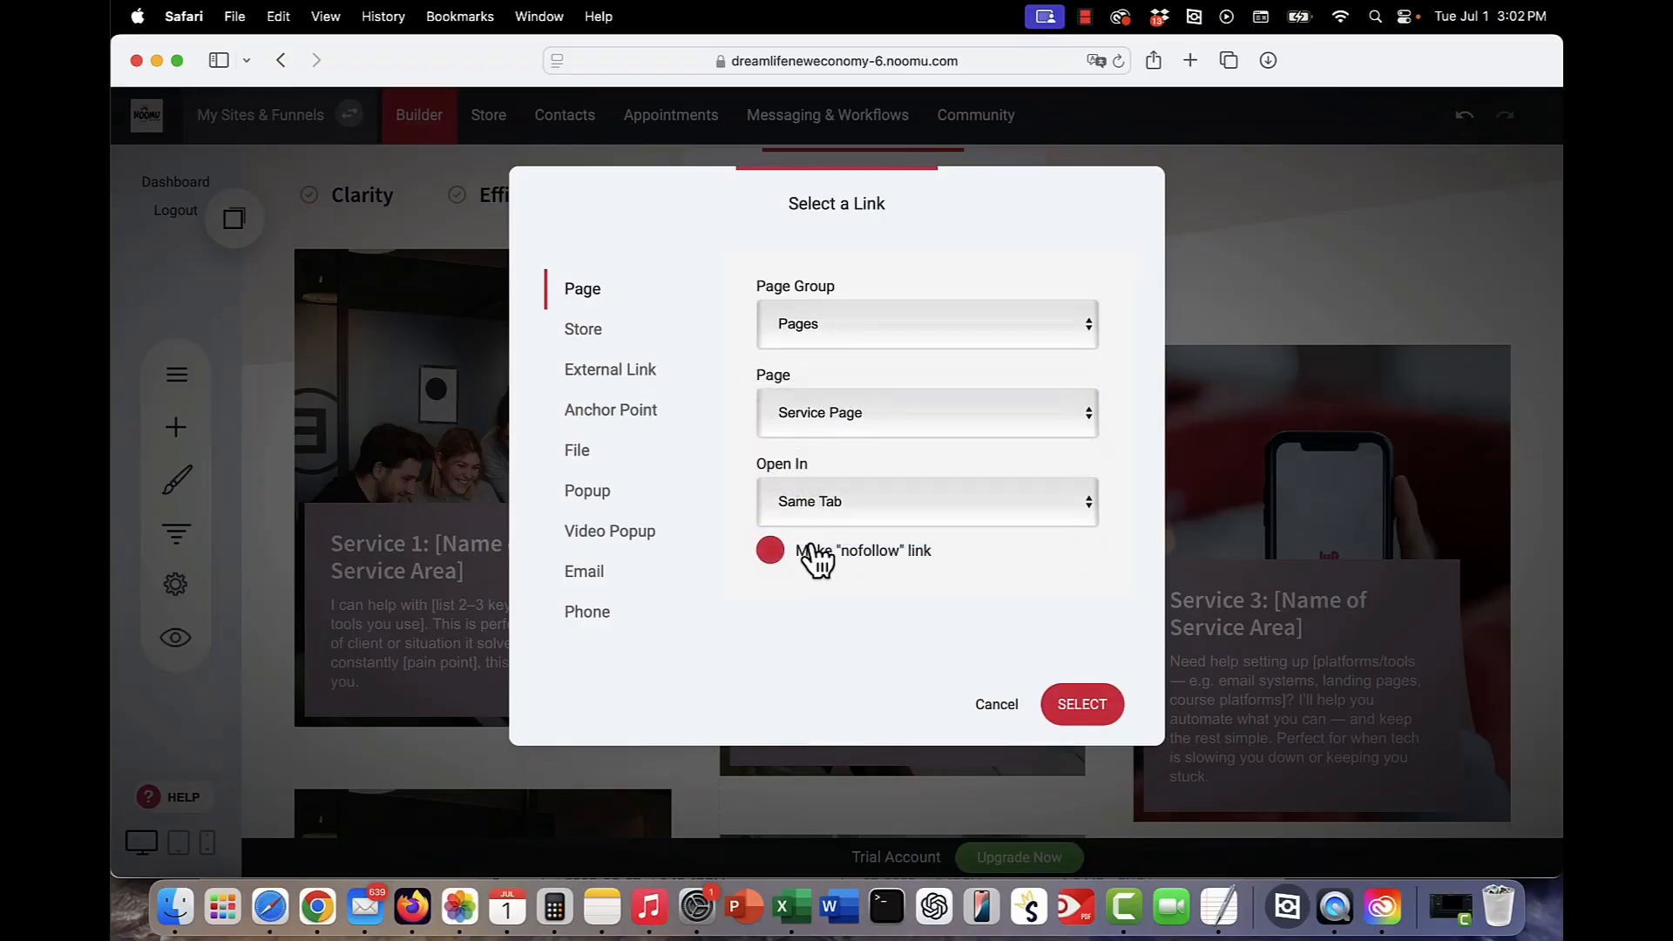
left_click(1089, 710)
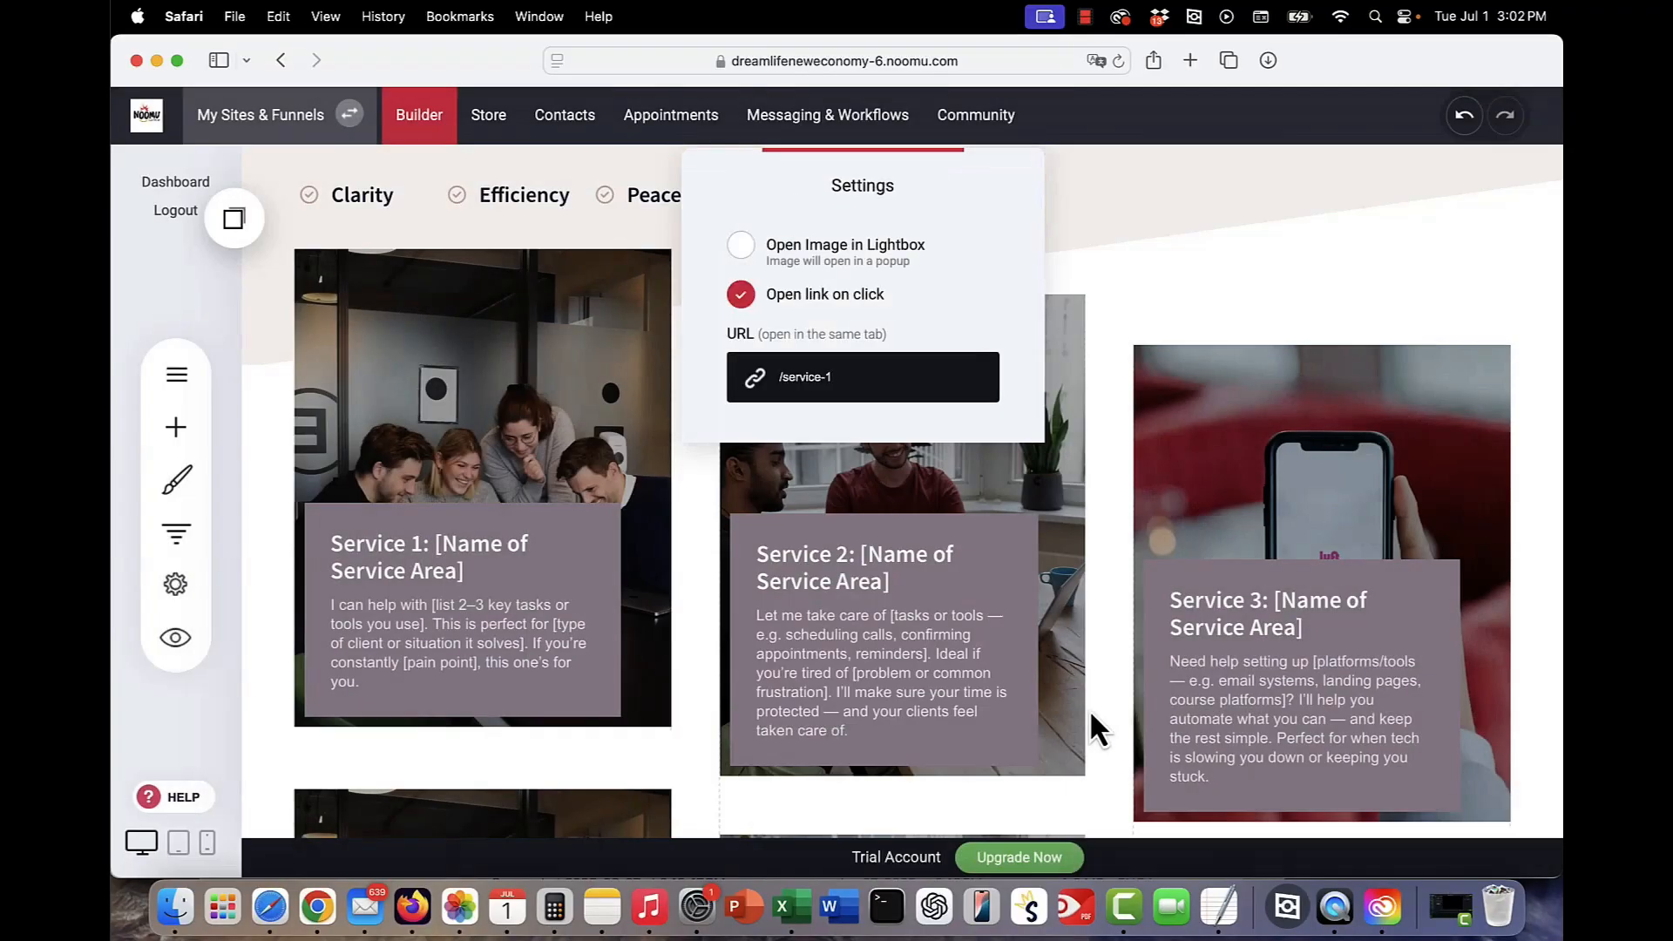
left_click(847, 489)
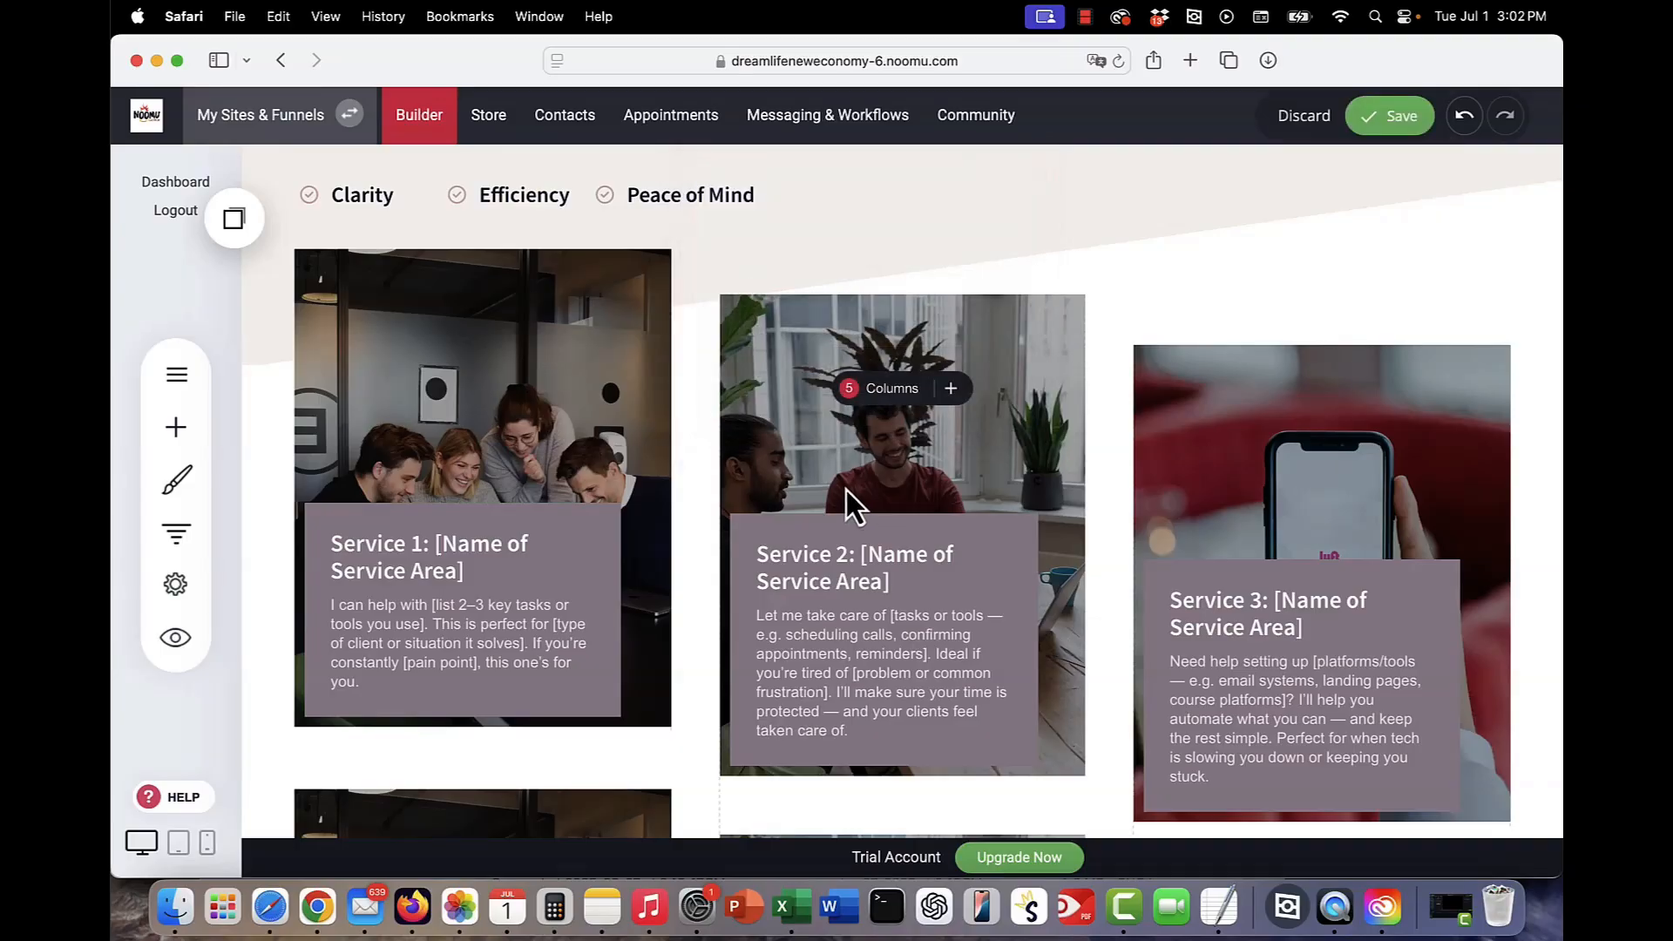
- Hide the "What Clients Say" testimonials heading block below the service cards
scroll(845, 490, "down", 2)
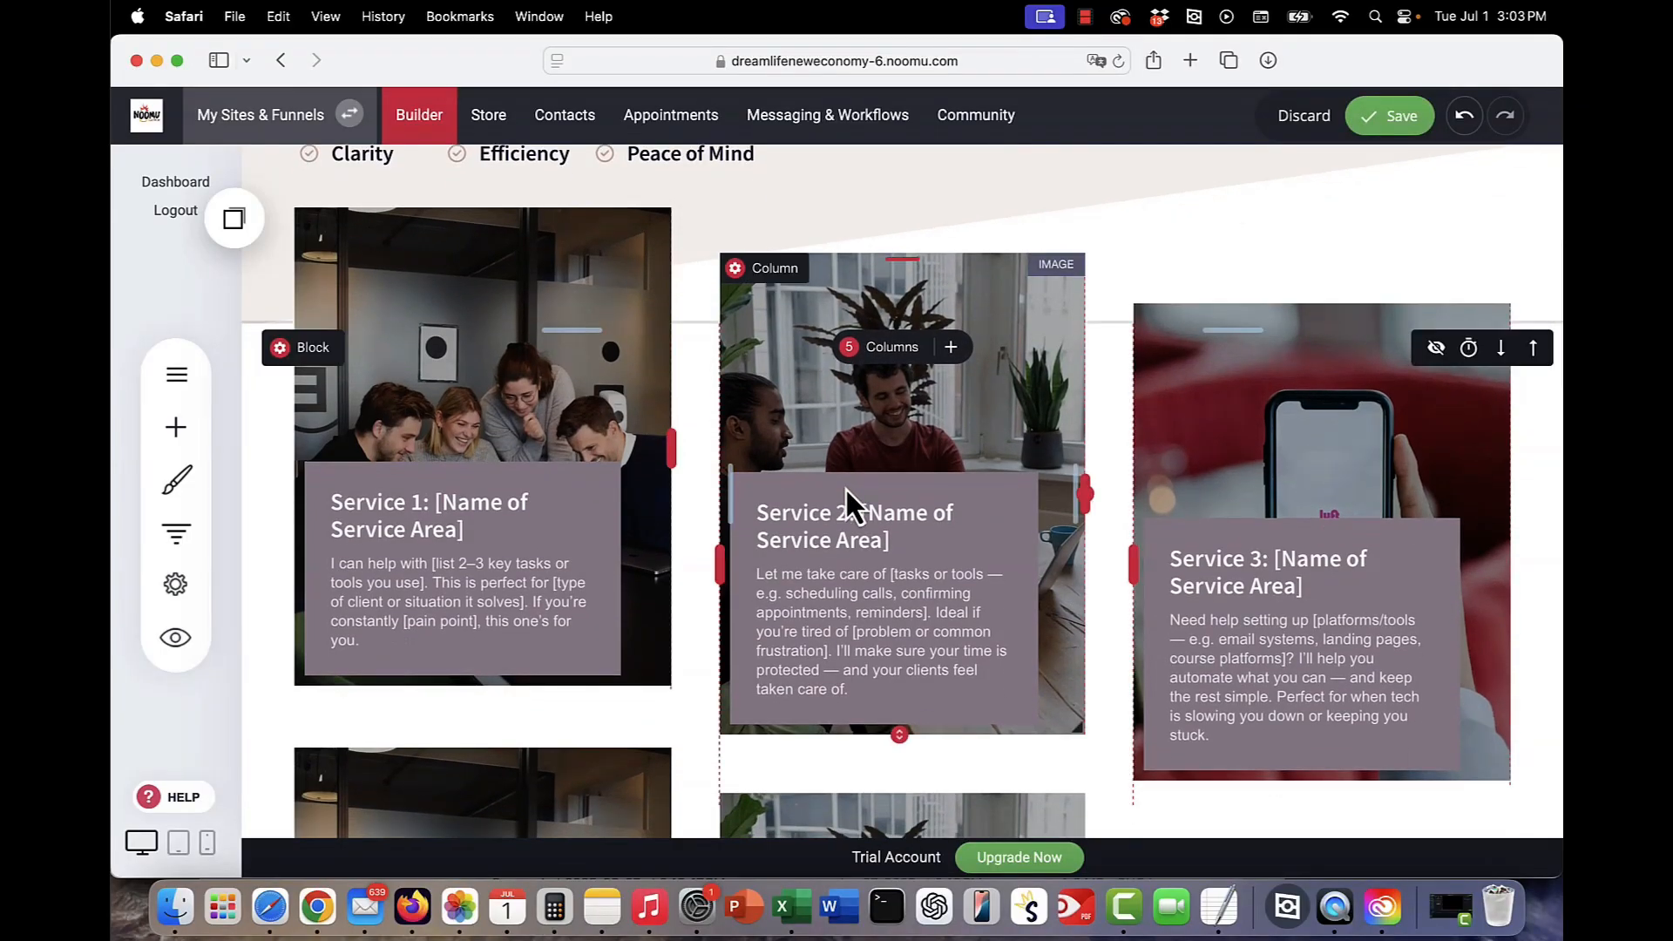
scroll(845, 488, "down", 5)
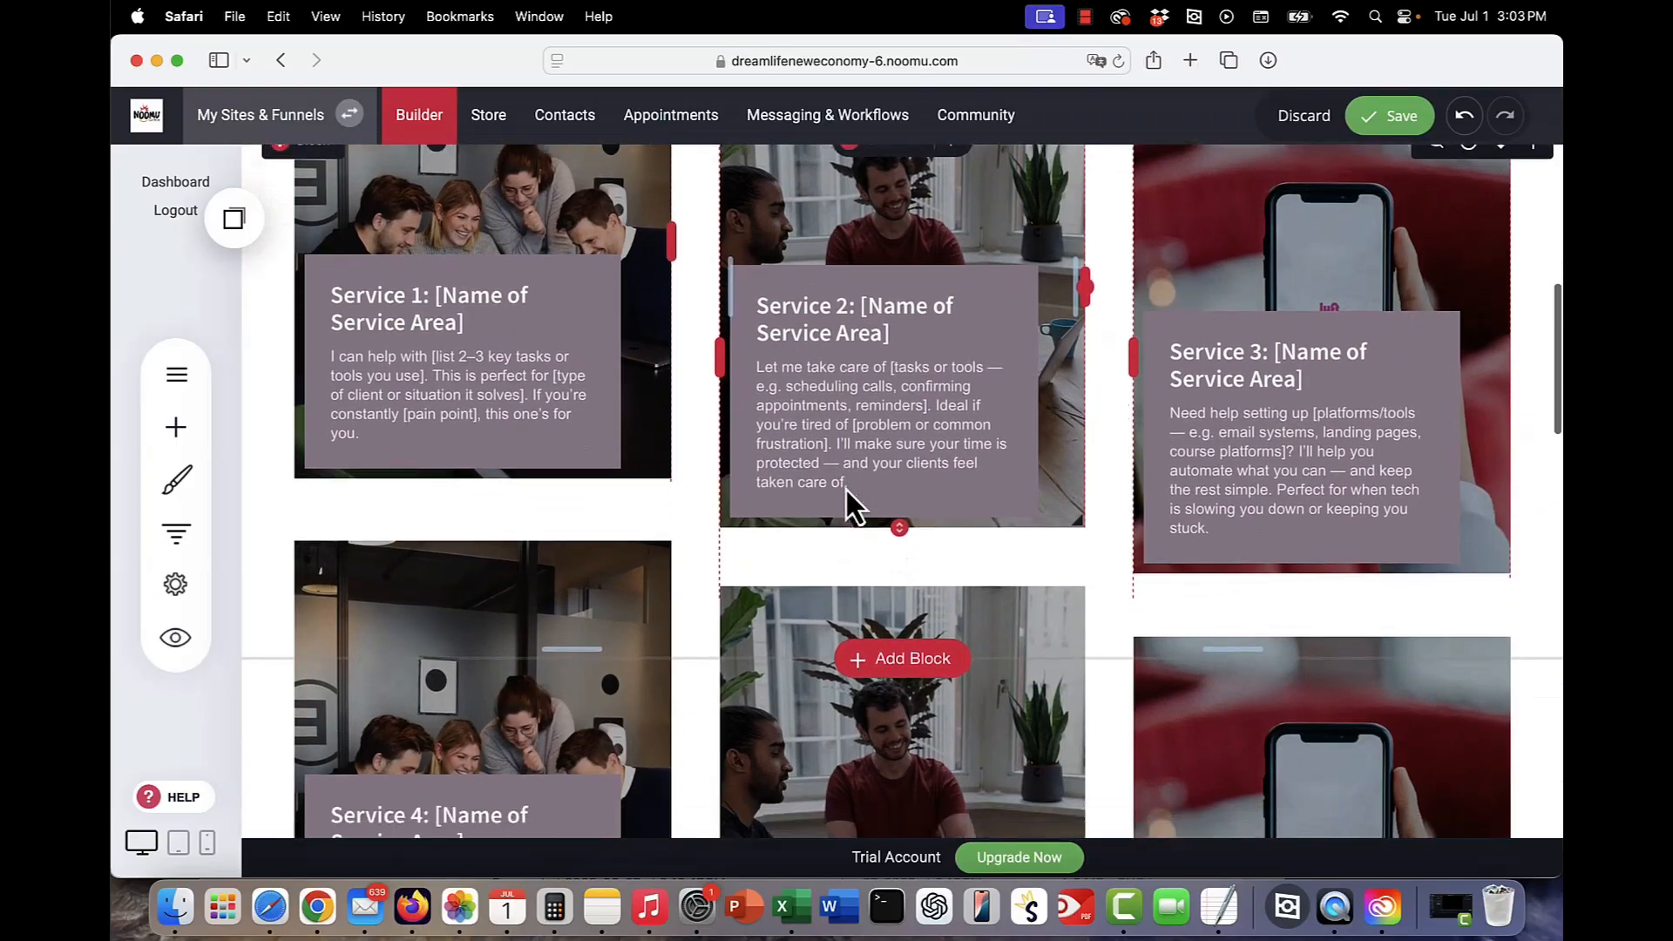
scroll(845, 489, "down", 10)
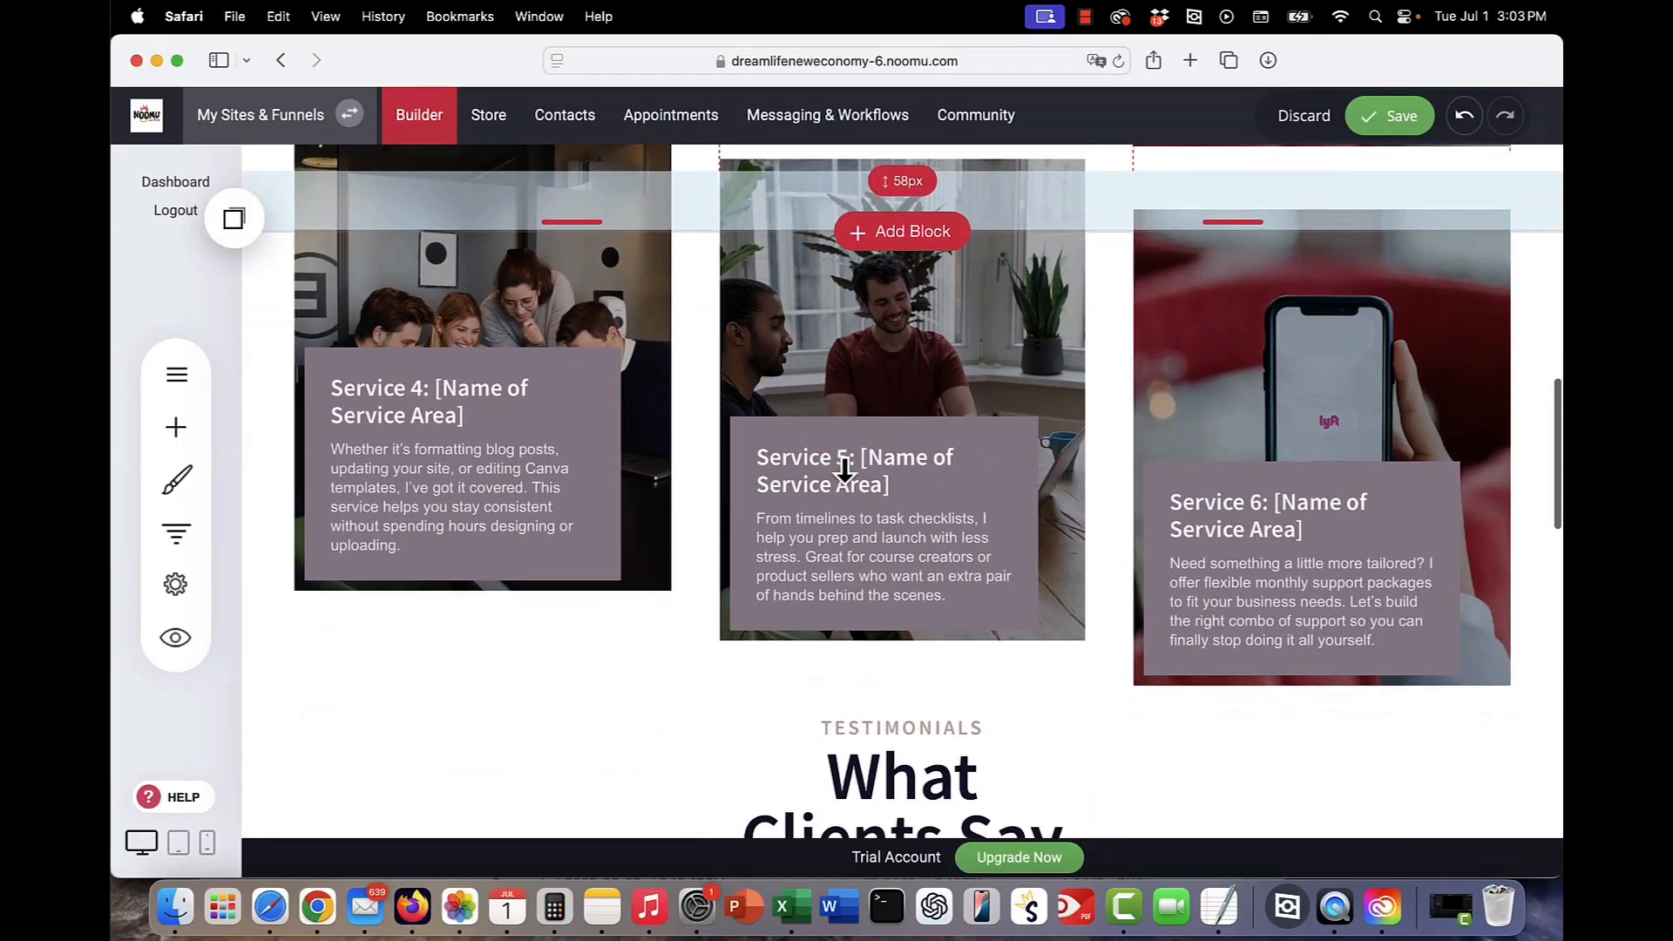
scroll(845, 470, "down", 9)
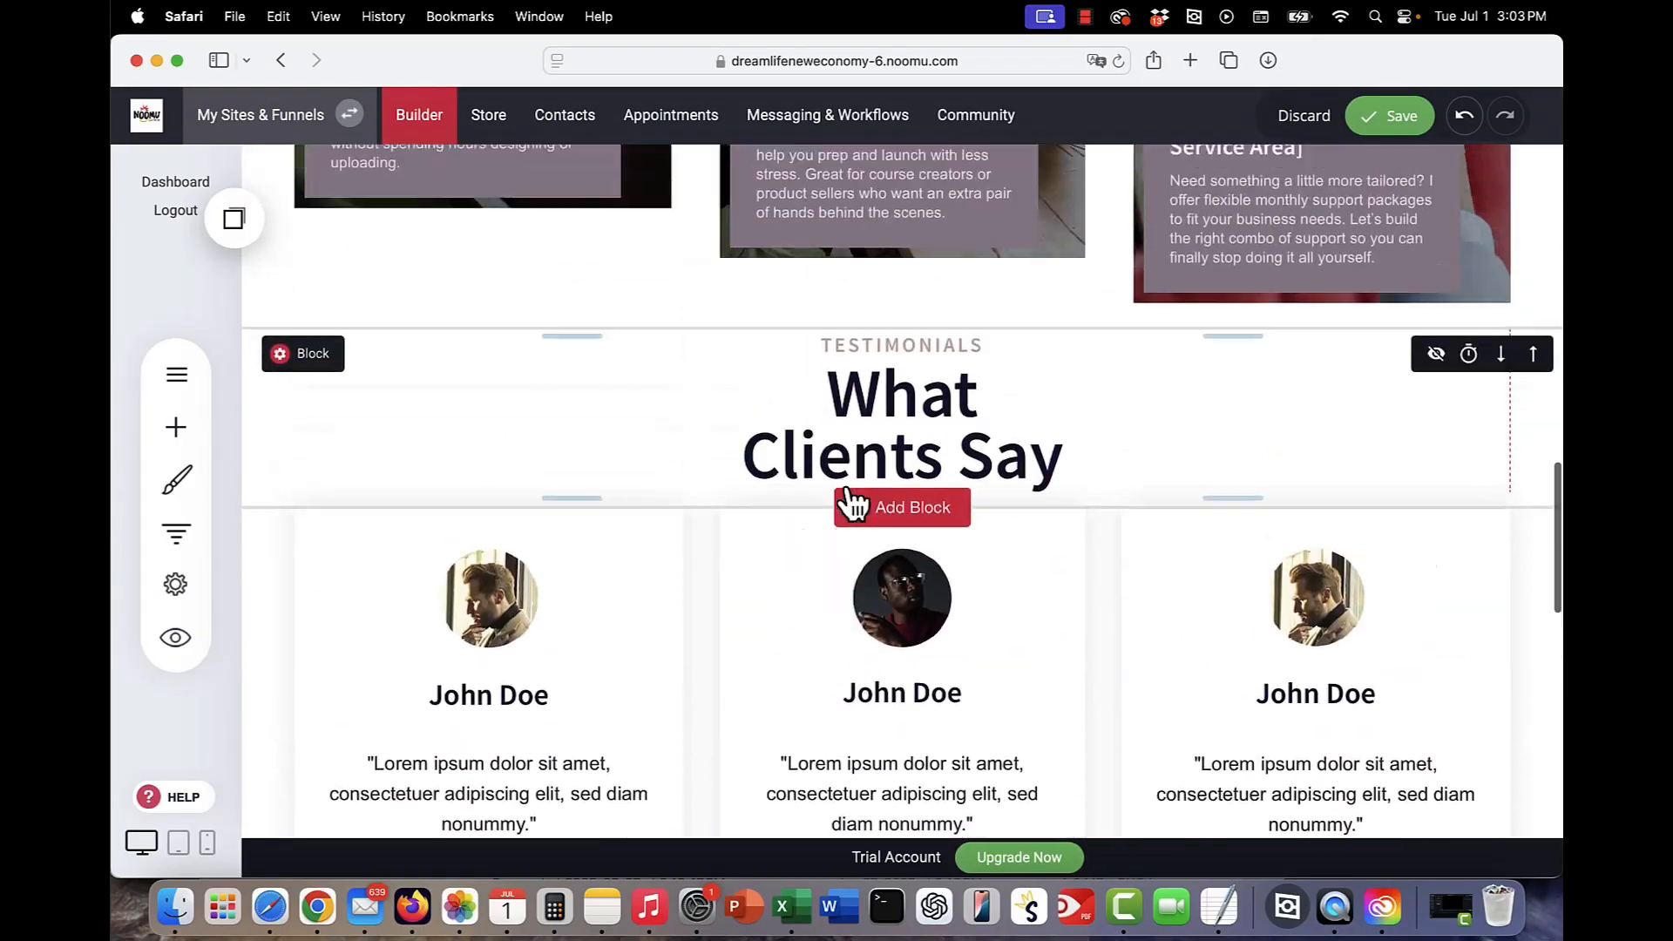
scroll(852, 503, "up", 1)
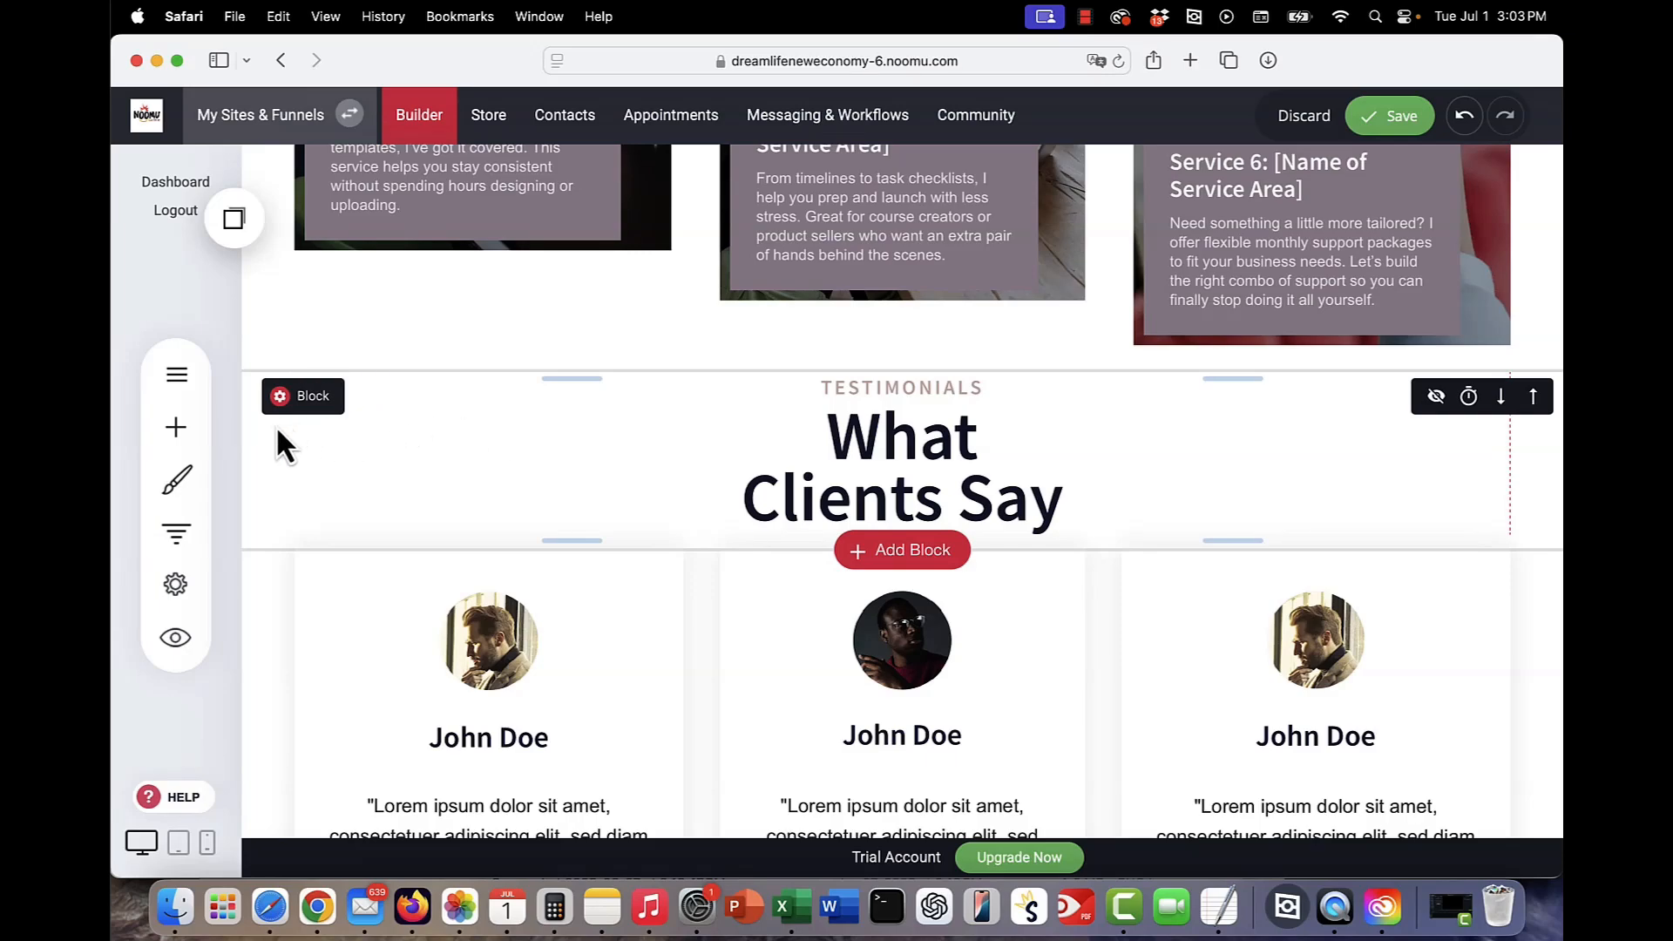
mouse_move(297, 427)
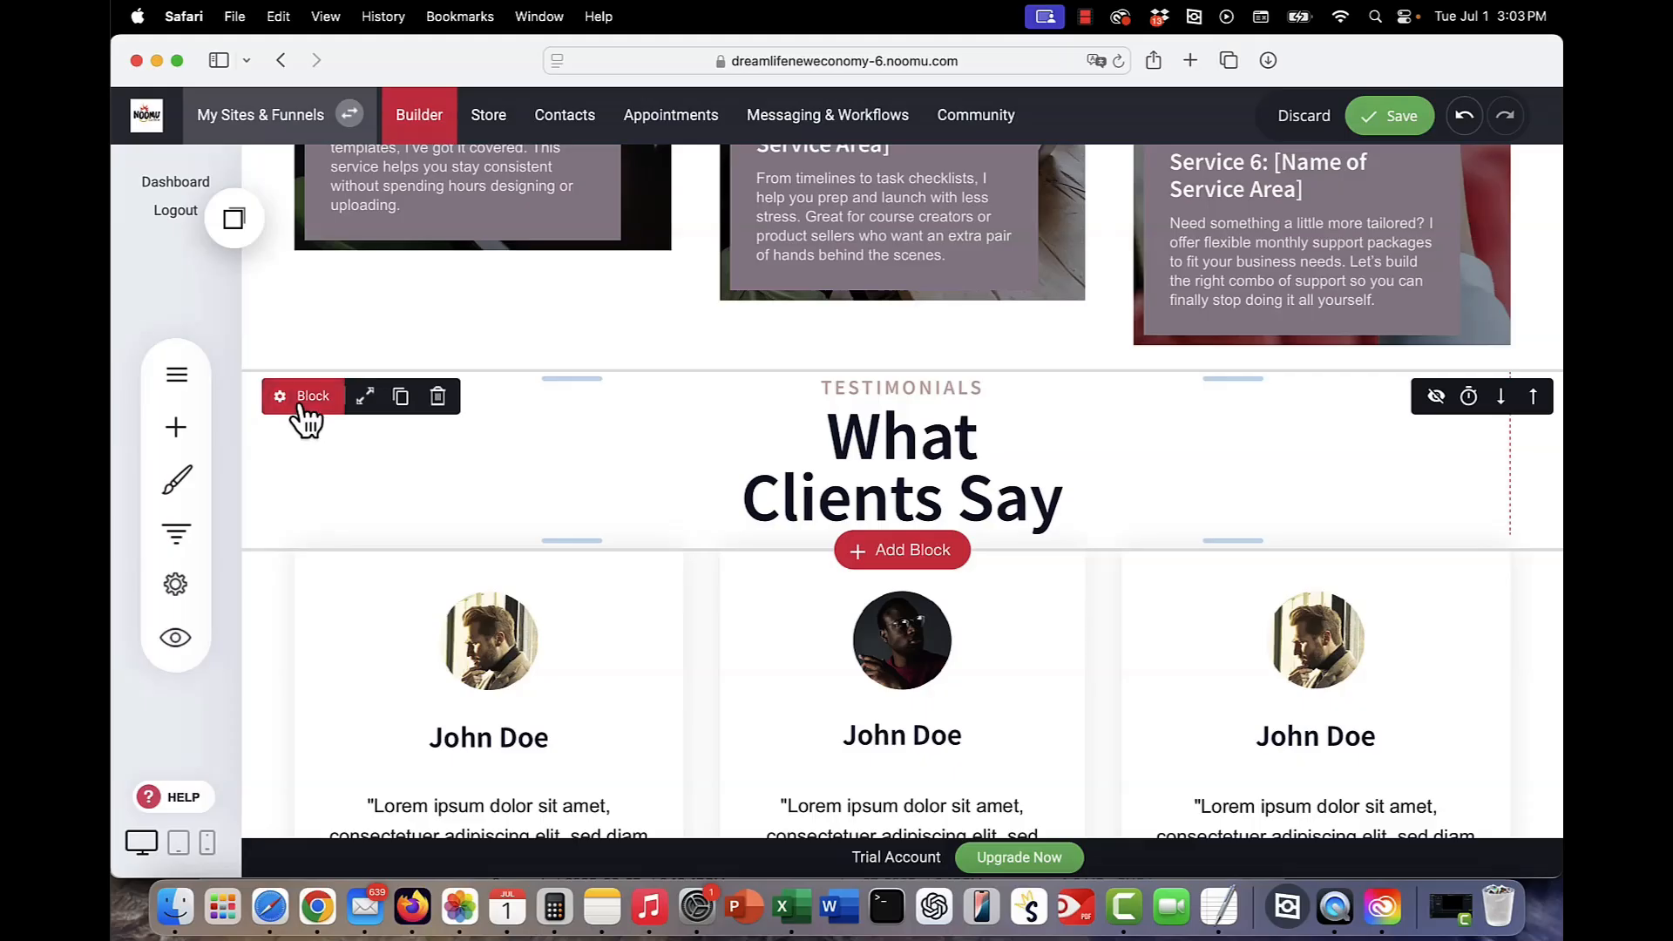
left_click(1436, 398)
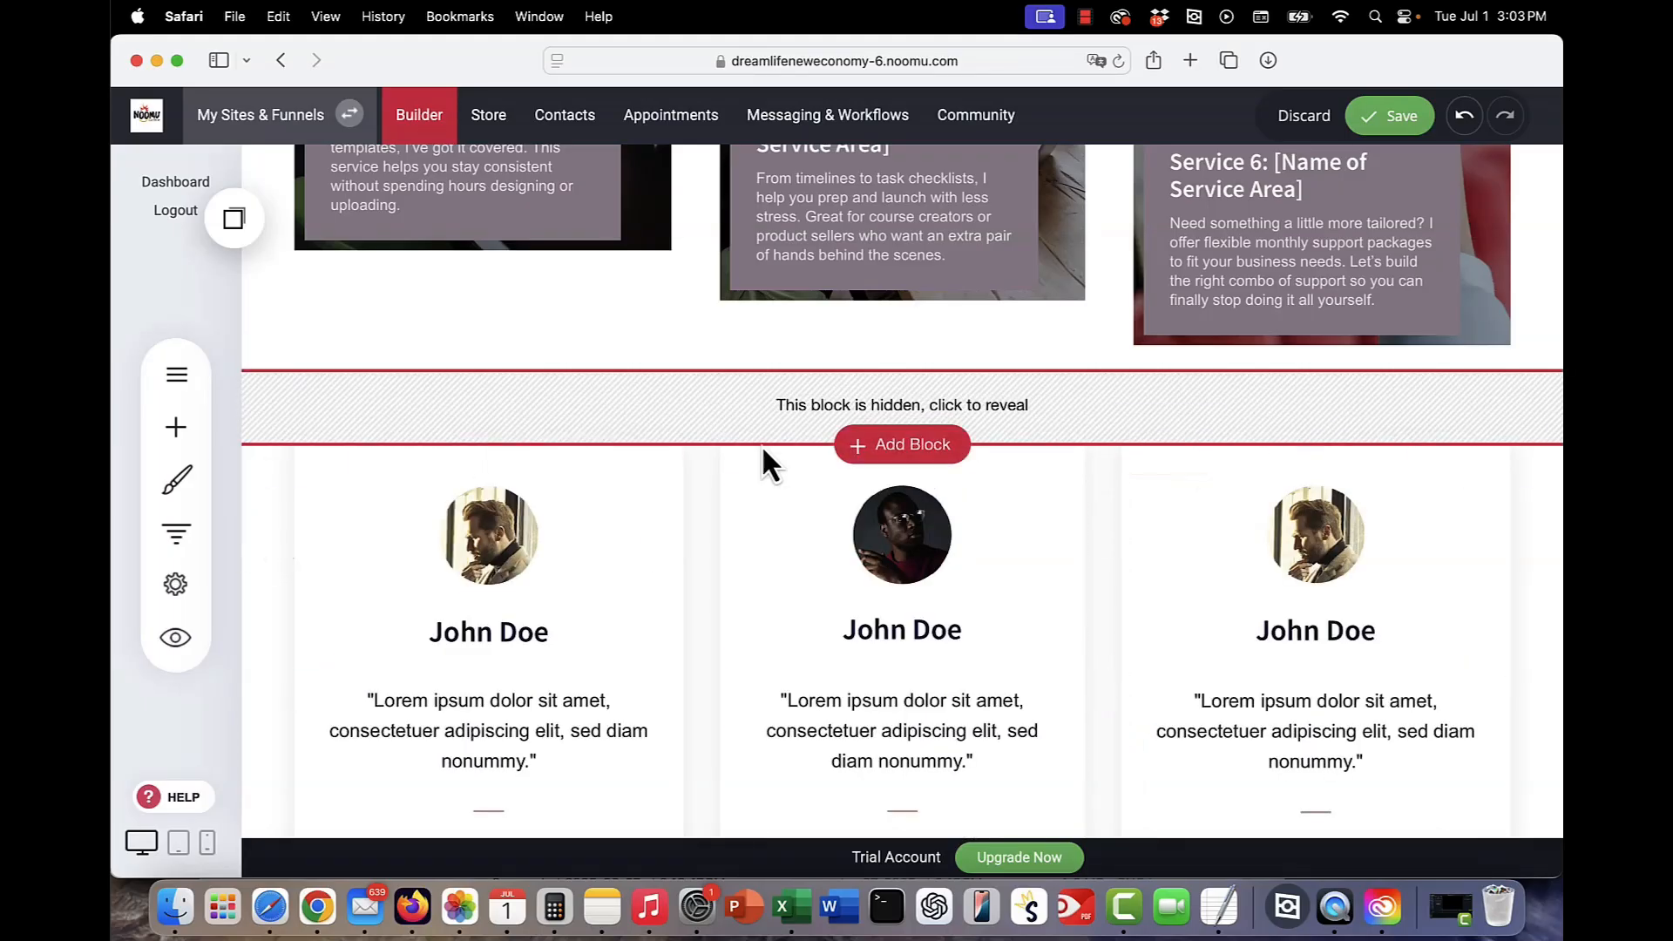
- Hide the testimonial cards block, reveal it again, and select the first testimonial's image
left_click(1435, 466)
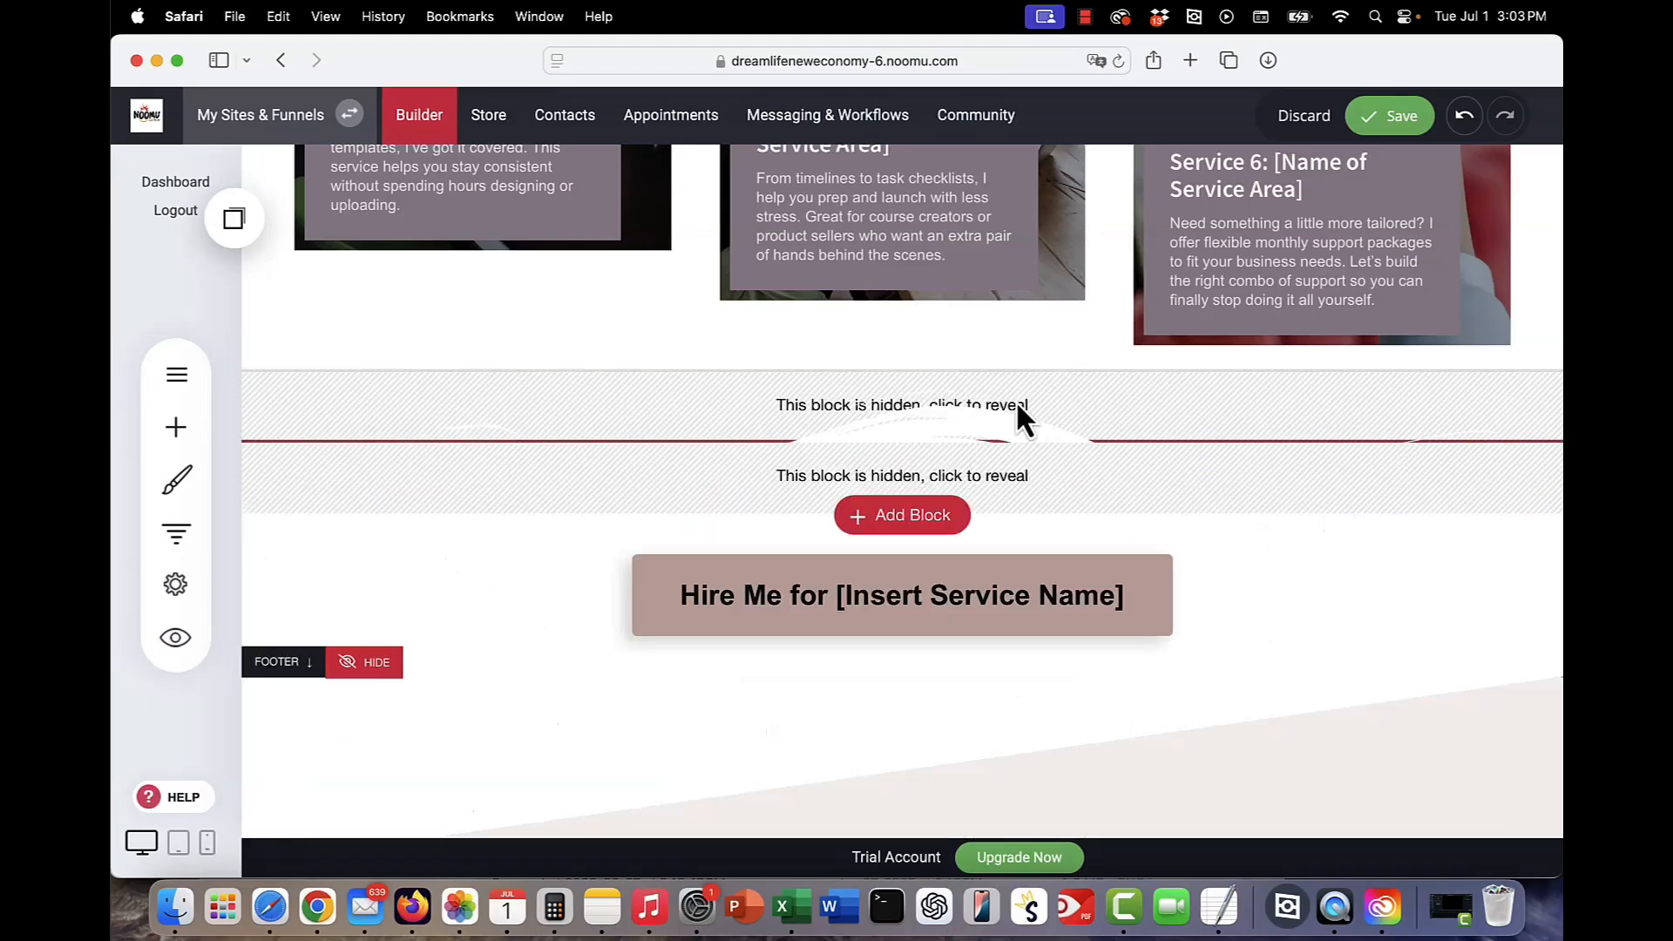
left_click(980, 477)
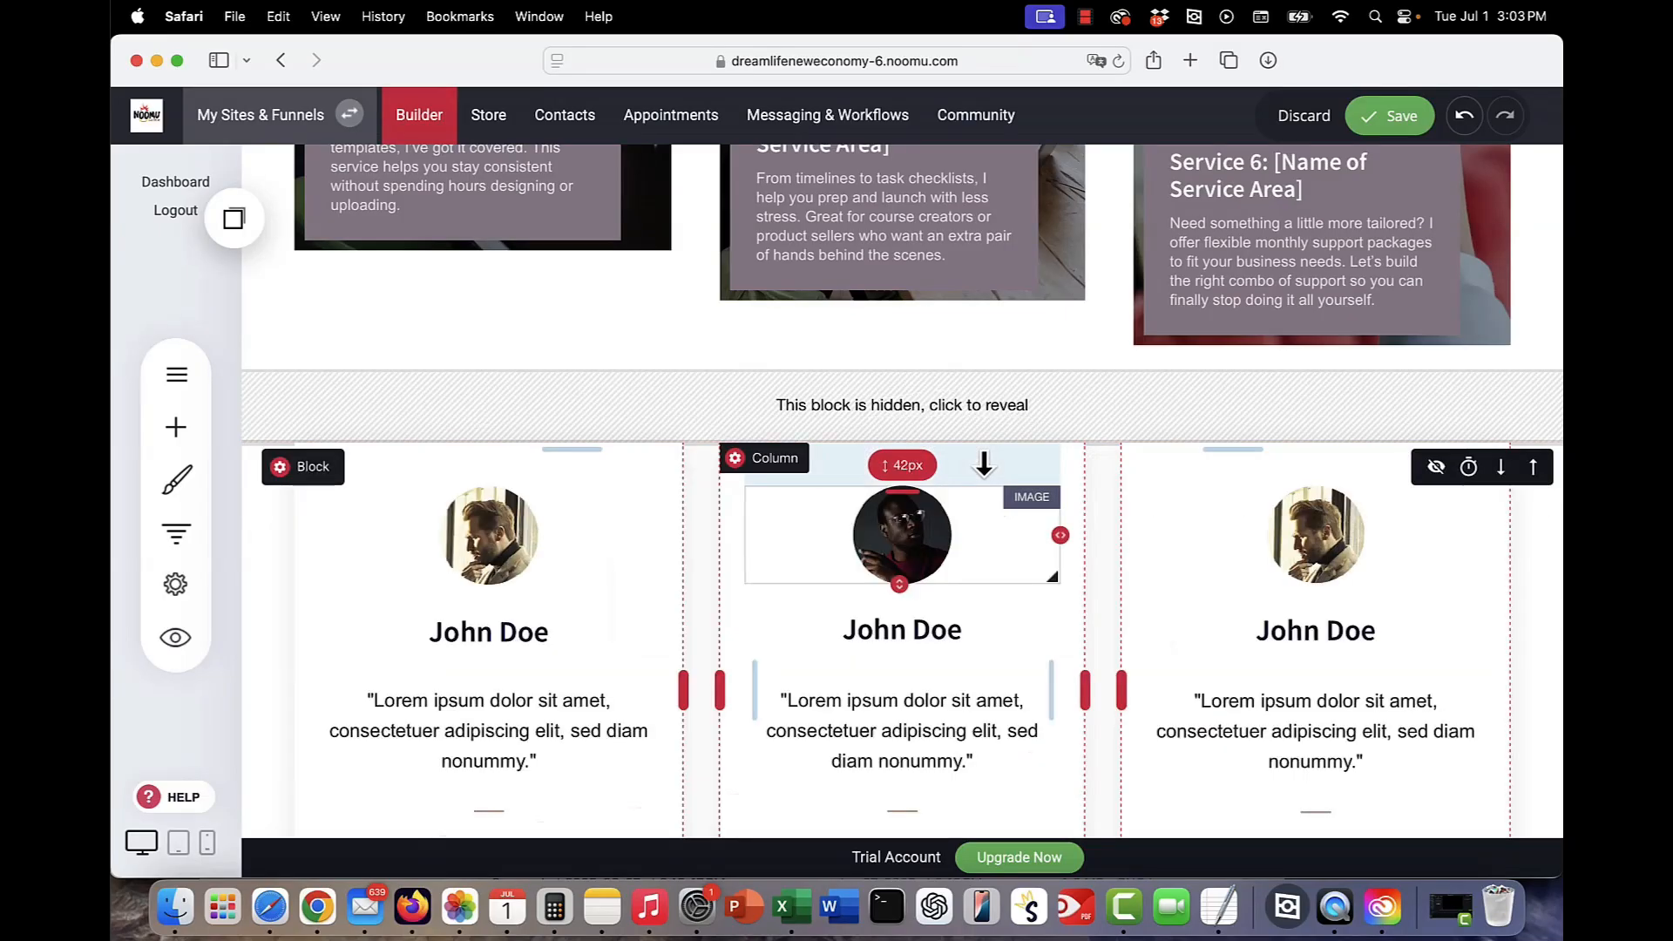
left_click(479, 535)
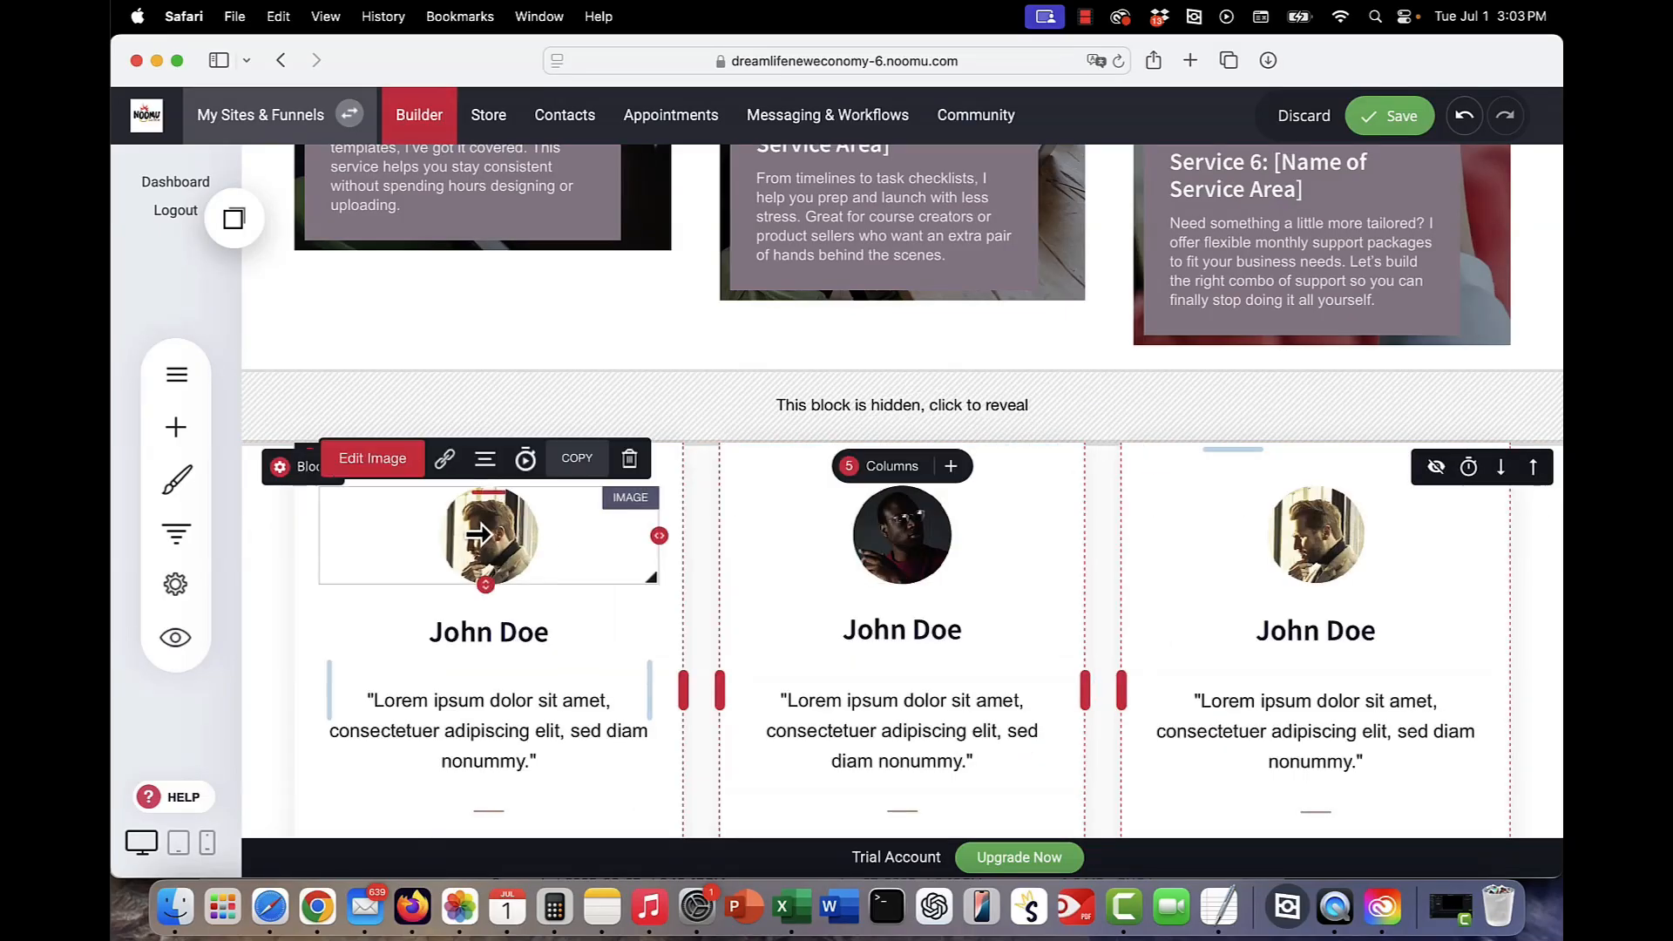
- Save the changes to the Services page and open the Service Page for editing
scroll(486, 601, "down", 5)
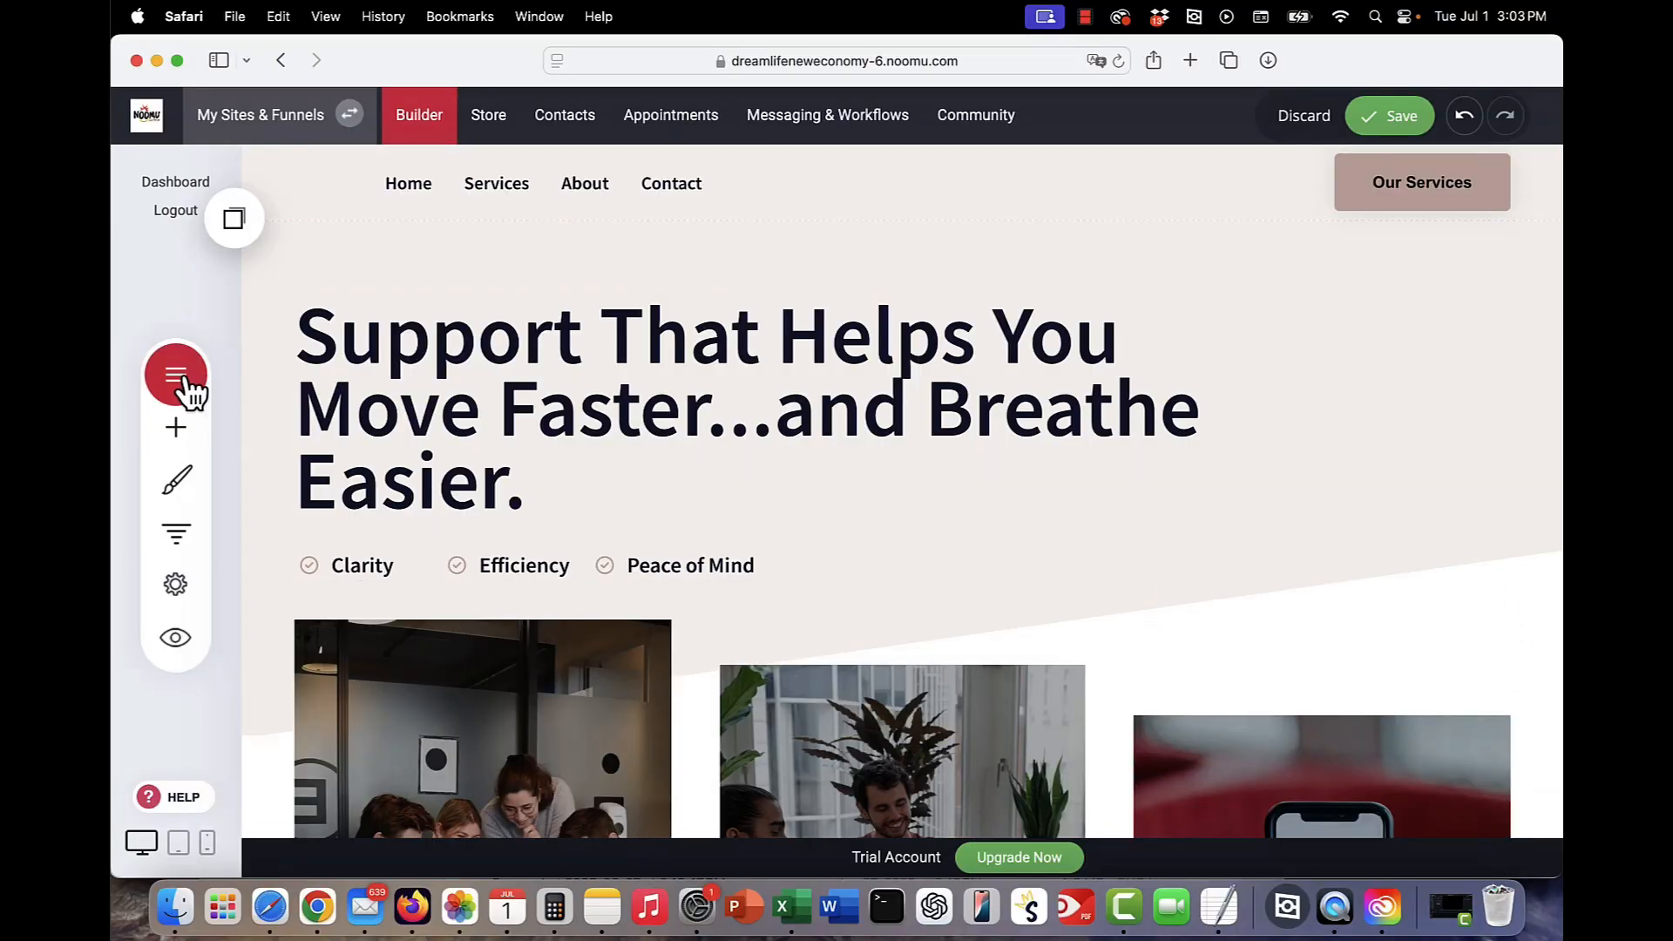
scroll(679, 478, "down", 6)
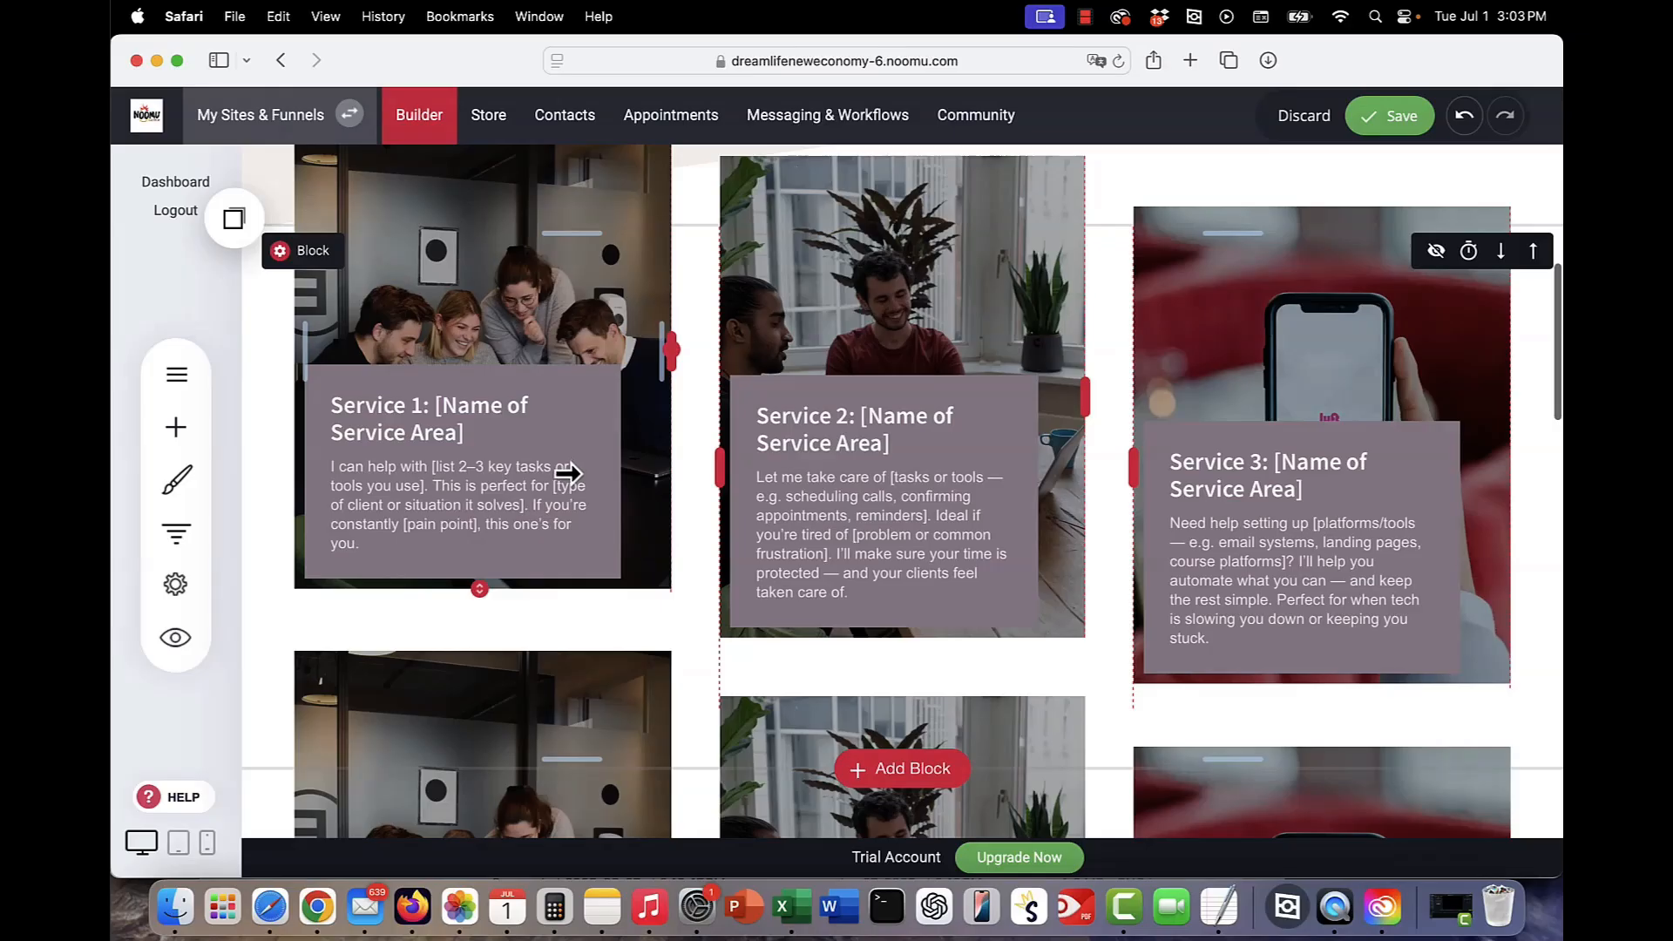
scroll(1135, 489, "up", 6)
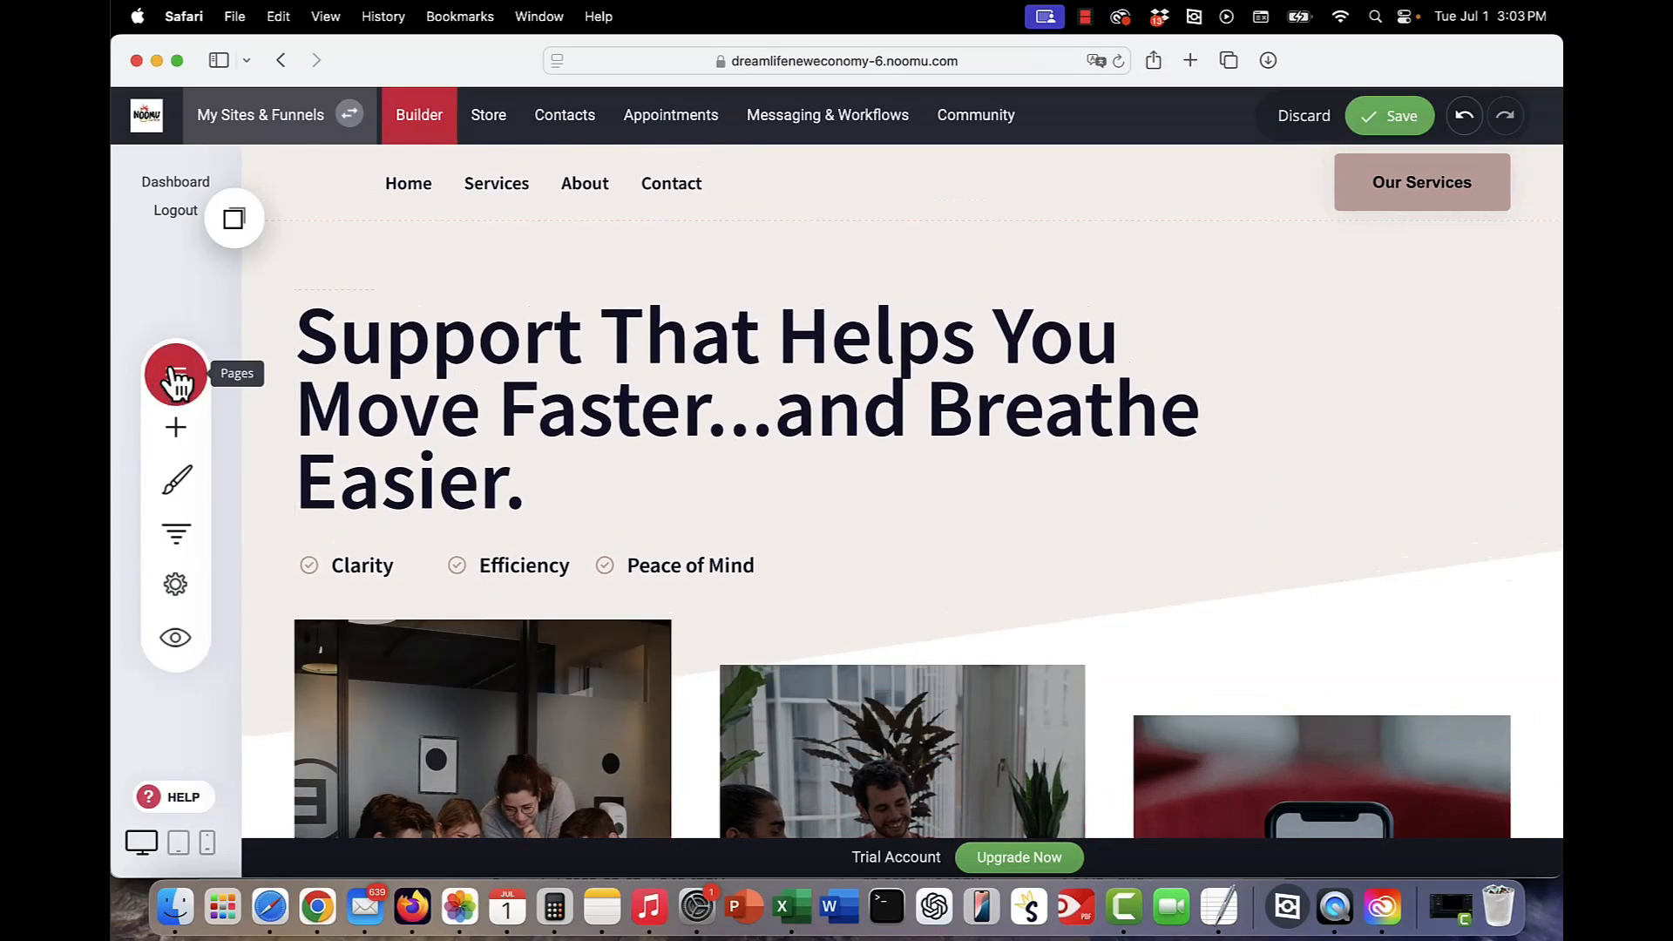
left_click(177, 378)
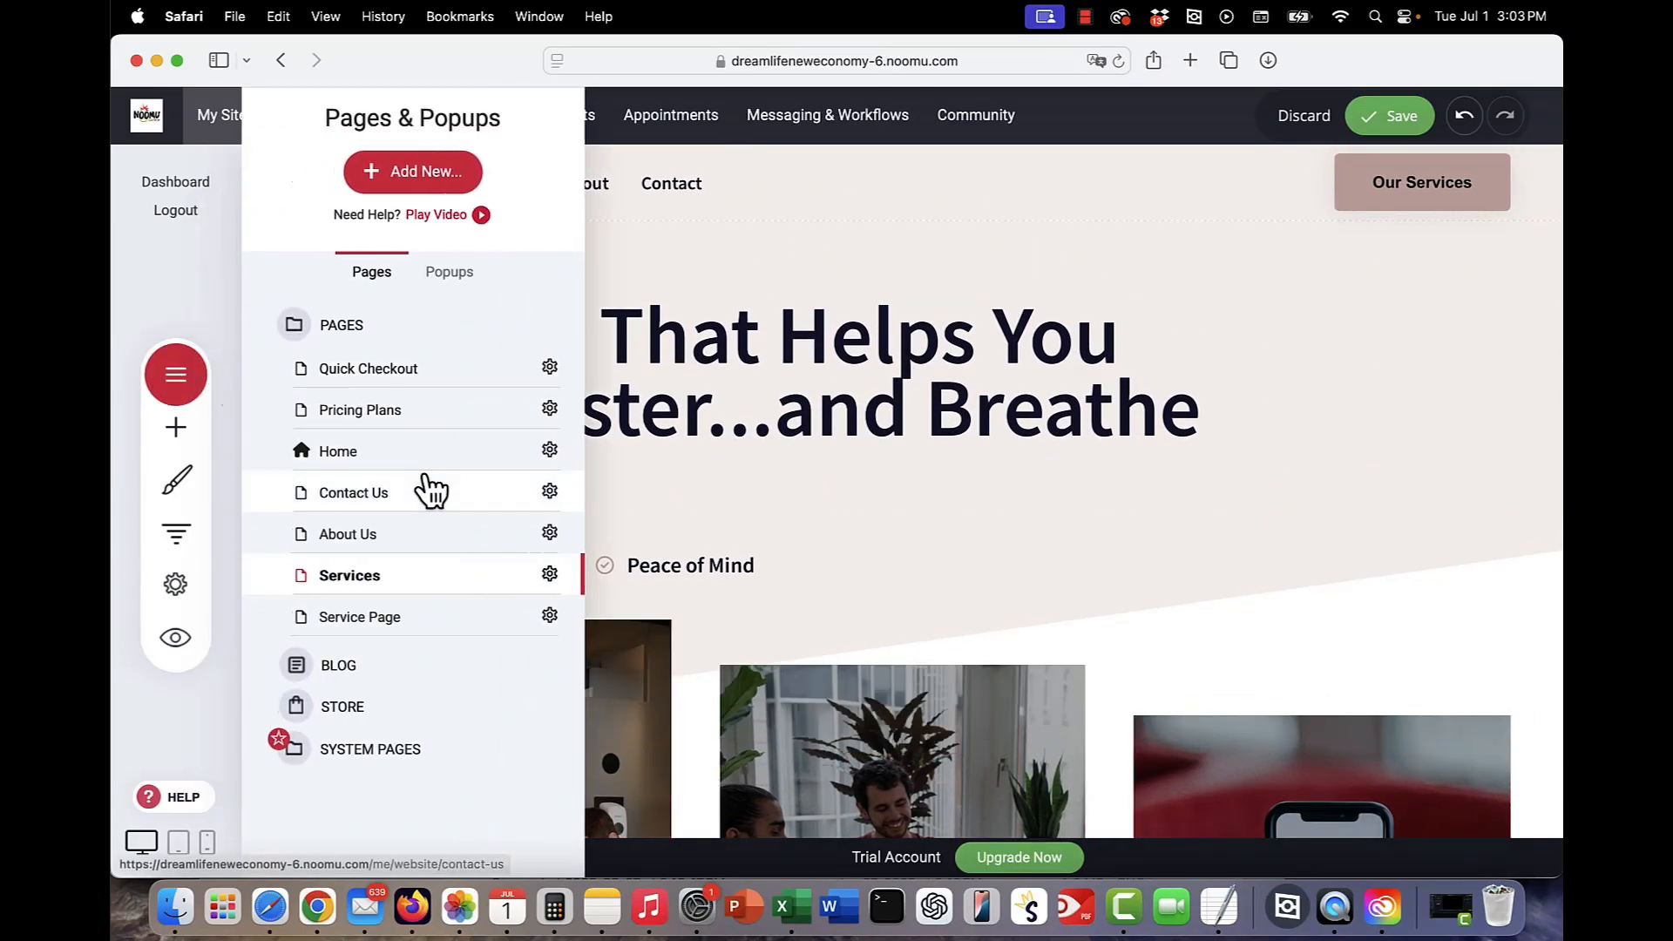
left_click(373, 623)
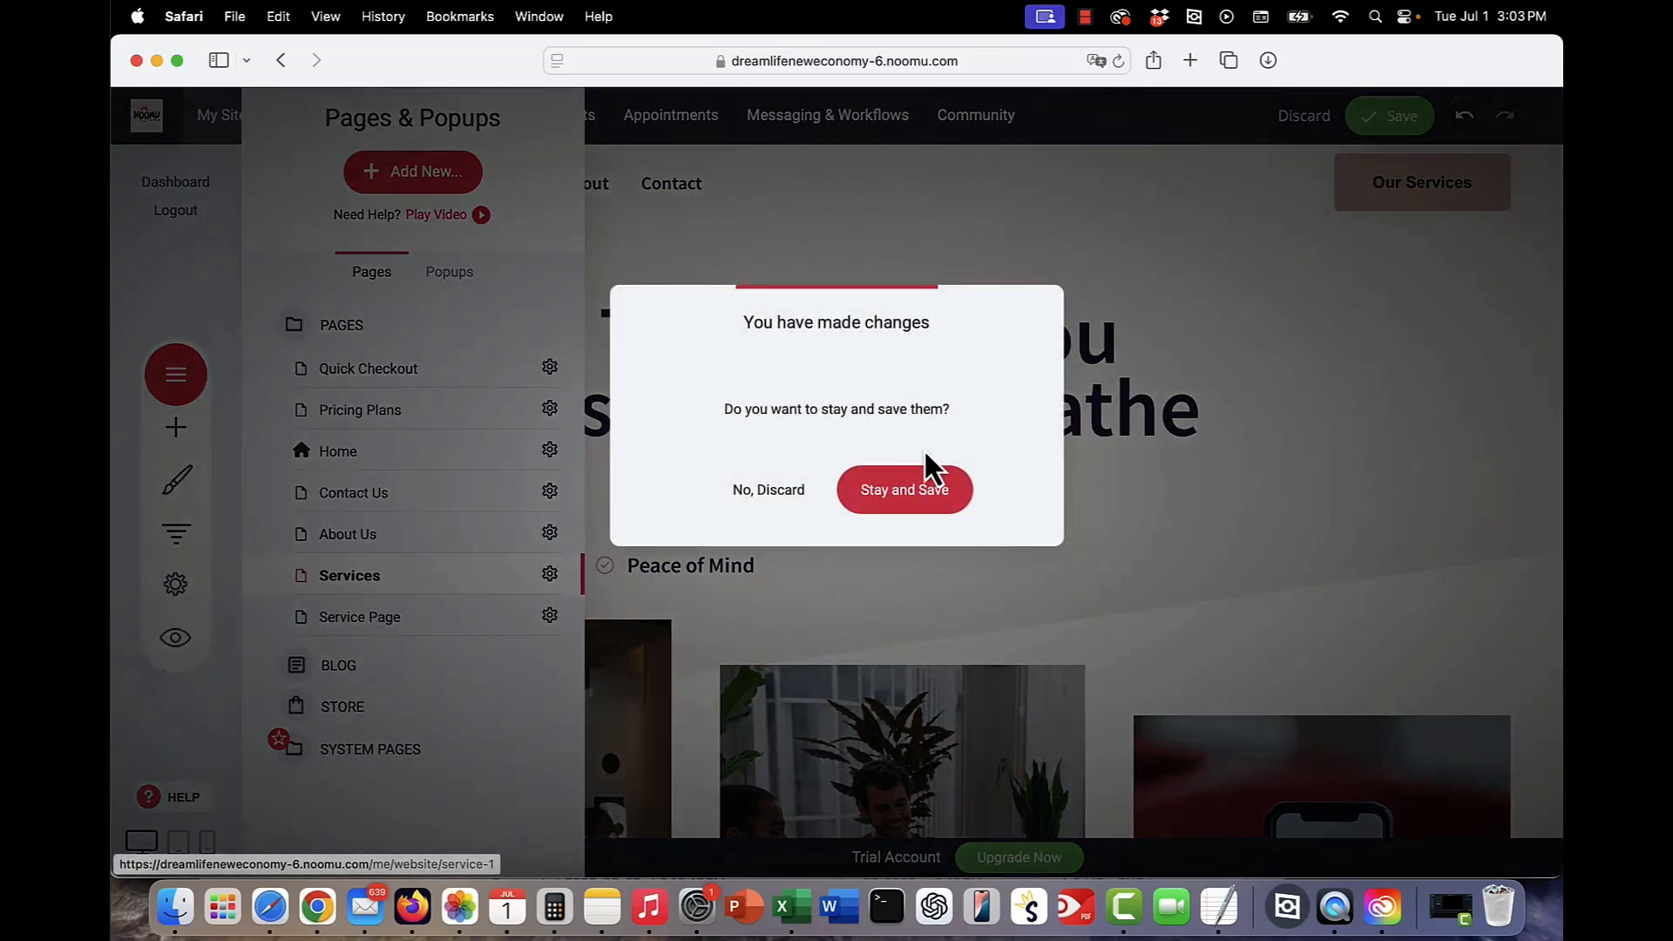
left_click(860, 489)
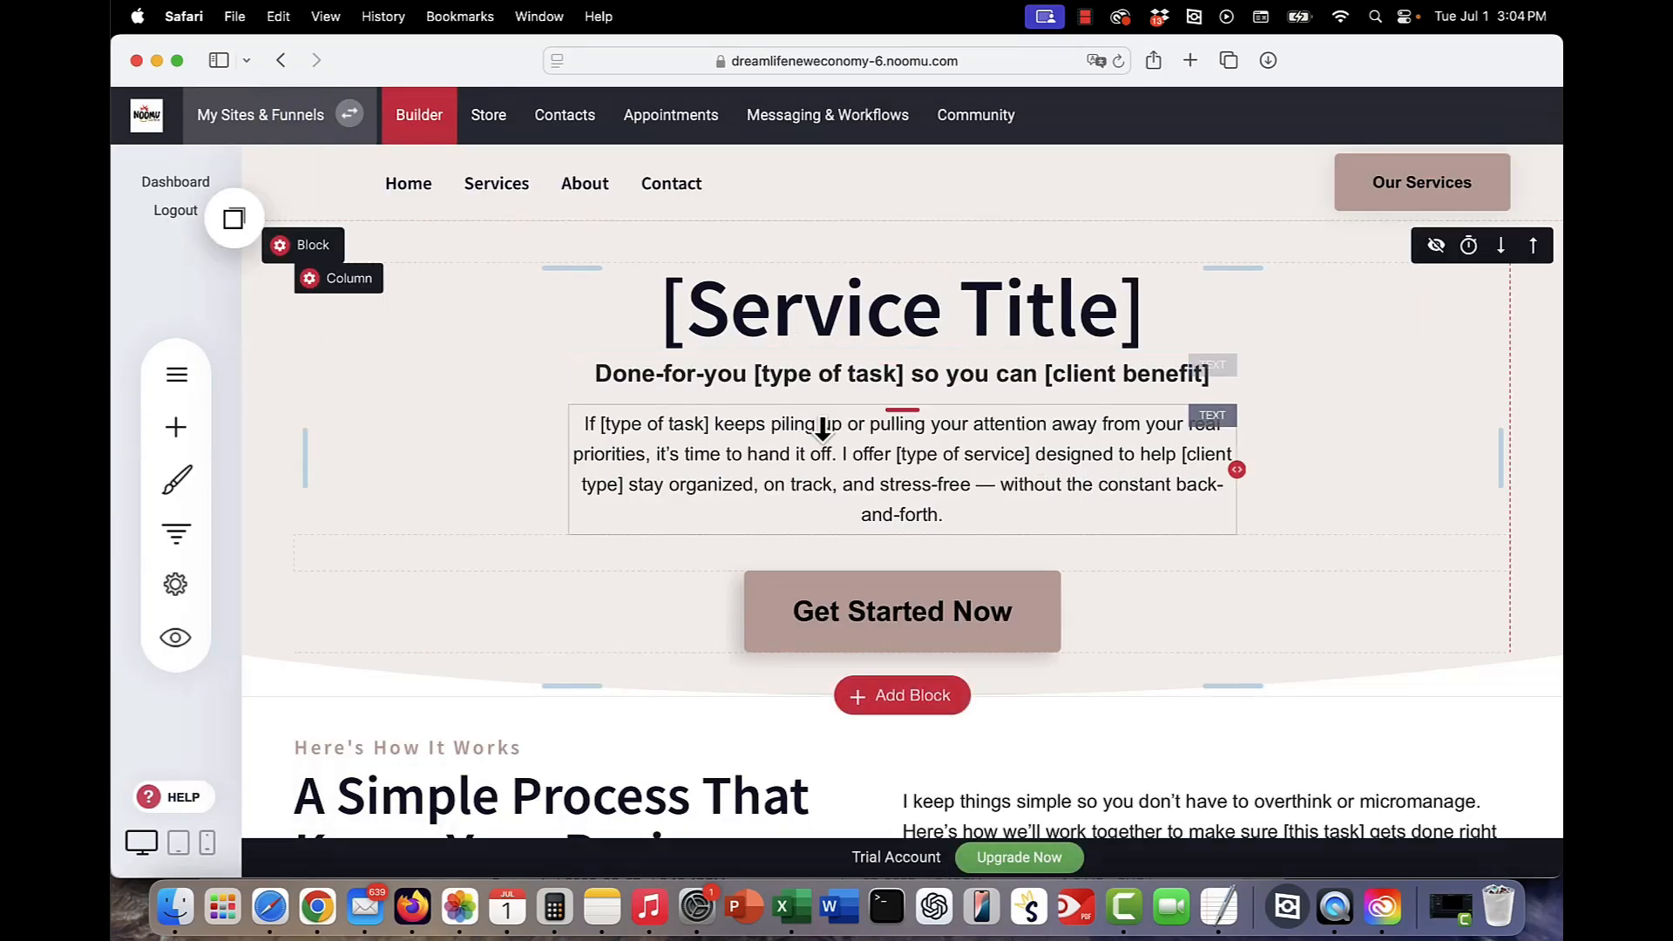
- Review the Service Page's service title, process heading and three step cards, and select the "Get Started Now" button
scroll(821, 430, "down", 3)
scroll(822, 430, "down", 3)
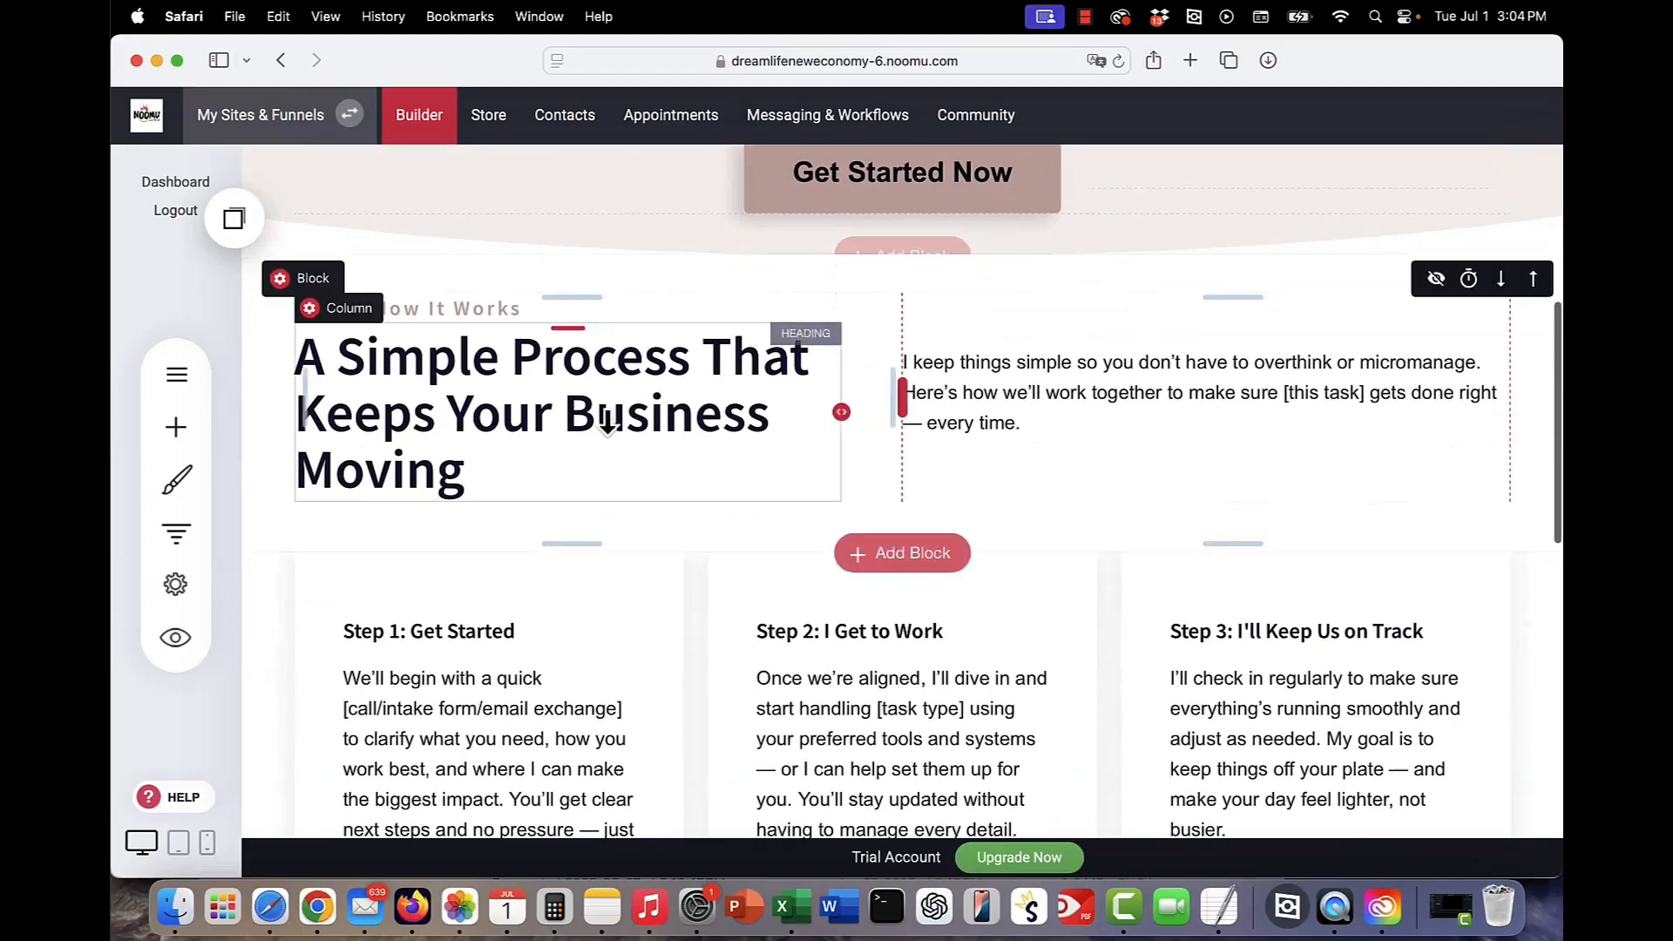
scroll(965, 376, "down", 4)
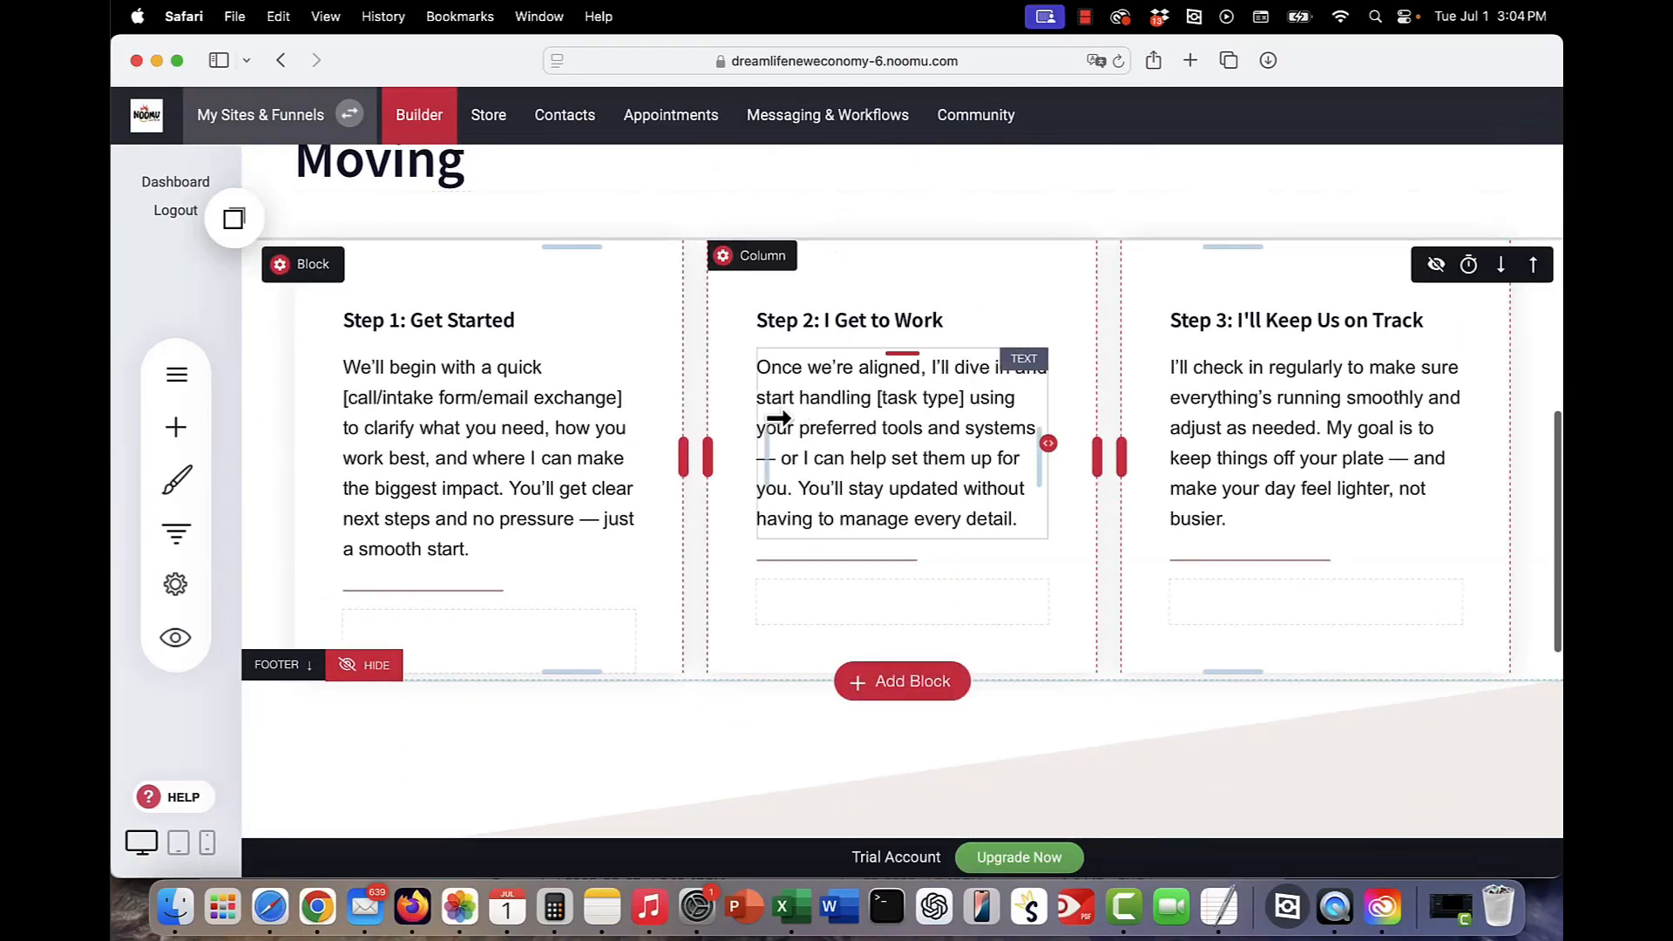
scroll(778, 419, "down", 4)
scroll(792, 404, "up", 15)
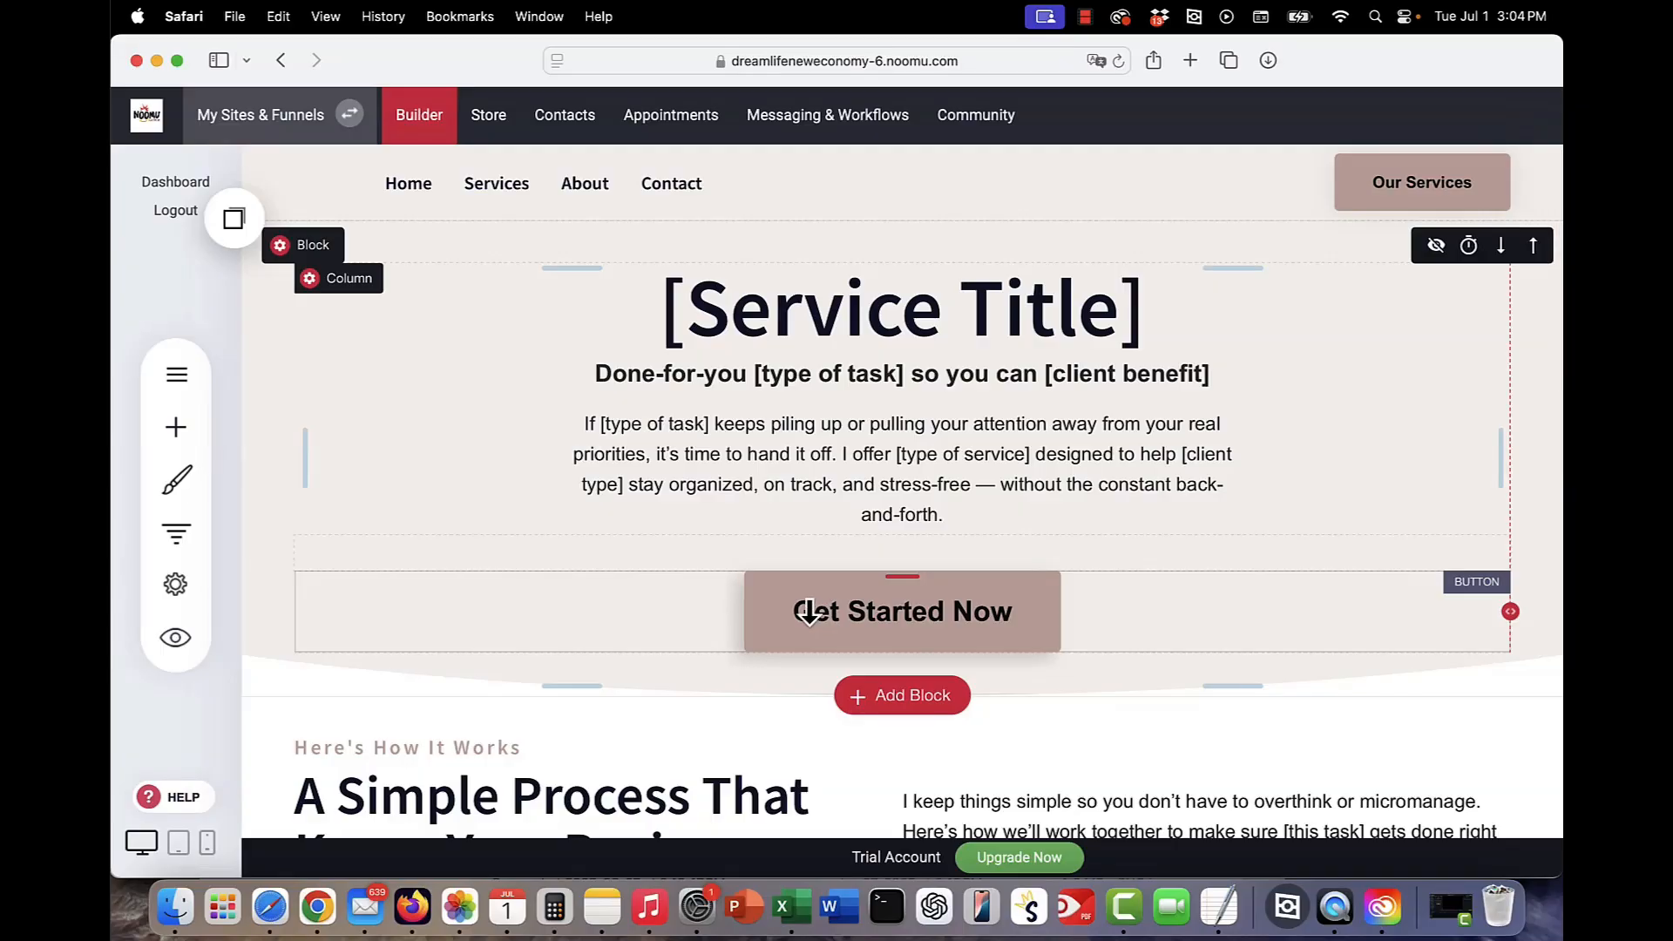
left_click(809, 612)
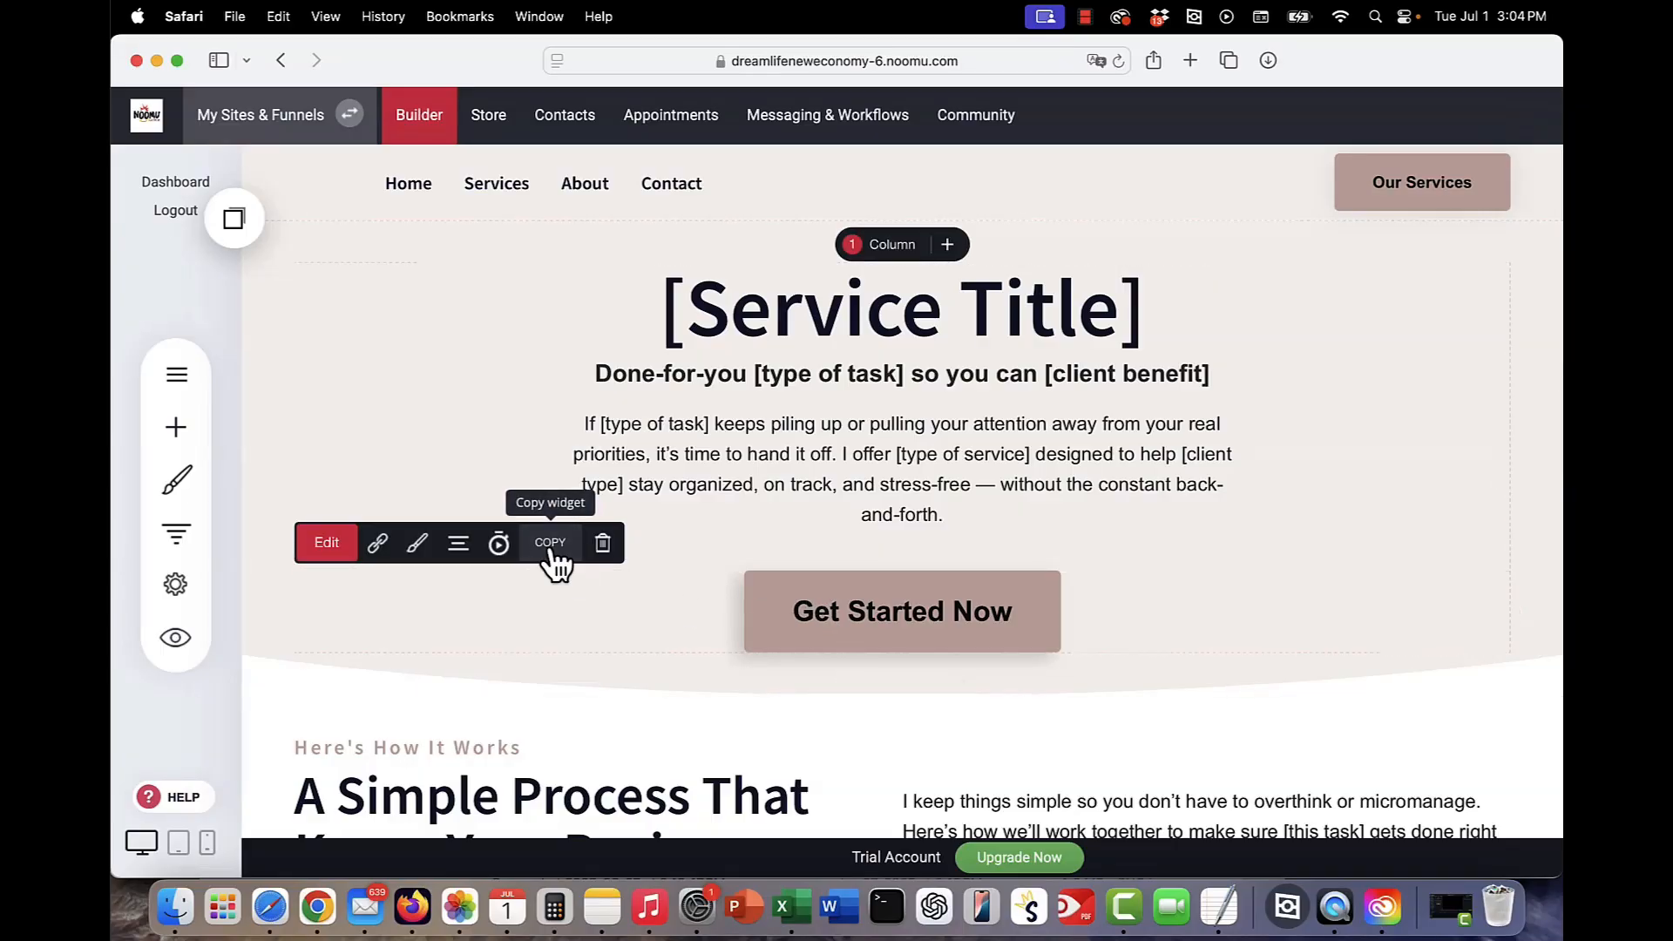
- Save the copied "Get Started Now" button to the account as "services button" and check the saved elements list
left_click(233, 224)
mouse_move(459, 410)
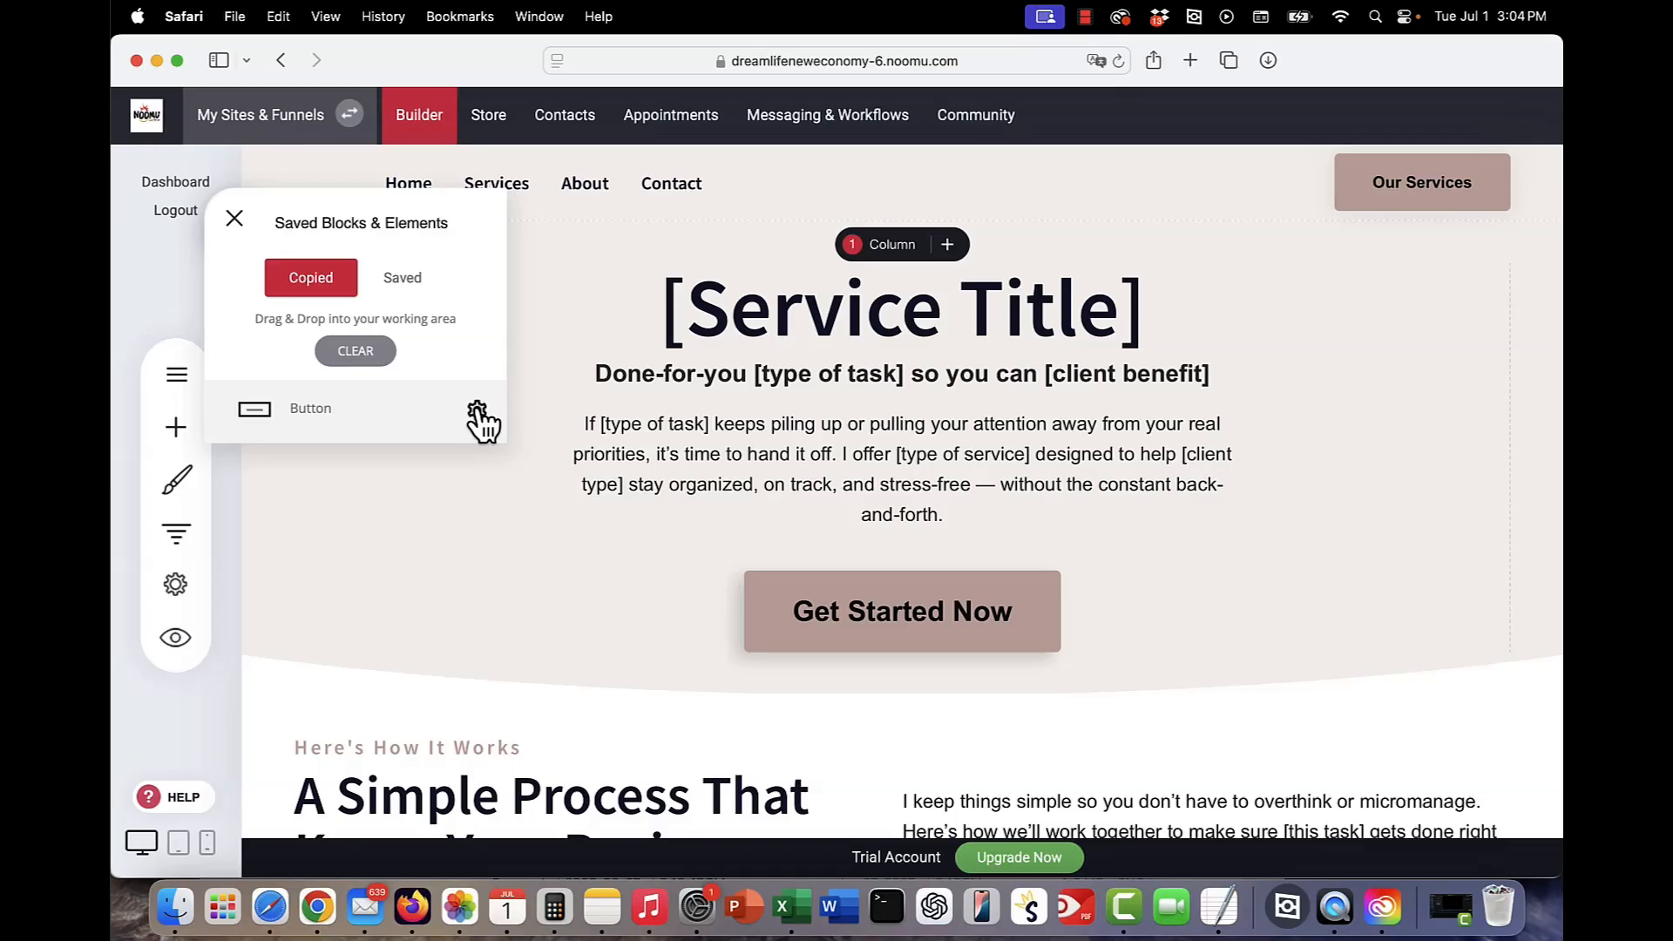
left_click(478, 414)
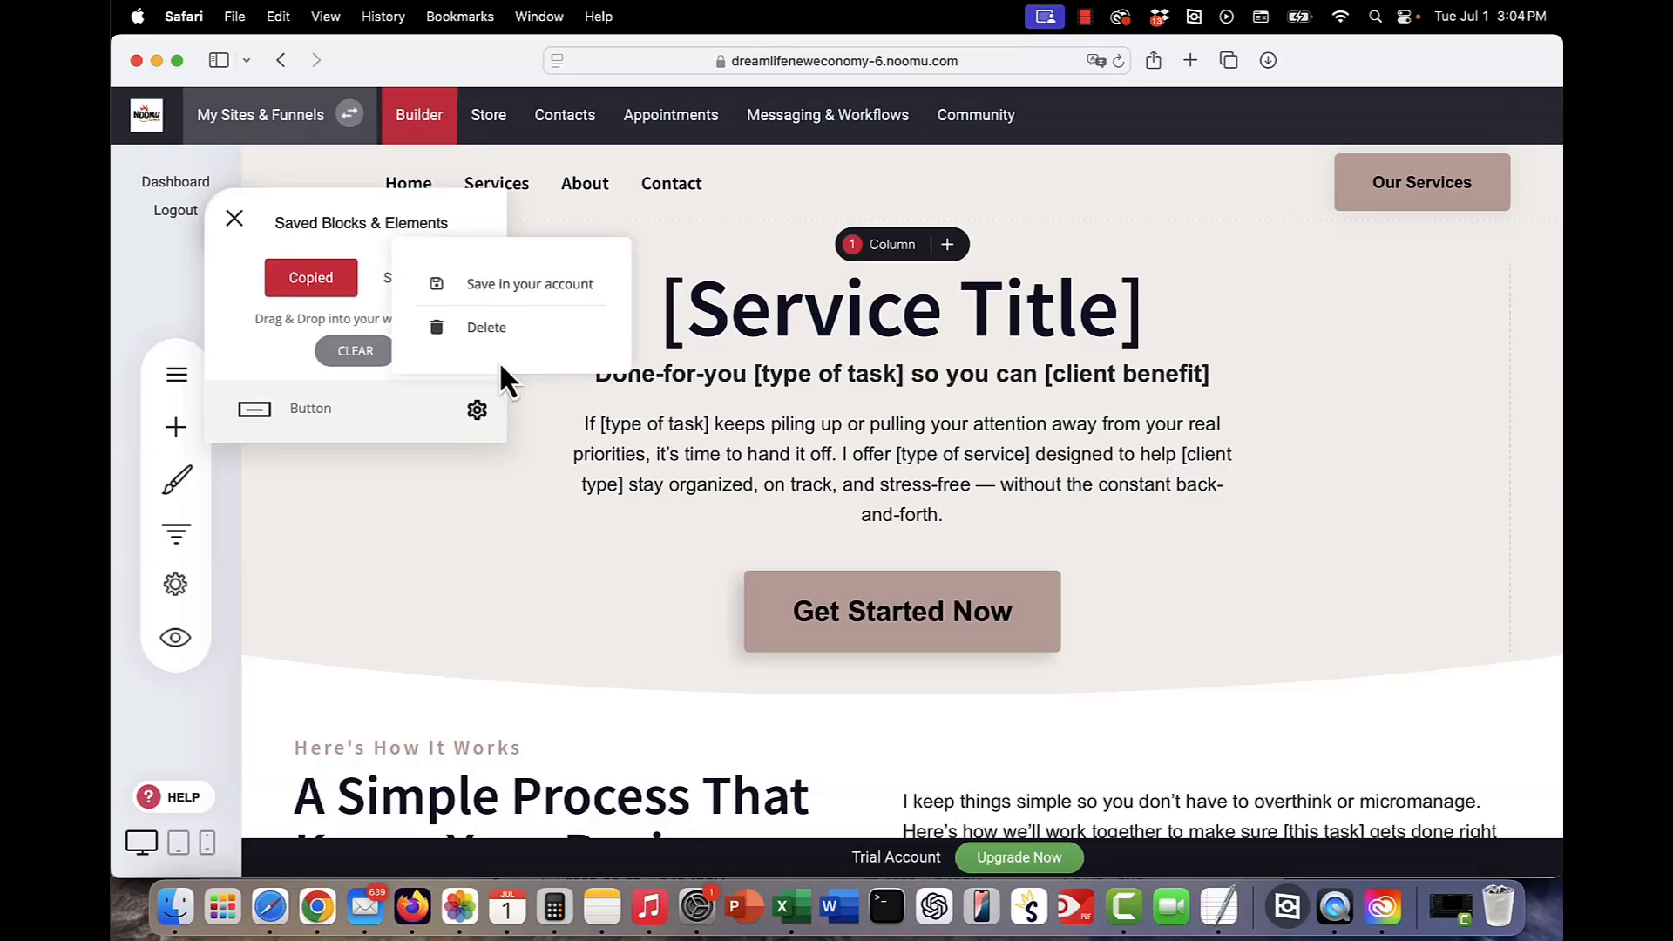
left_click(501, 288)
type("services butt")
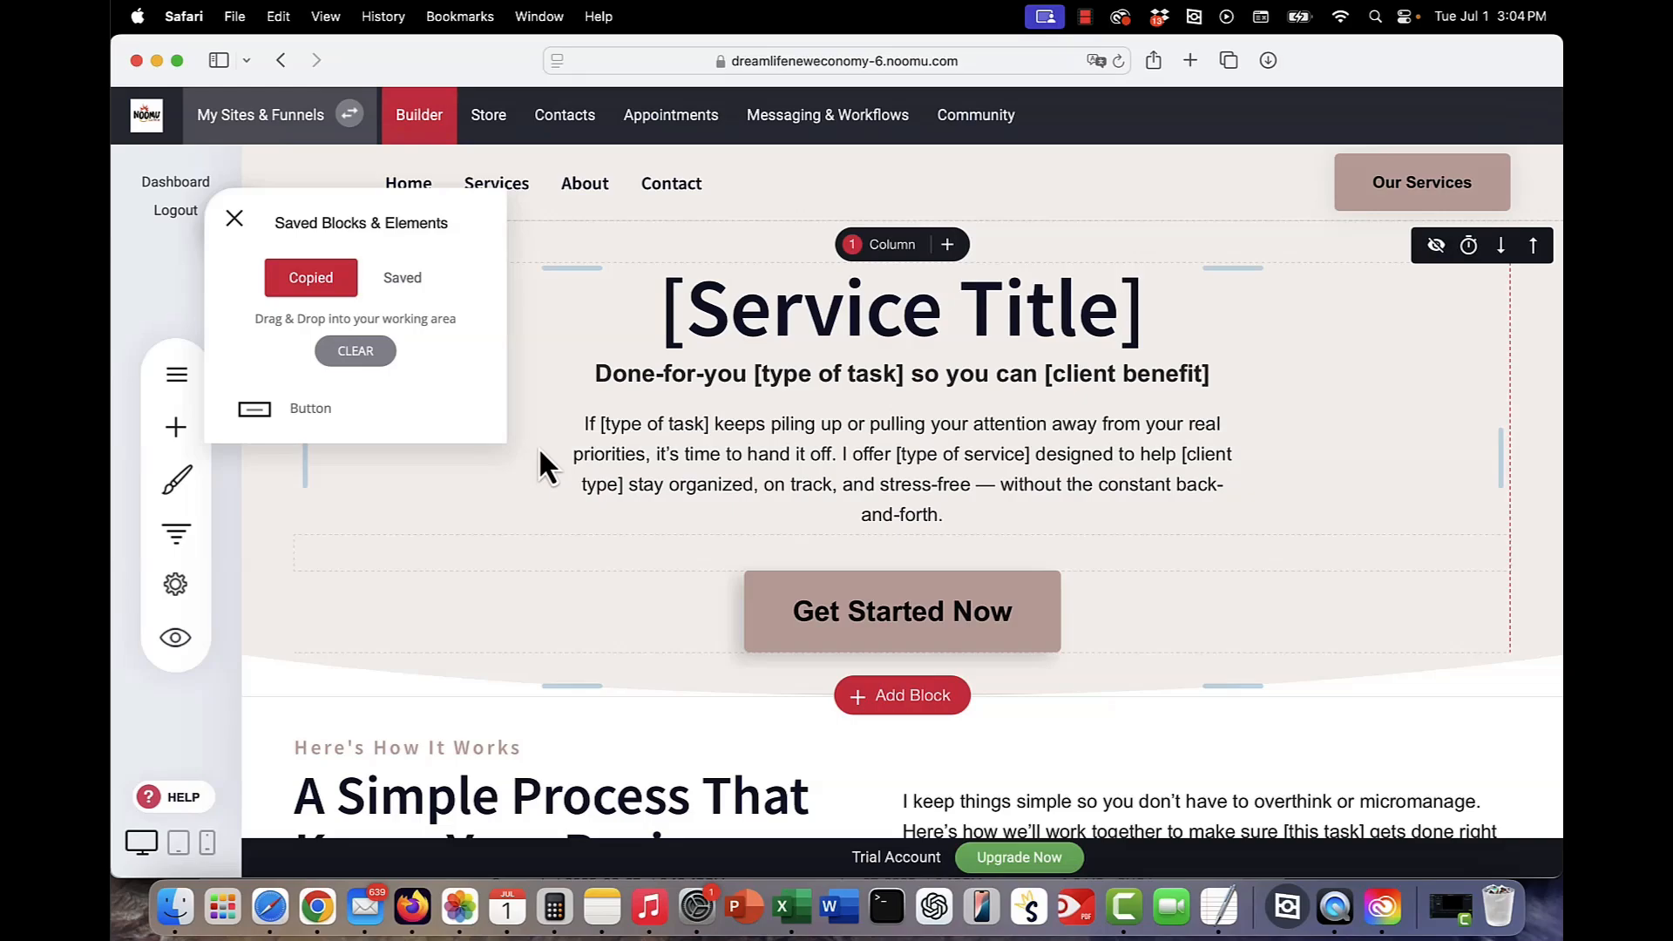
left_click(418, 279)
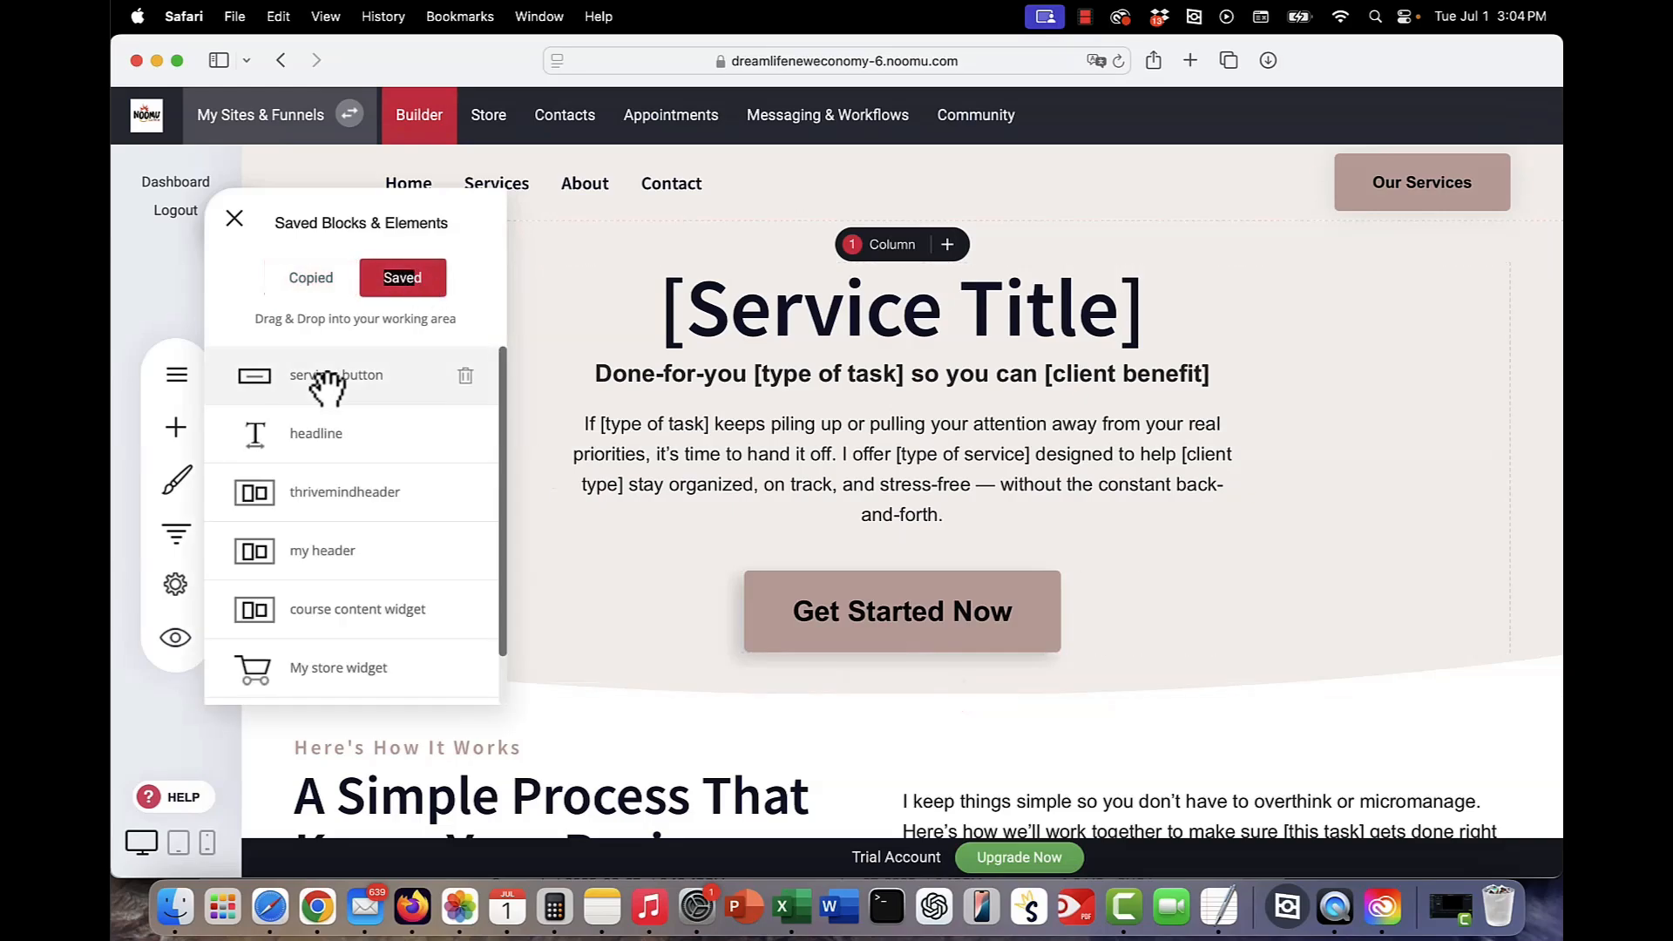
left_click(764, 479)
scroll(764, 479, "down", 10)
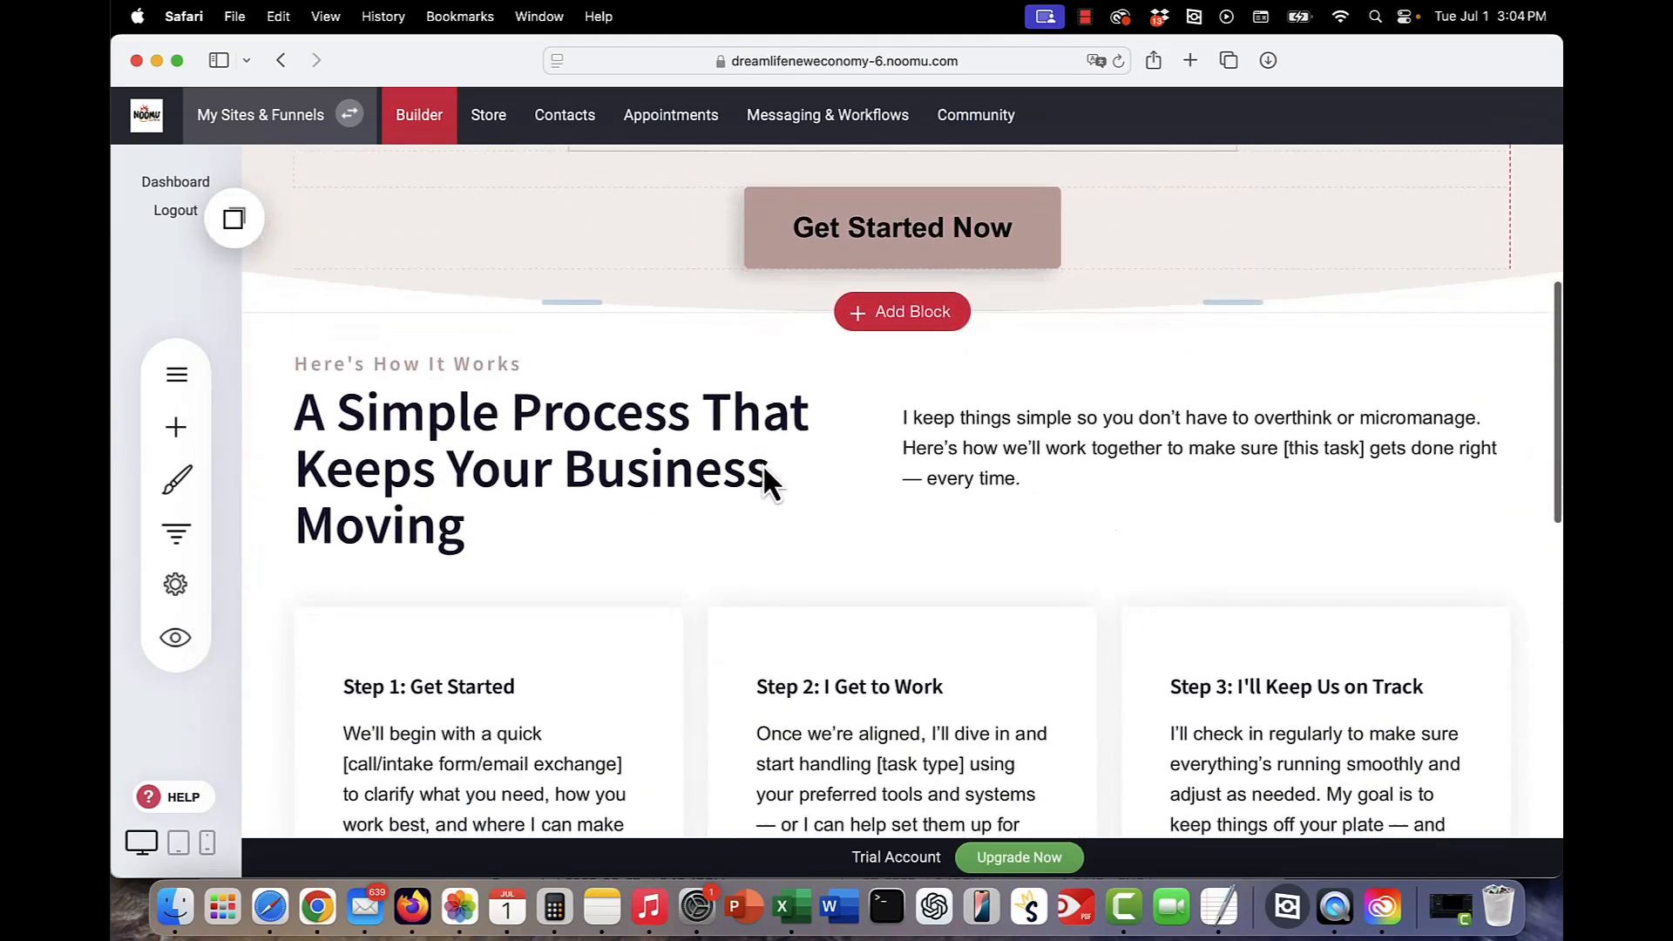
scroll(763, 470, "up", 10)
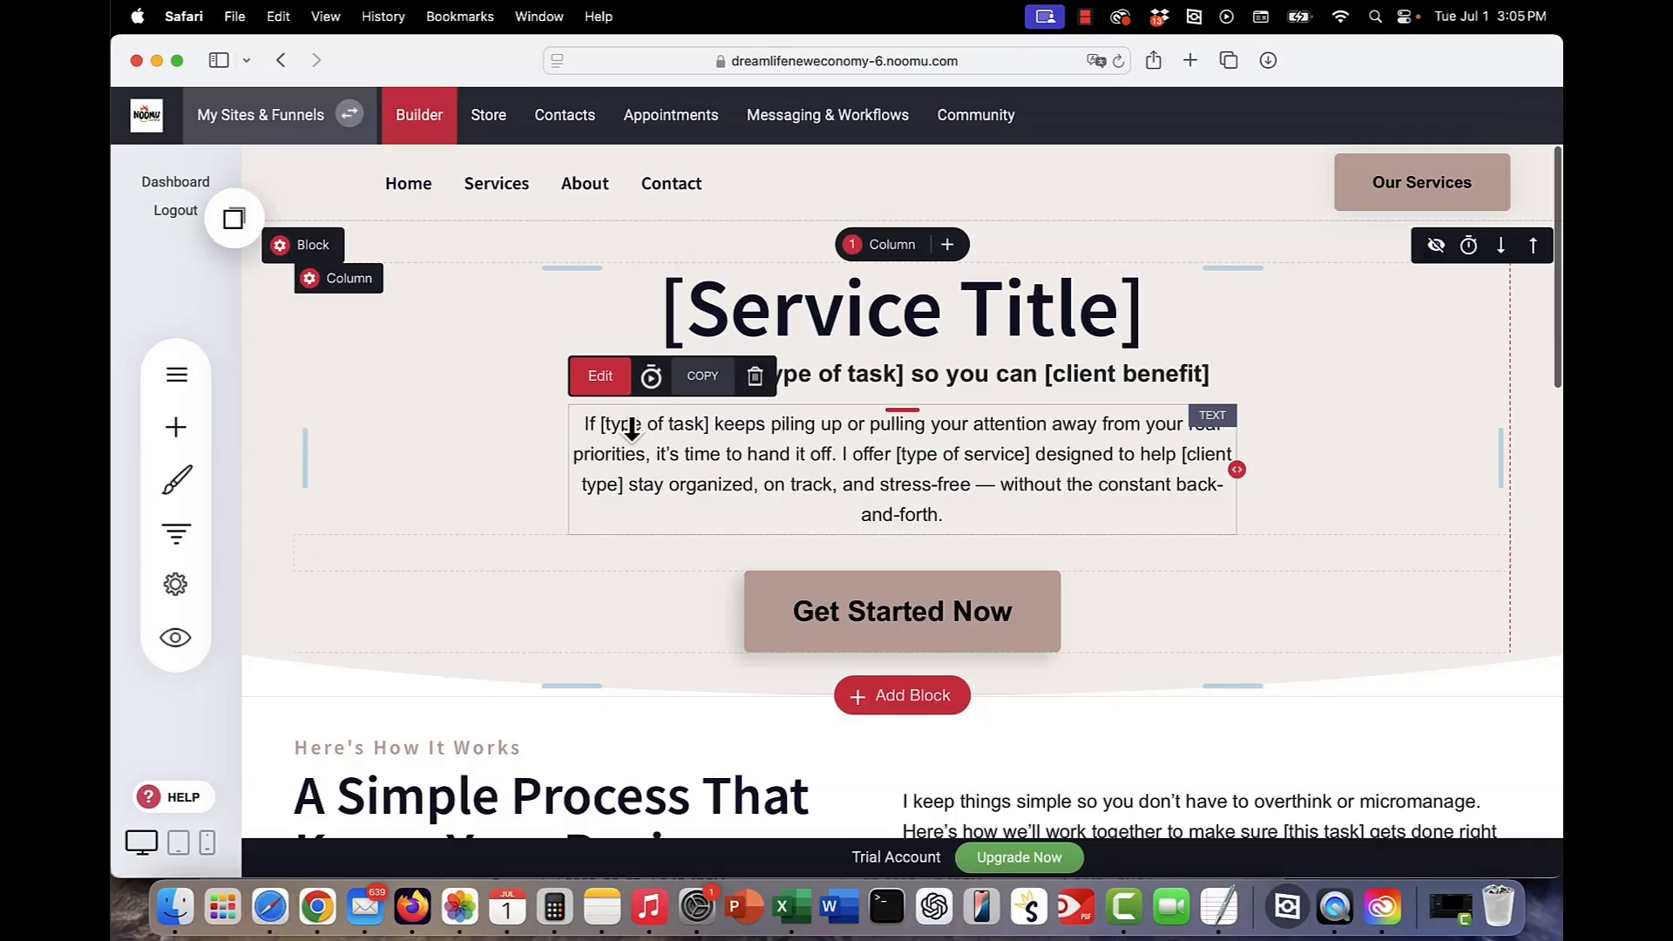
- Duplicate the Service Page from the site's page list
left_click(179, 387)
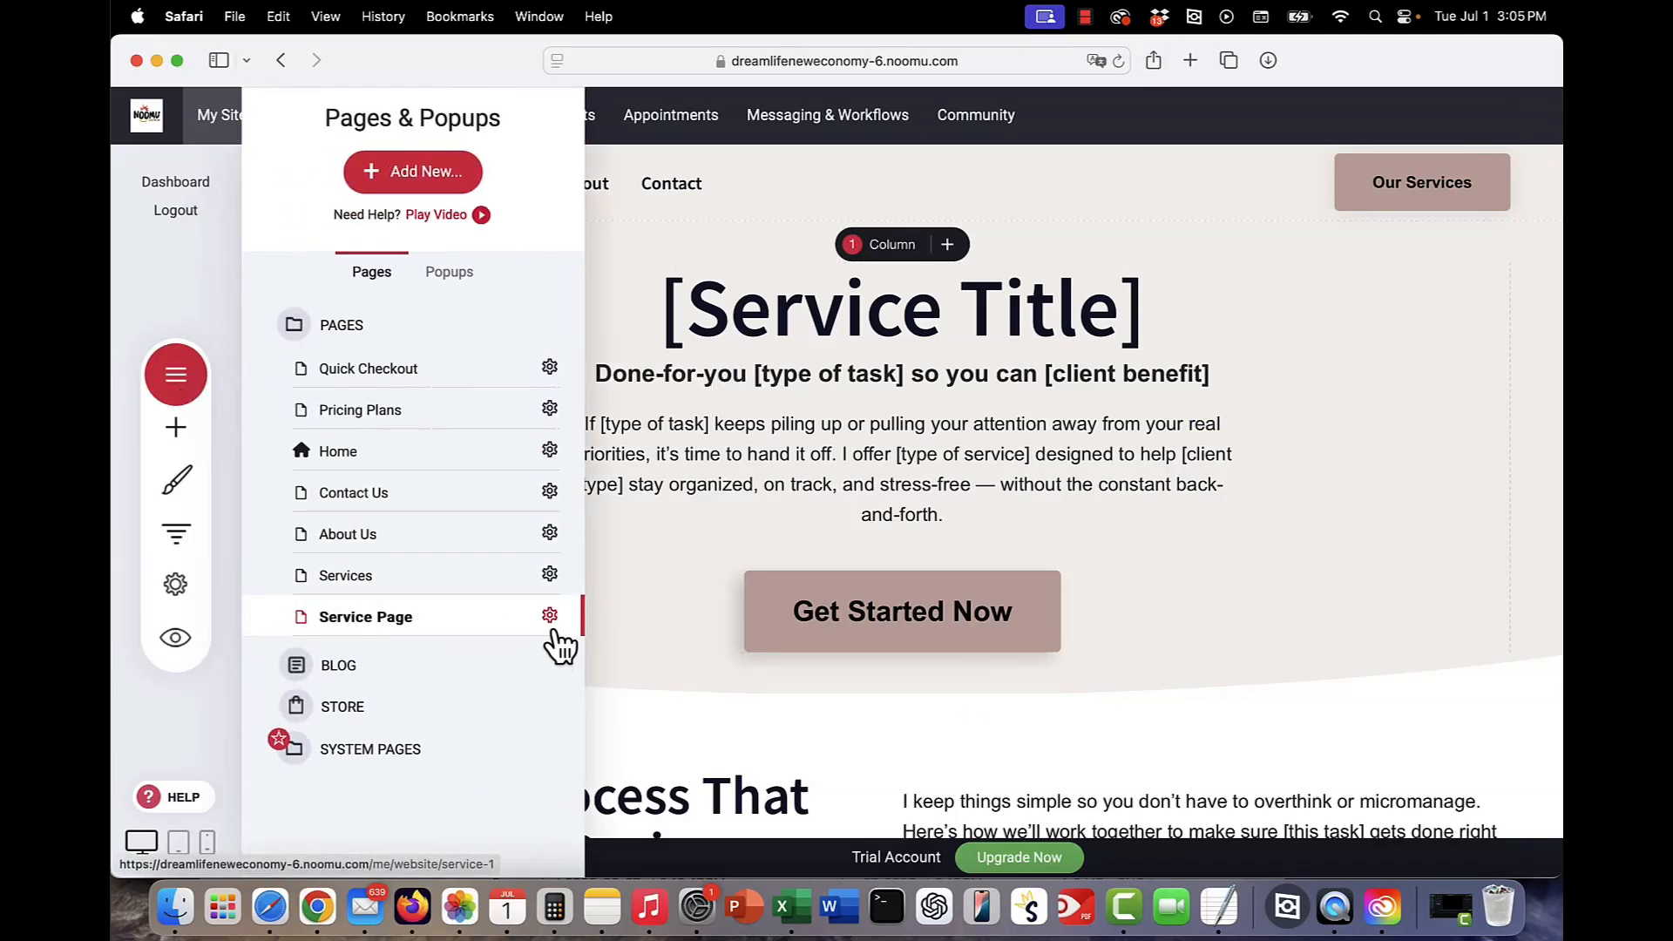
left_click(550, 616)
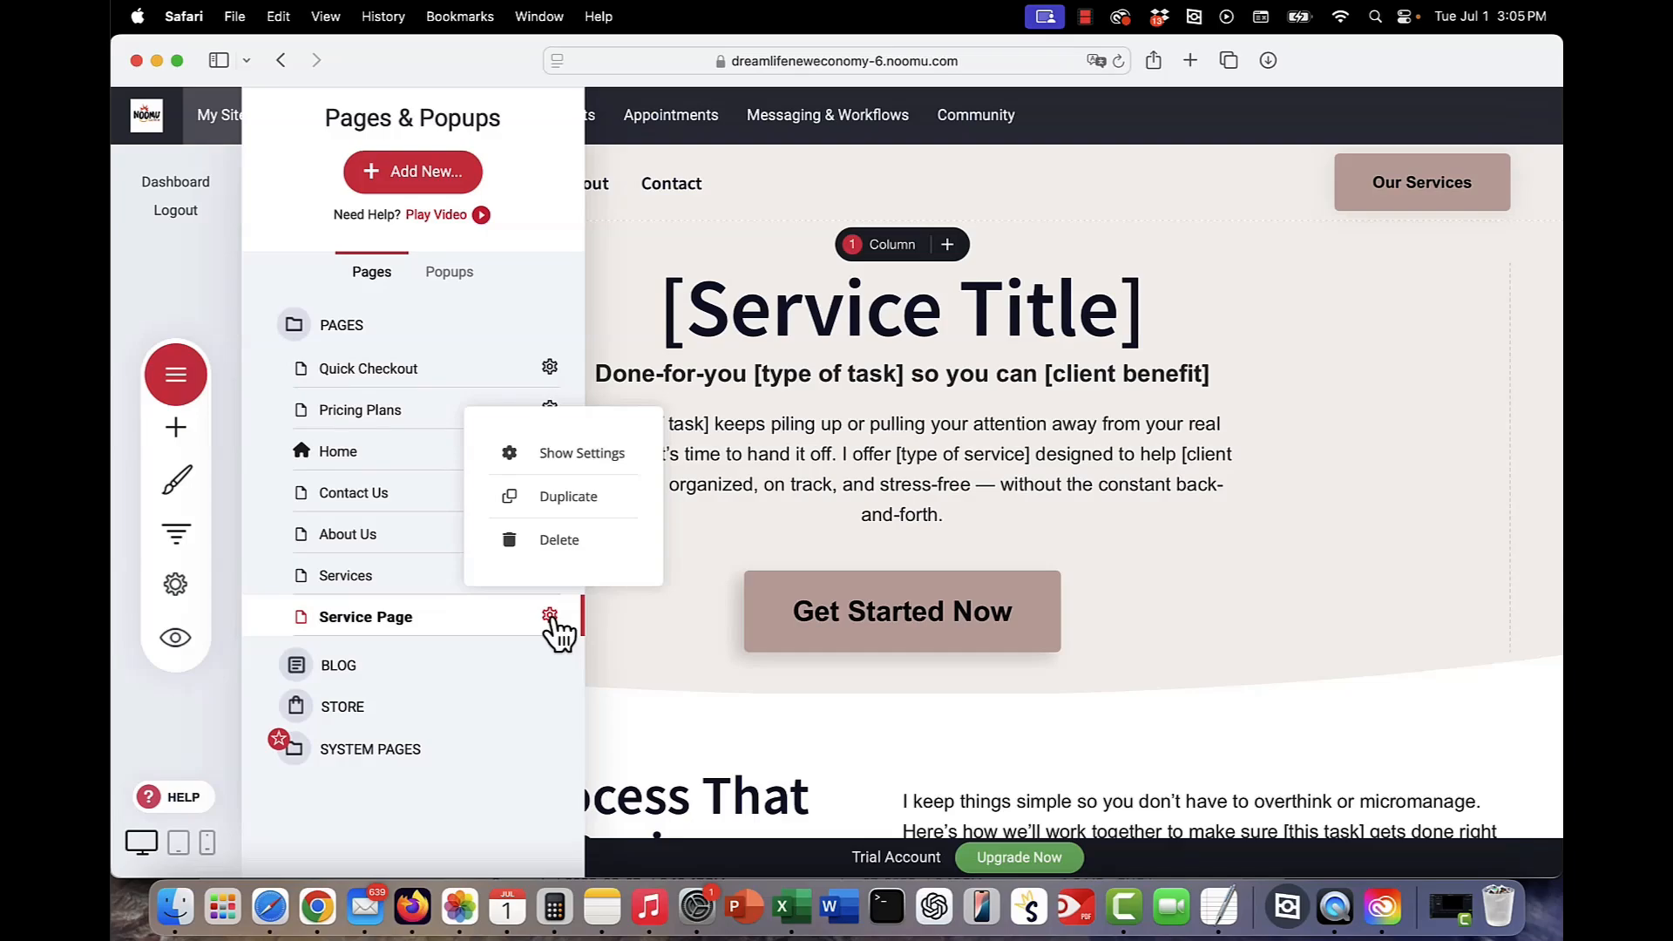
left_click(572, 502)
left_click(900, 495)
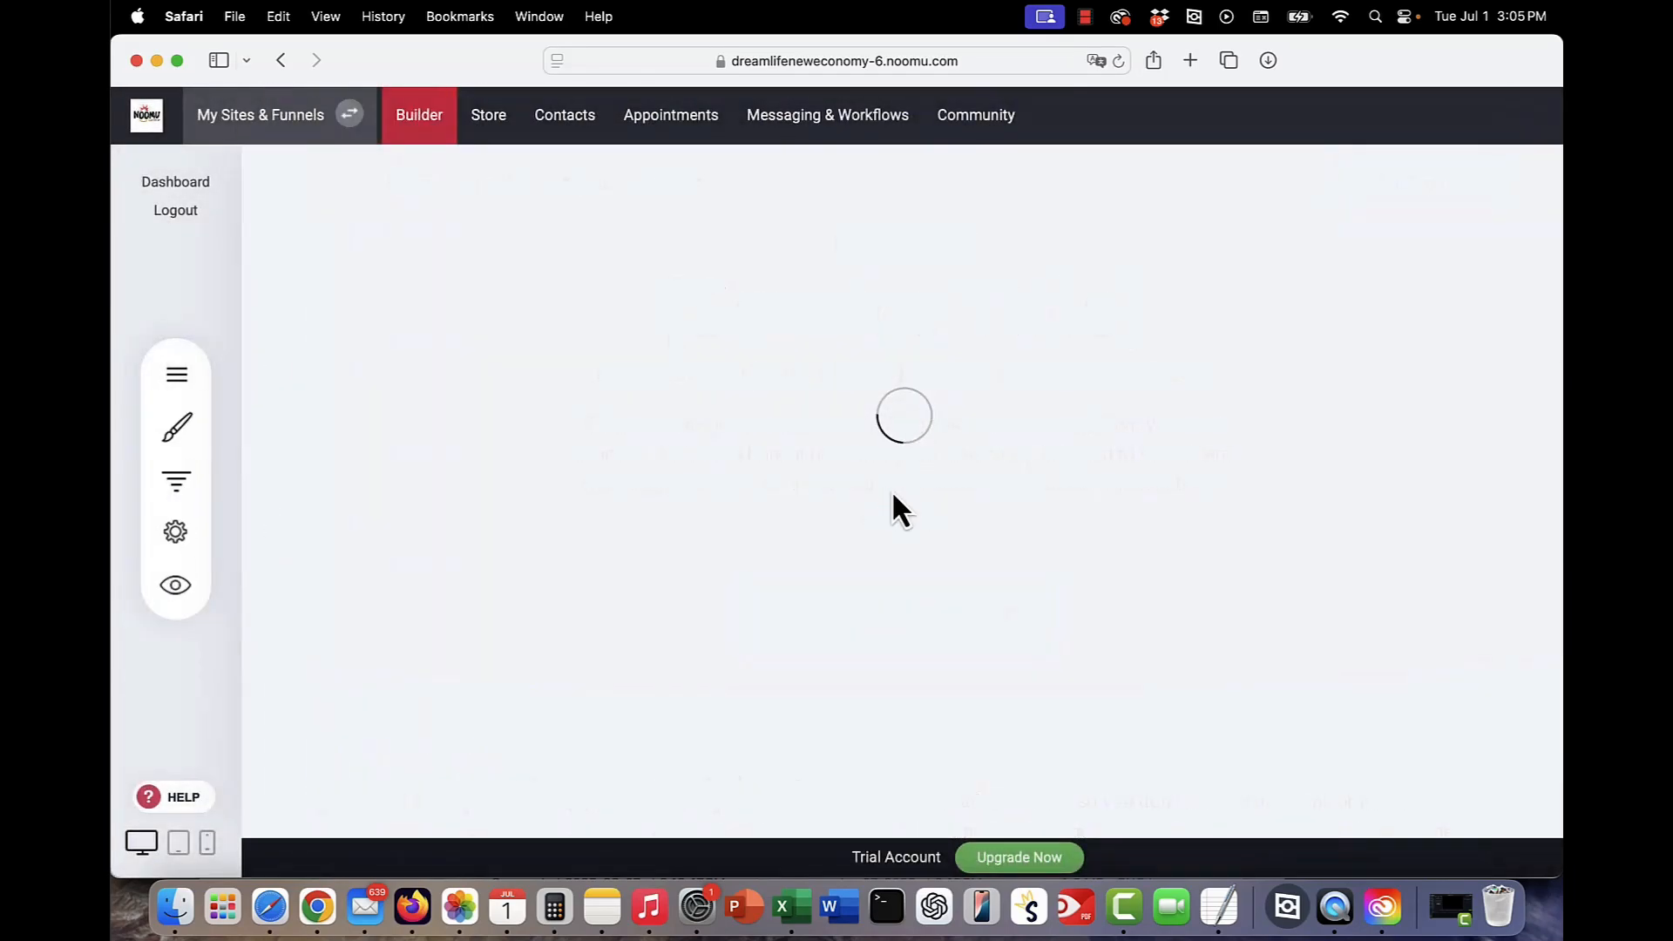
- Name the duplicated Service Page "Website Maintenance Service" and set its page URL to "website-maintenance"
left_click(199, 381)
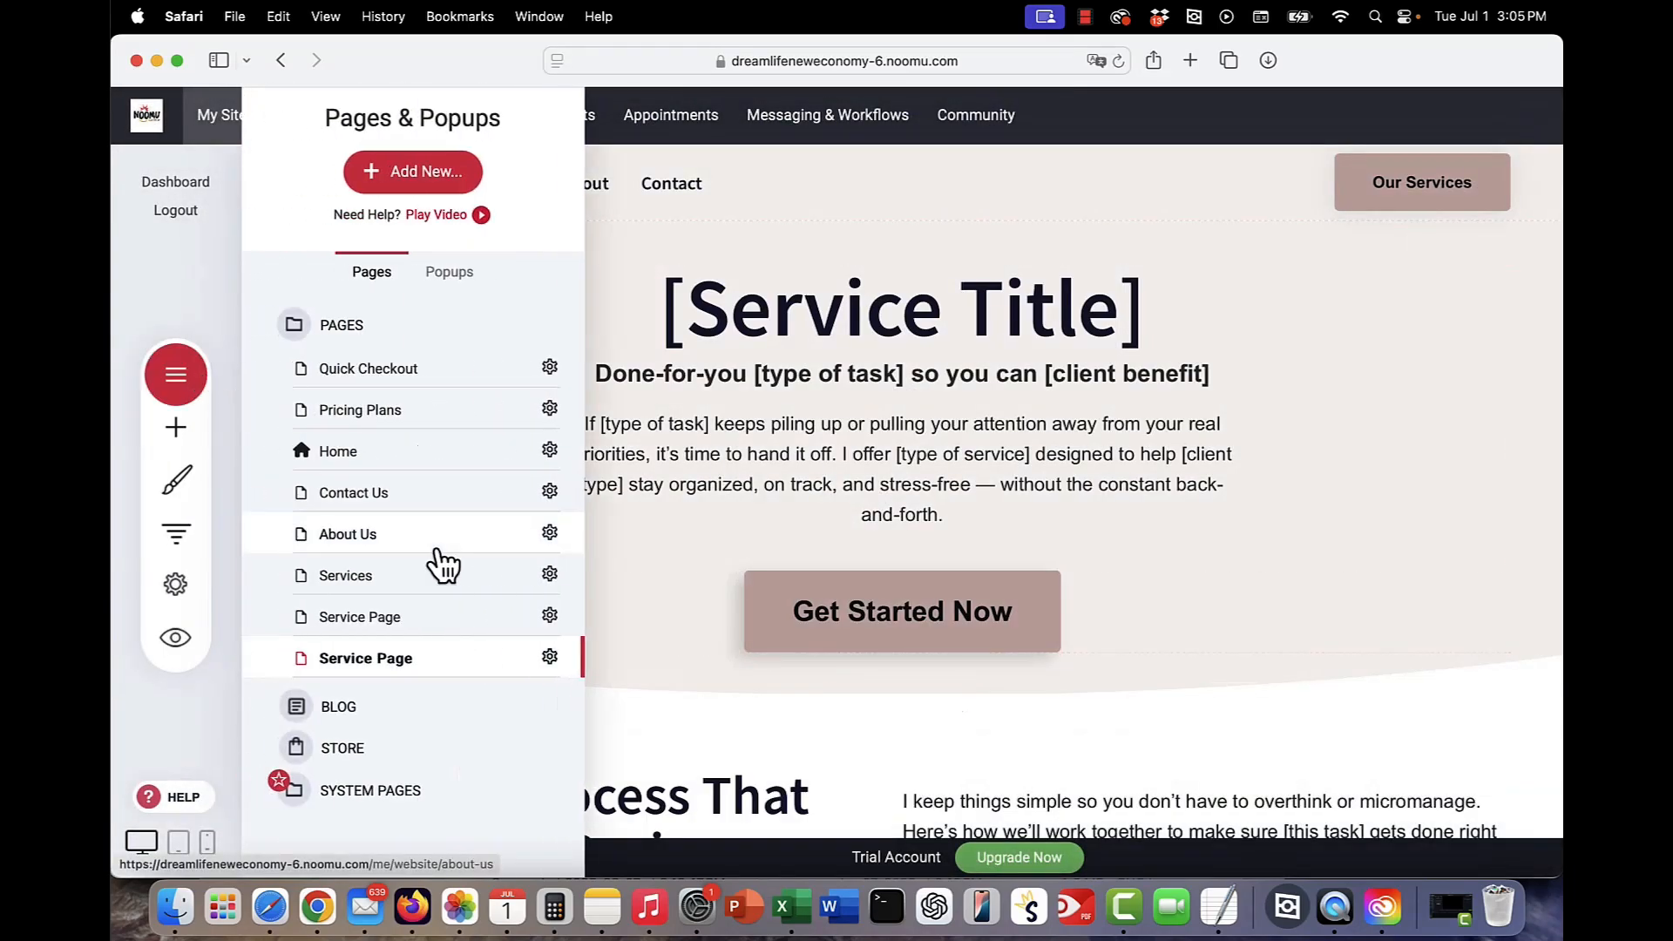
left_click(550, 658)
left_click(585, 495)
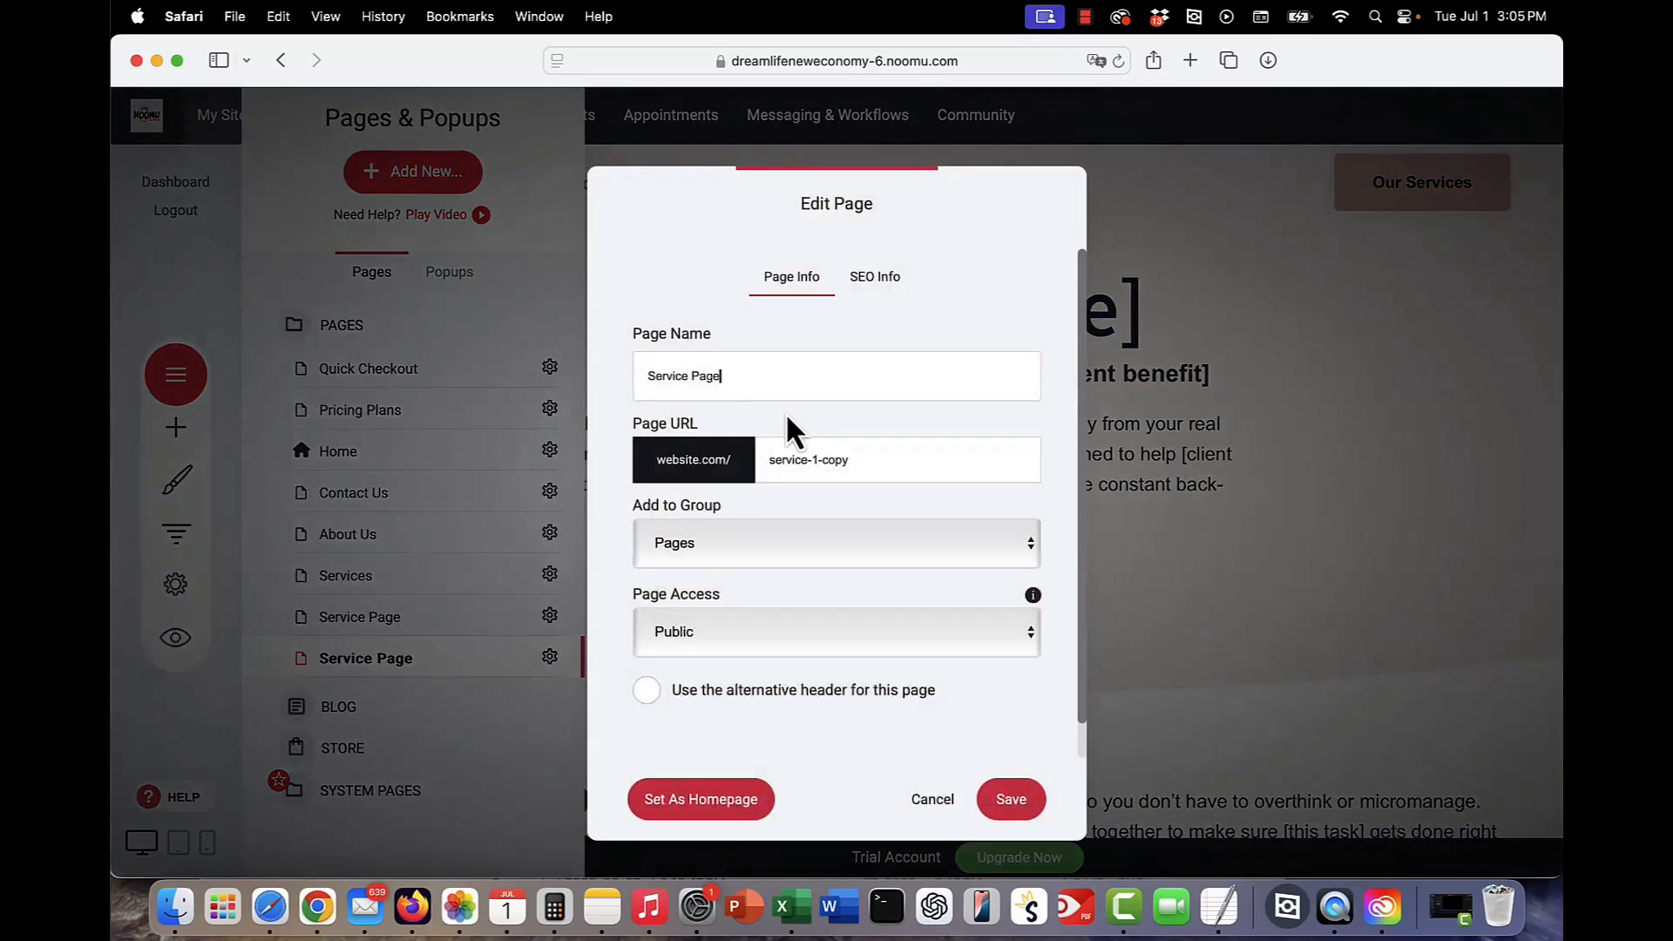
left_click_drag(750, 370, 593, 373)
type("Website Main")
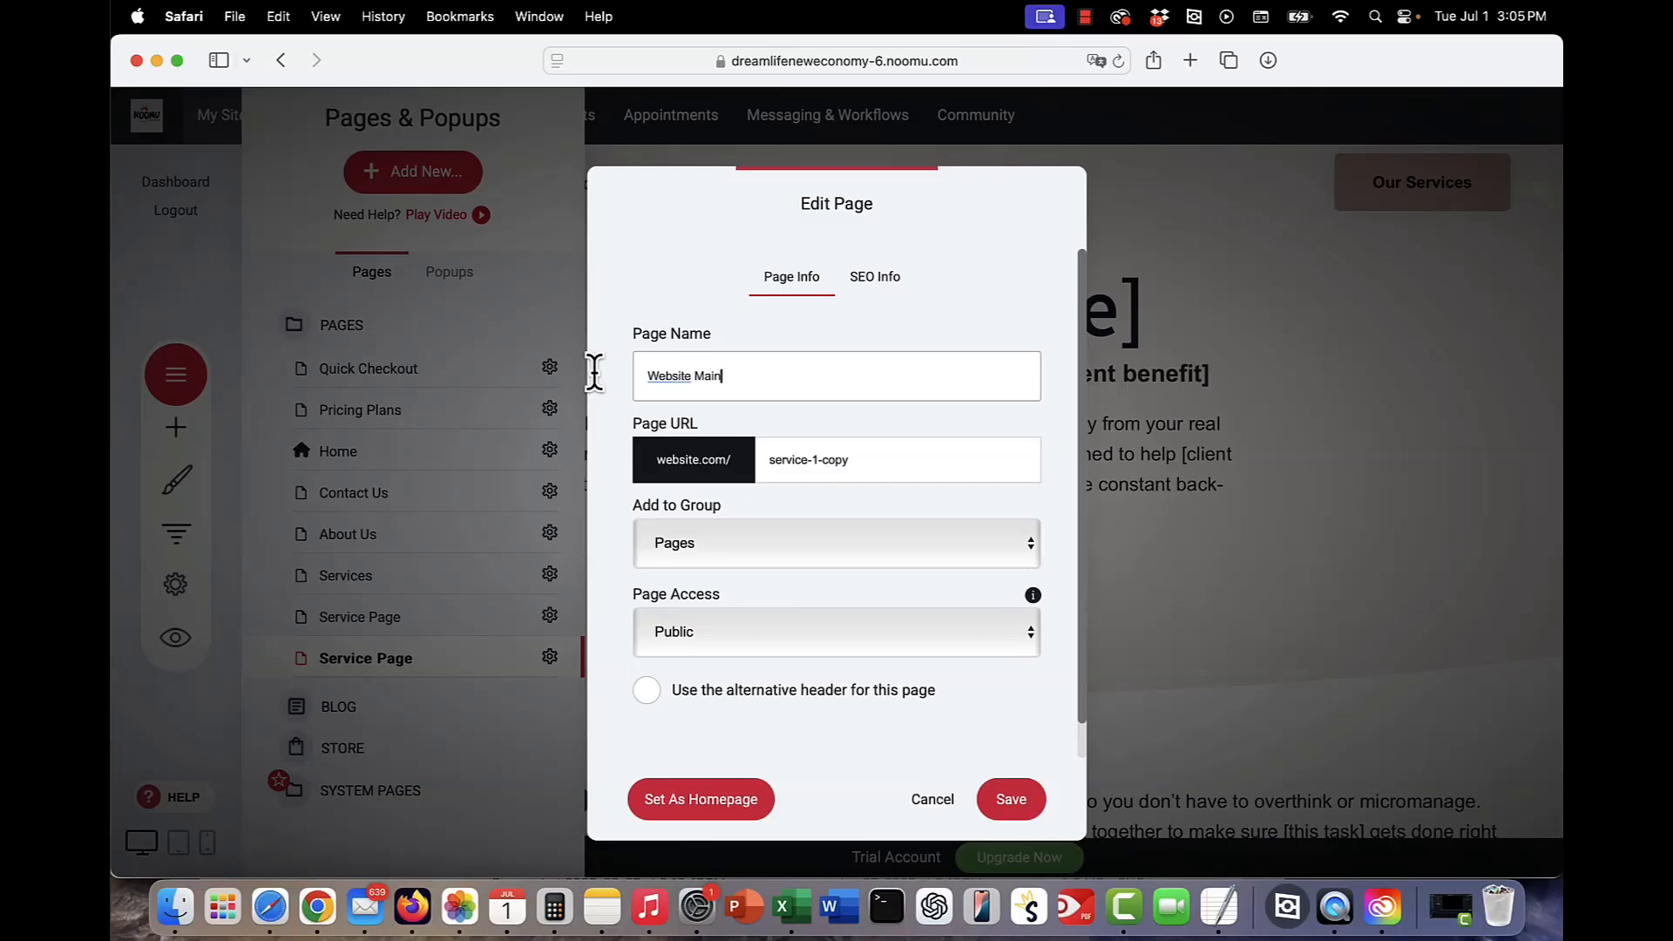
type("we")
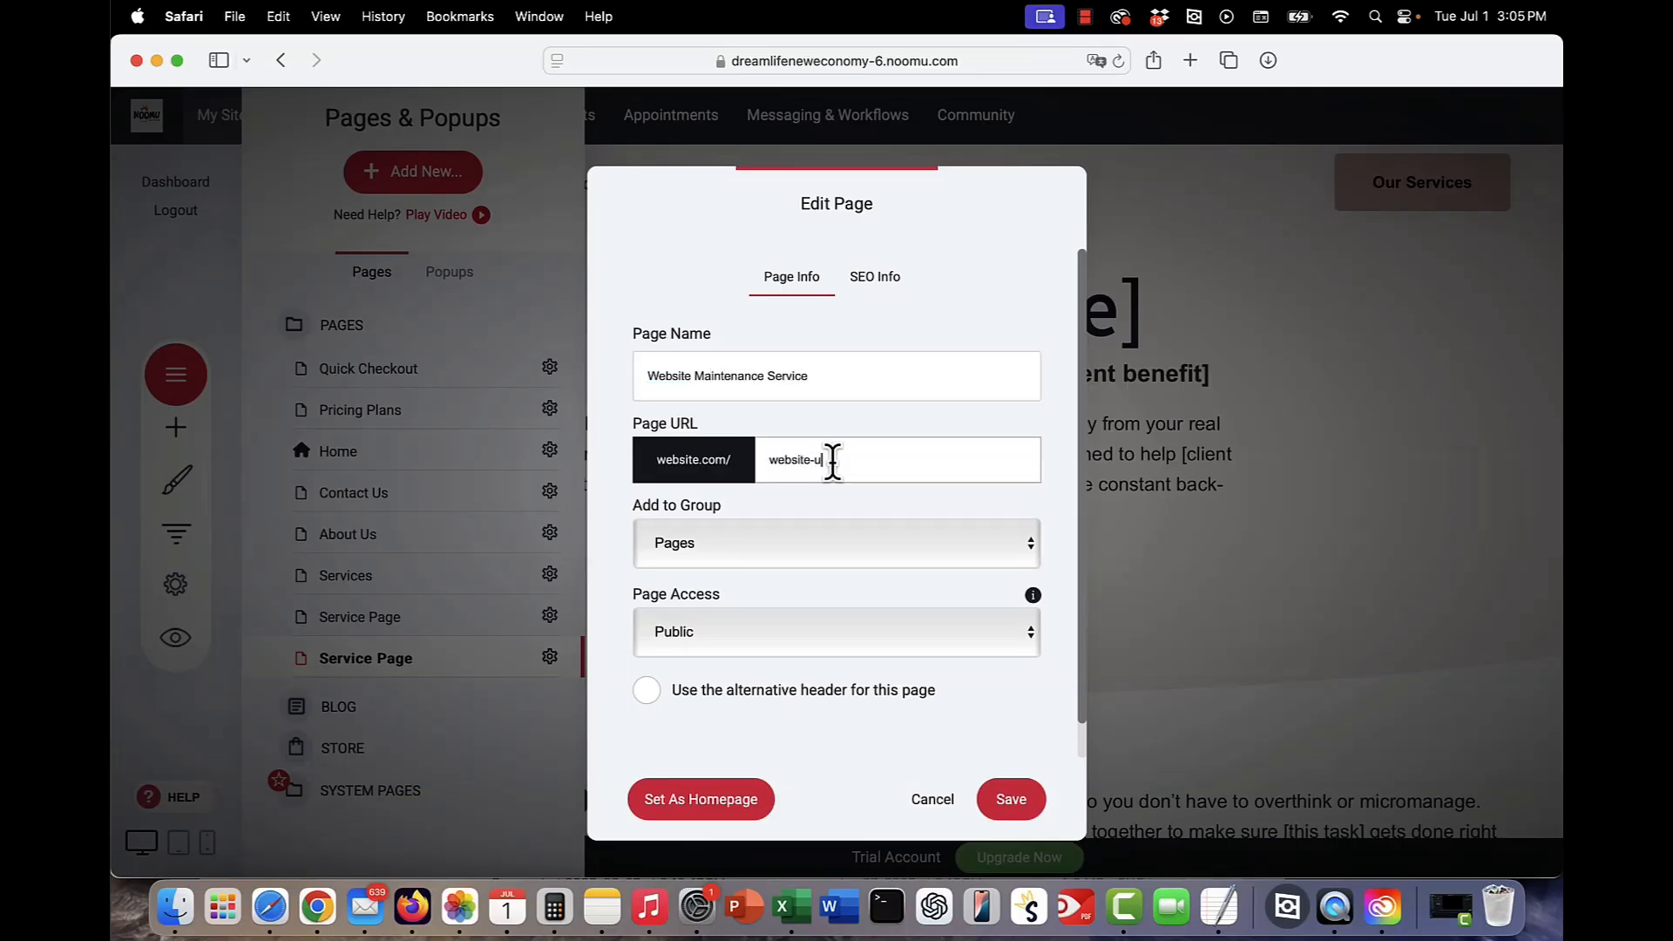
type("bsite-maintenance")
- Set the duplicated page's SEO title to "Website Maintenance Service" and save the page settings
left_click(875, 277)
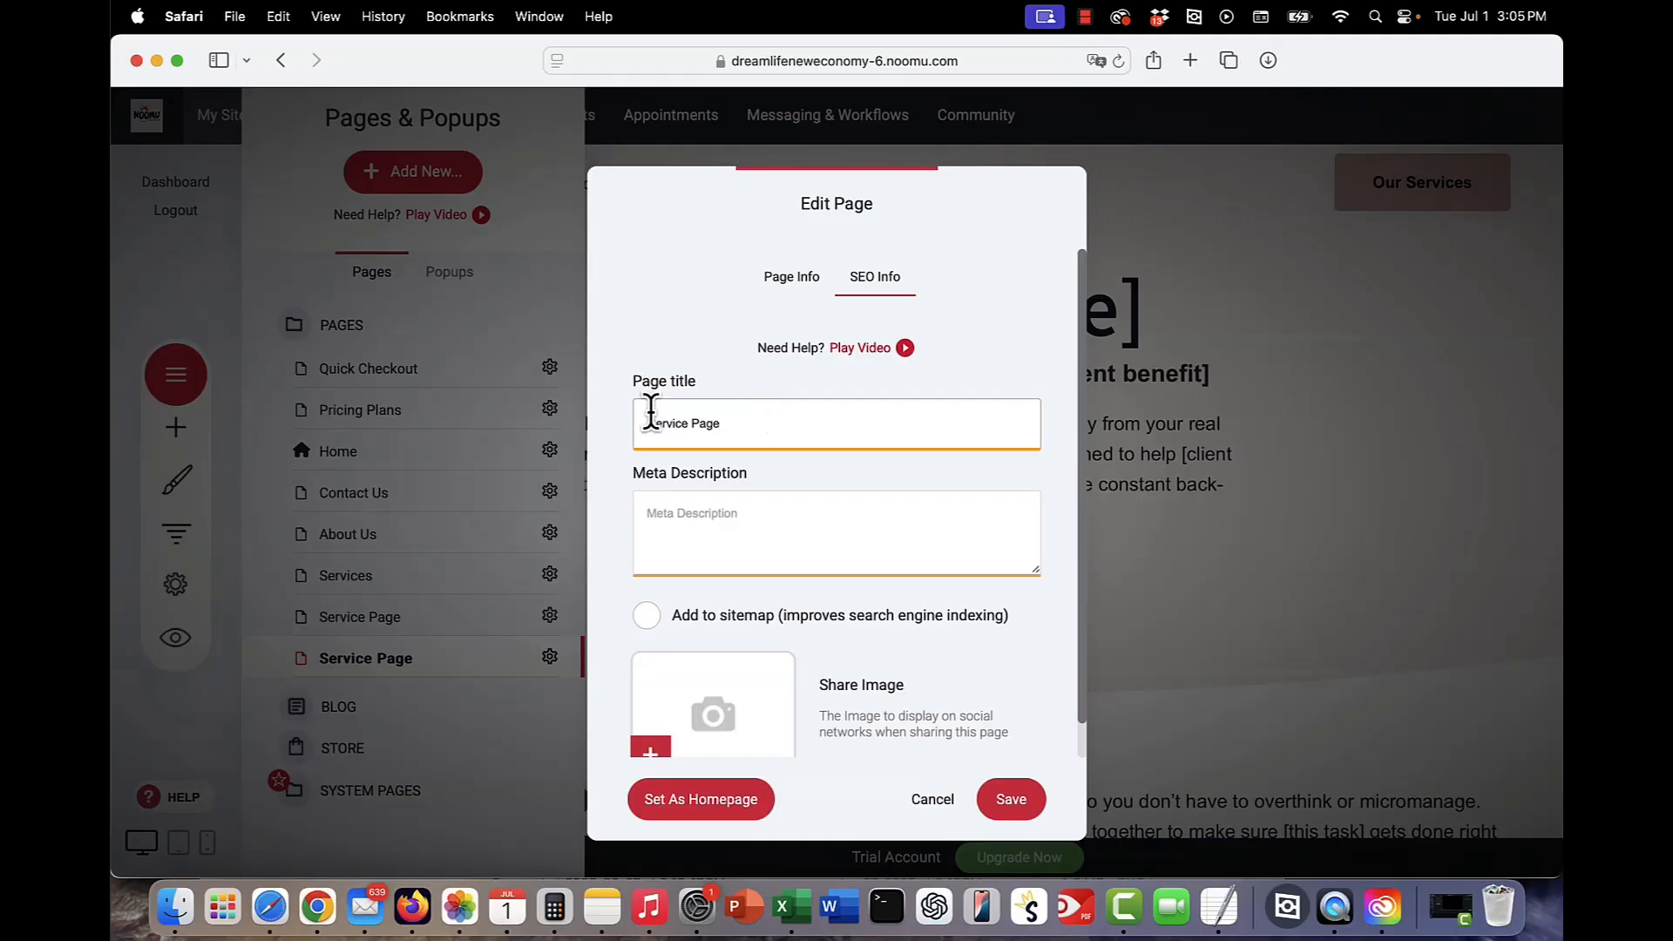
left_click_drag(648, 423, 719, 423)
type("Website Maintenance Service")
left_click(1010, 800)
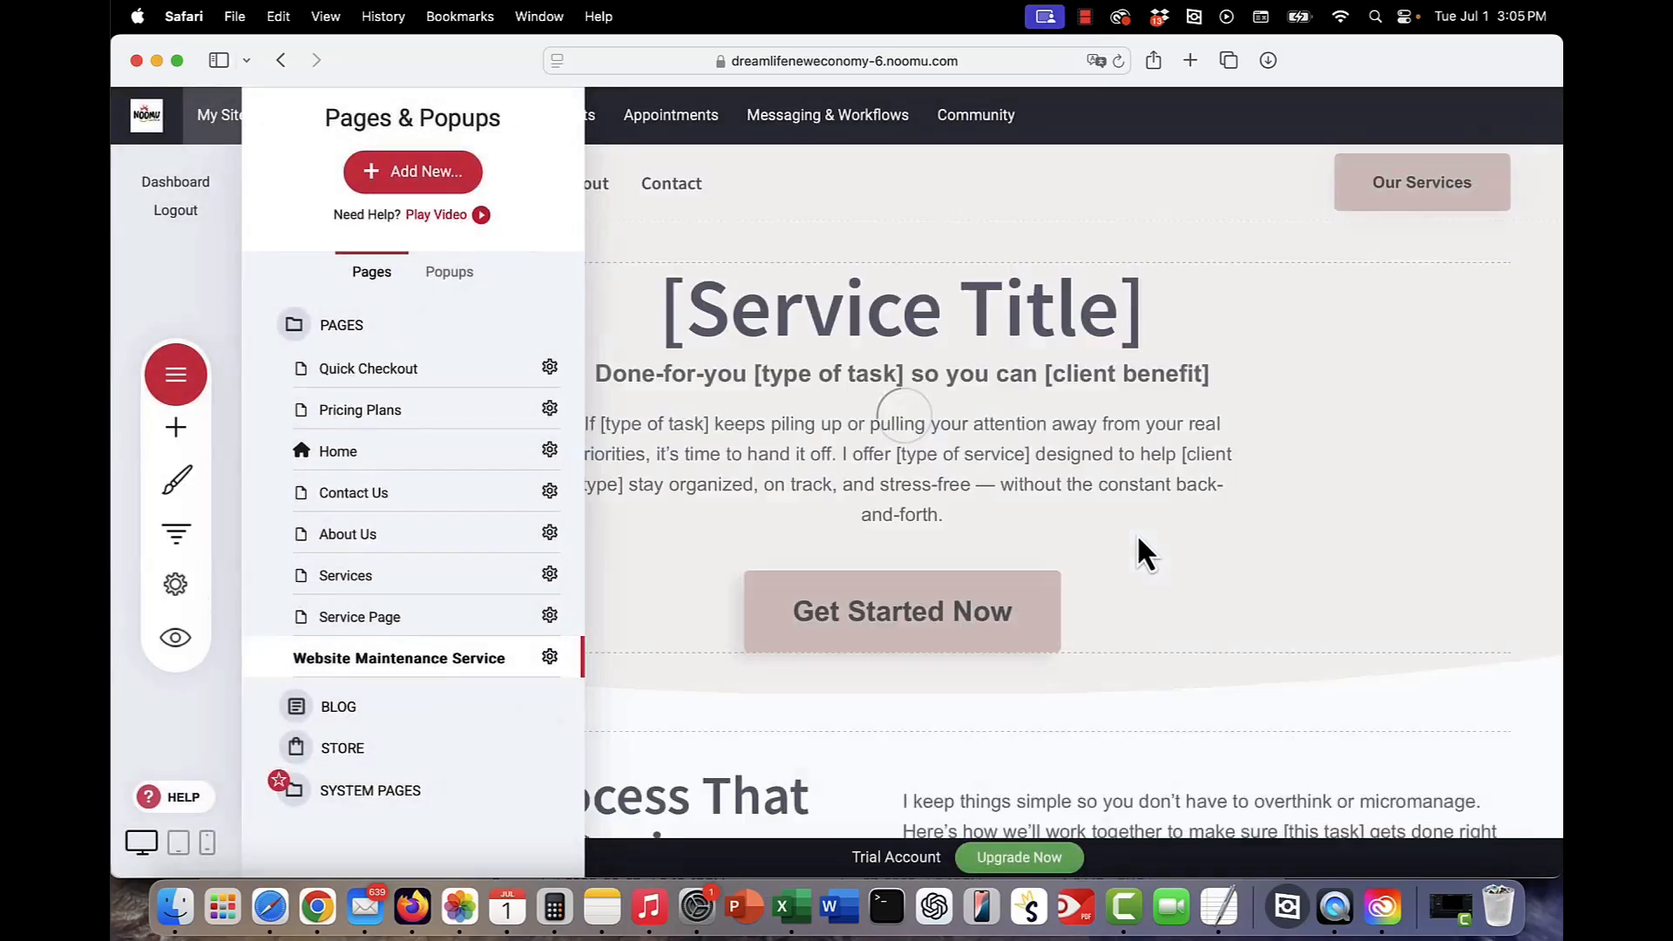
left_click(693, 483)
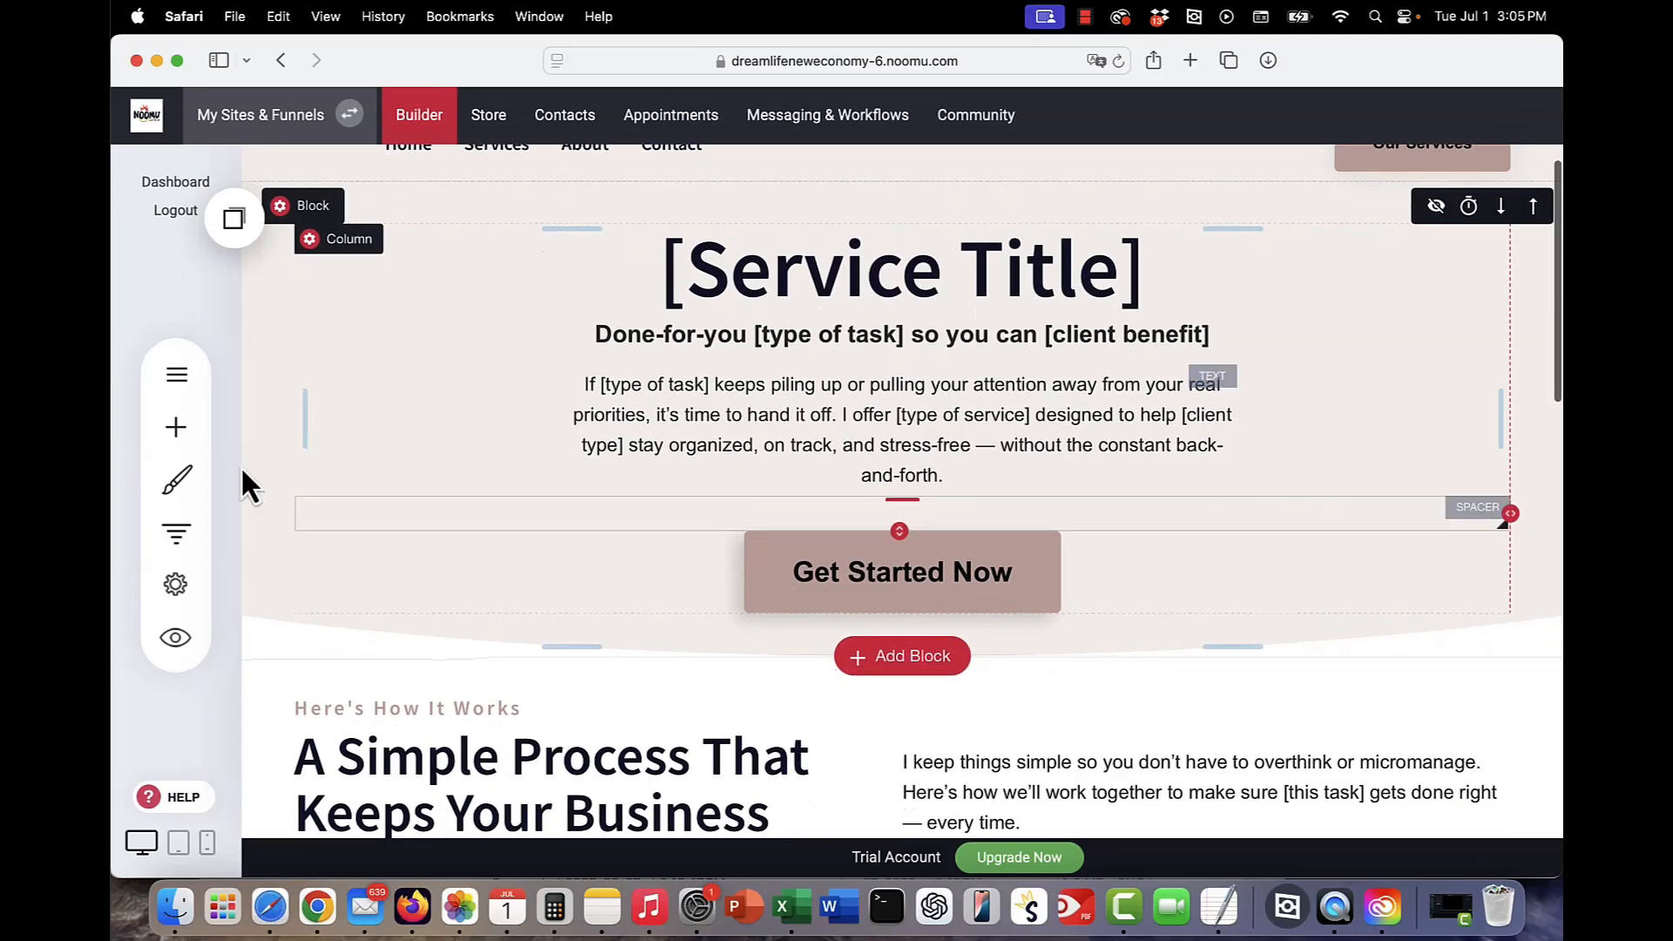
- Open the Services page for editing and locate the Service 1 card
left_click(179, 383)
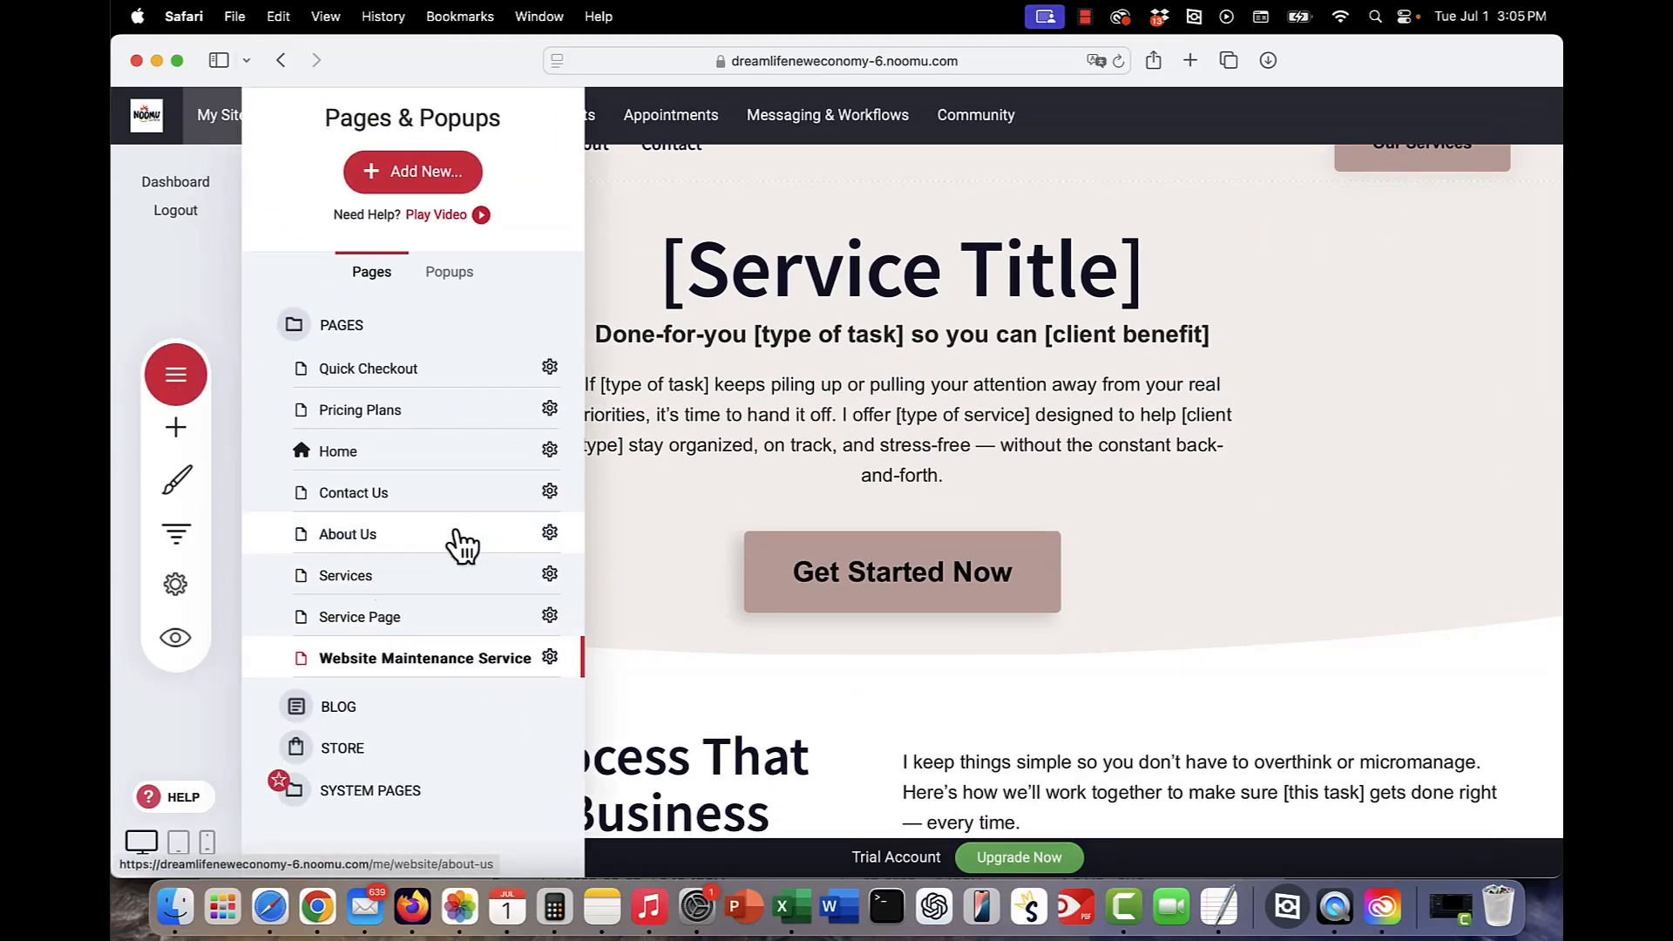
left_click(388, 576)
scroll(948, 478, "down", 6)
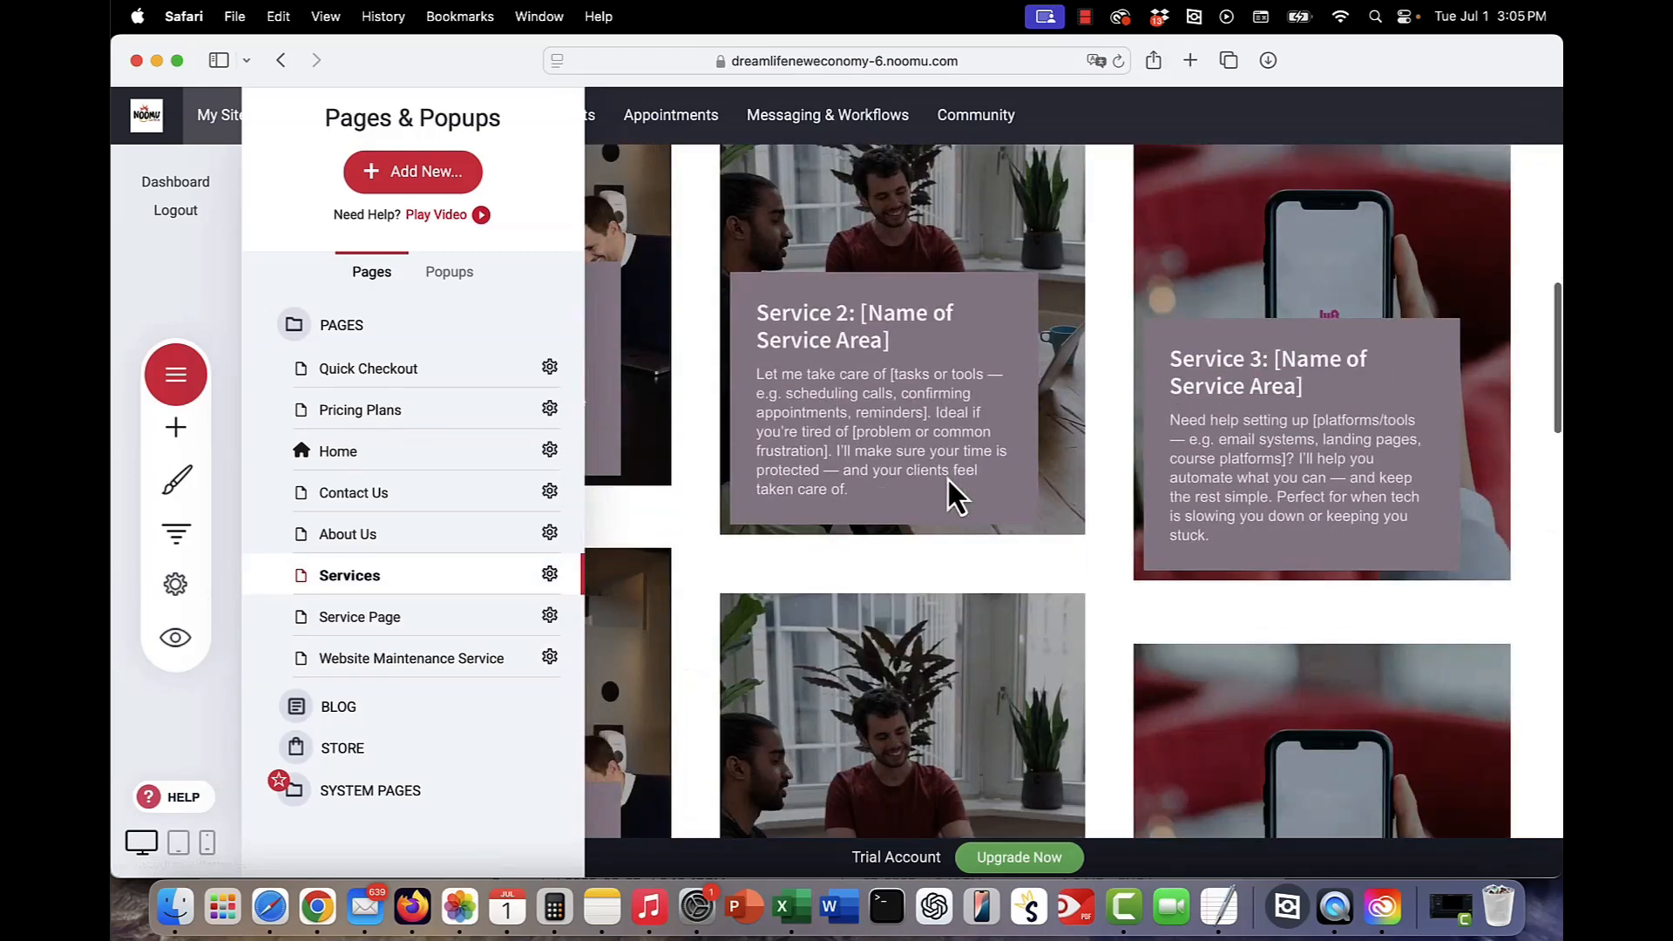
scroll(549, 353, "up", 3)
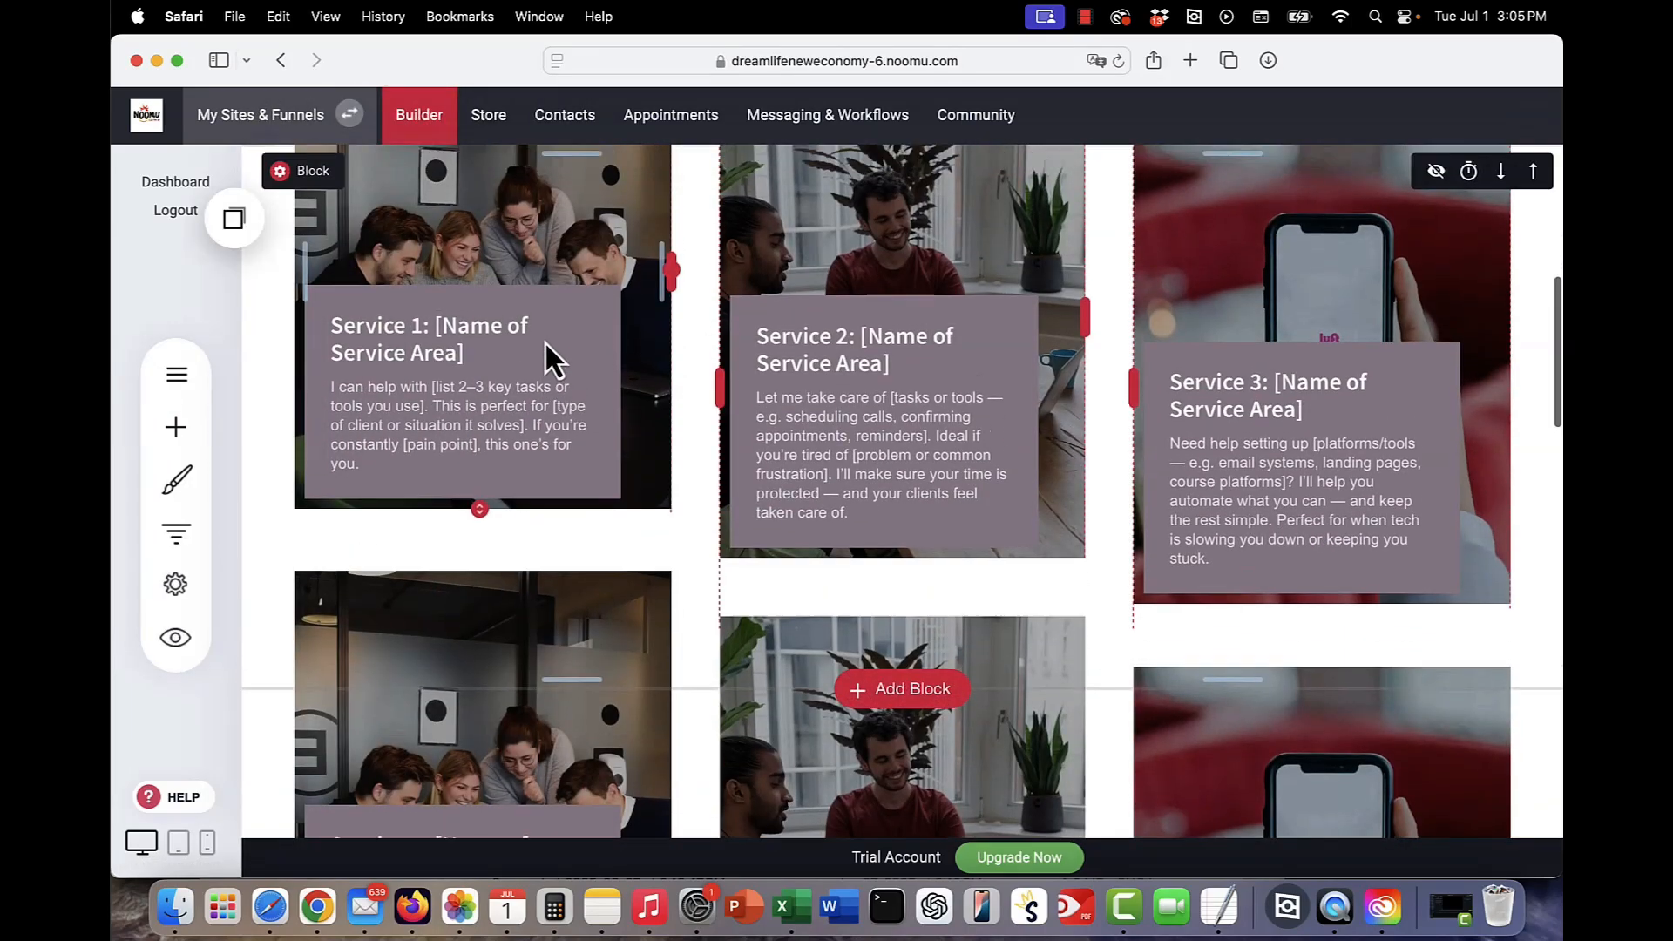
- Make the Service 1 card's image open the Website Maintenance Service page in the same tab
left_click(422, 249)
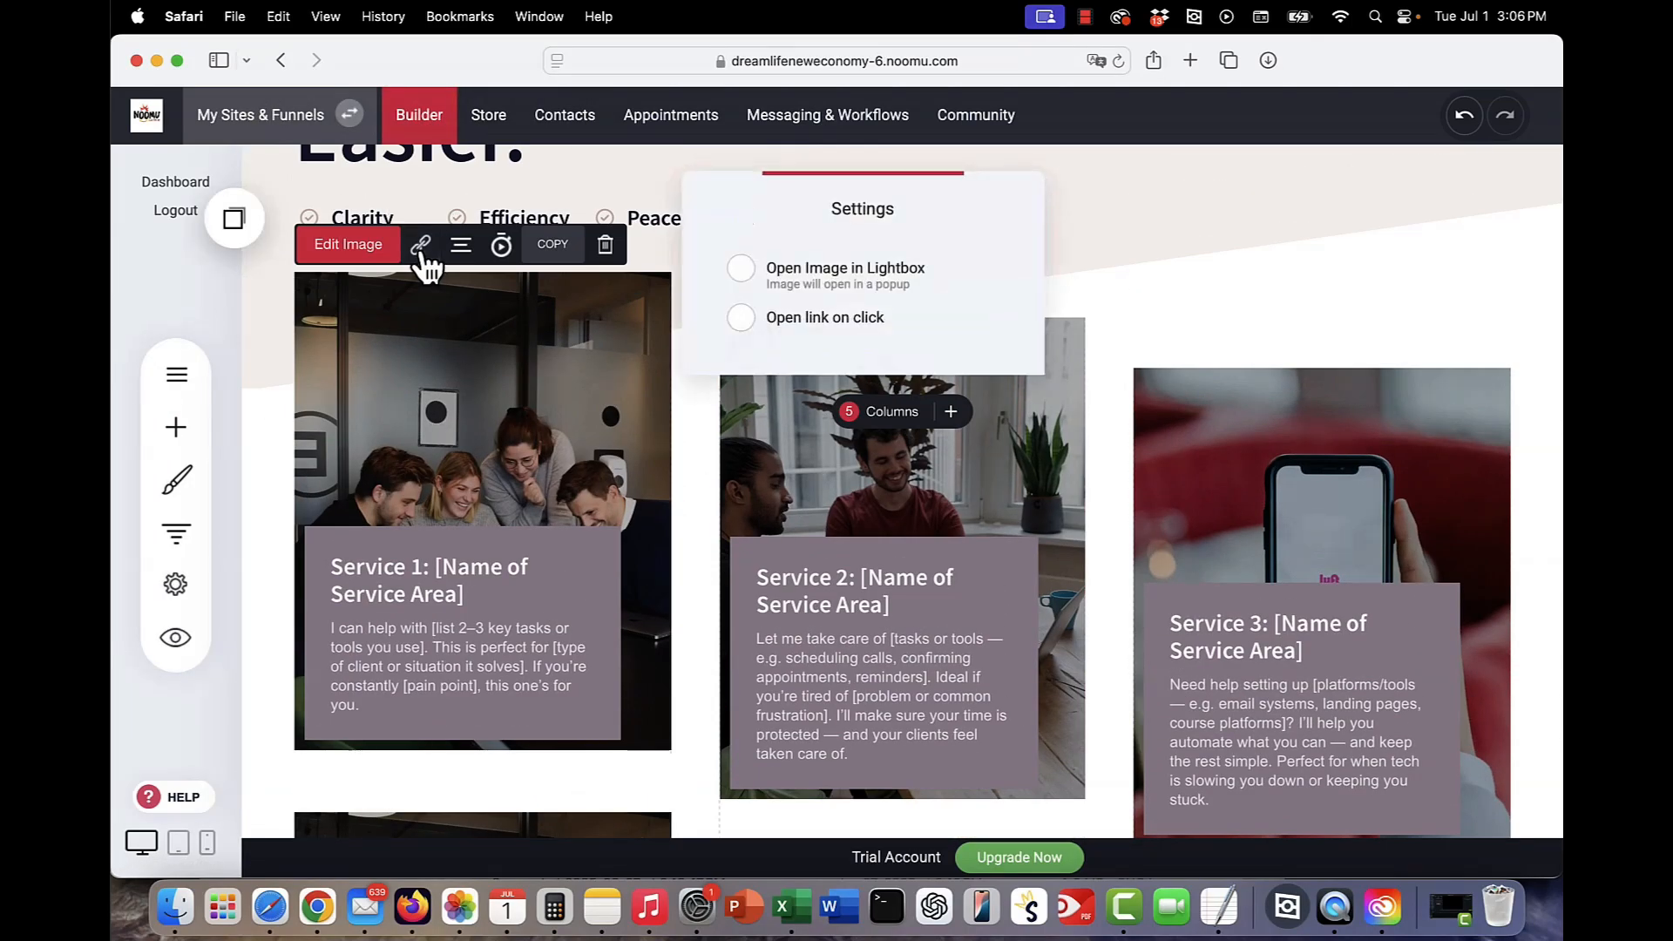
left_click(810, 270)
left_click(741, 318)
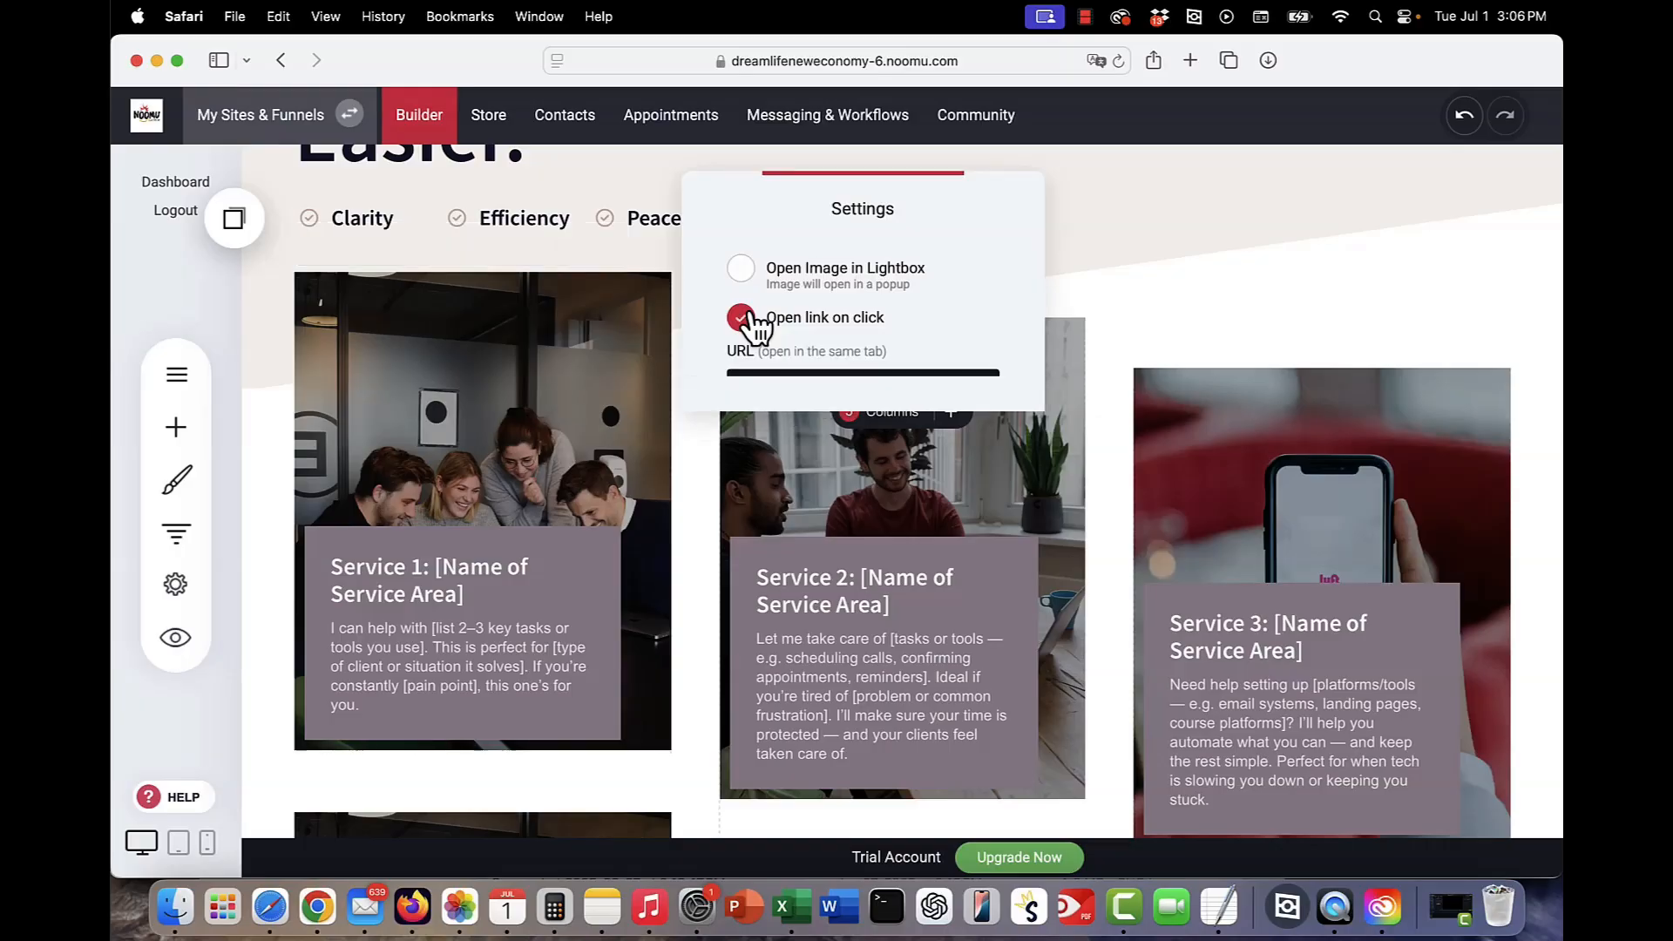
left_click(810, 383)
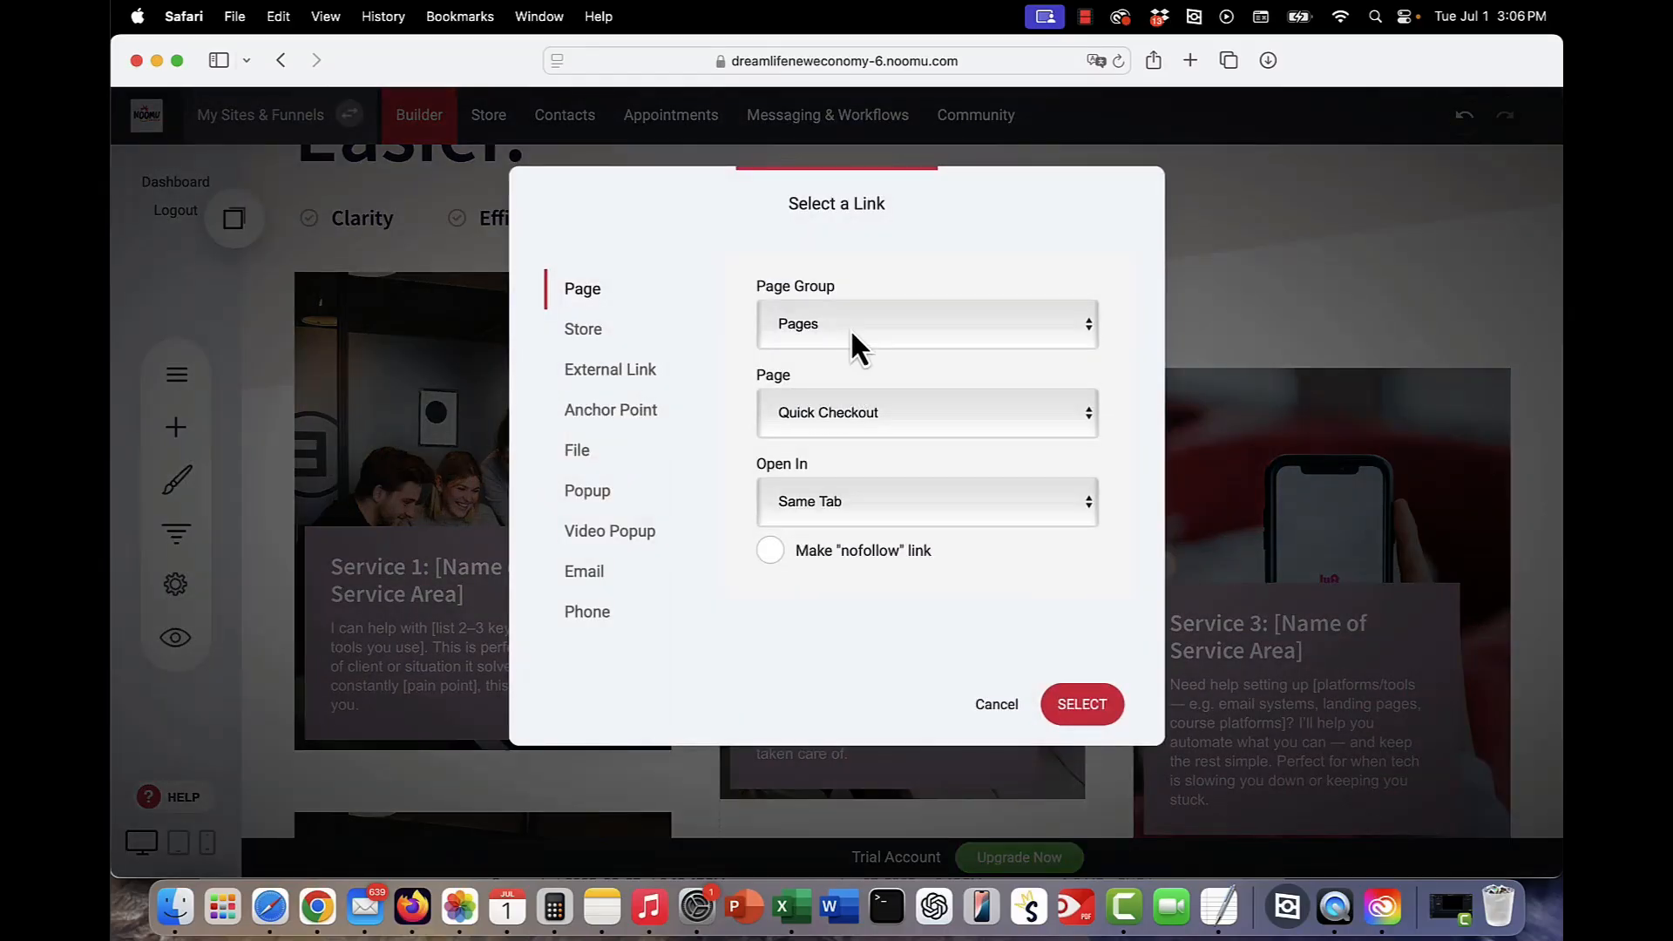
left_click(853, 409)
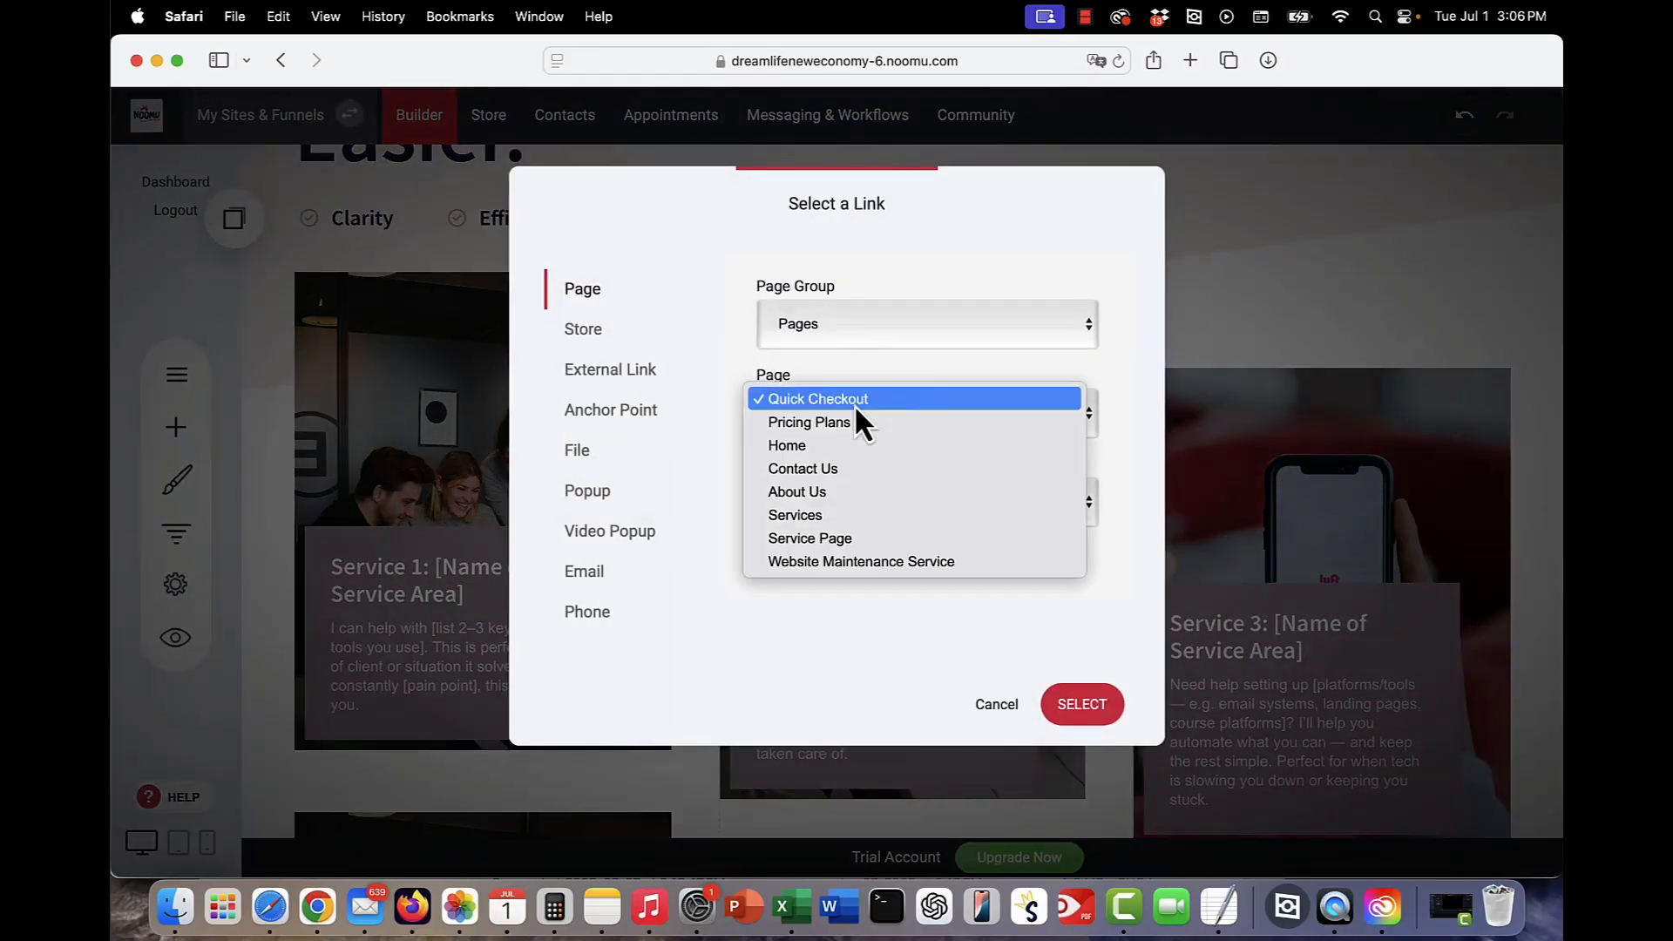
left_click(846, 565)
left_click(1081, 703)
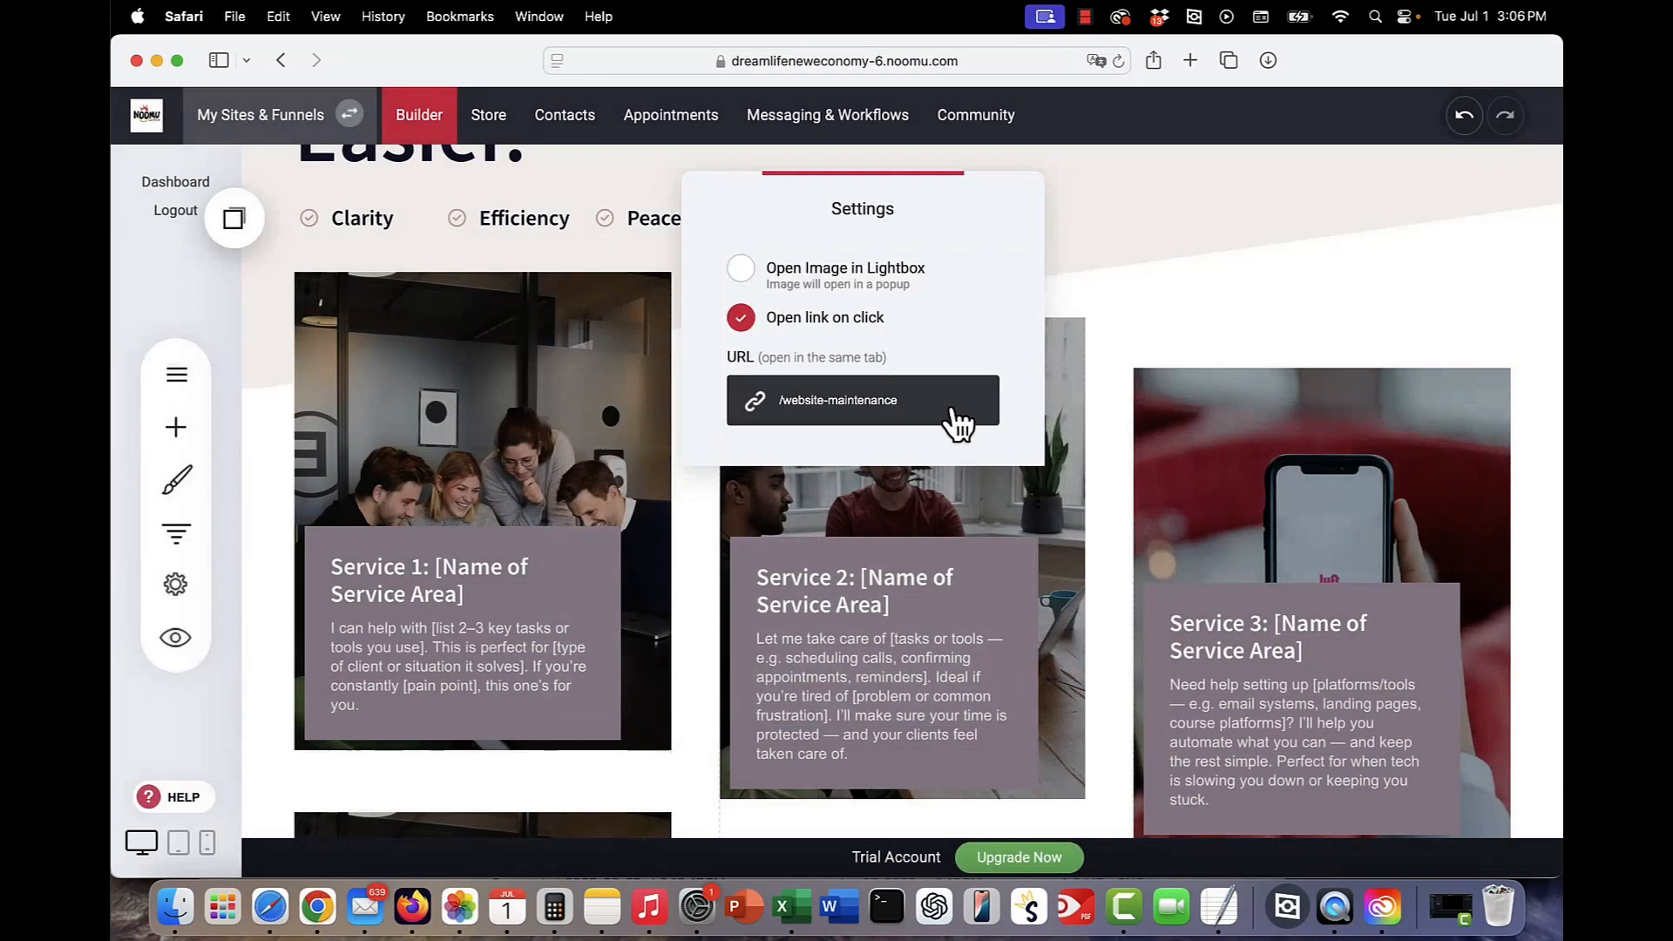
left_click(1188, 302)
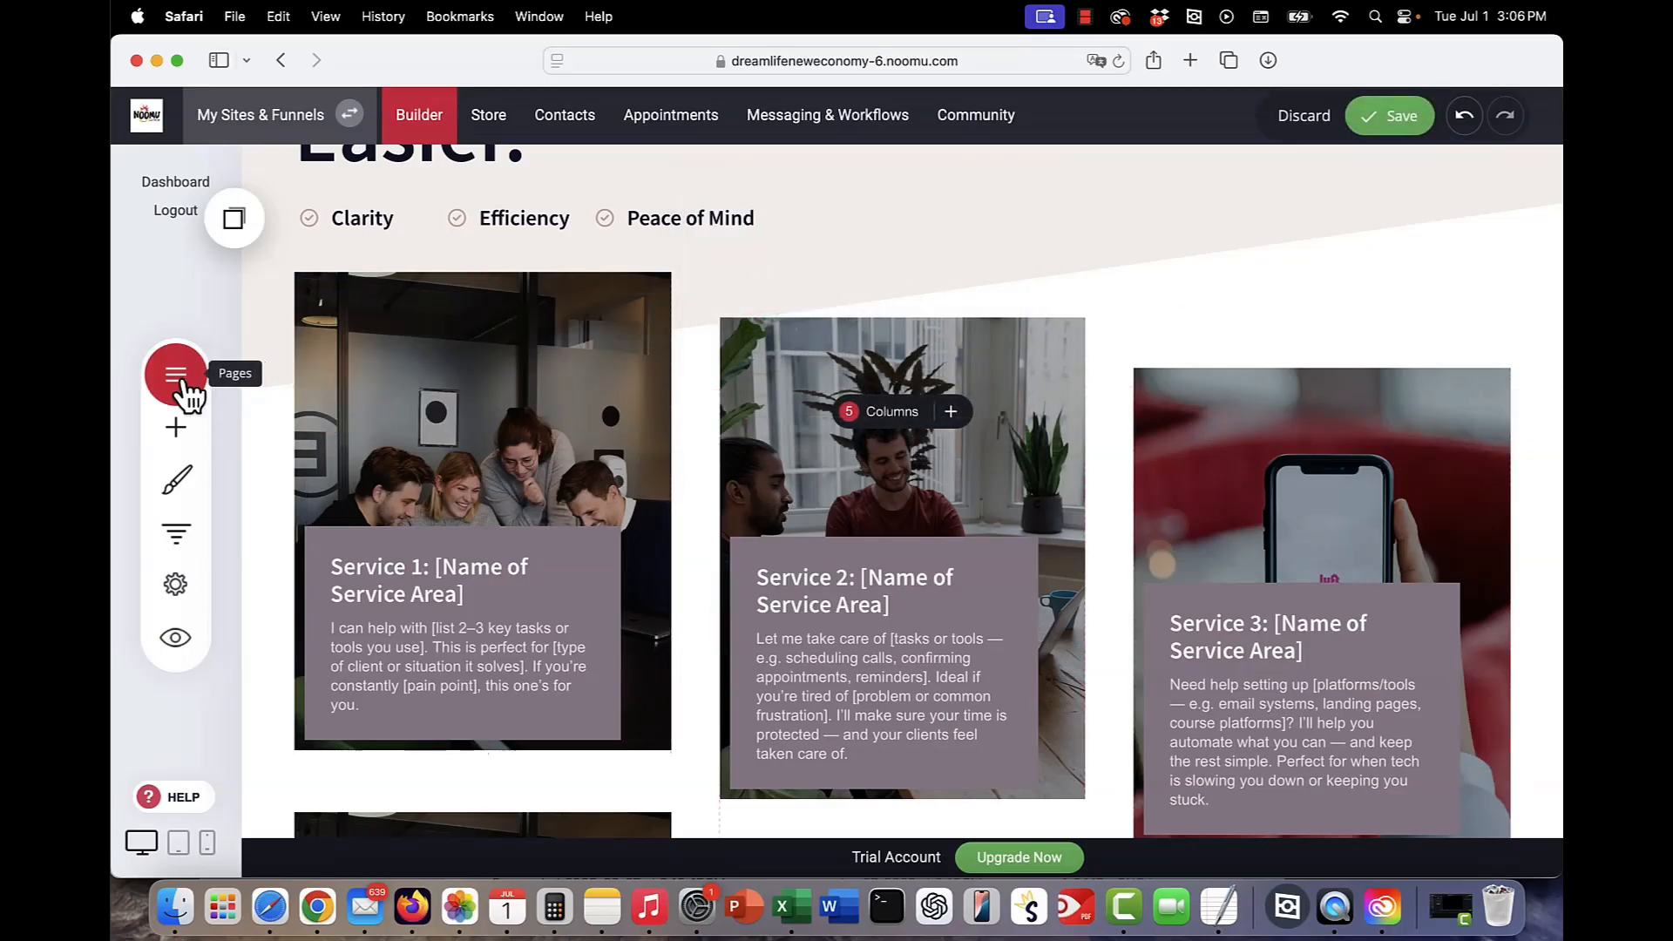
- Open the site's Store section and review the store setup checklist
left_click(184, 384)
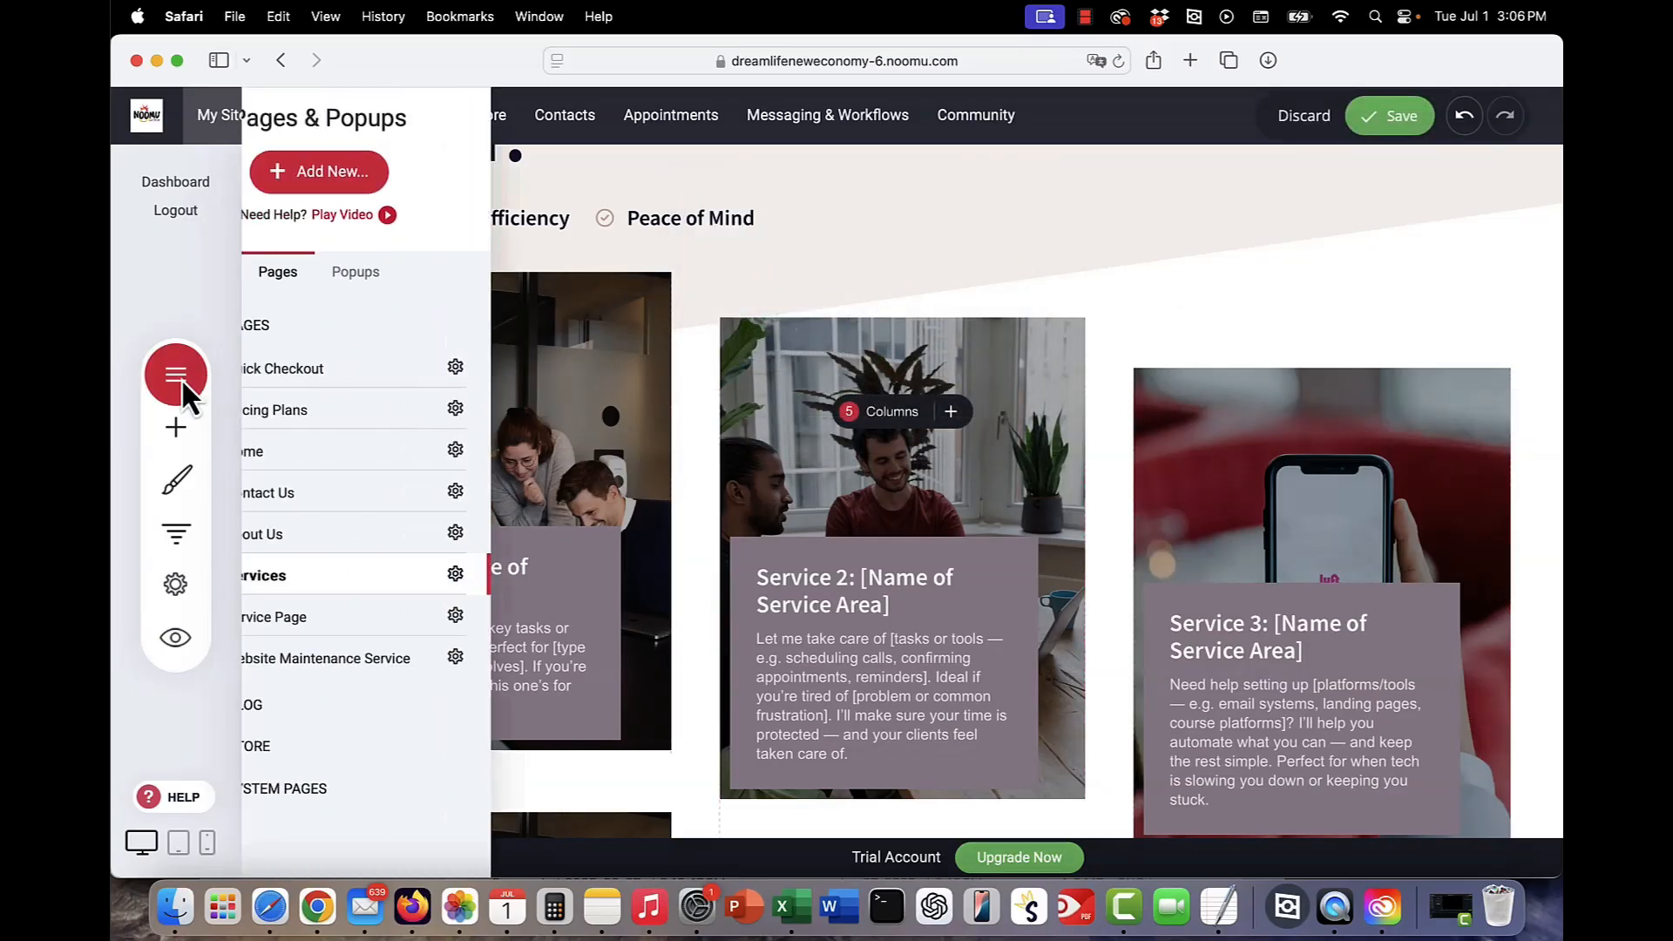
left_click(838, 359)
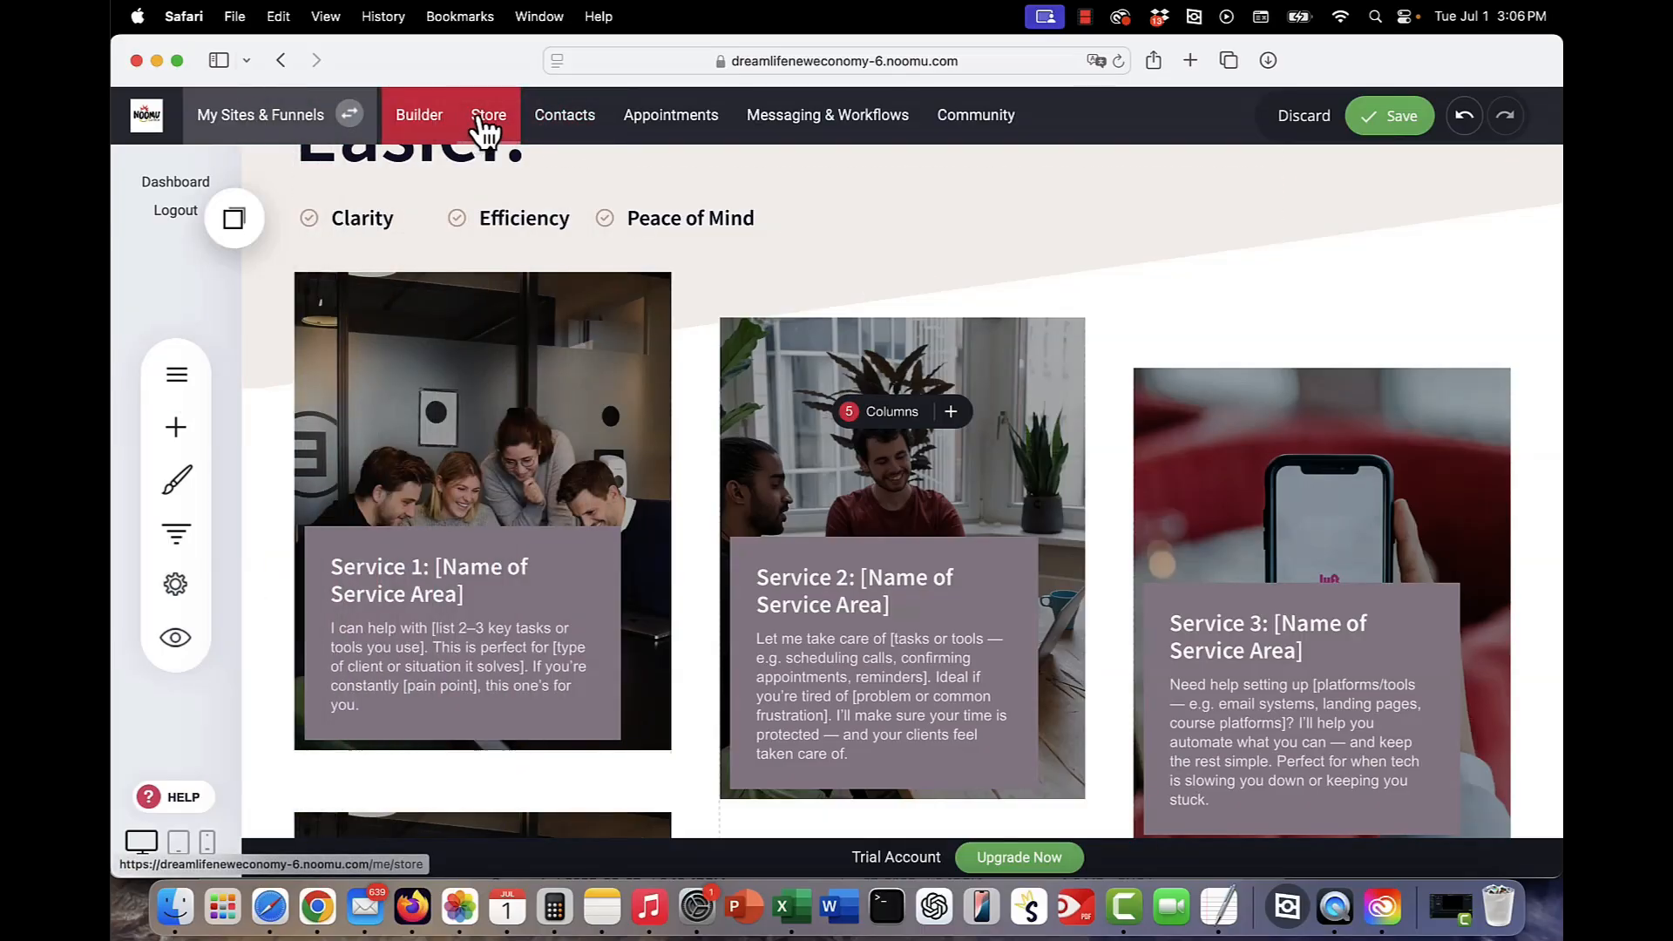
left_click(485, 131)
left_click(769, 490)
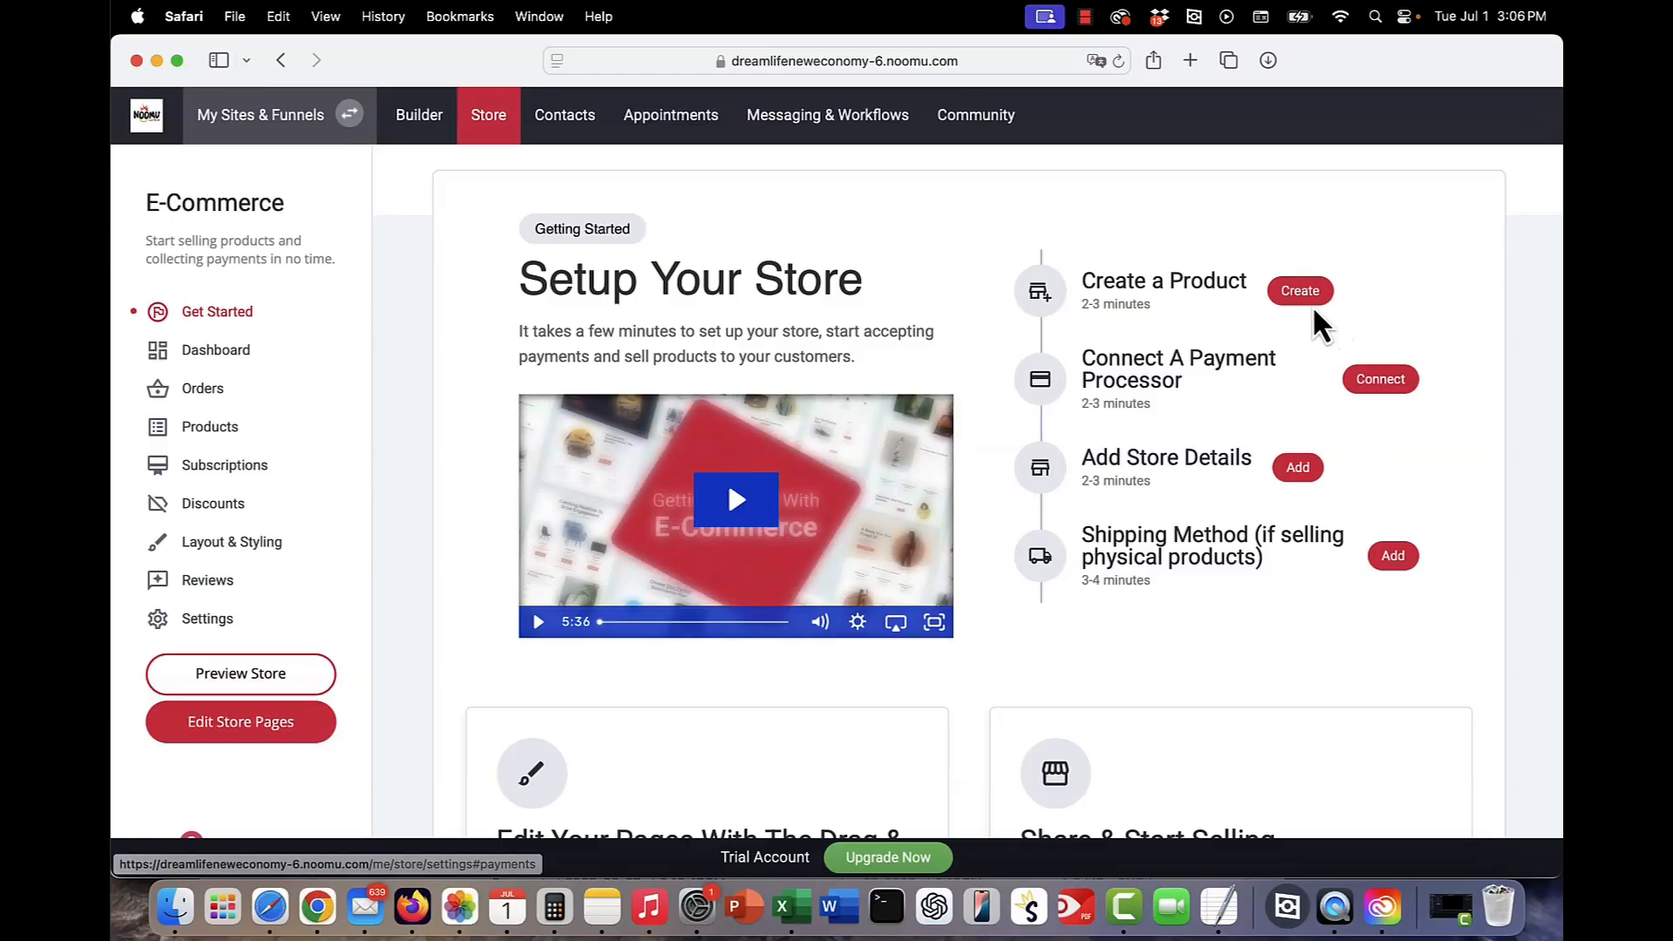
left_click(1386, 390)
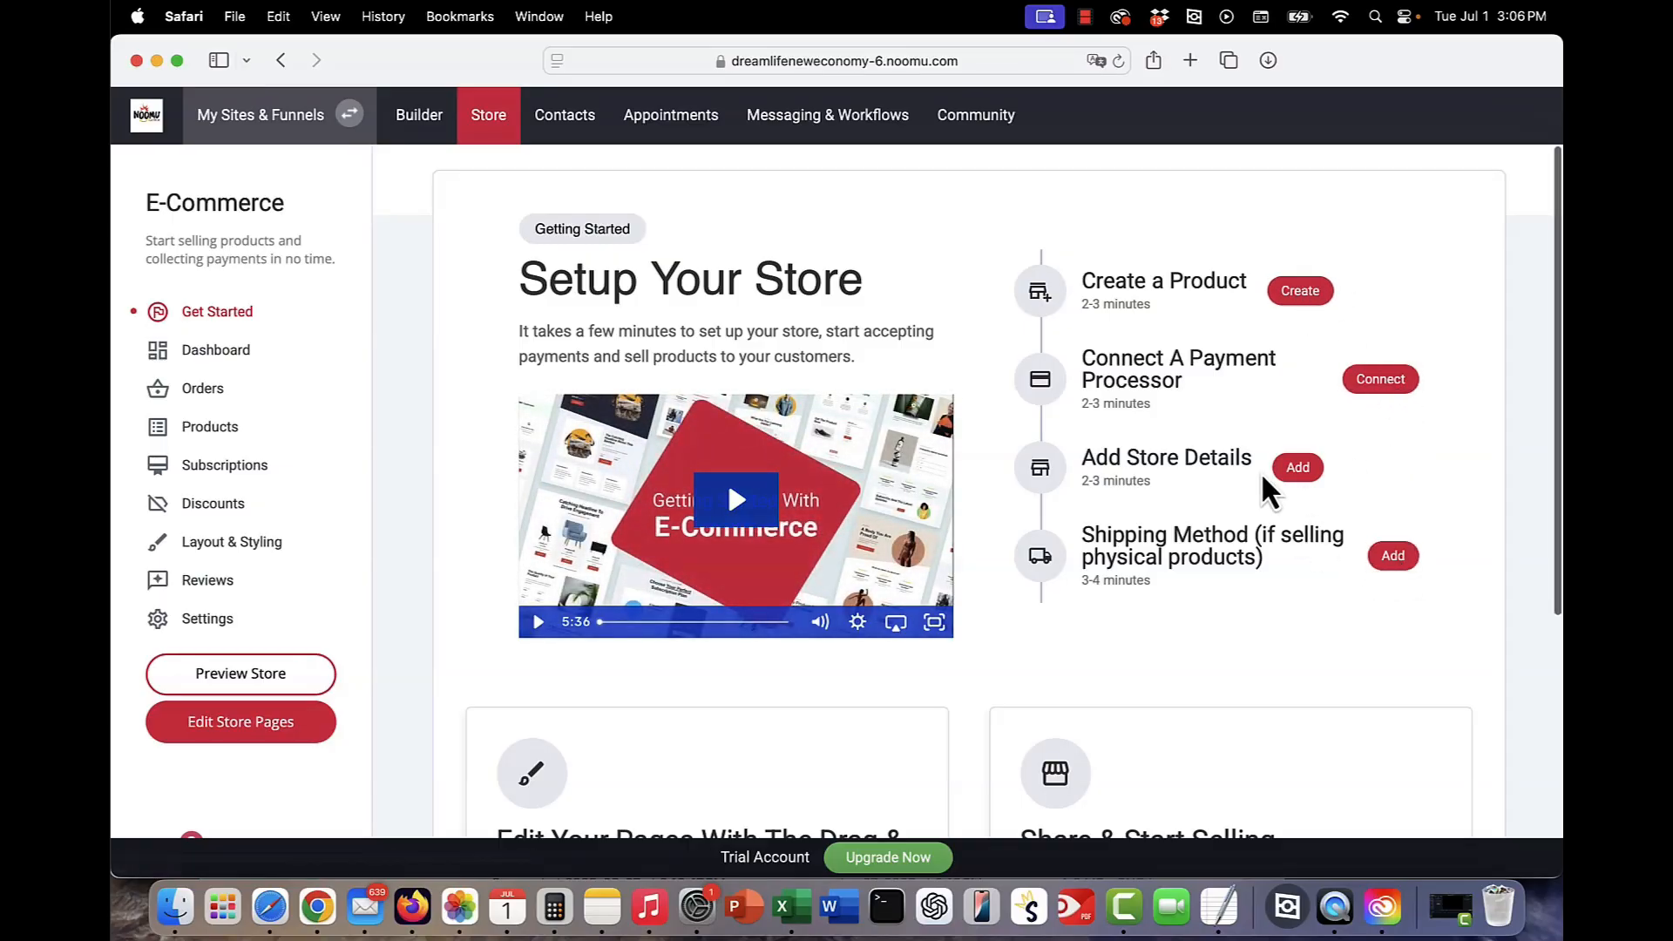
scroll(1262, 476, "down", 1)
scroll(1262, 476, "up", 1)
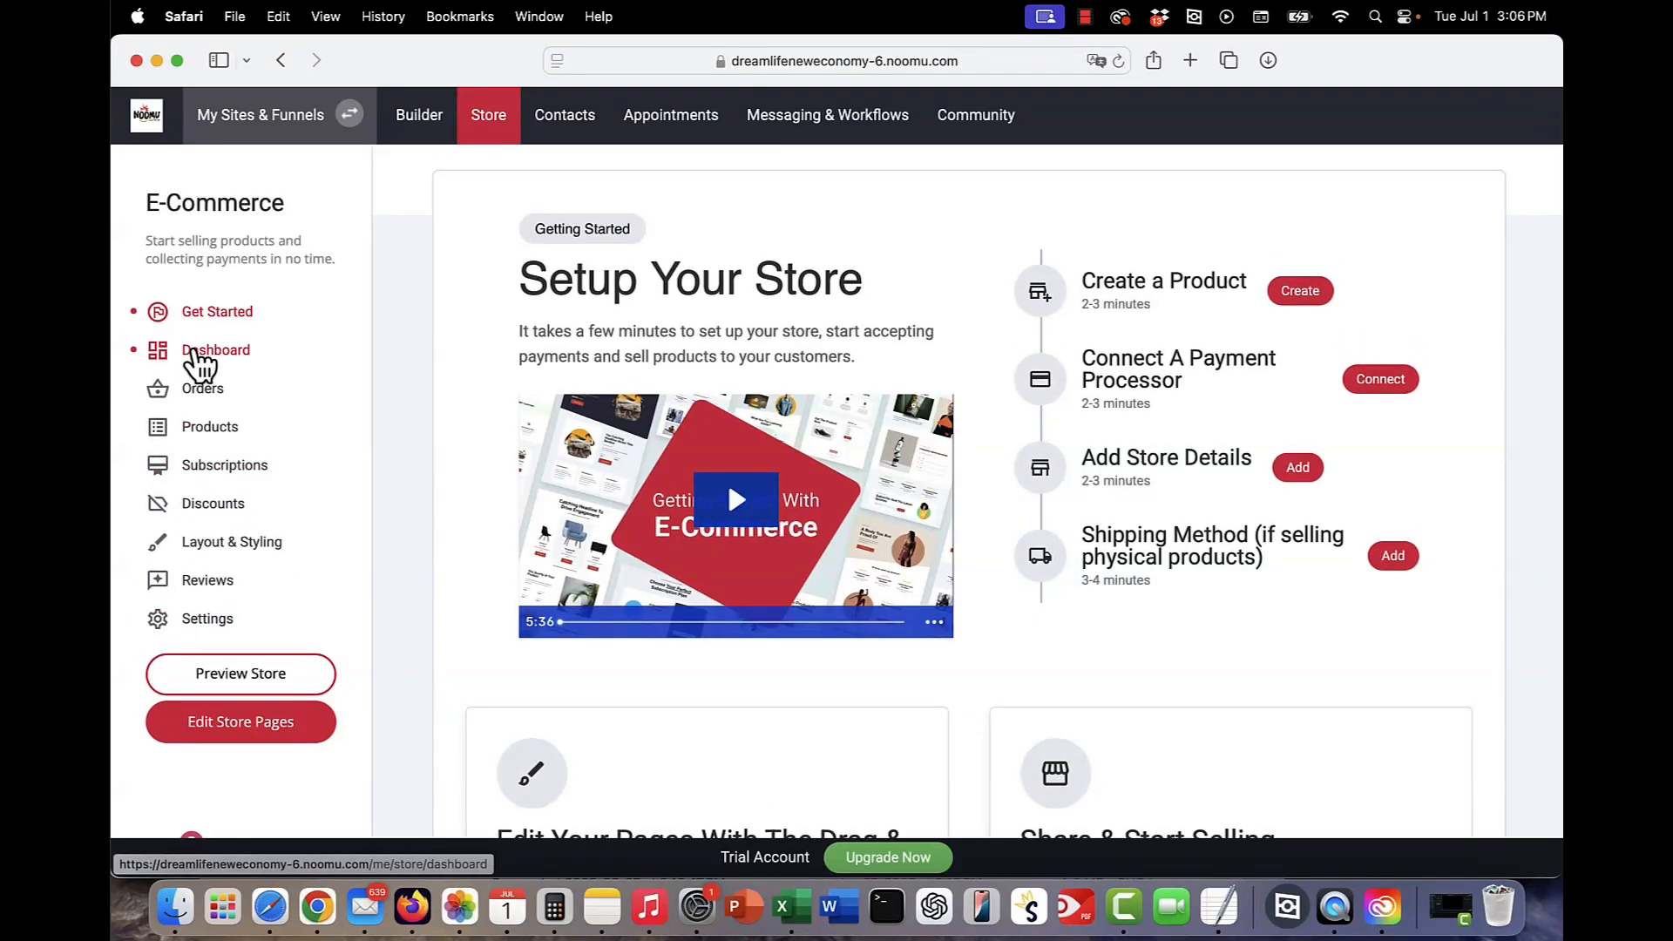
- Open the store's payment settings, browse the payment providers available to connect, and close the list
left_click(1381, 383)
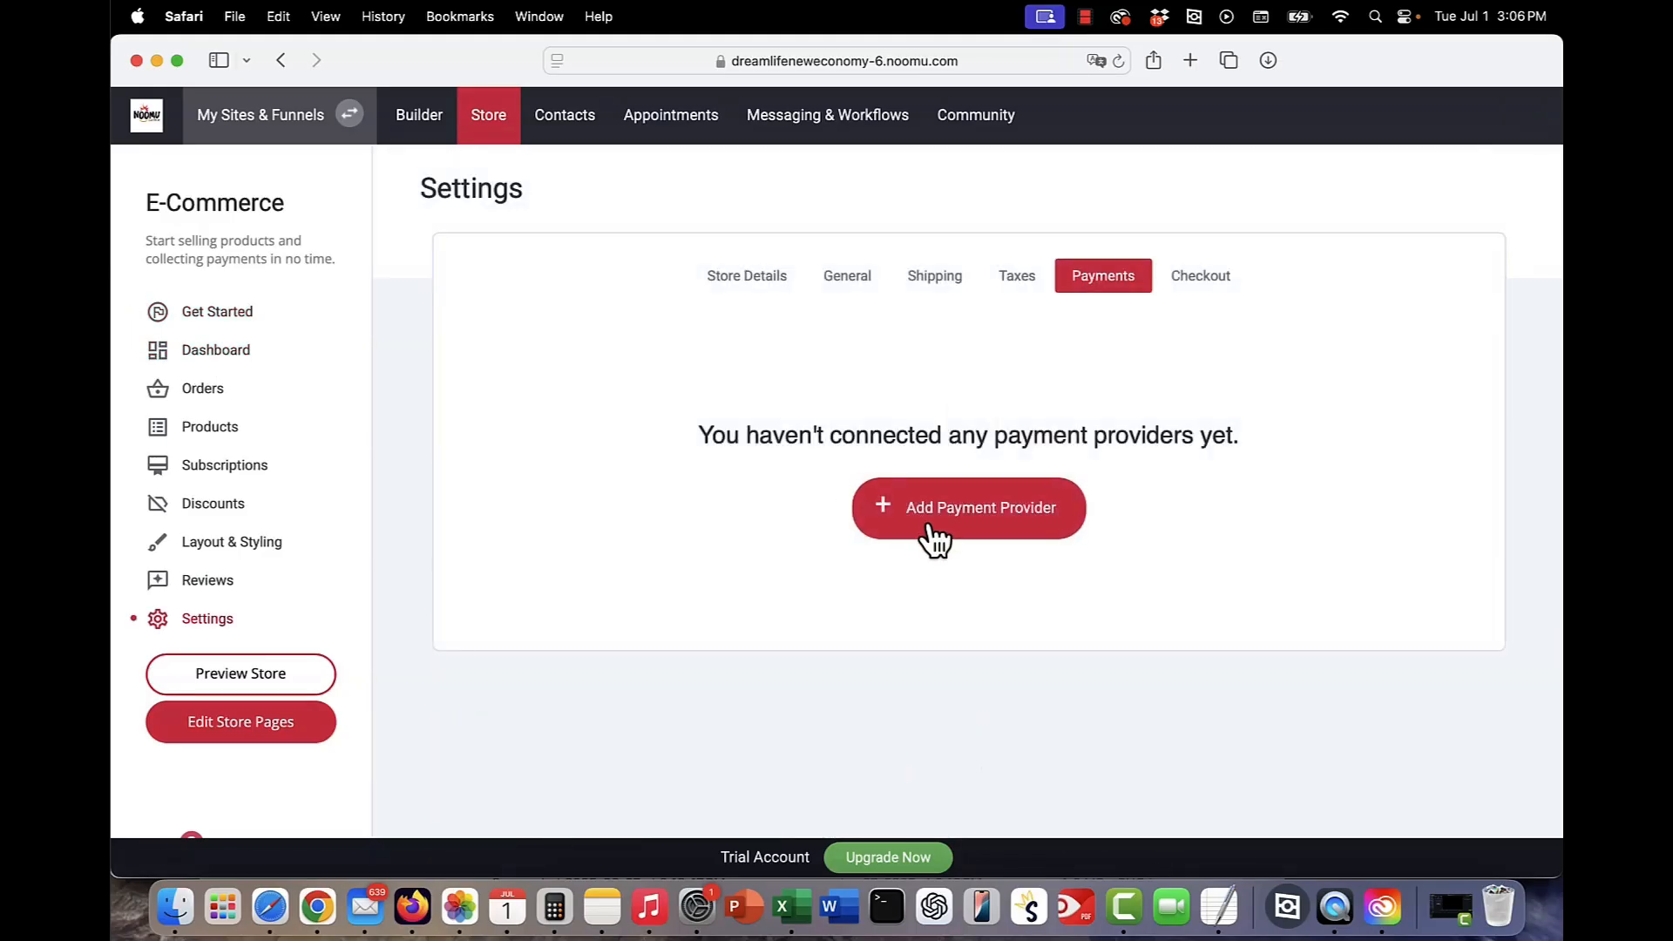
left_click(927, 527)
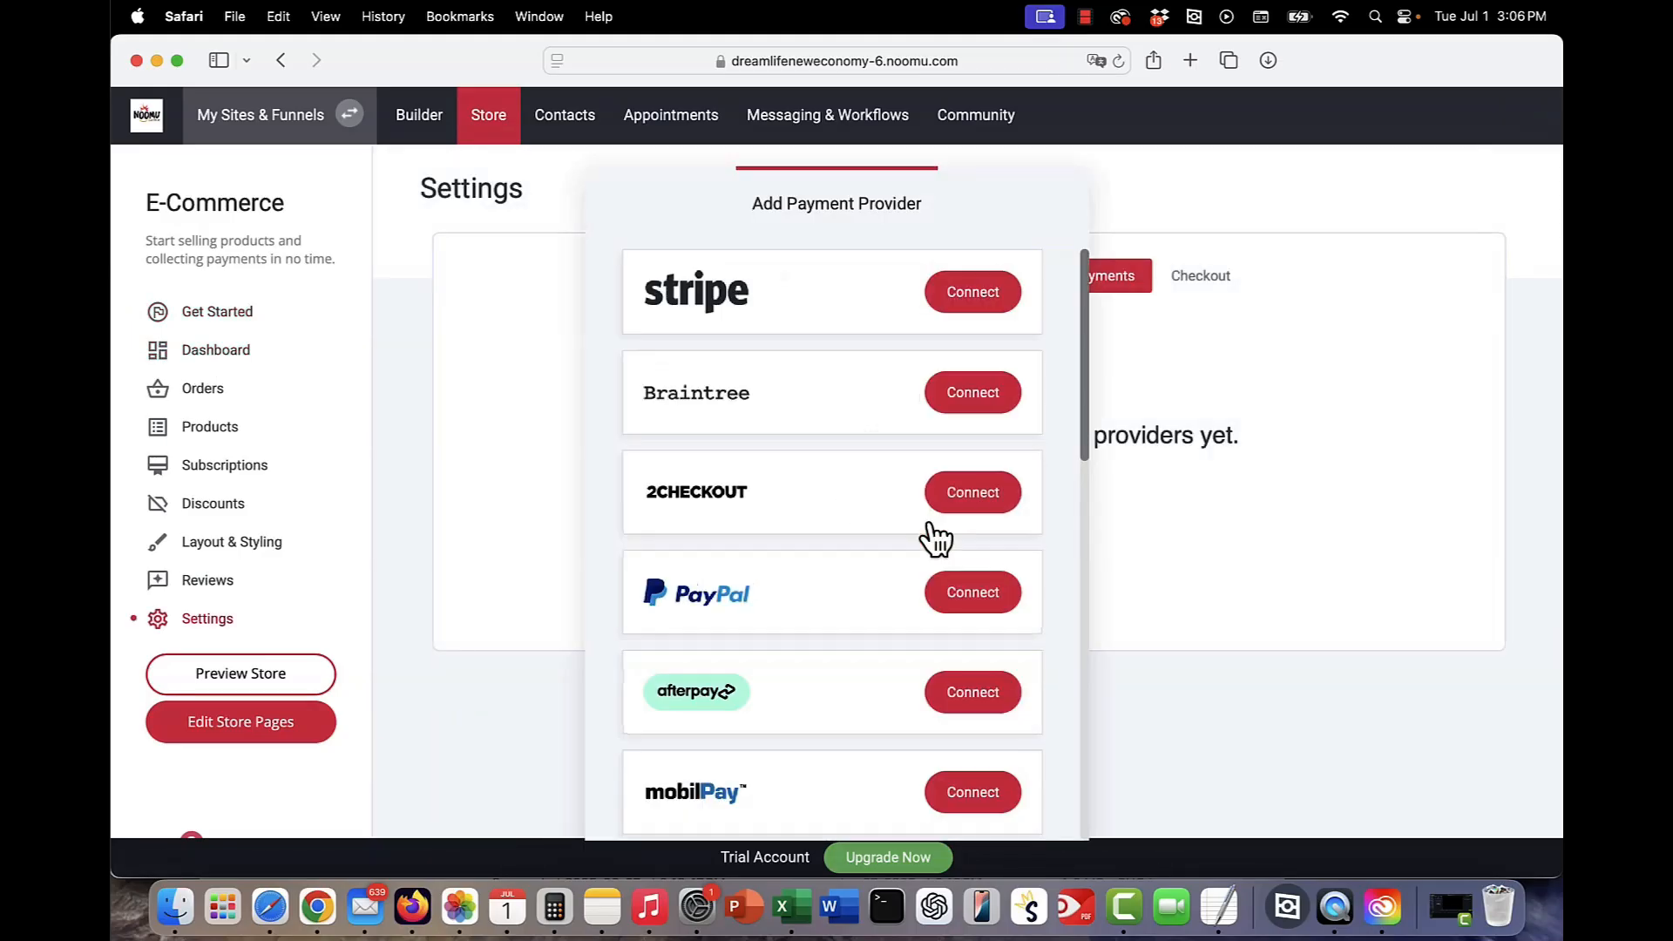
scroll(858, 444, "down", 10)
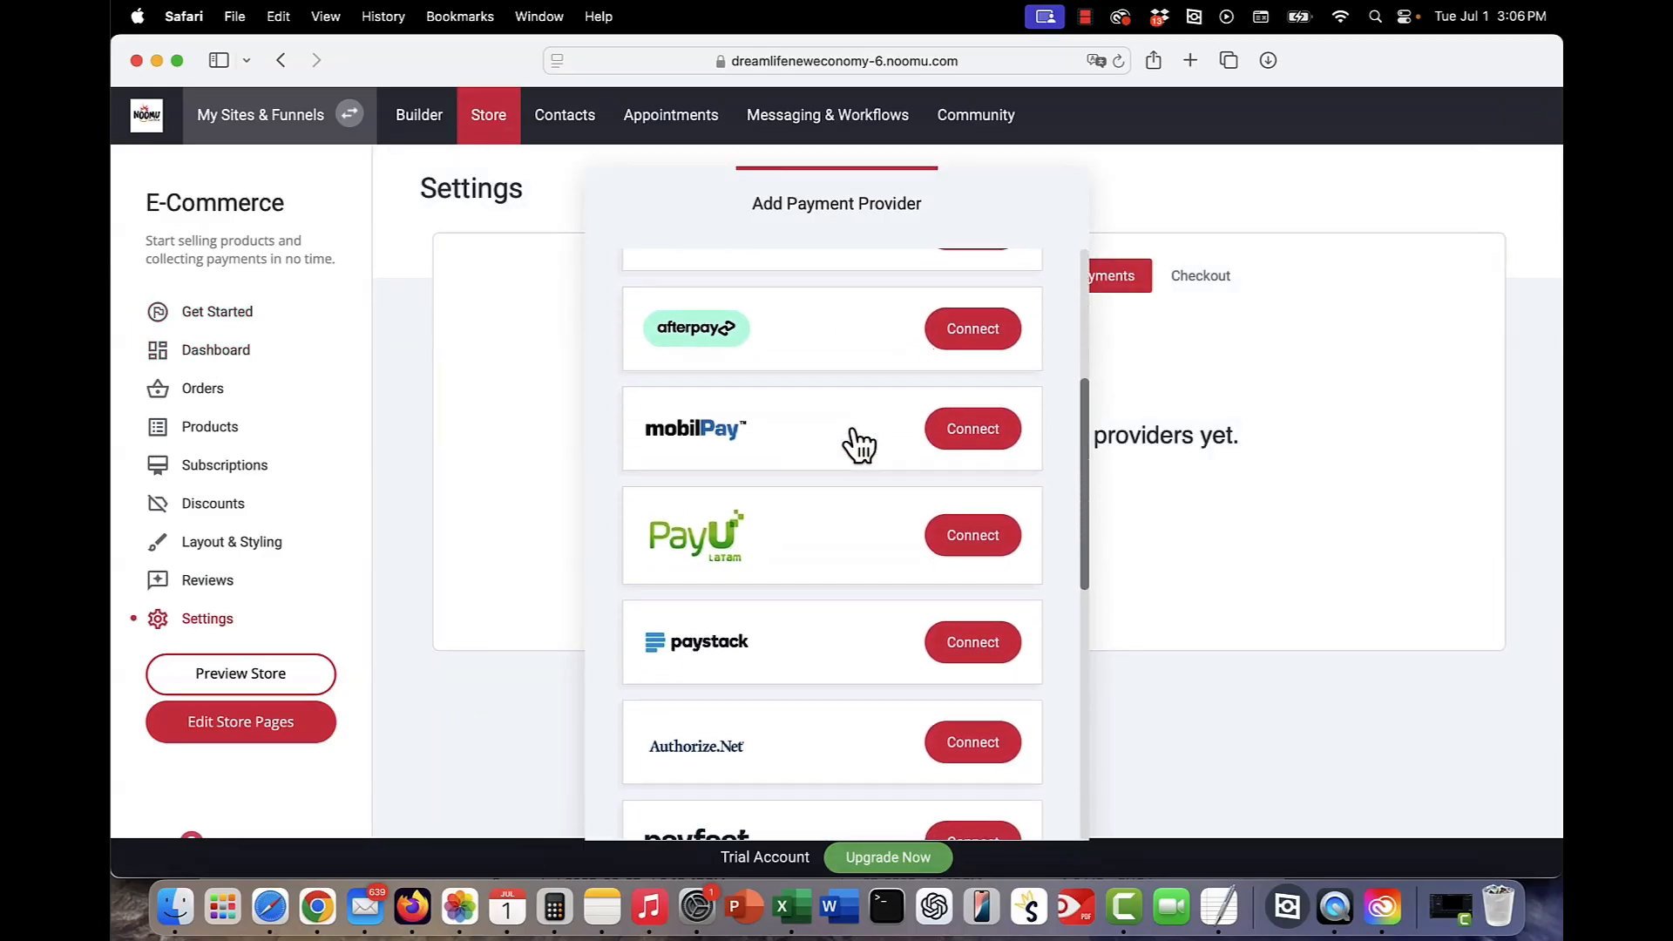
scroll(858, 444, "down", 5)
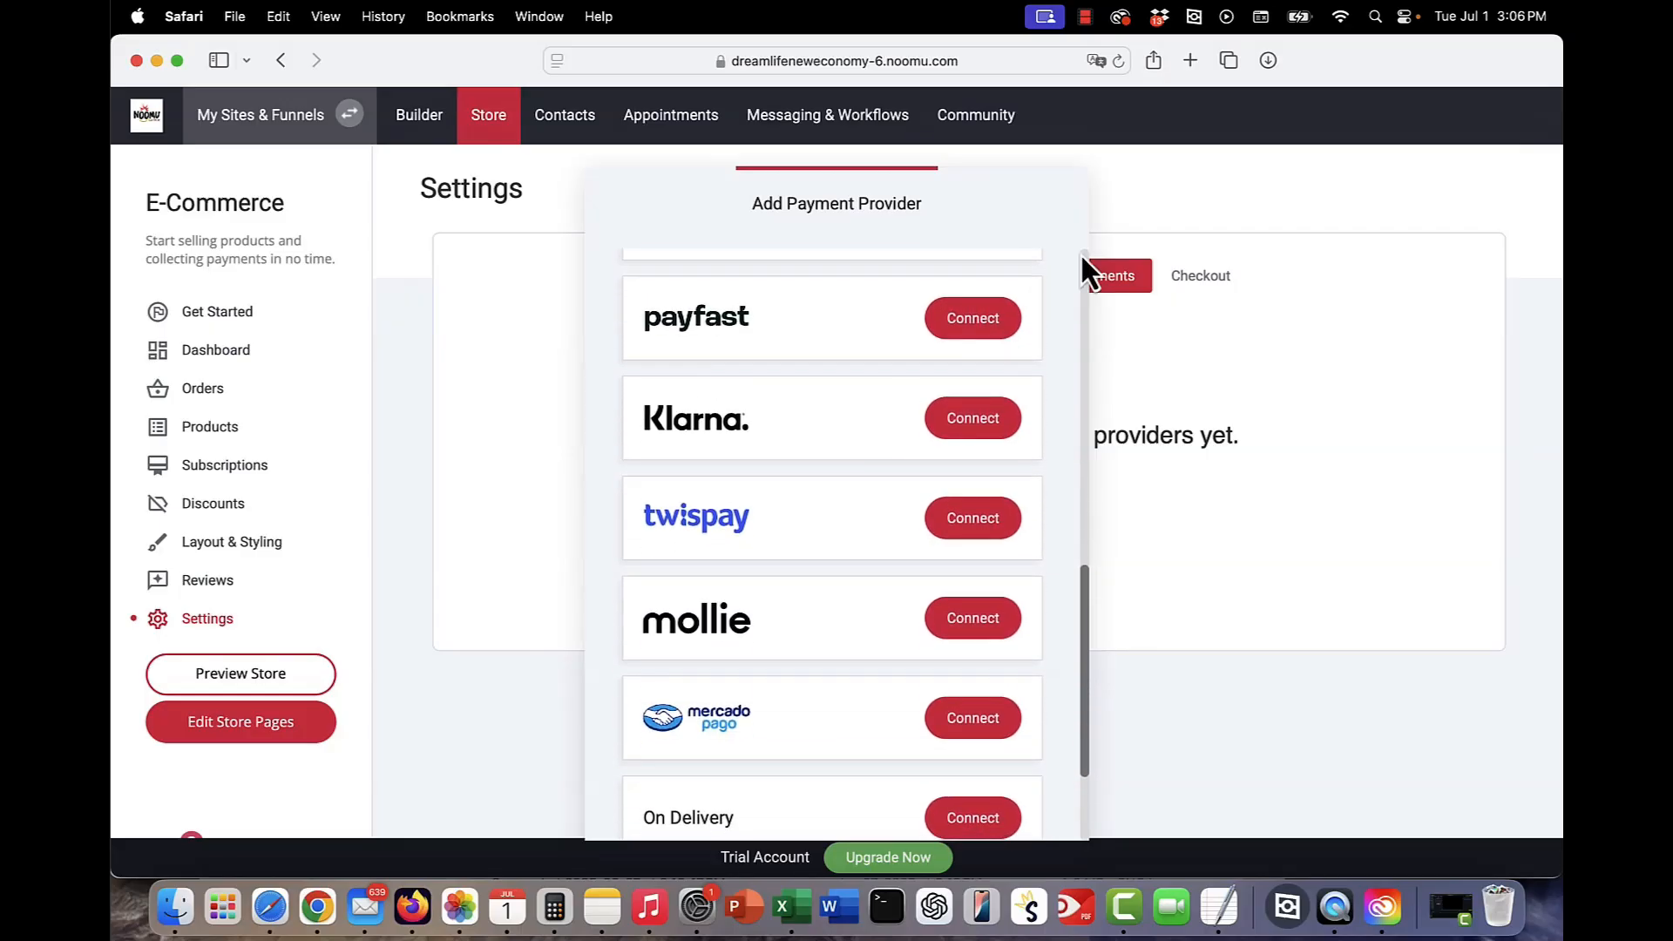
left_click(1232, 288)
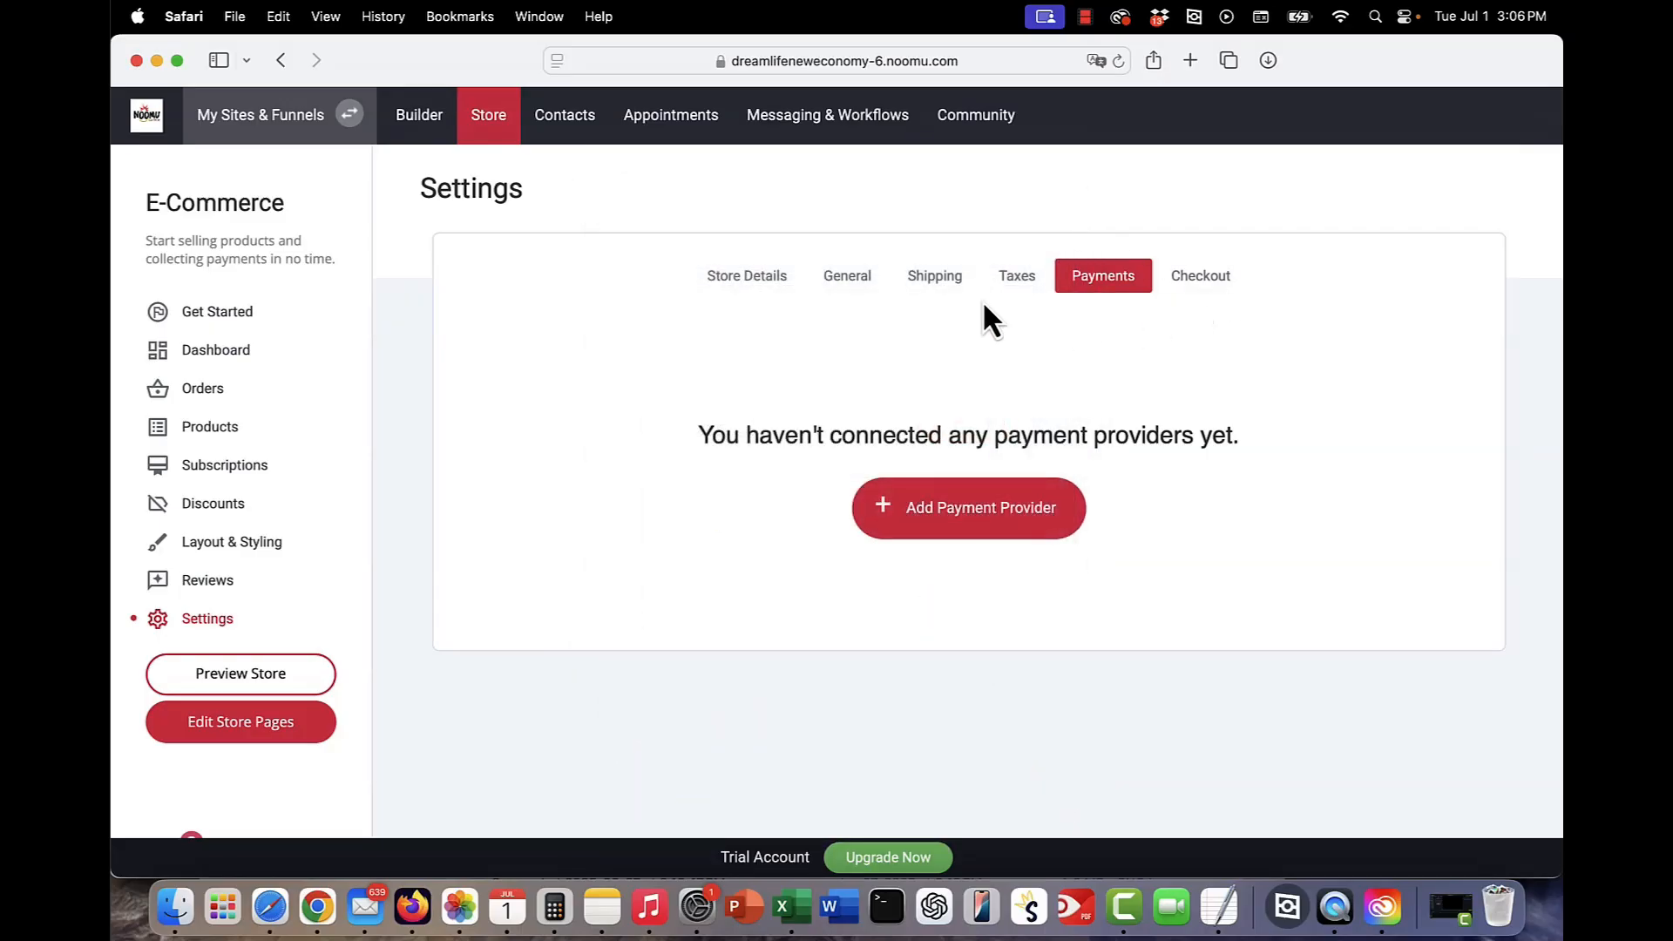
- Open Product One from the store's products and set its type of product to Membership
left_click(209, 429)
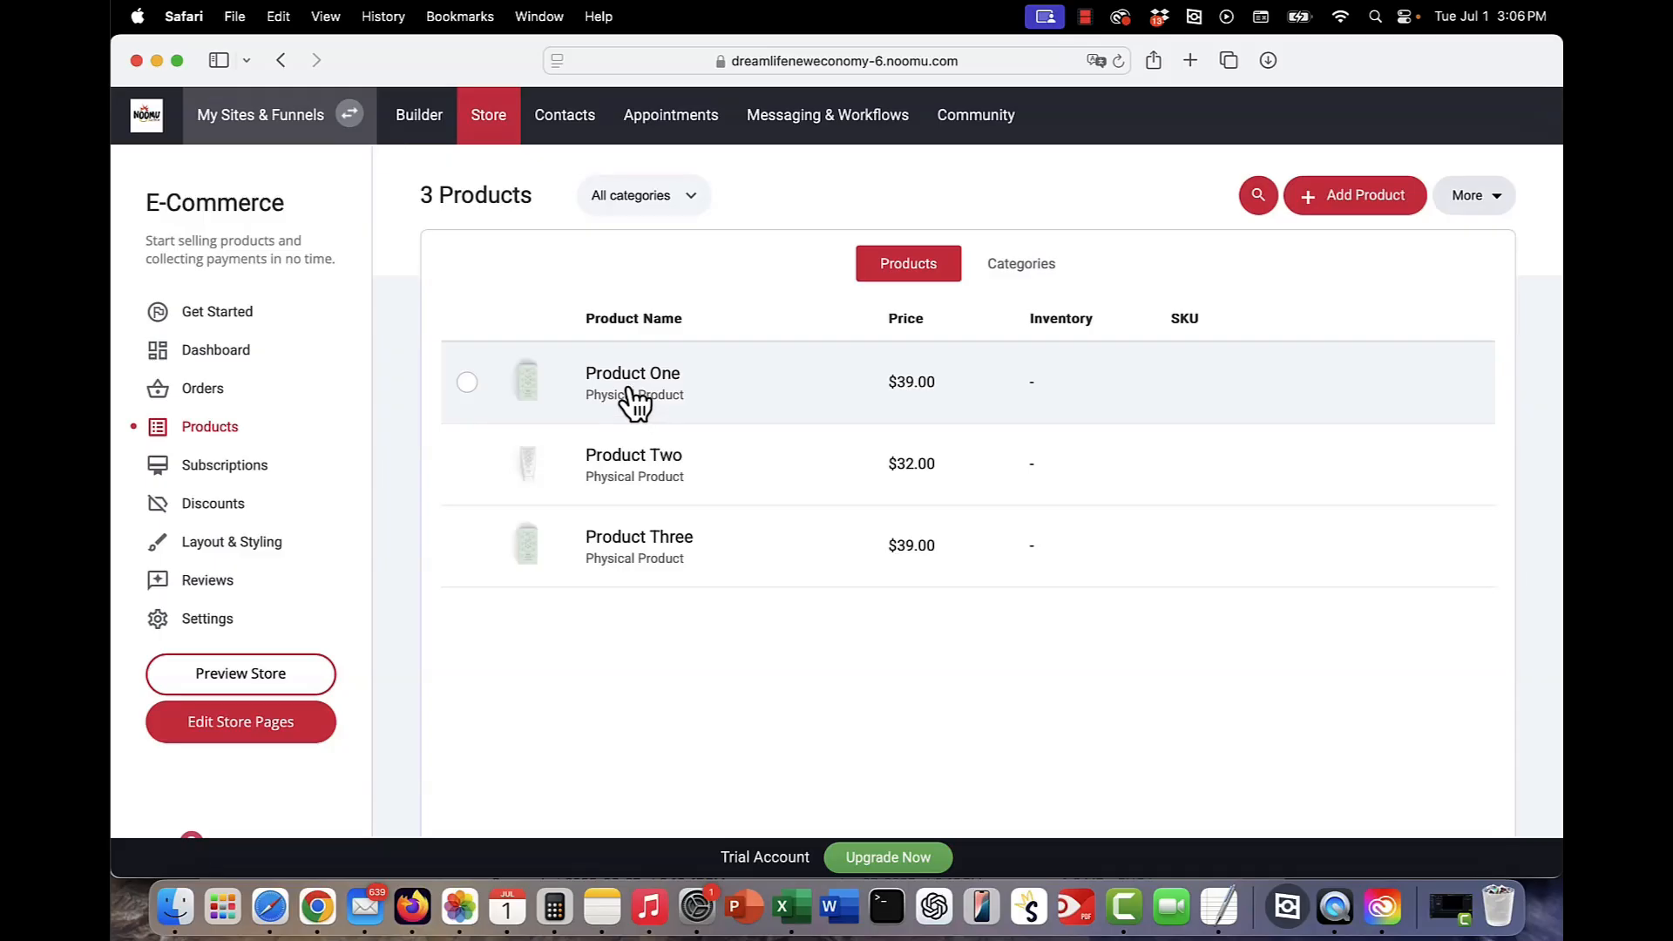
left_click(634, 401)
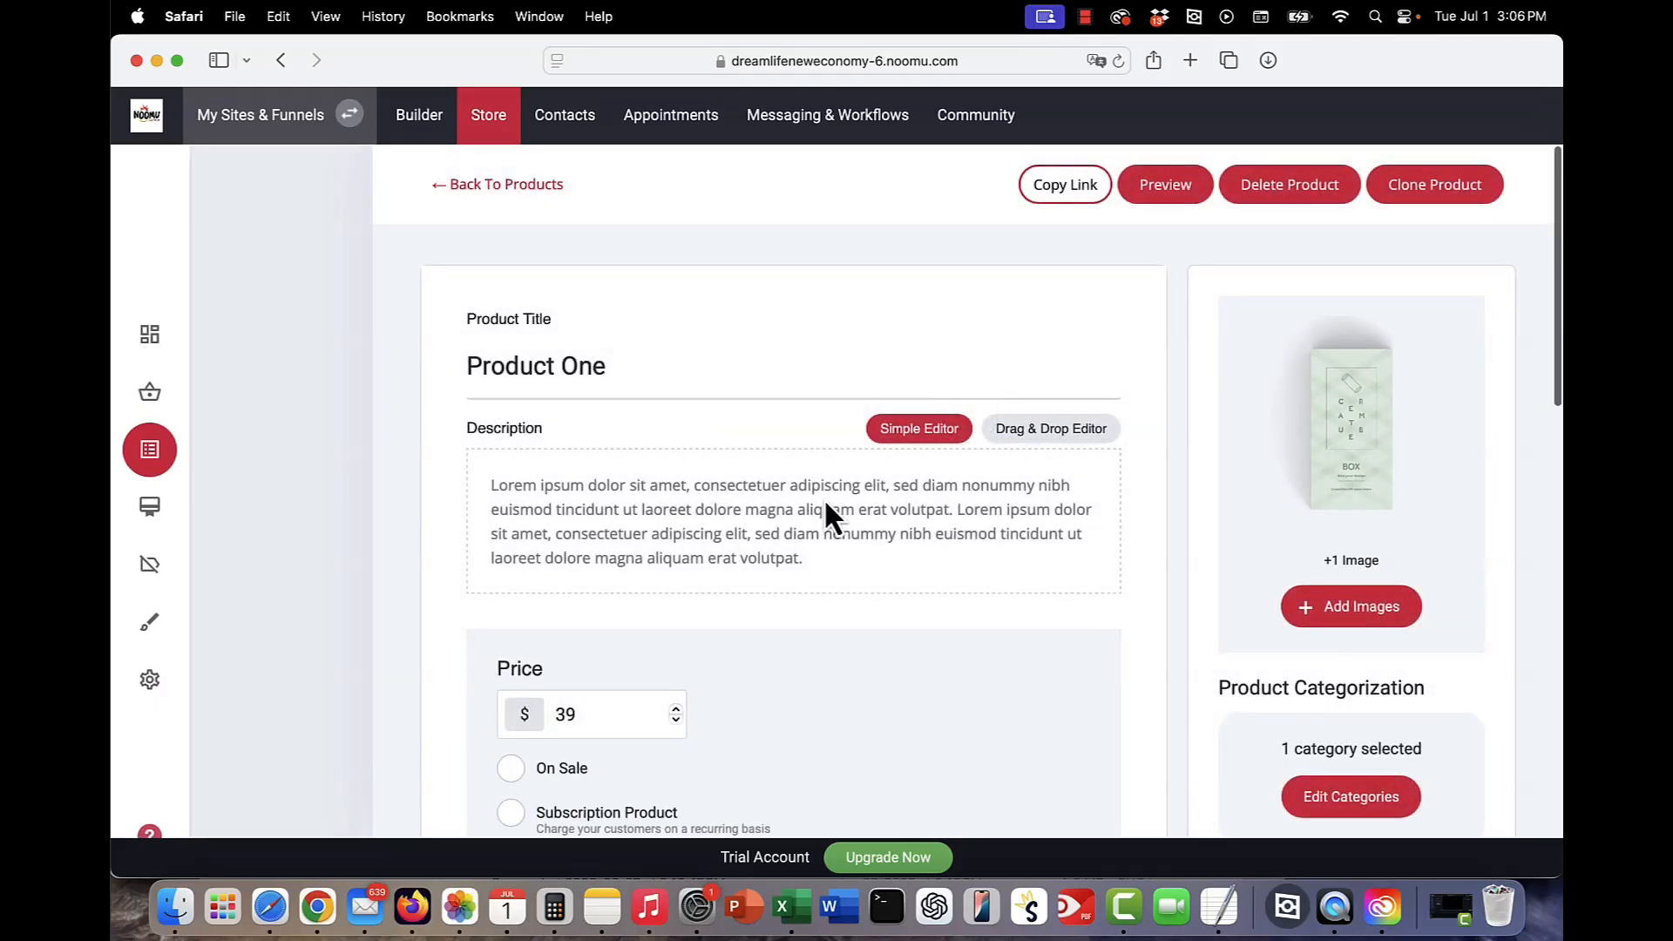
scroll(1388, 496, "down", 1)
scroll(1391, 497, "down", 2)
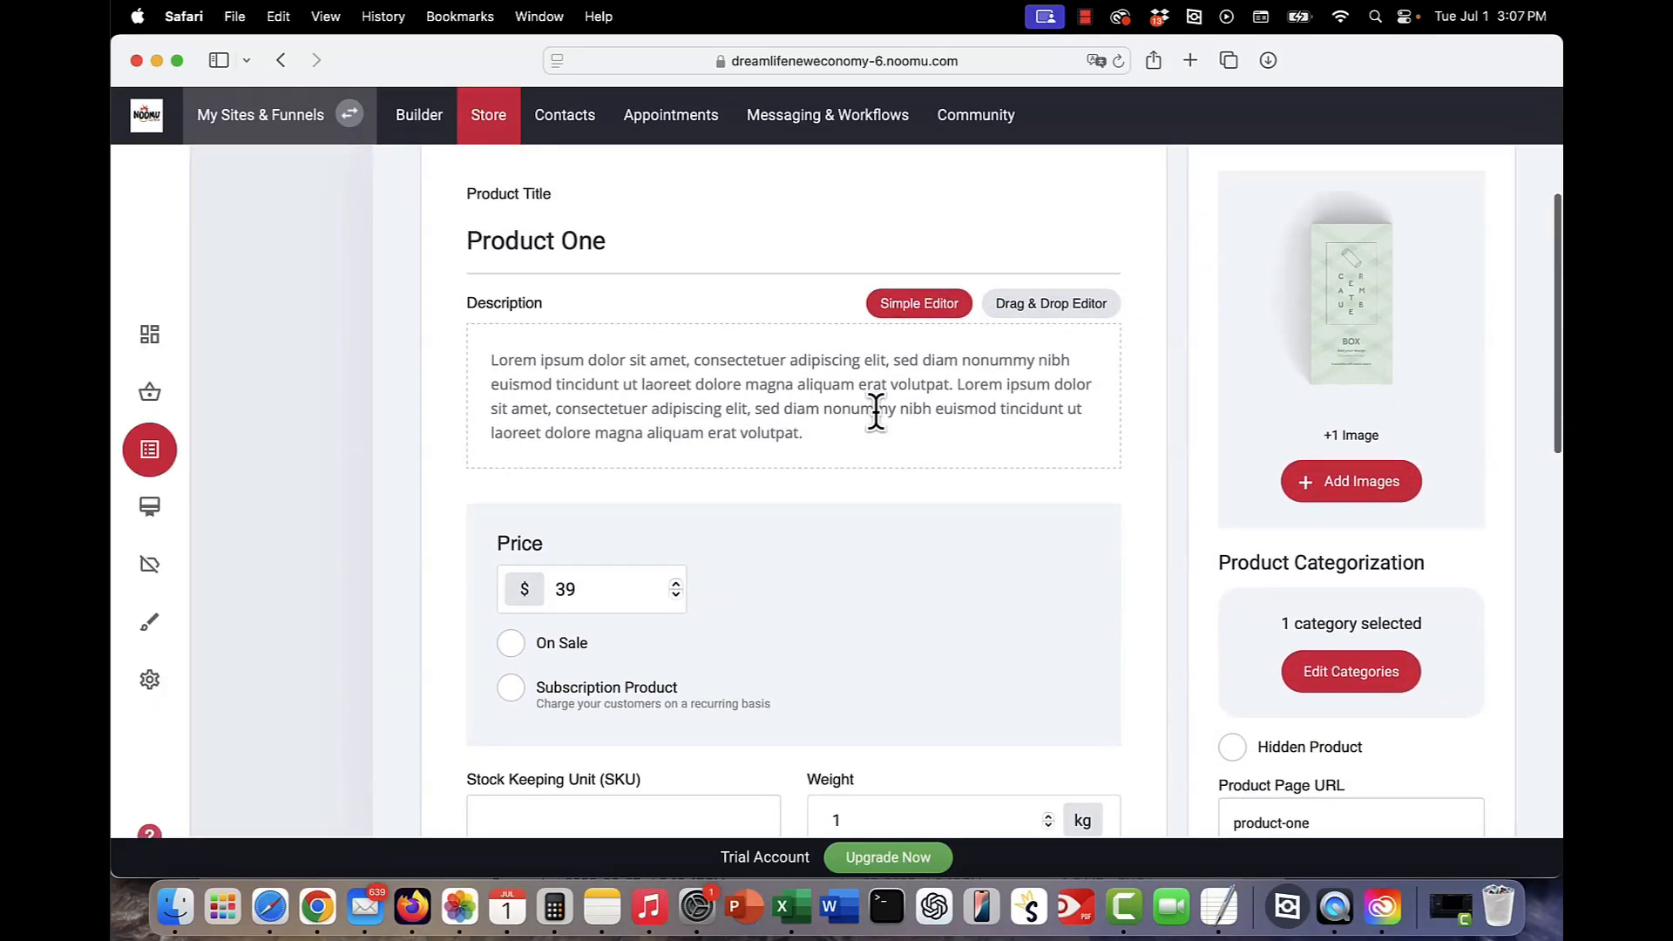
scroll(763, 442, "down", 5)
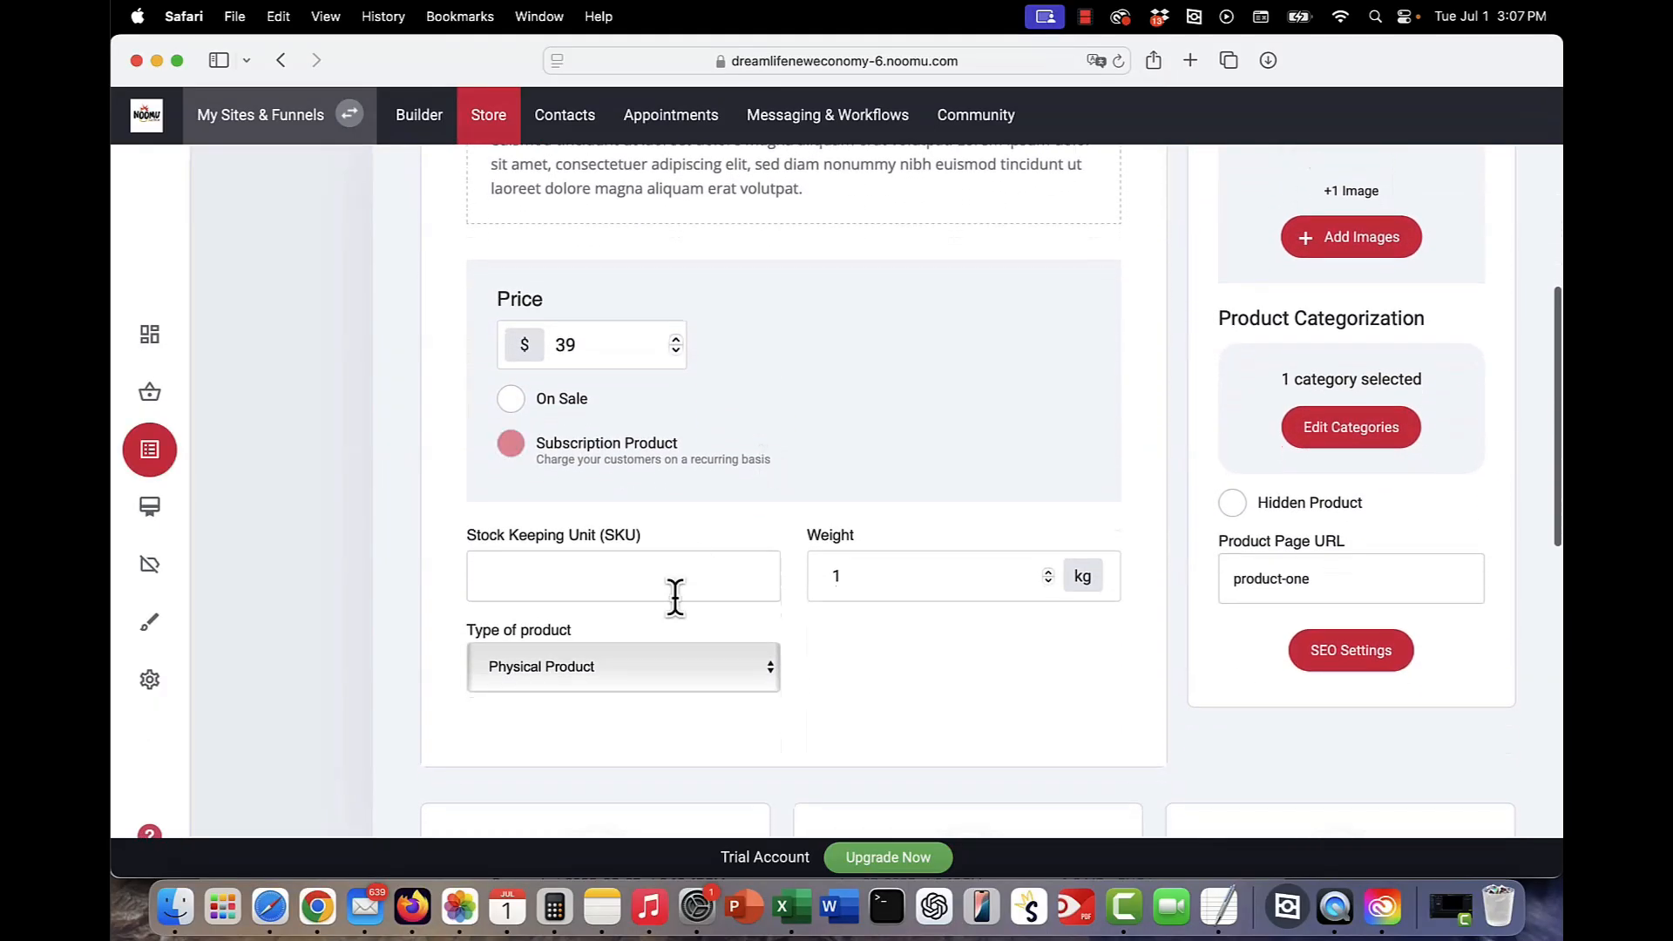
scroll(932, 324, "down", 5)
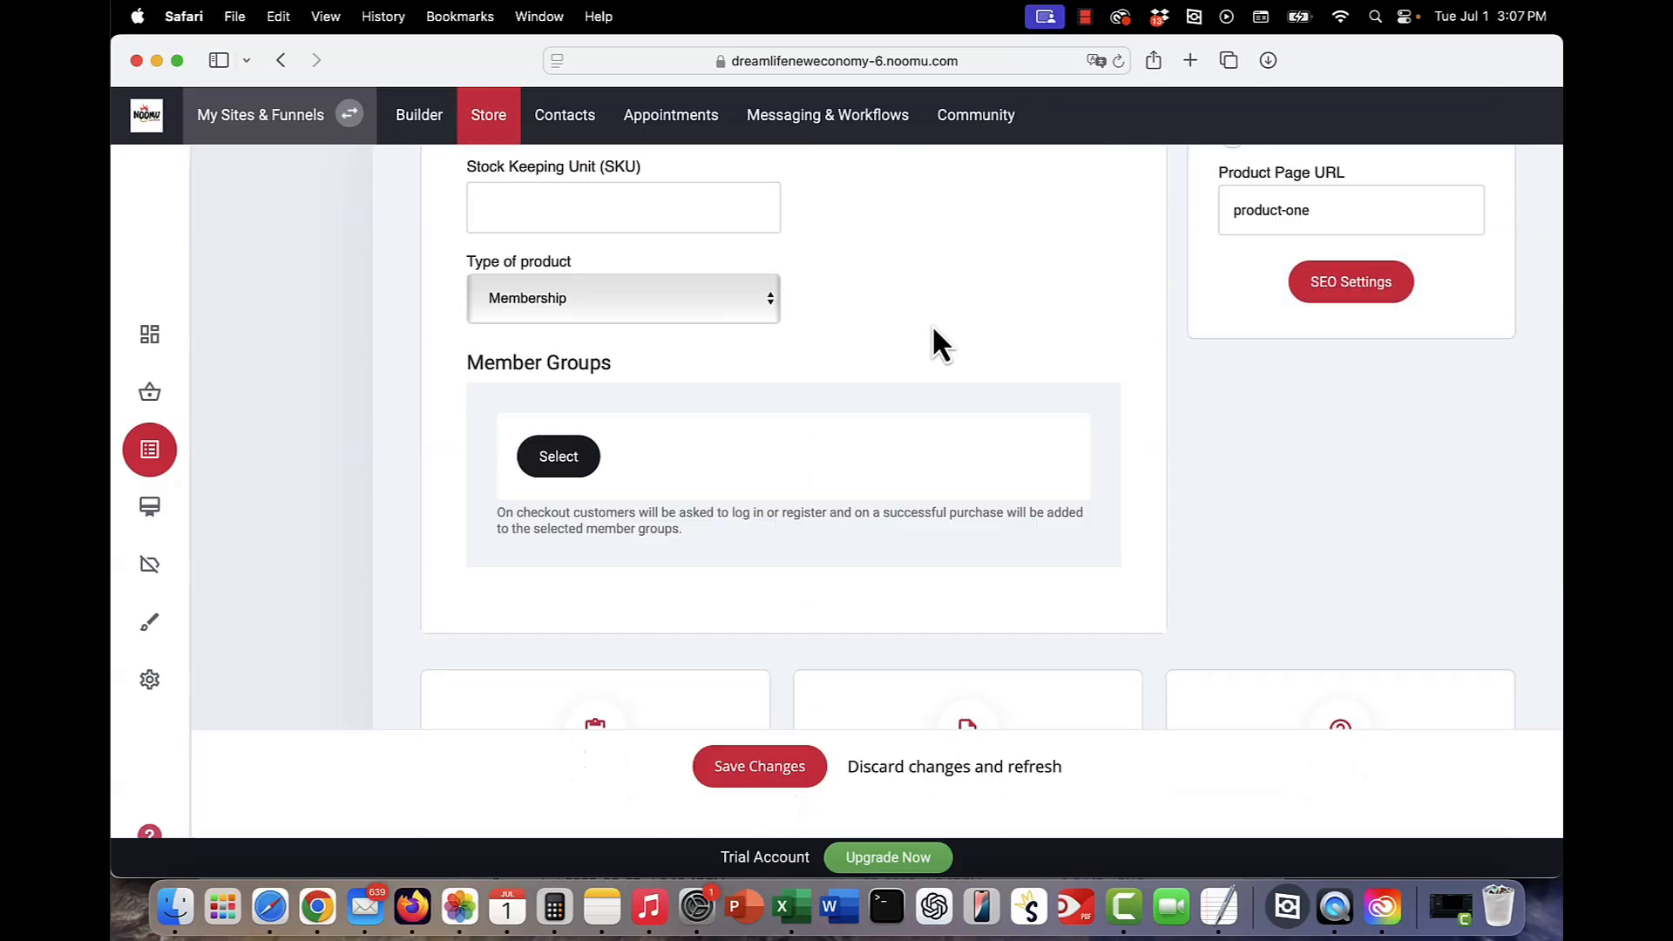
- Retitle Product One as Website Maintenance
scroll(932, 324, "up", 3)
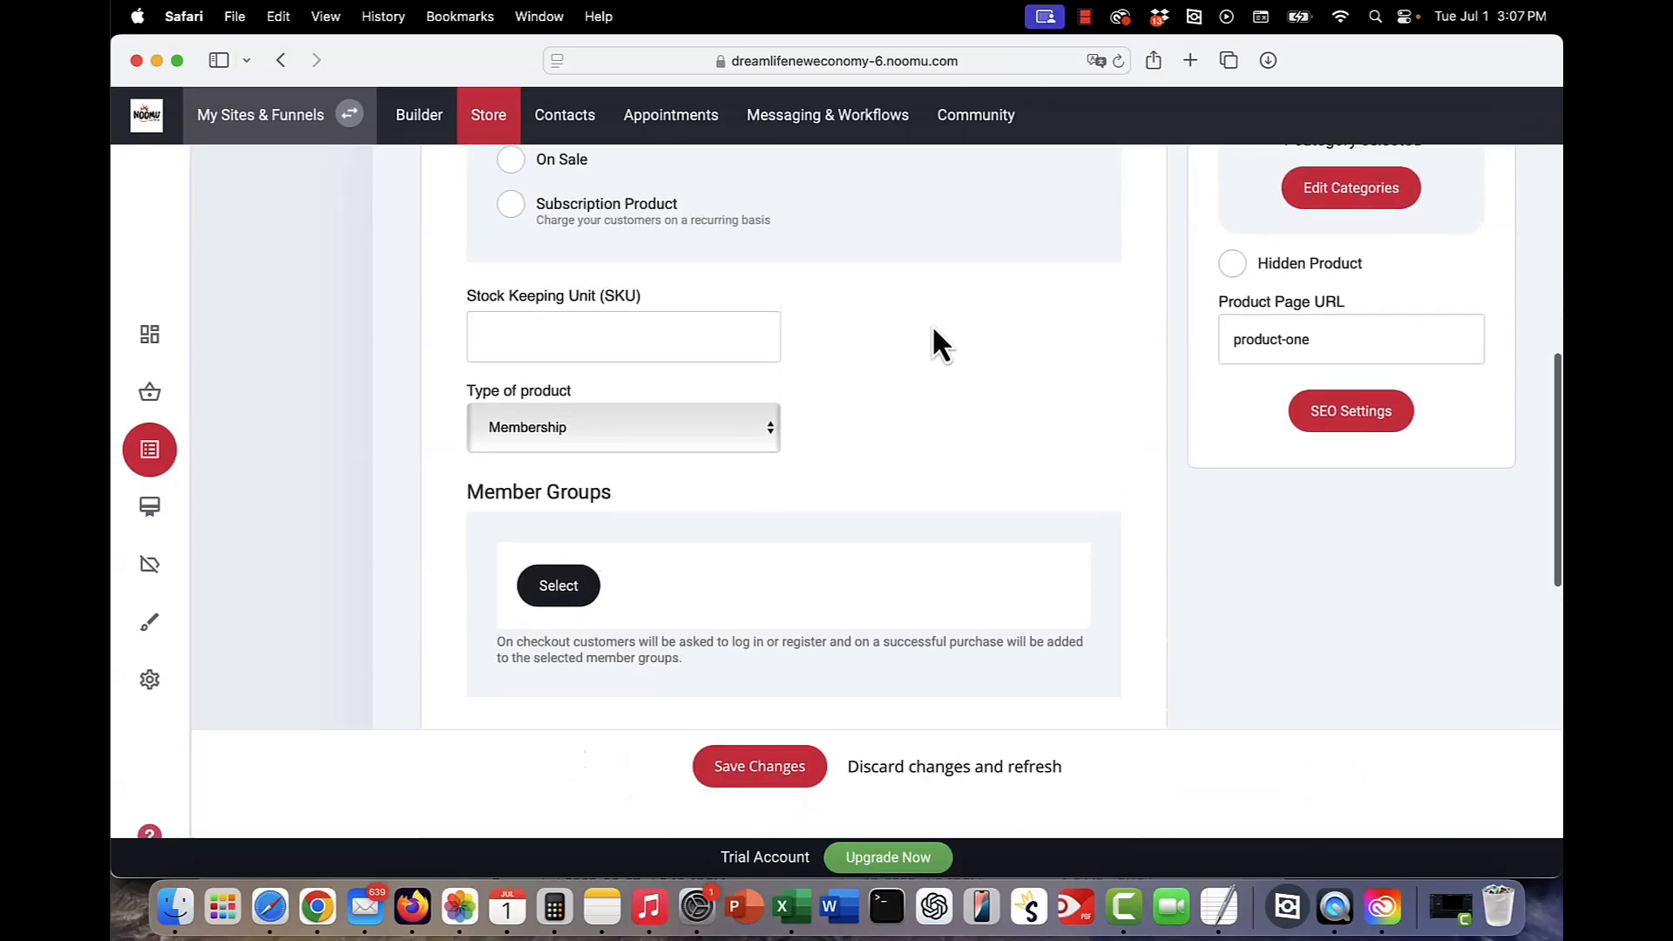
scroll(933, 330, "up", 7)
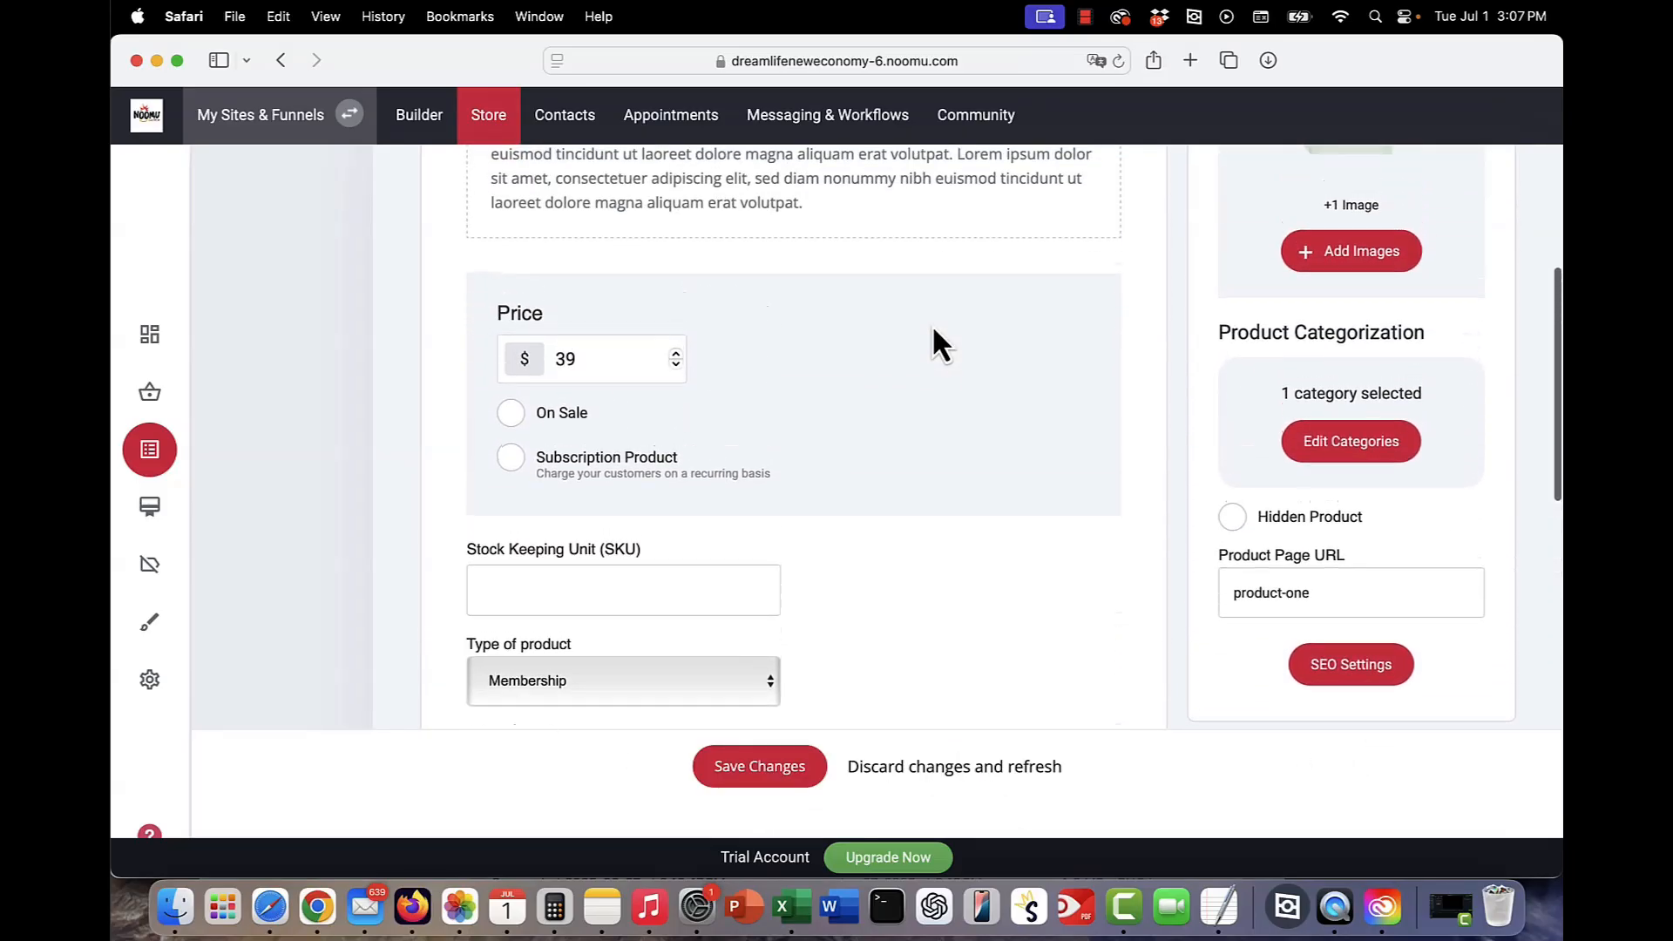
scroll(932, 324, "up", 5)
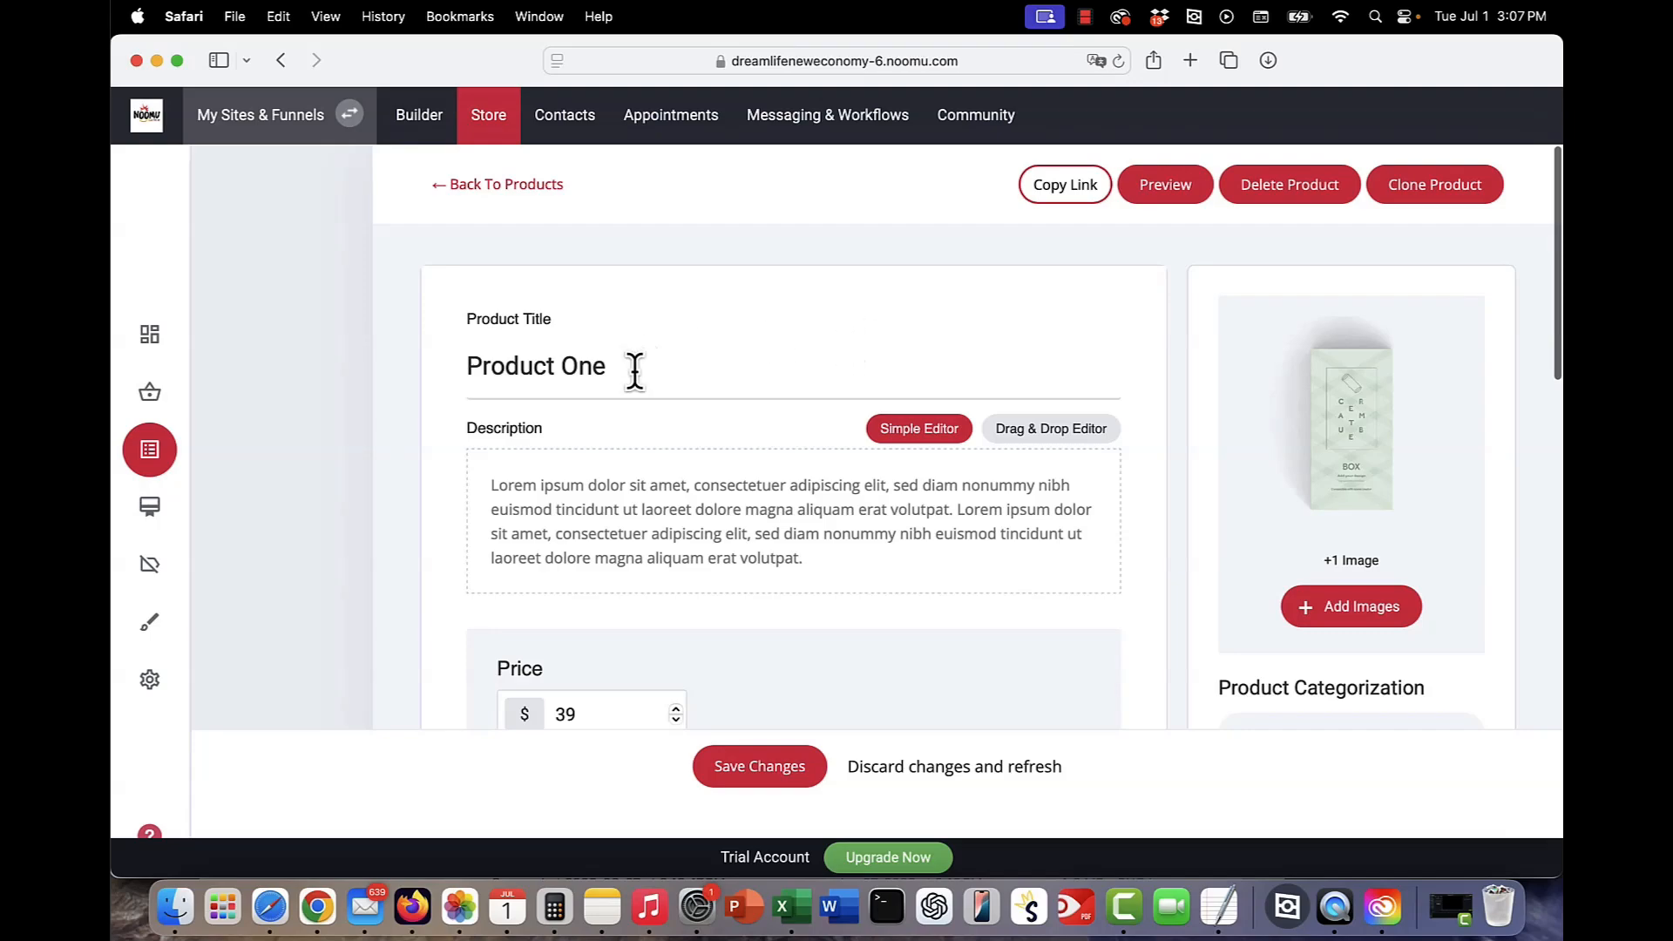
left_click_drag(634, 371, 407, 359)
type("wEbsi")
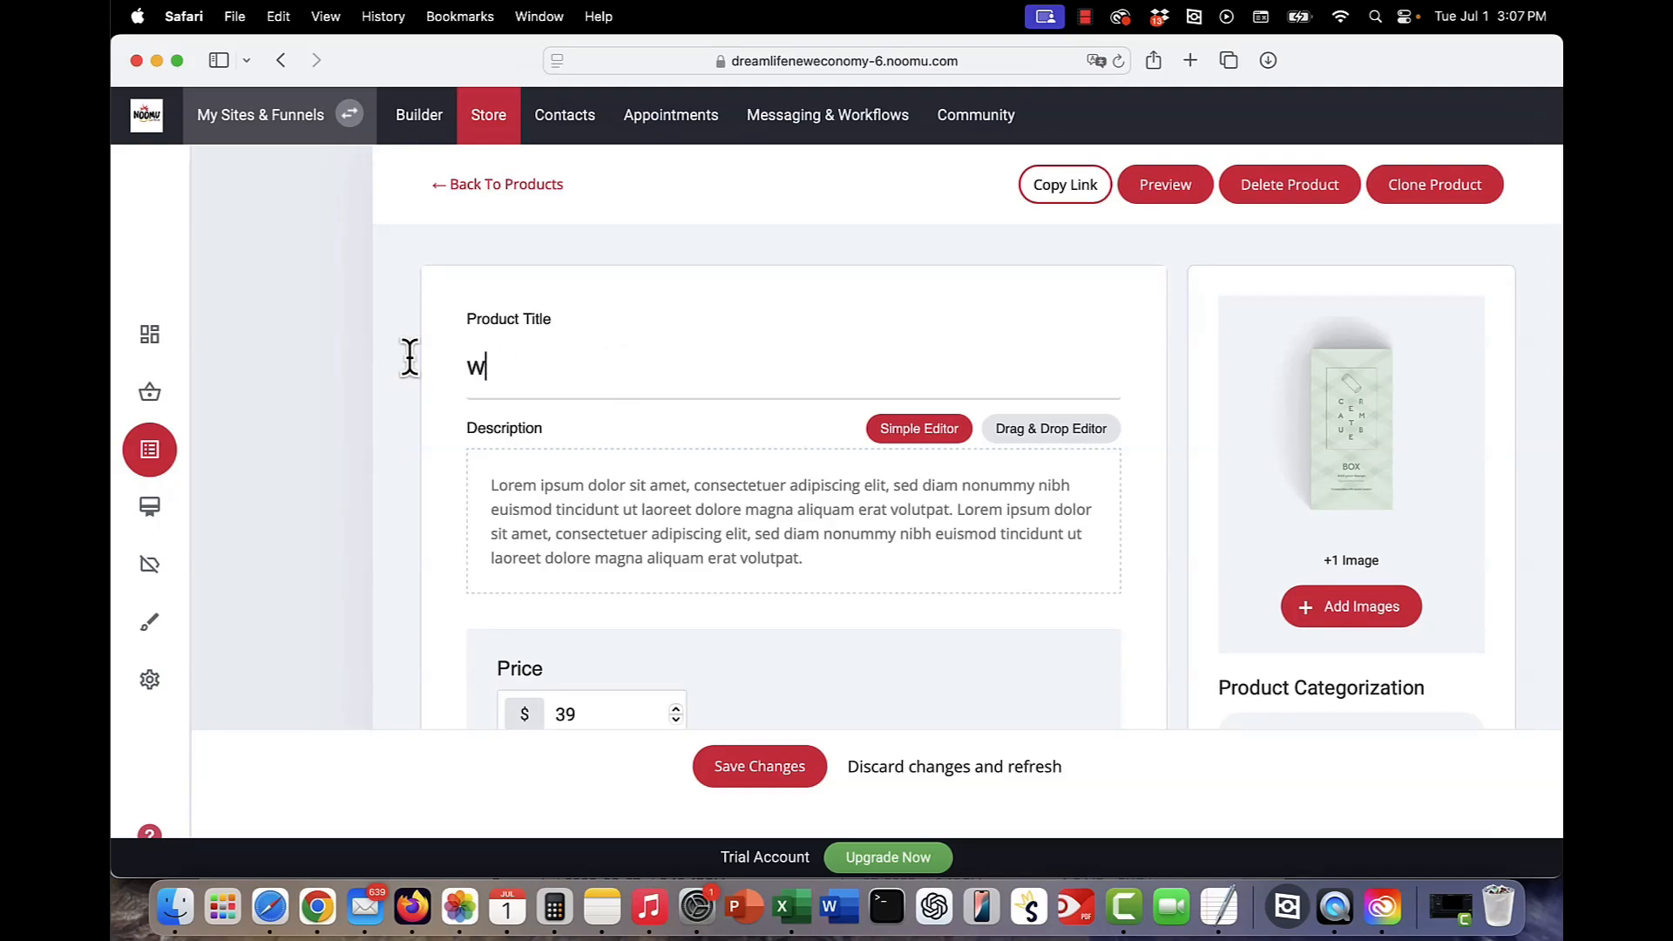
key("BackSpace")
type("We")
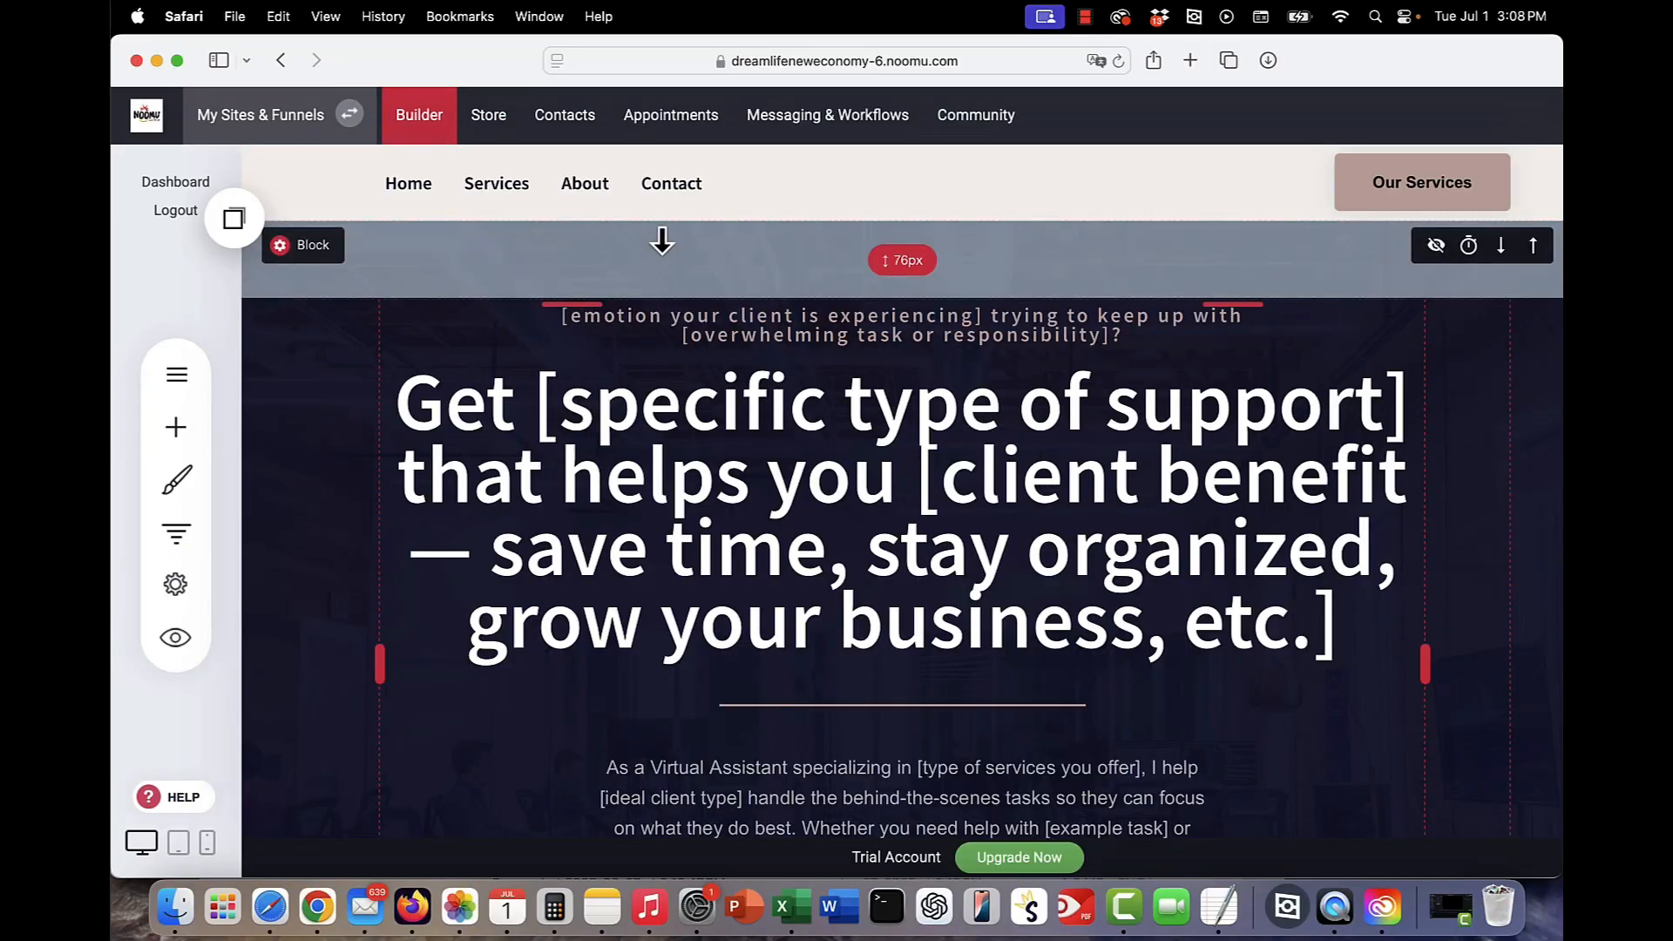
- Open the Quick Checkout page in the builder and review its order form and product column
left_click(176, 377)
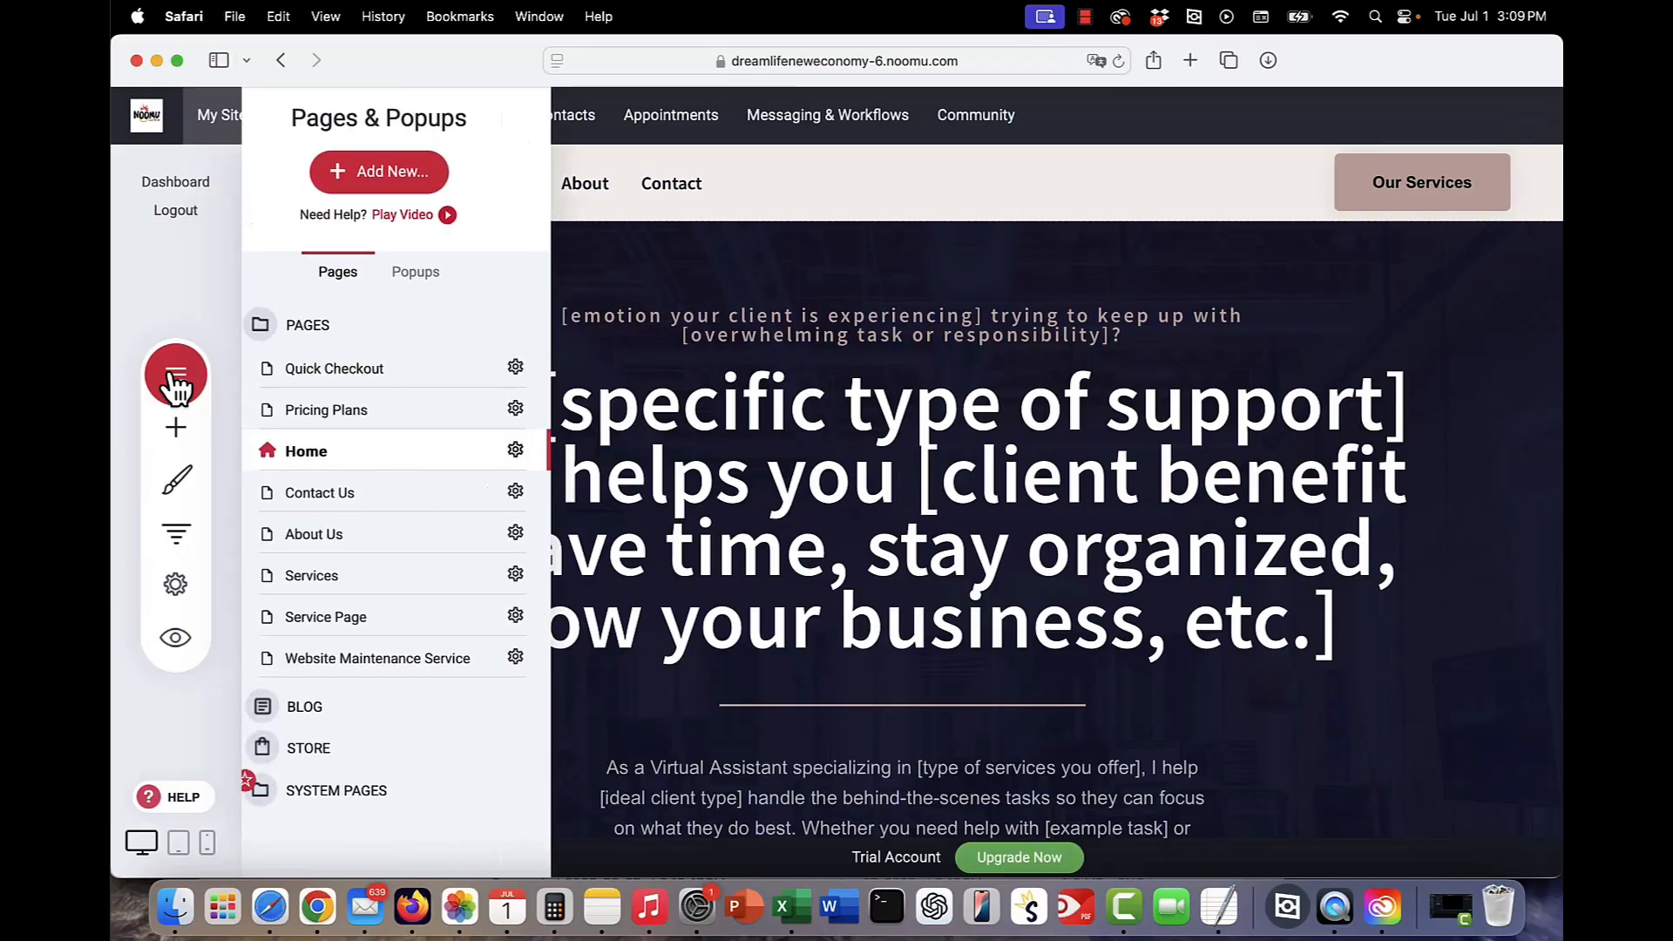
left_click(378, 369)
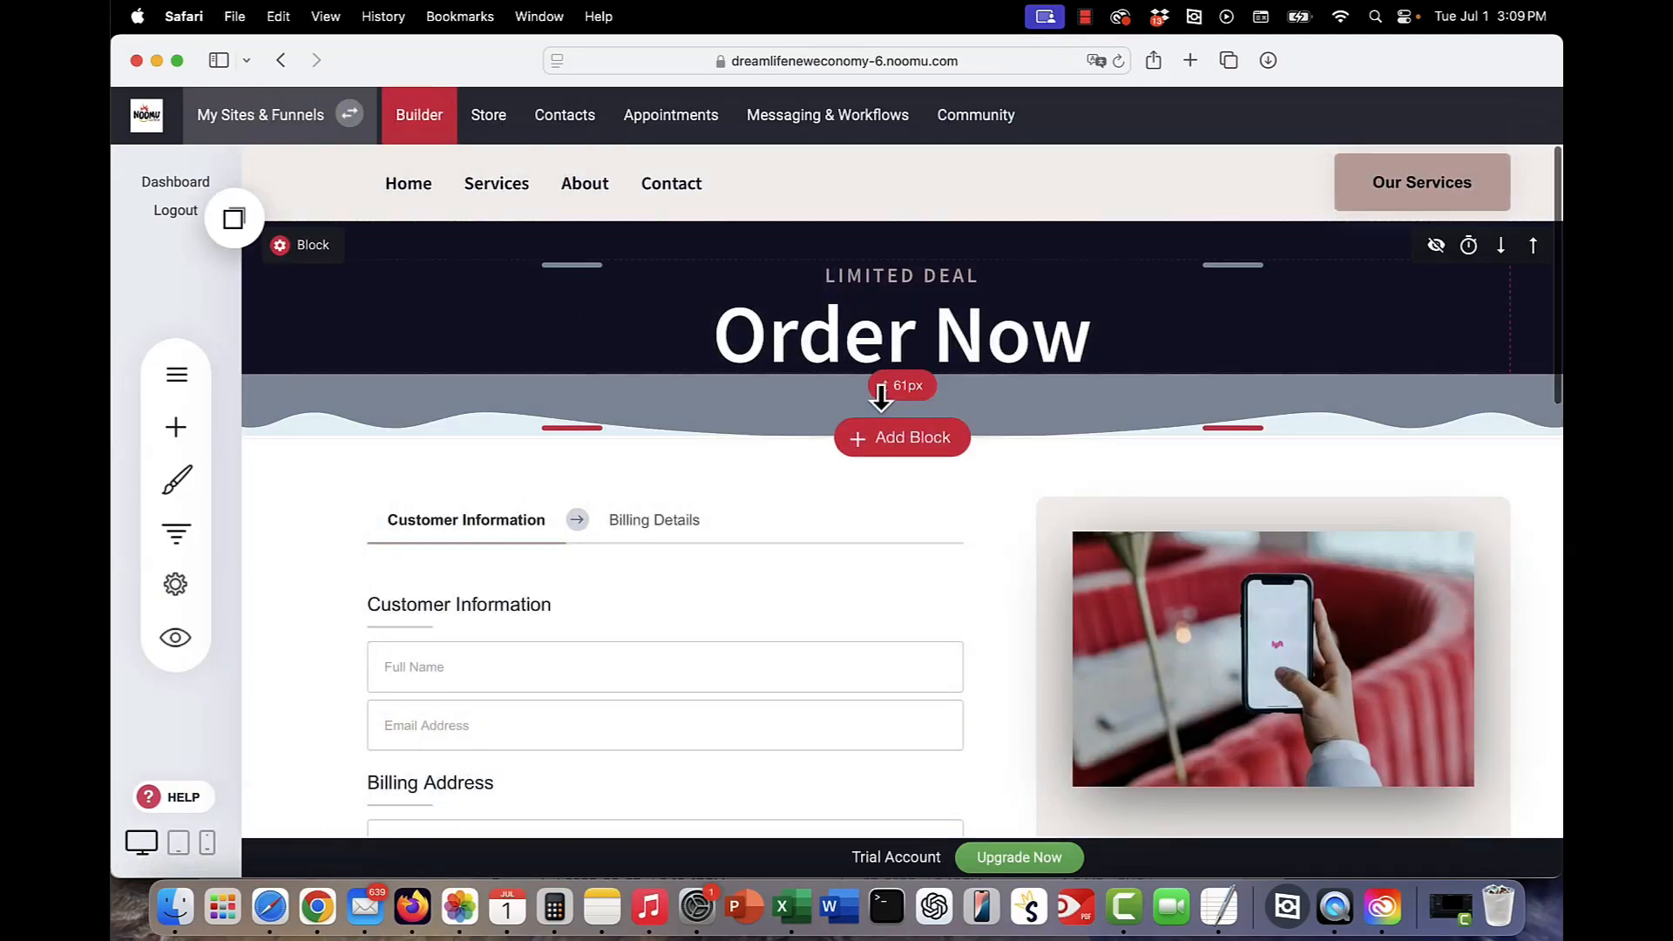
scroll(881, 396, "down", 6)
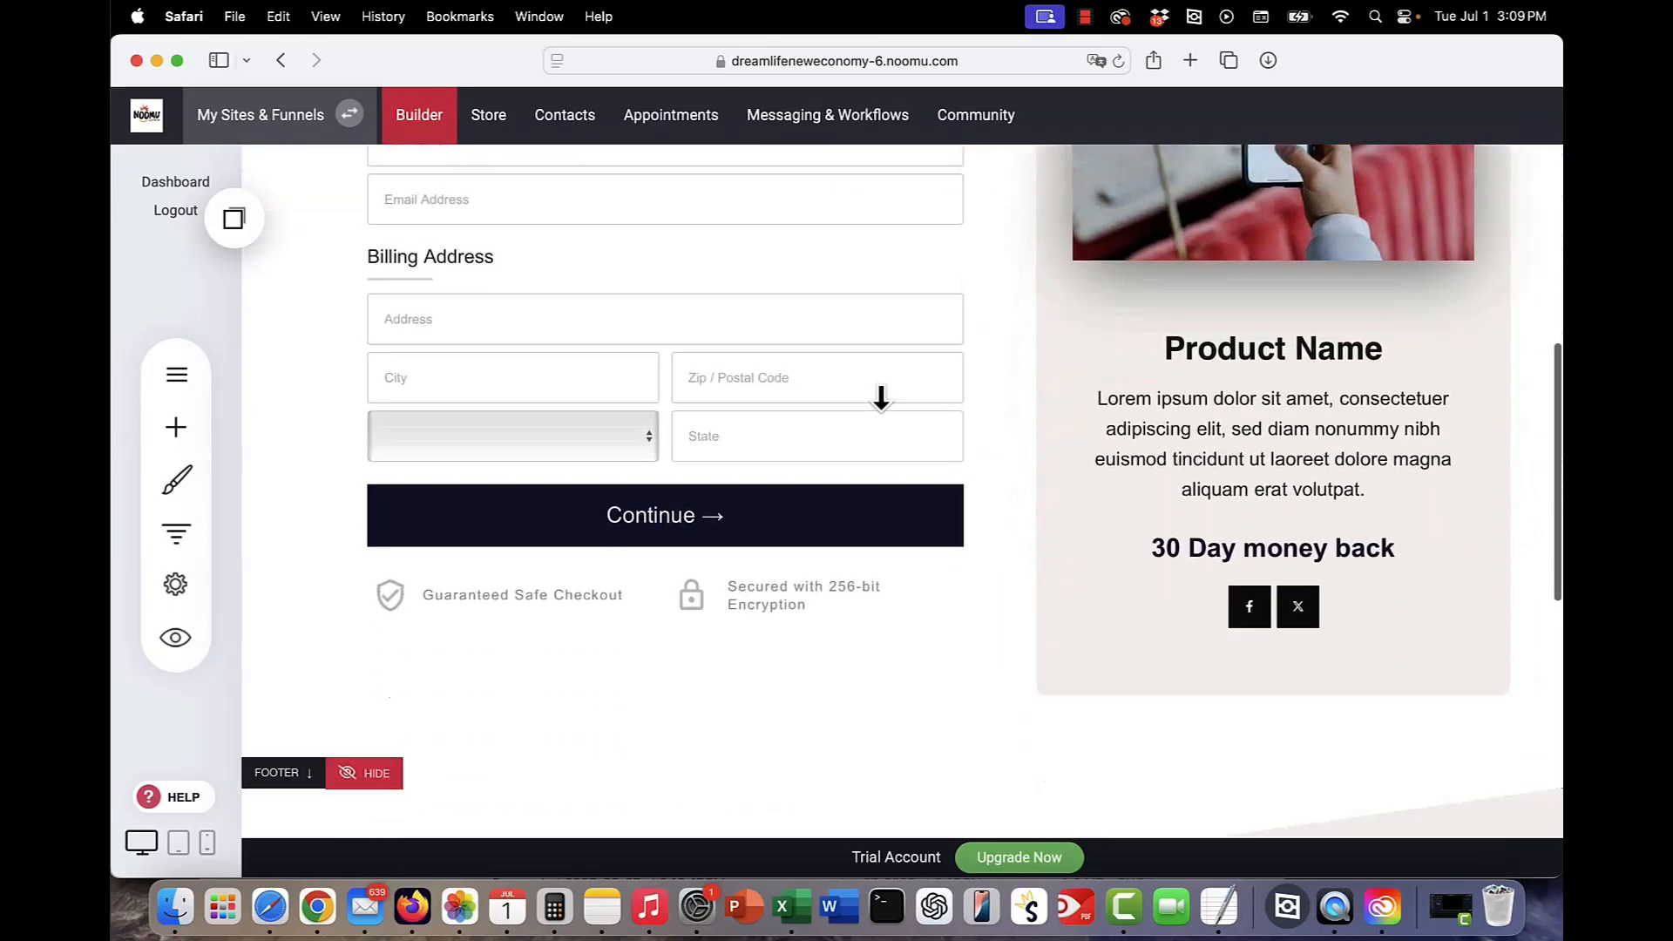
scroll(880, 396, "up", 4)
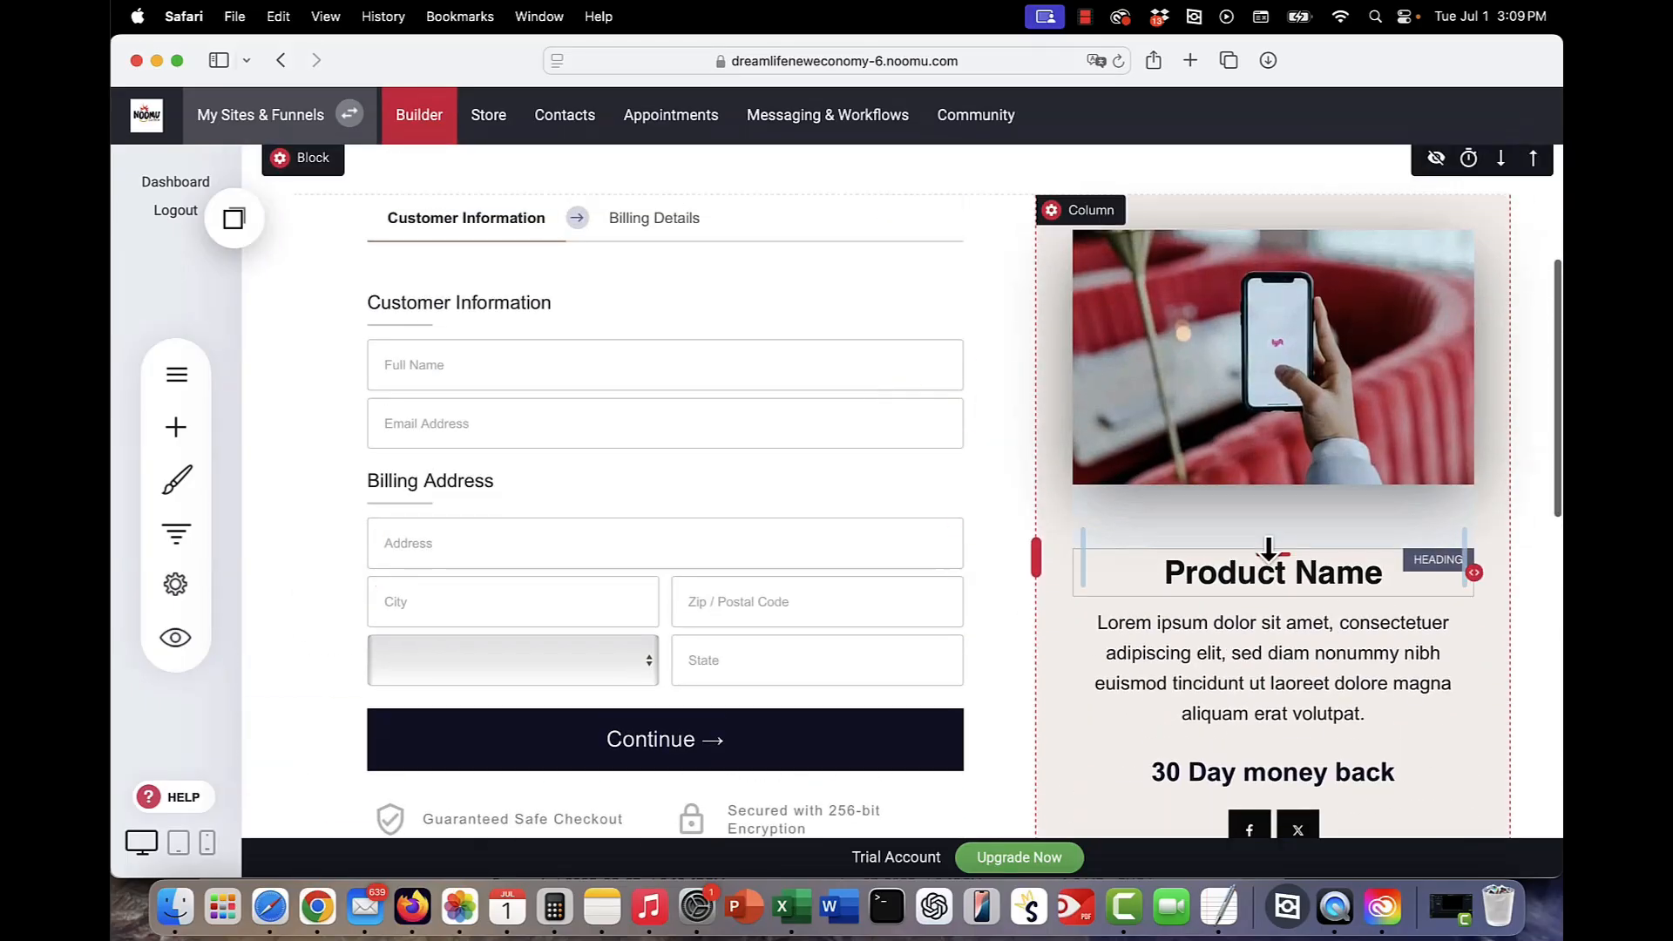
scroll(1268, 549, "up", 1)
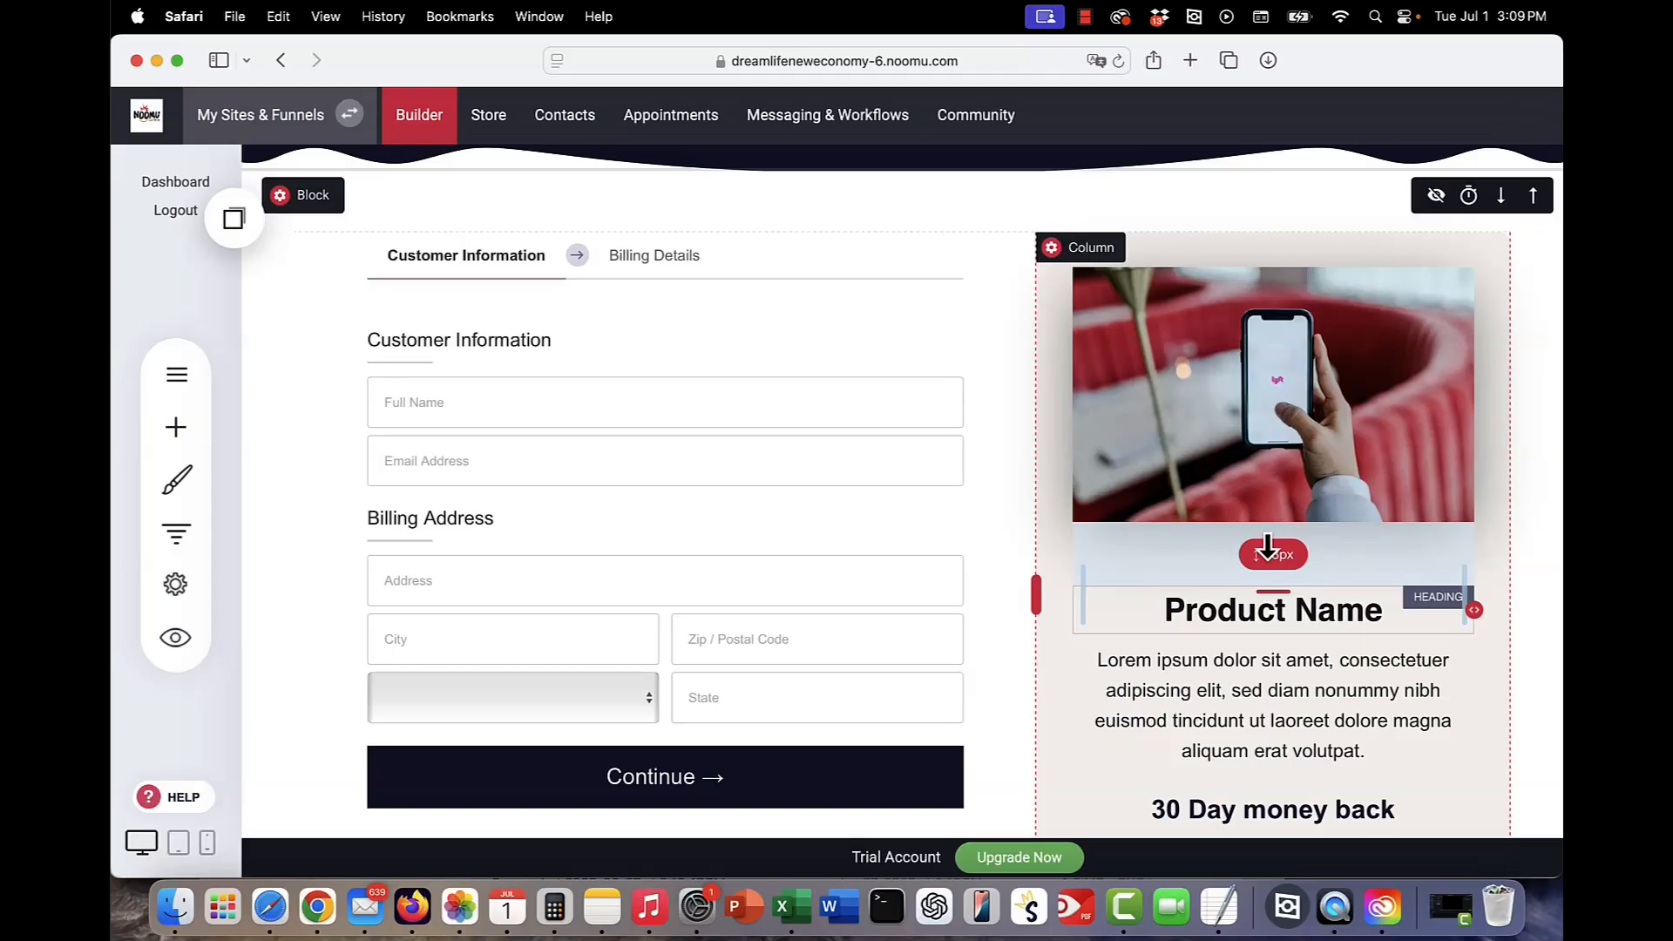
- Choose Website Maintenance as the main product sold by the Quick Checkout page's checkout form
left_click(565, 389)
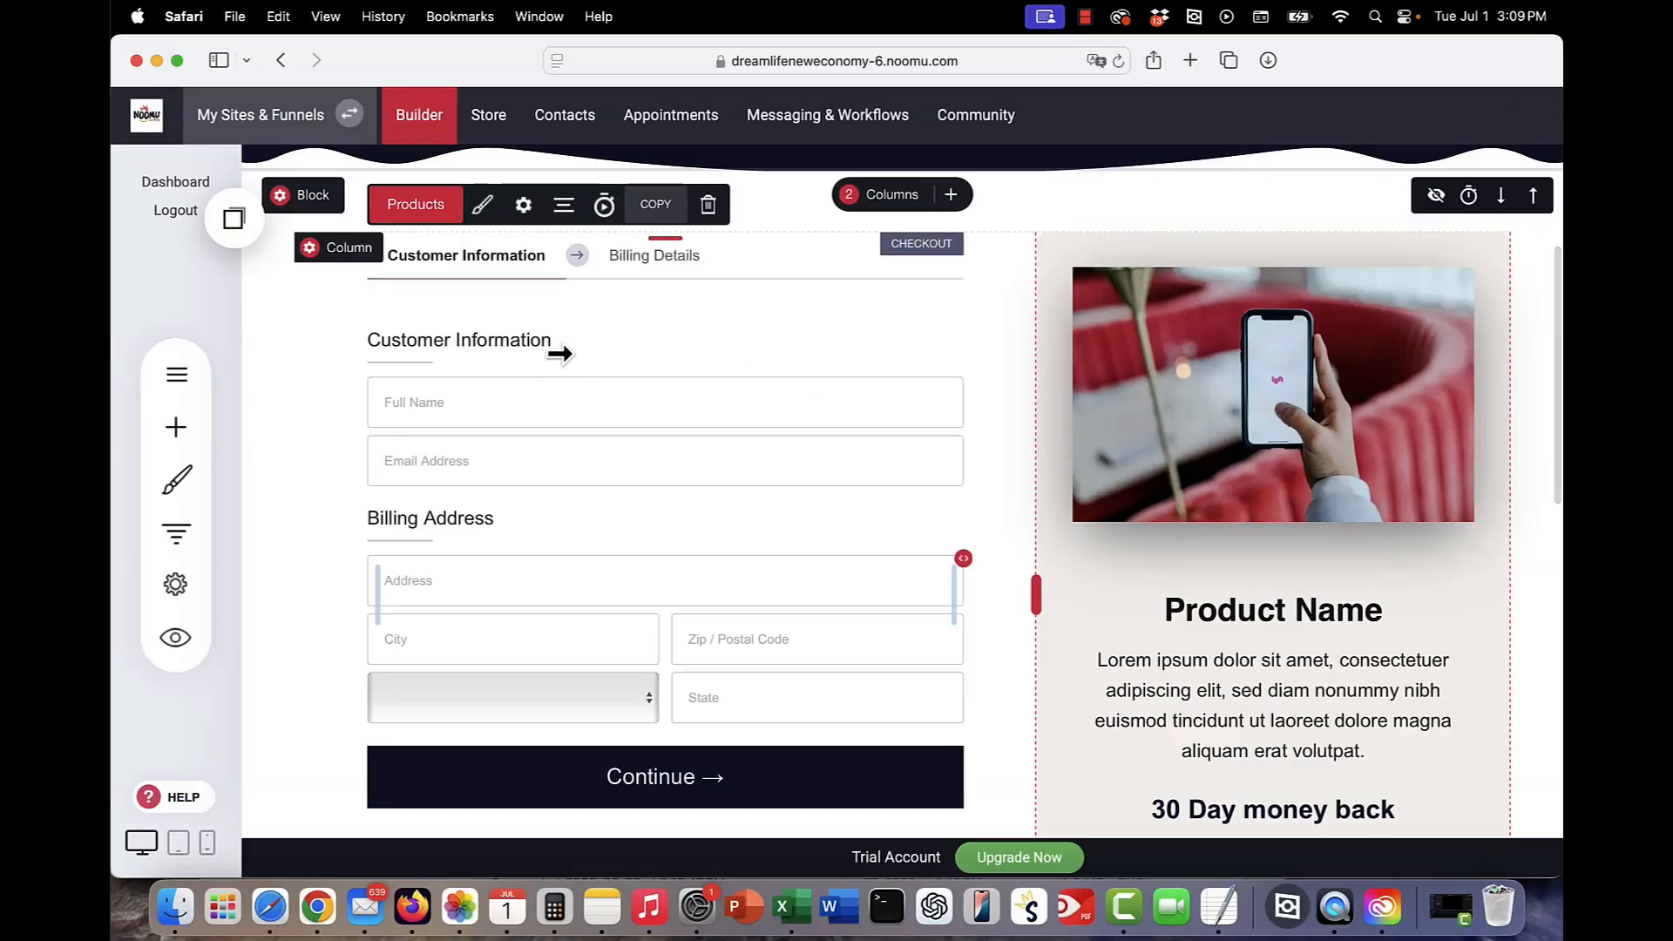
left_click(443, 218)
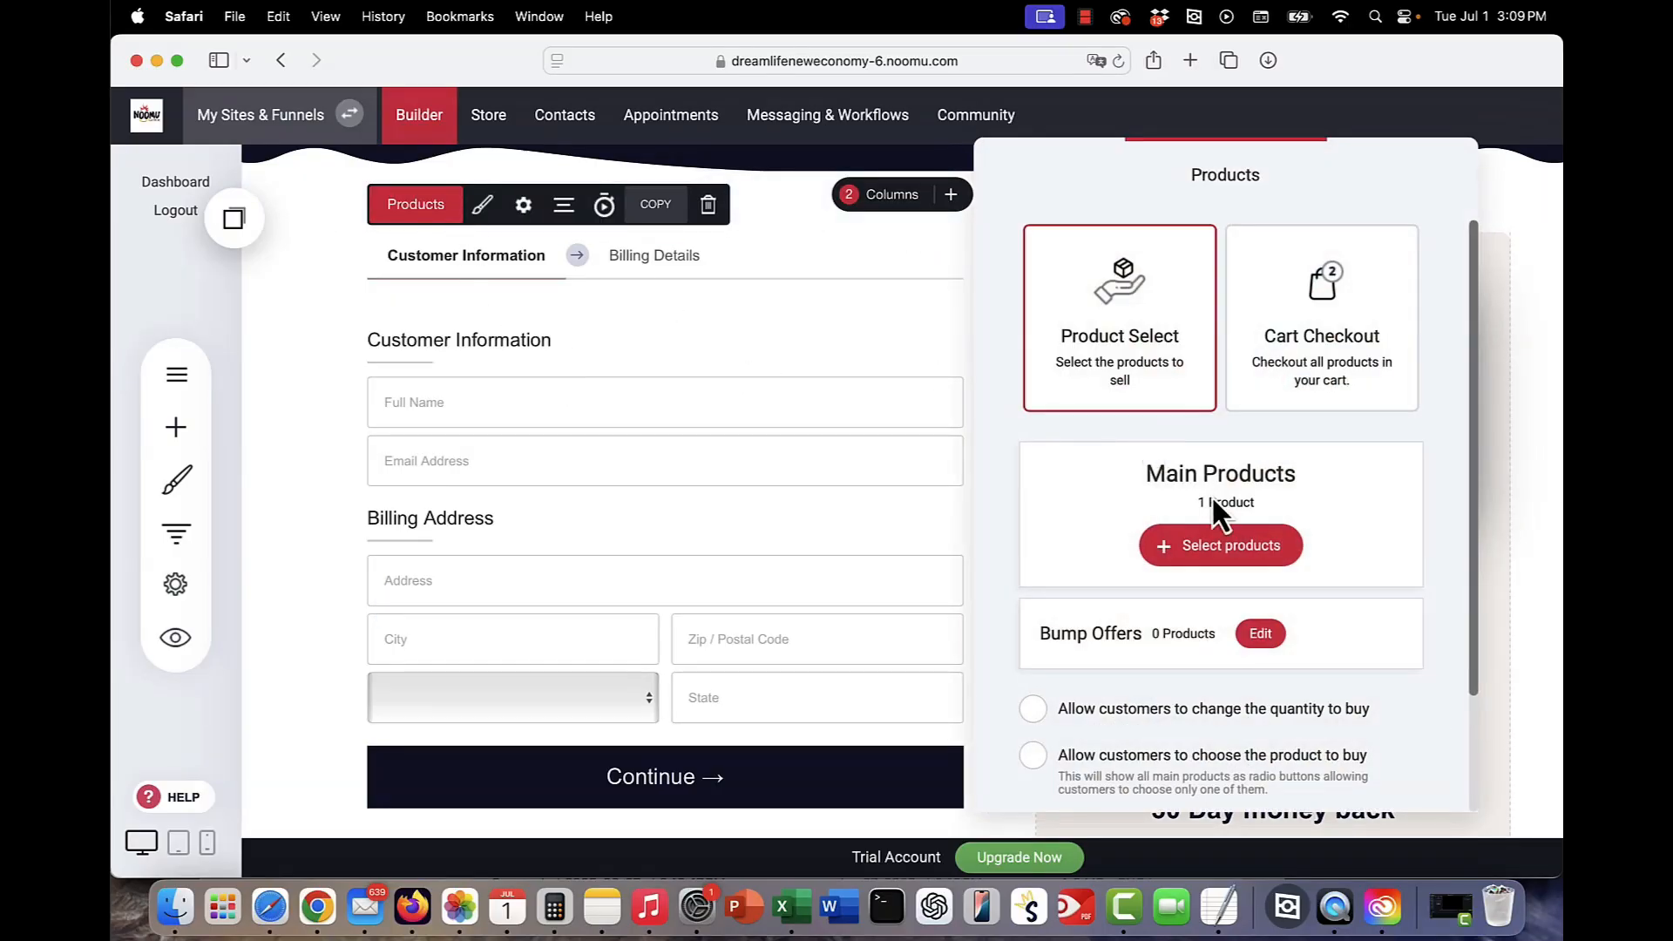
left_click(1227, 546)
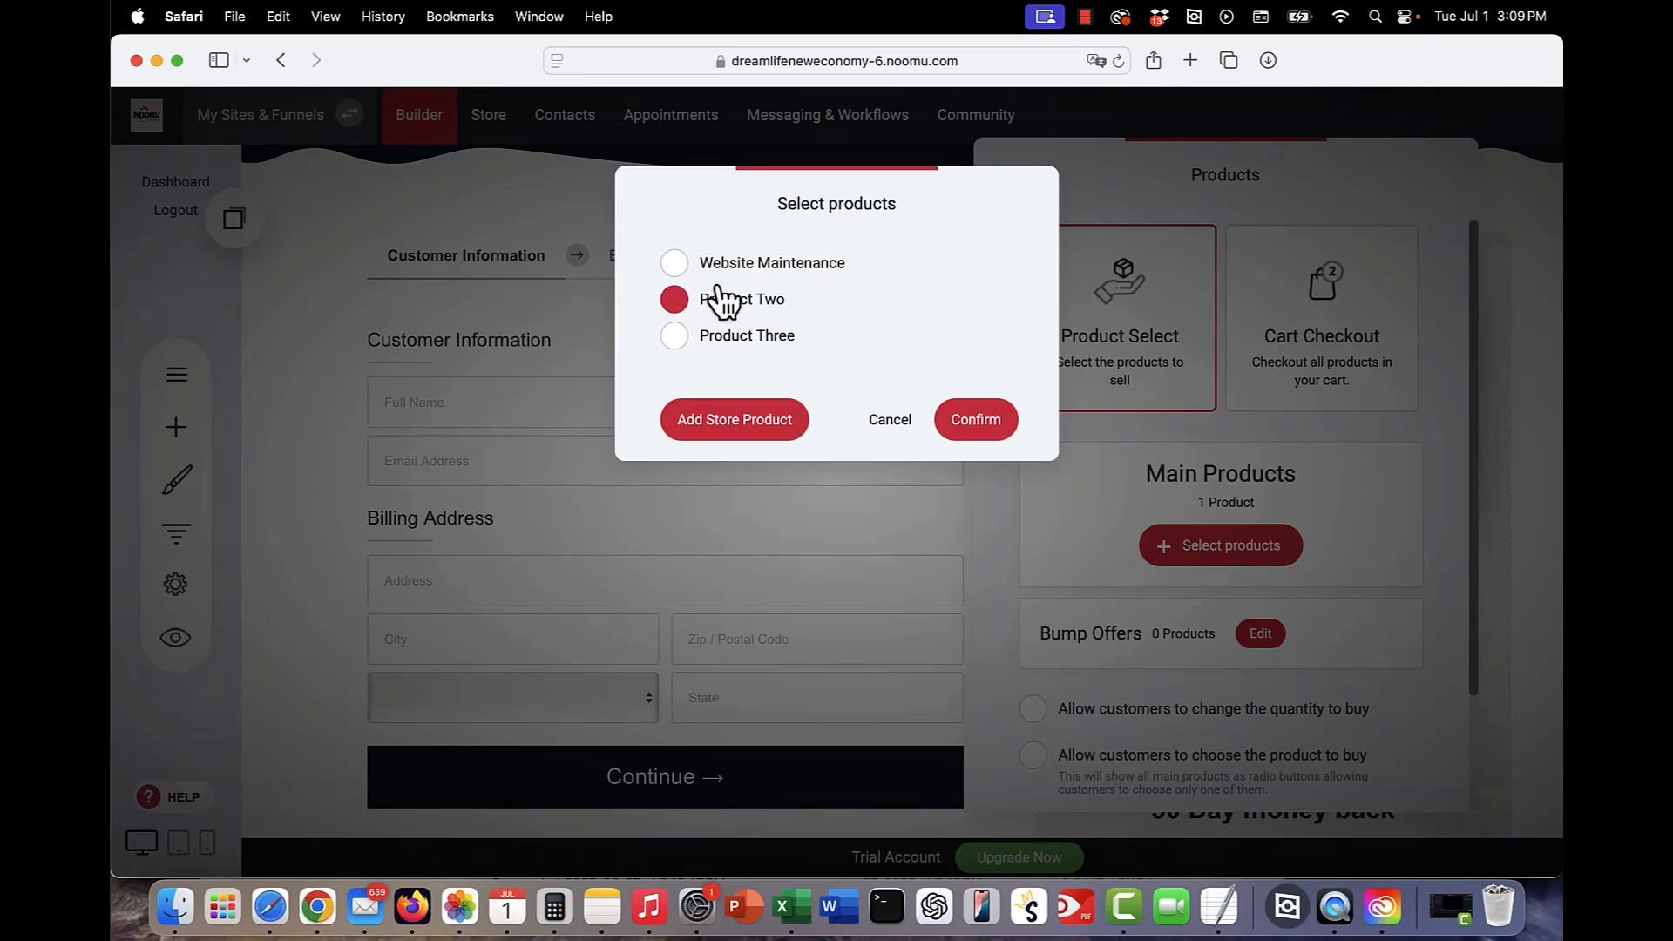
left_click(693, 268)
left_click(976, 422)
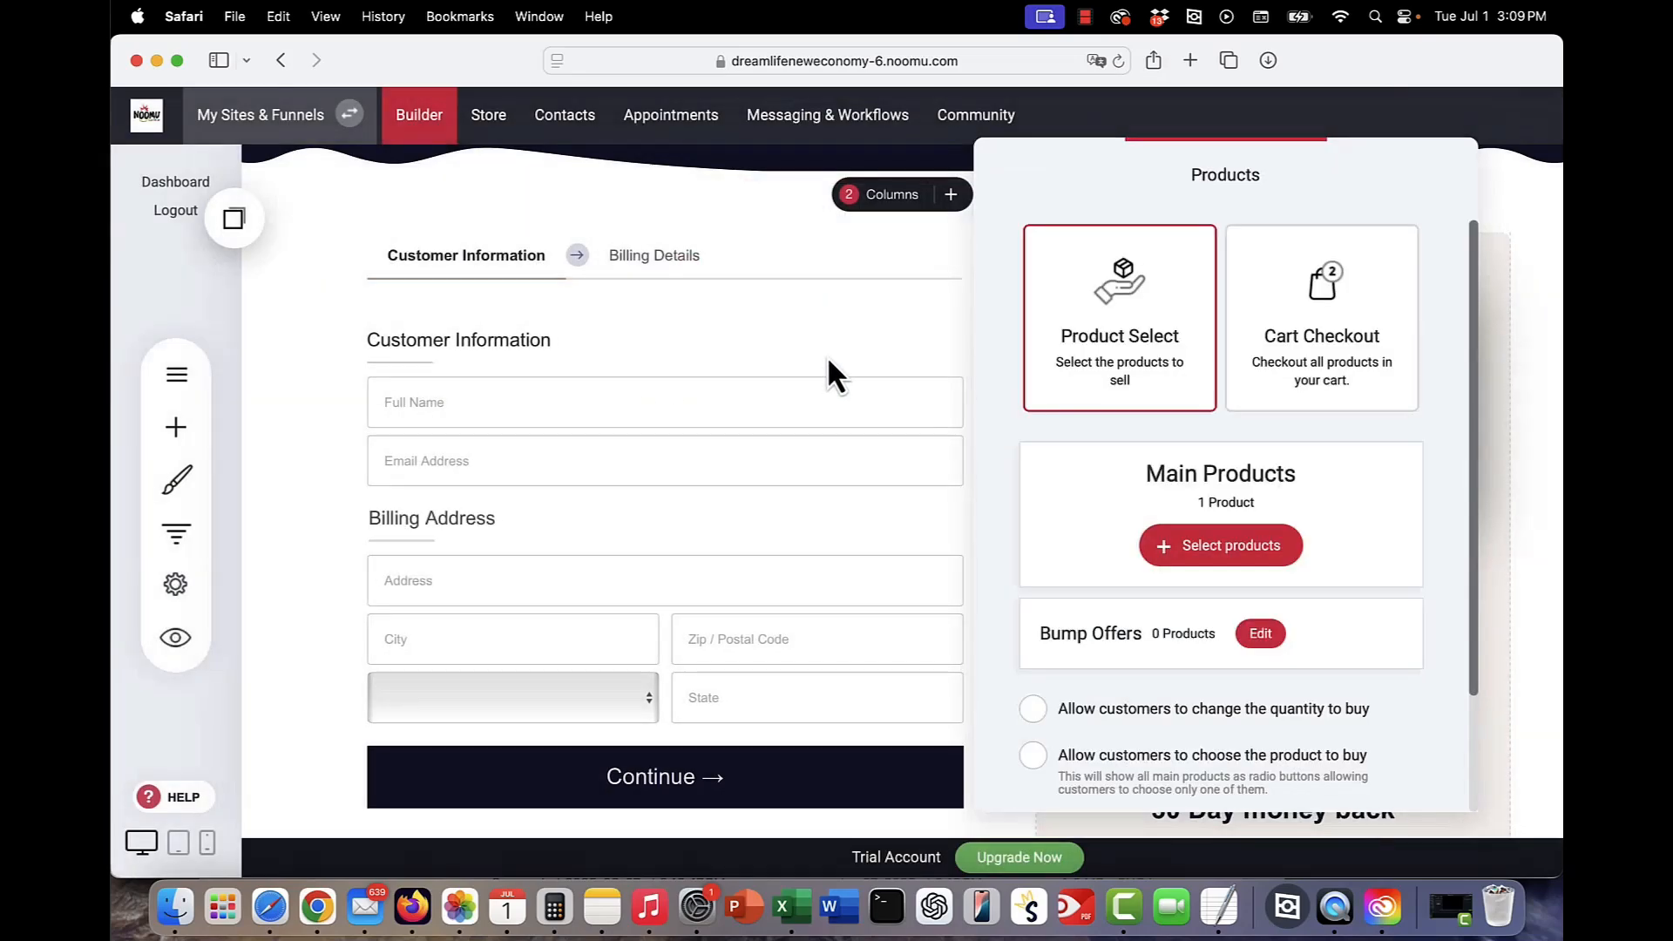
- Review the checkout form's bump offer and product options, its thank-you page and customer registration settings, and the form layout
scroll(822, 434, "up", 4)
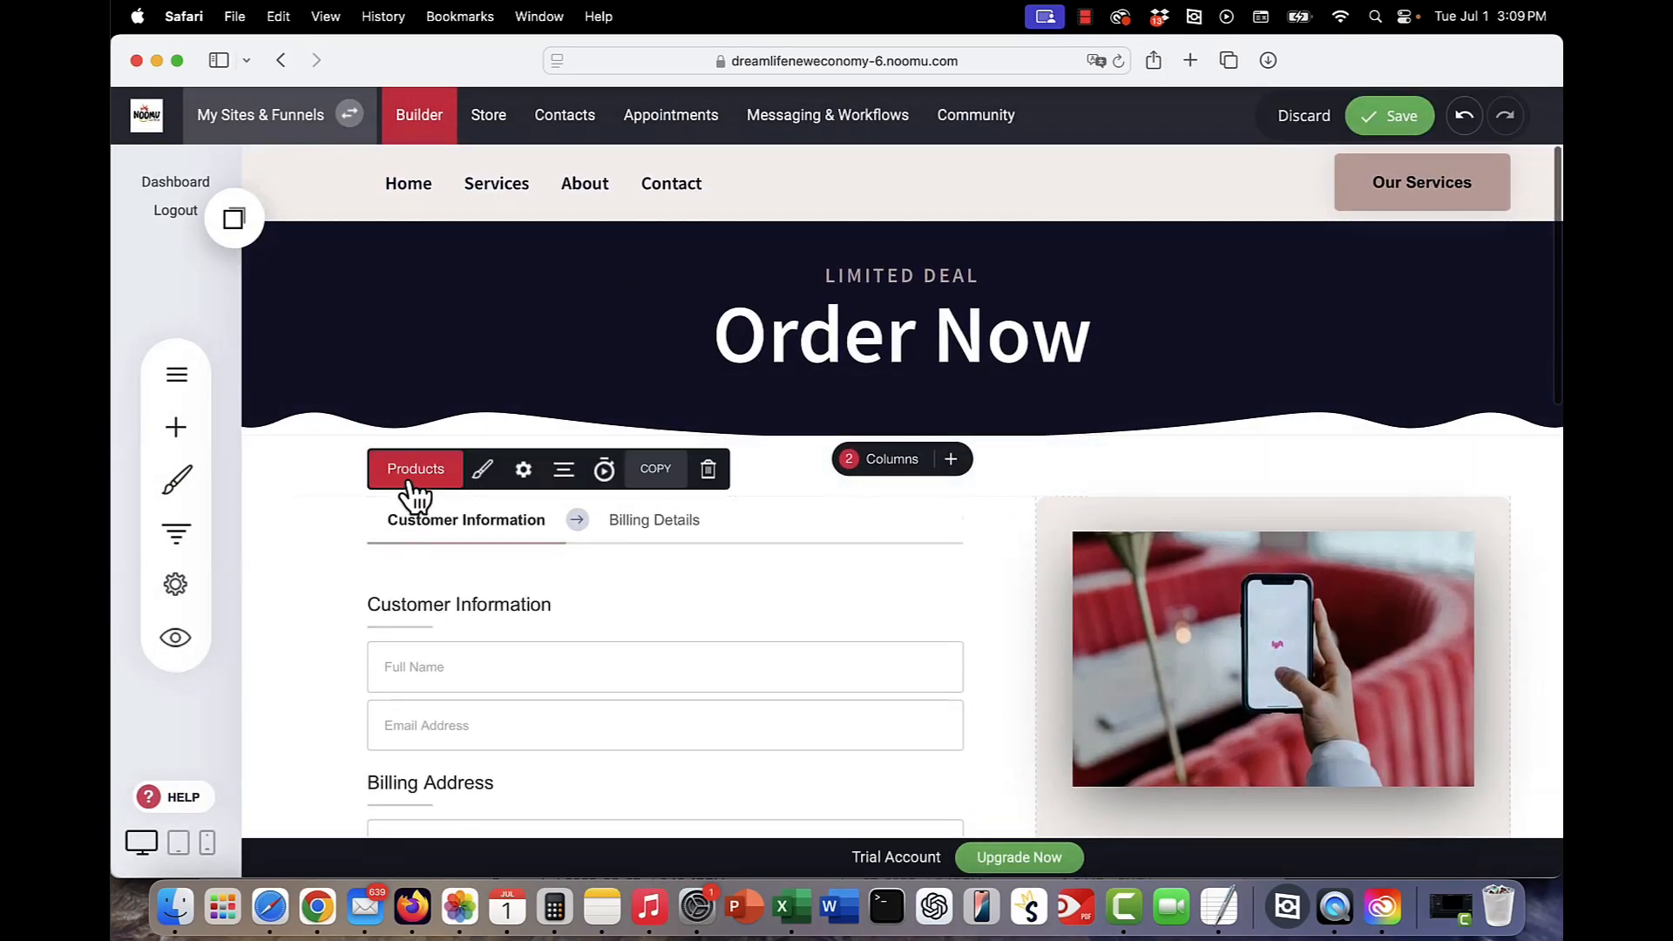
left_click(410, 474)
scroll(1165, 440, "down", 3)
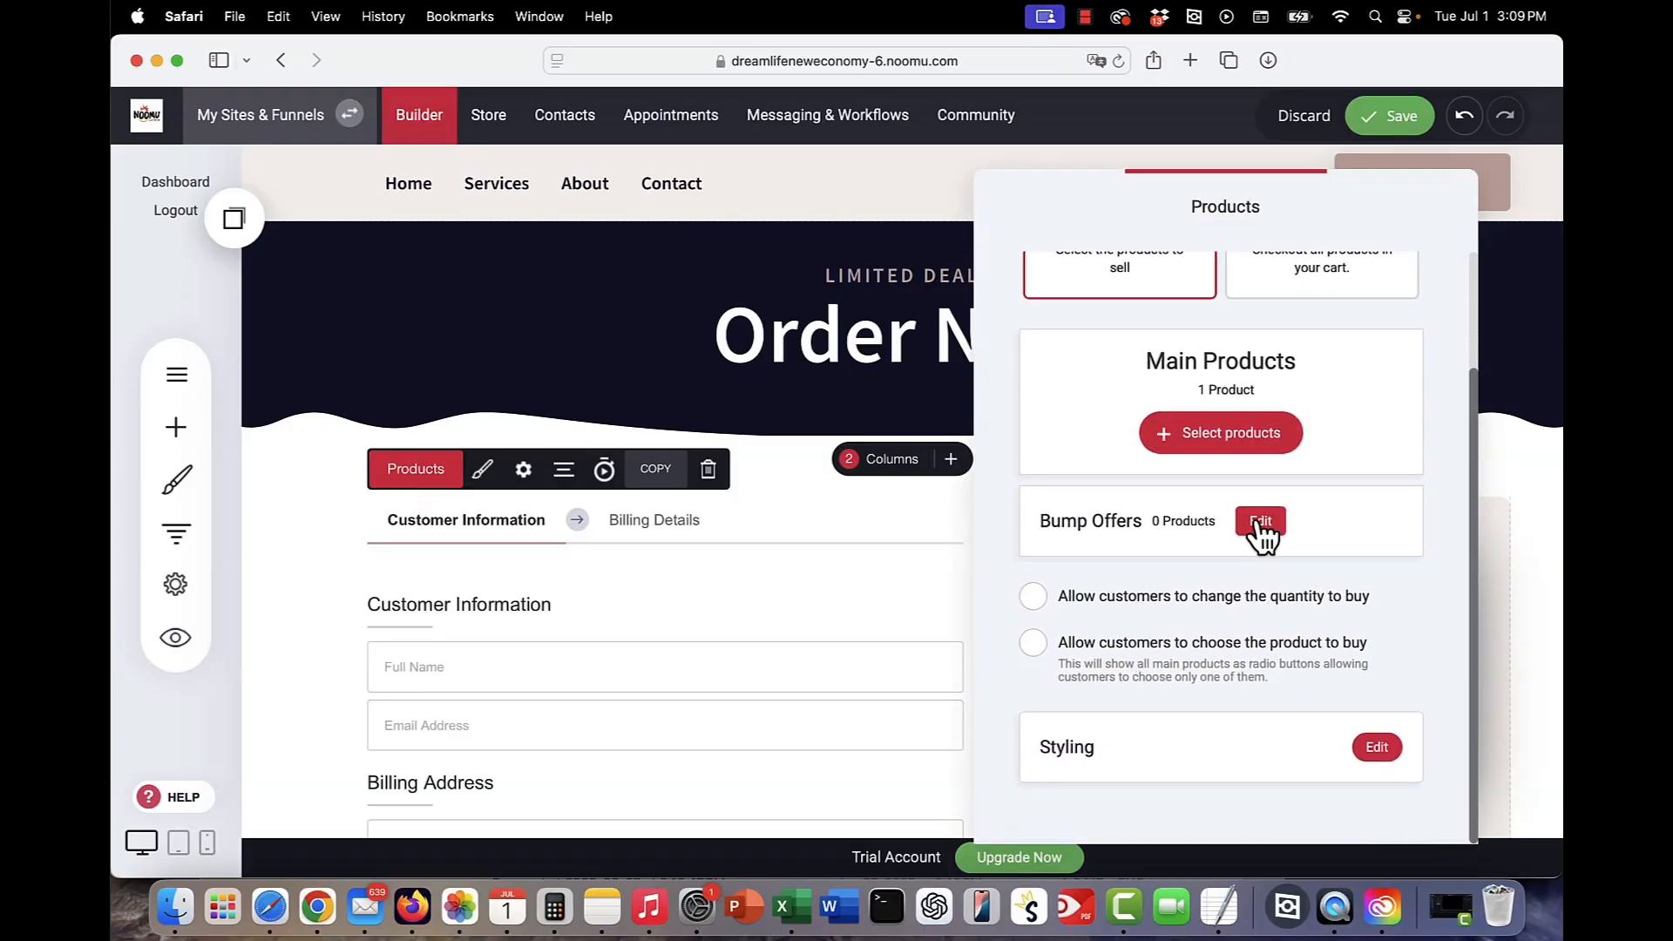
left_click(1184, 600)
left_click(489, 469)
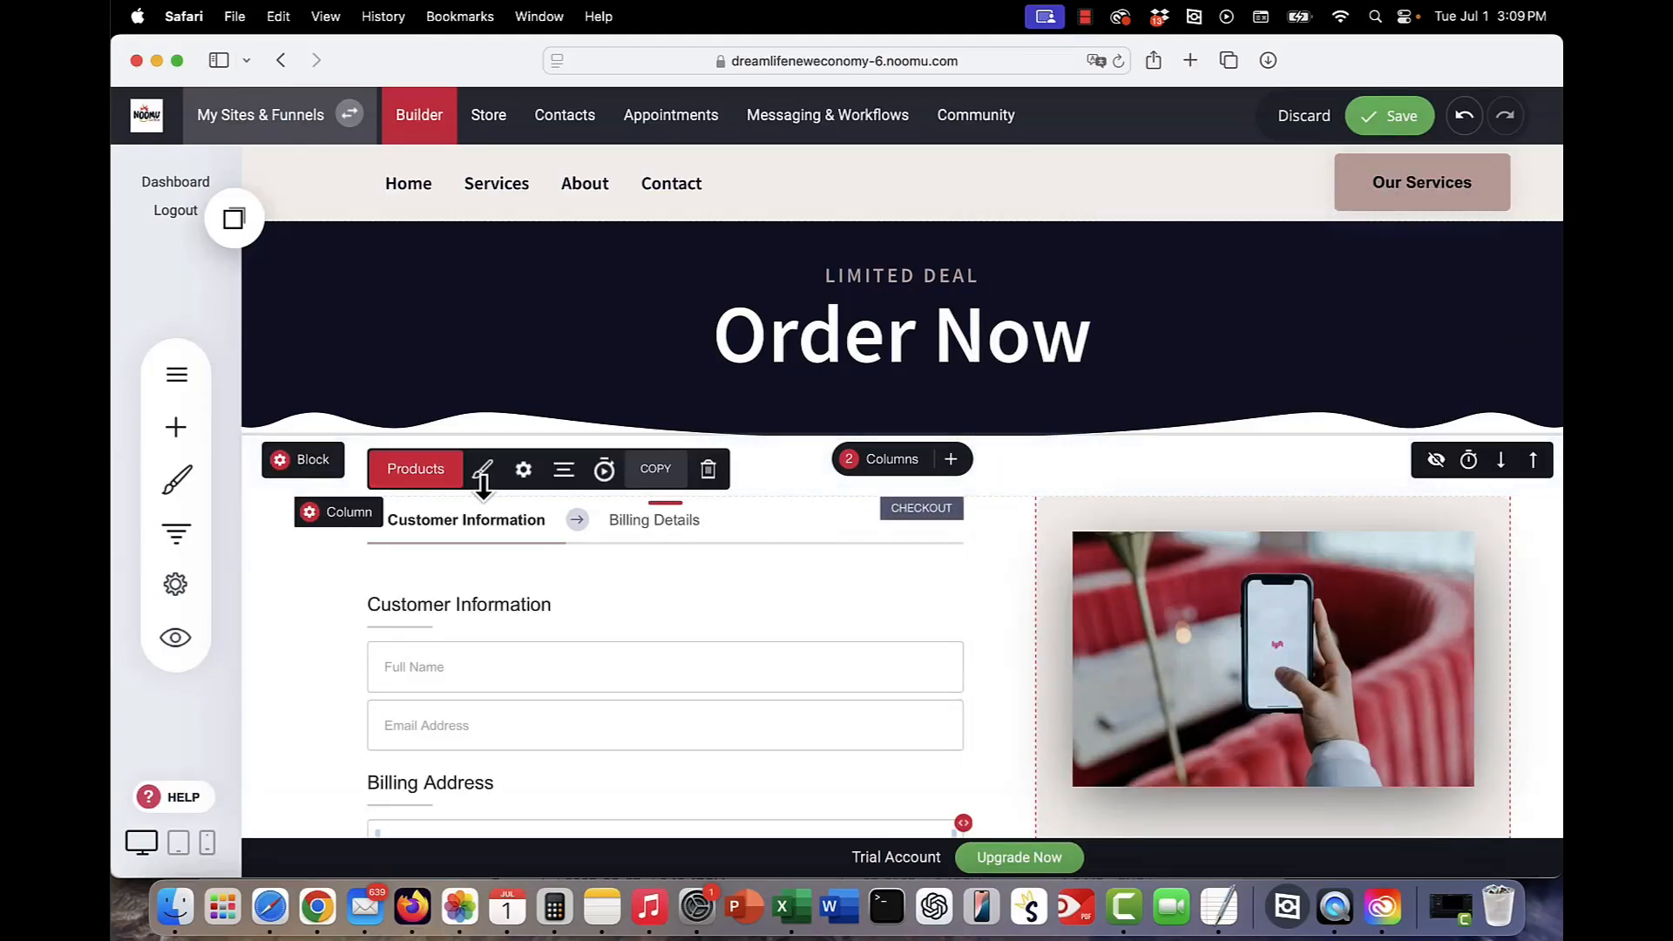
left_click(523, 471)
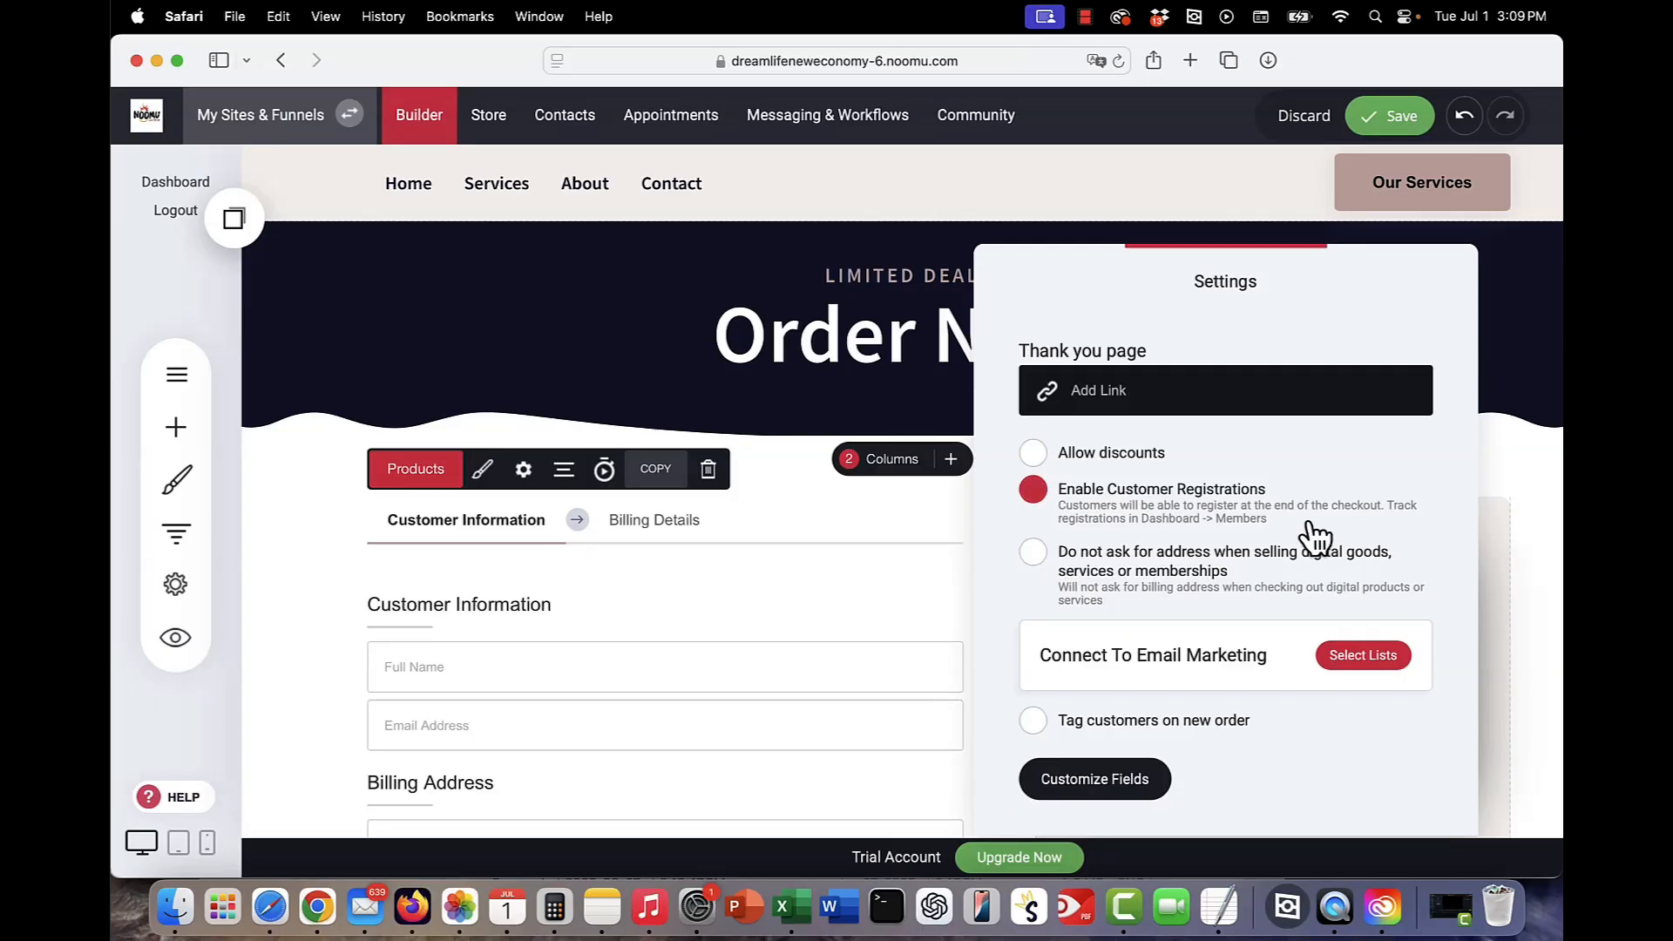
left_click(641, 358)
scroll(808, 493, "down", 2)
scroll(808, 493, "down", 5)
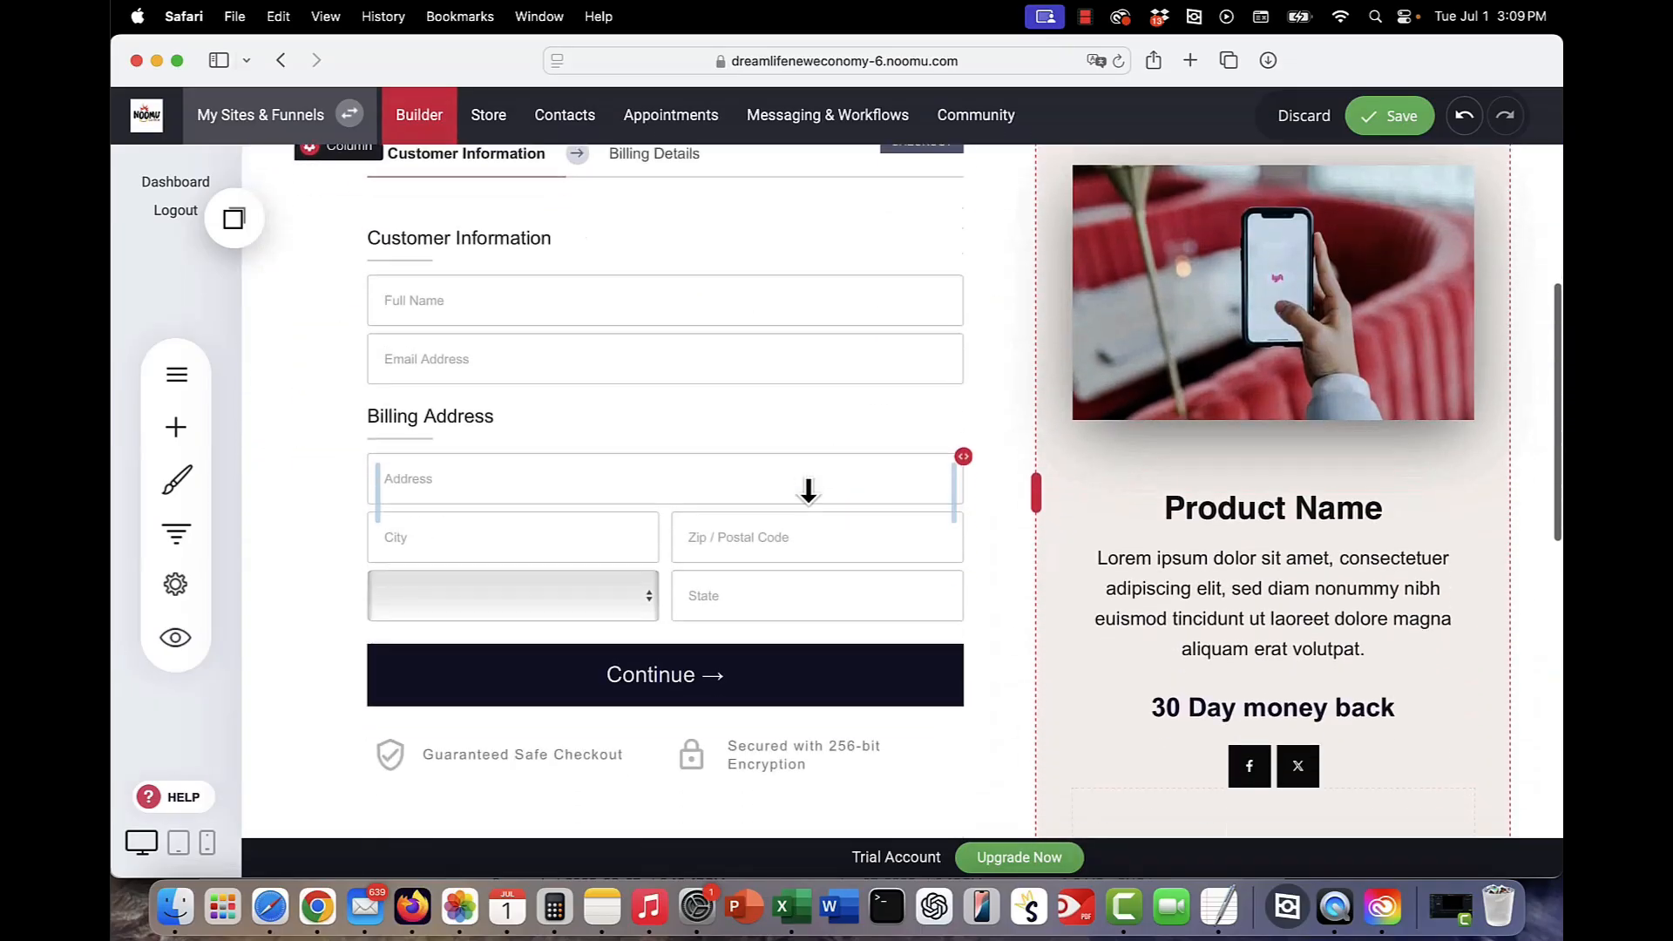
scroll(808, 492, "up", 6)
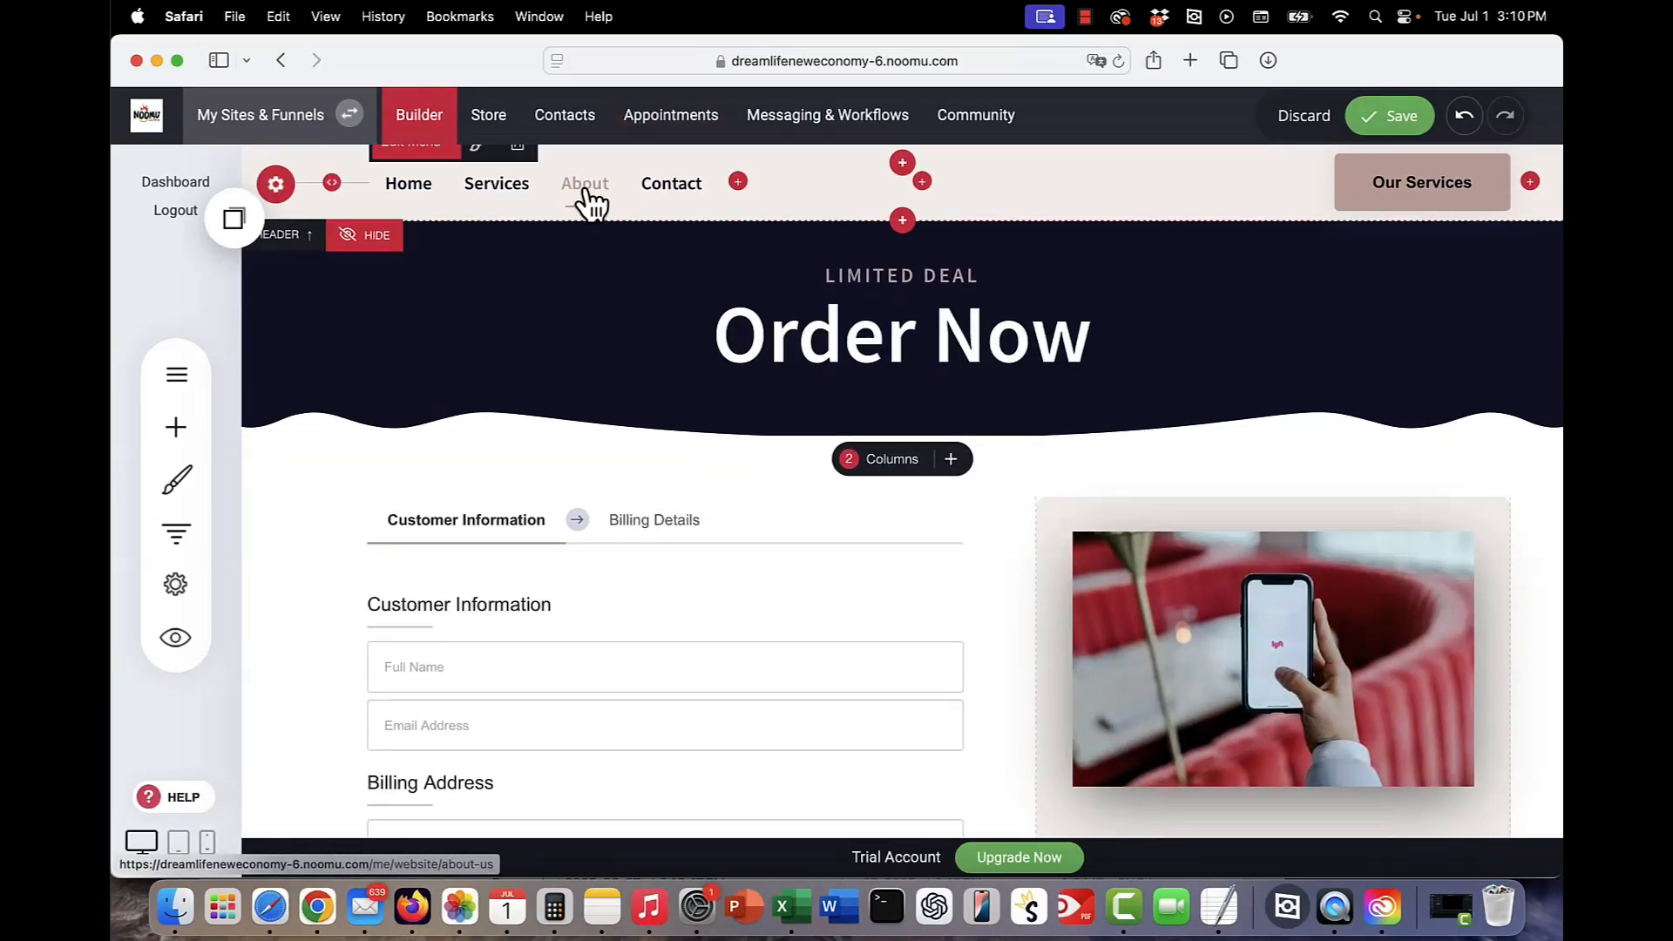
- Open the About page and review its heading, introduction text and portrait image
left_click(589, 202)
left_click(778, 494)
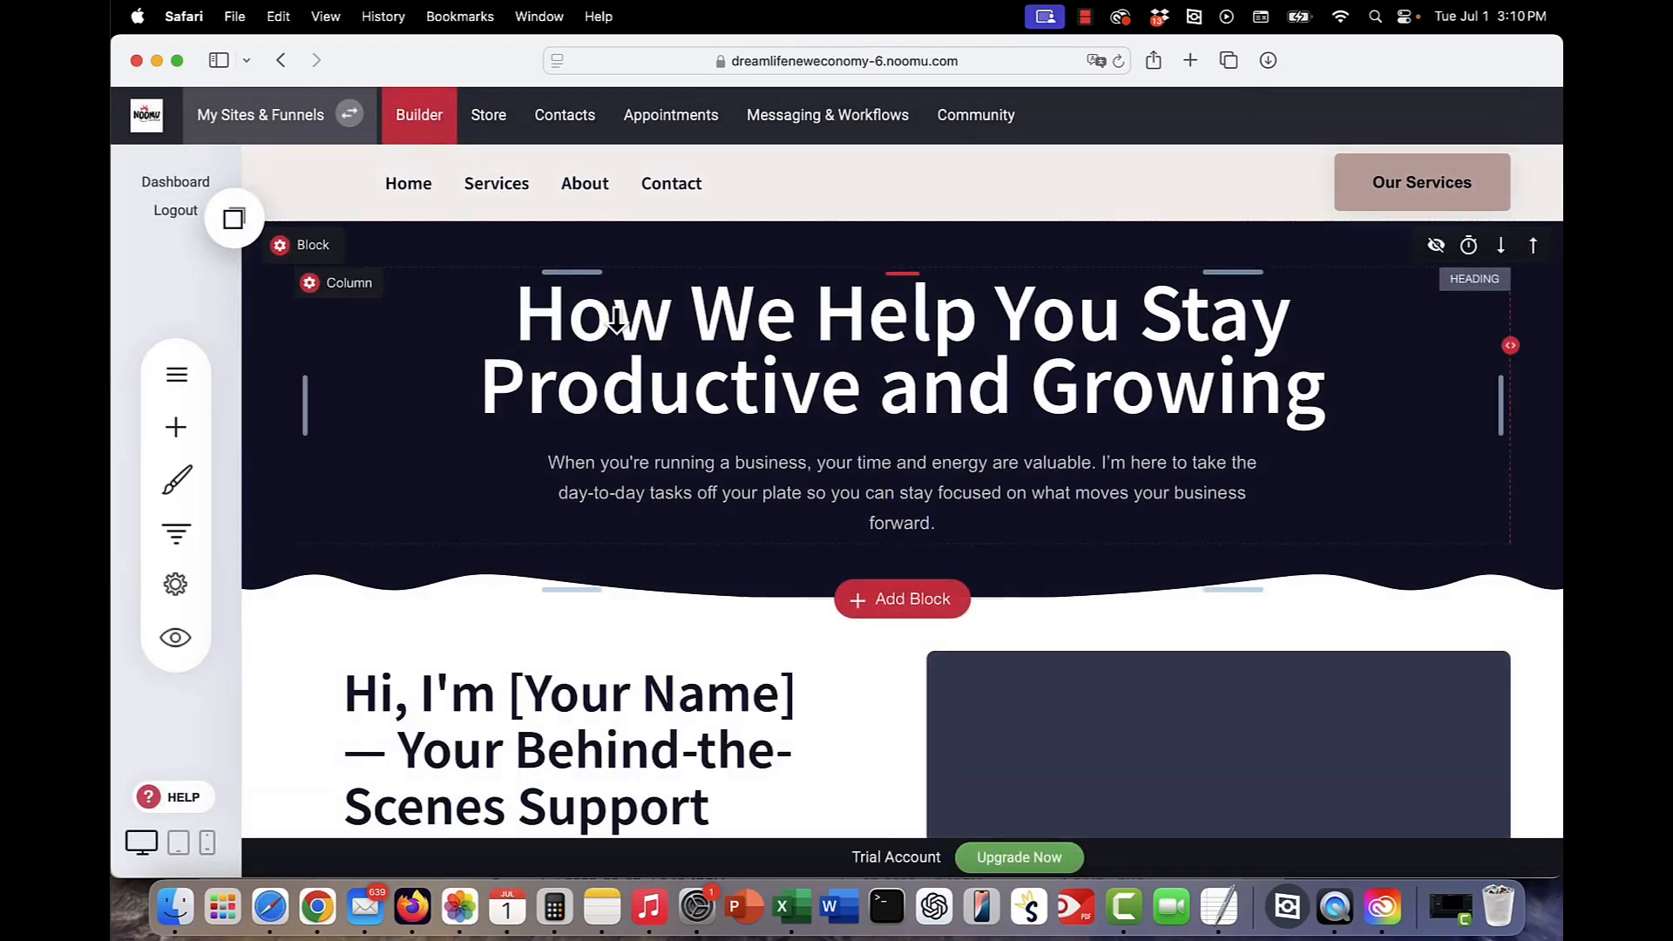
scroll(616, 318, "down", 5)
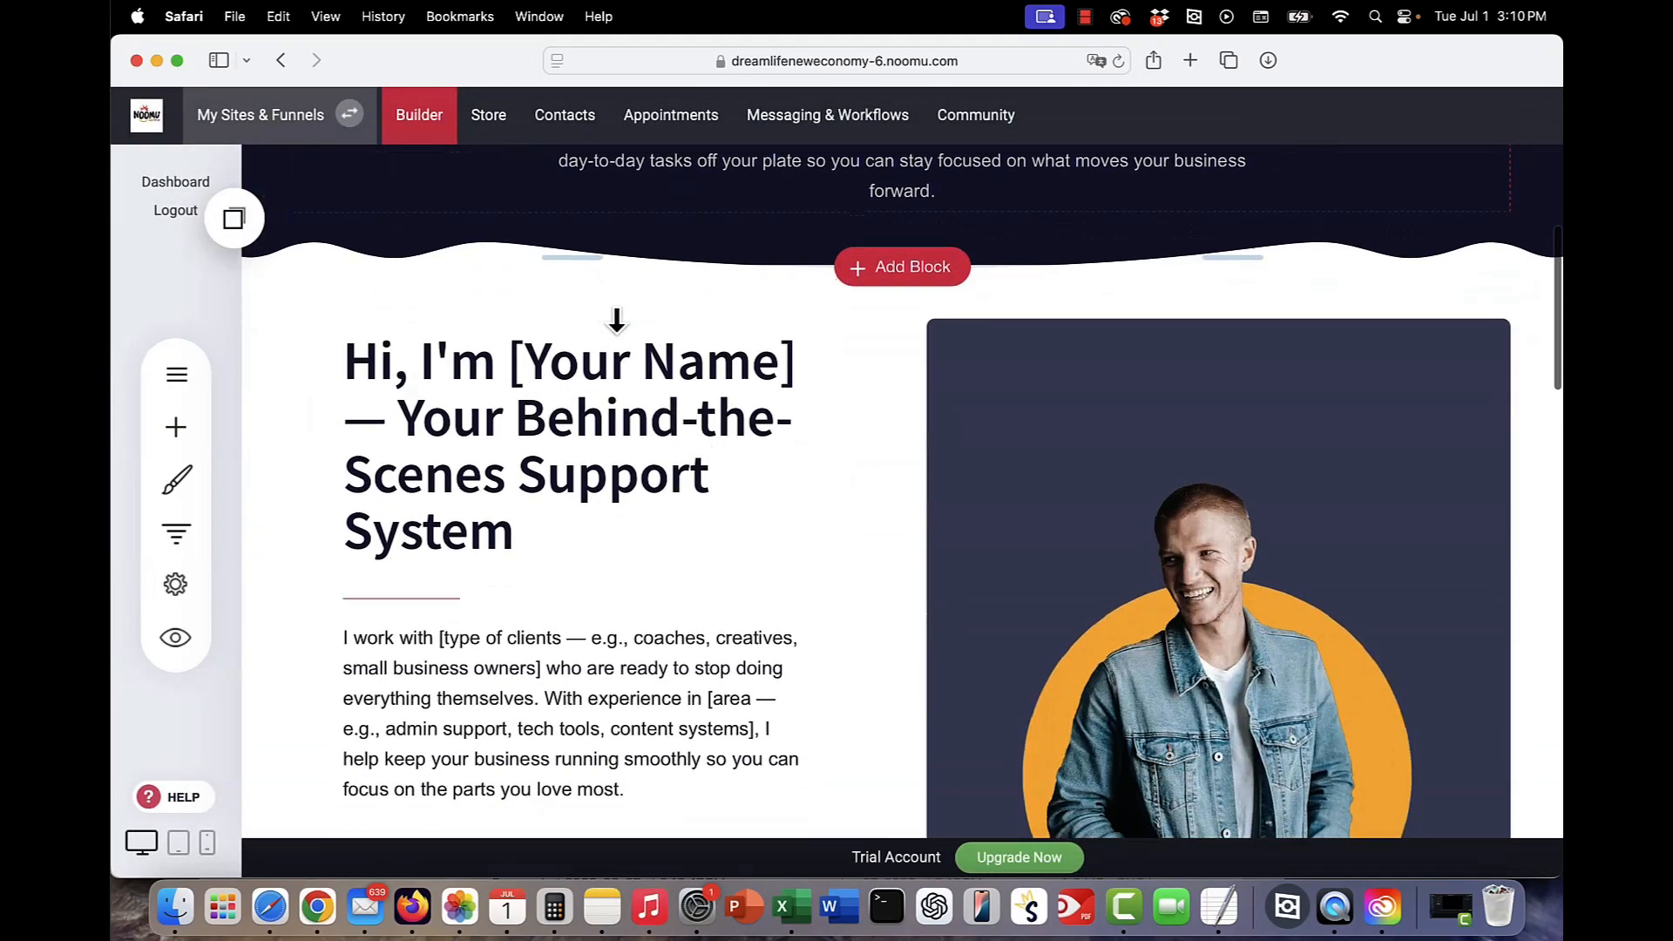
scroll(616, 321, "down", 7)
scroll(1253, 369, "up", 6)
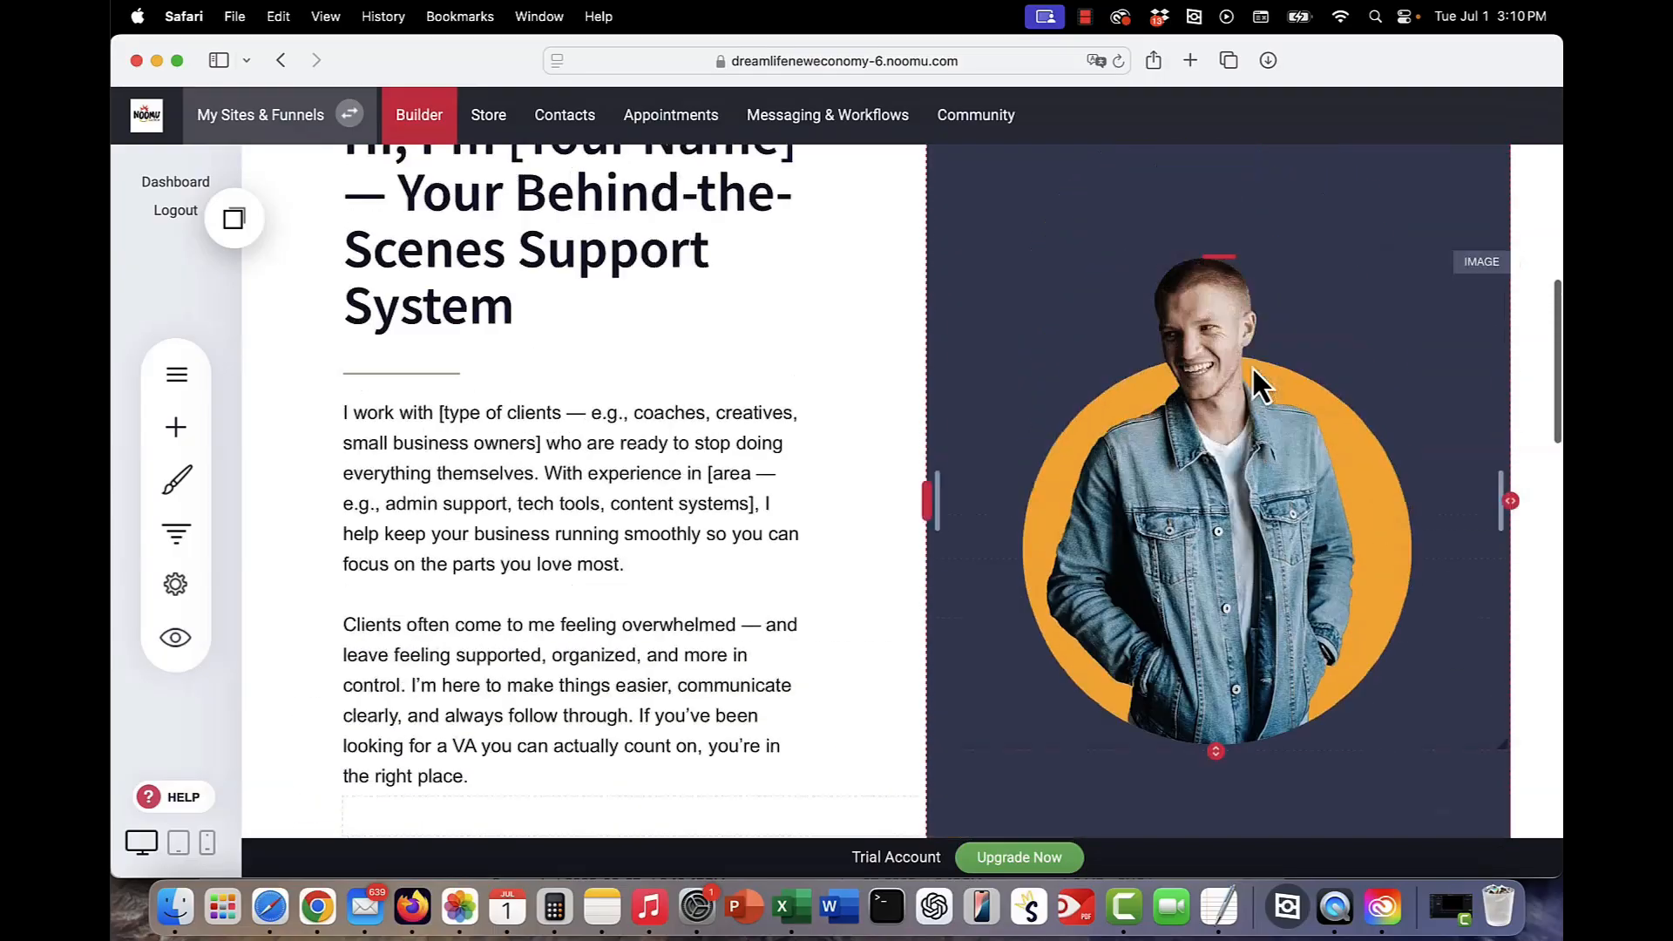
scroll(1253, 368, "down", 4)
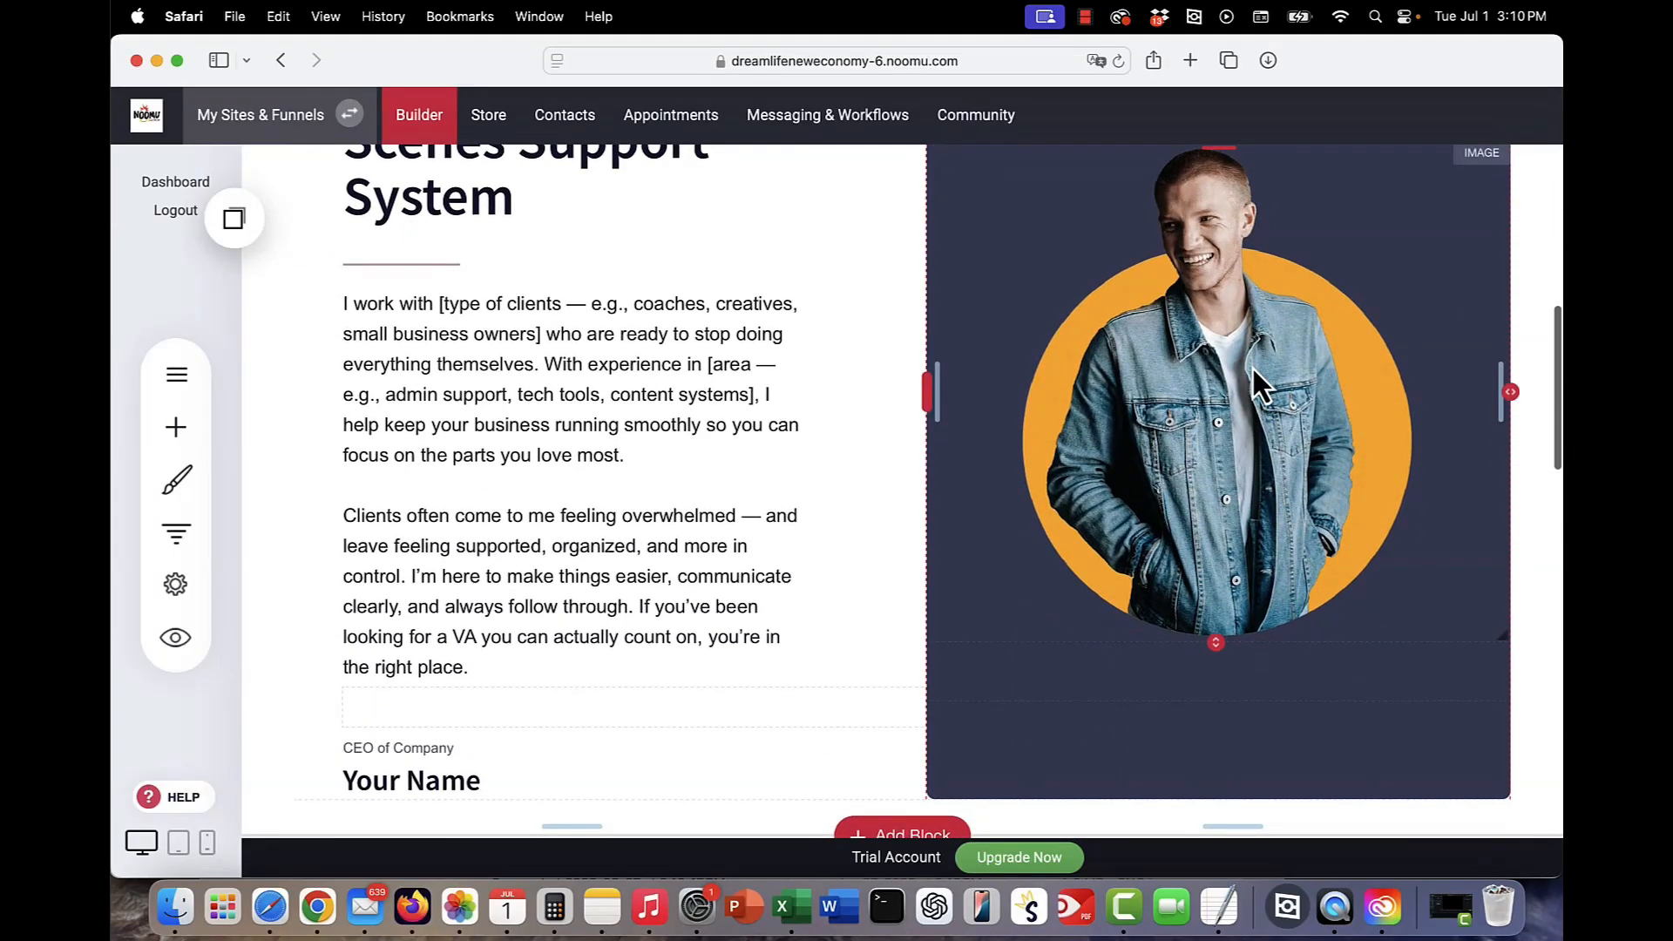
scroll(1214, 384, "up", 3)
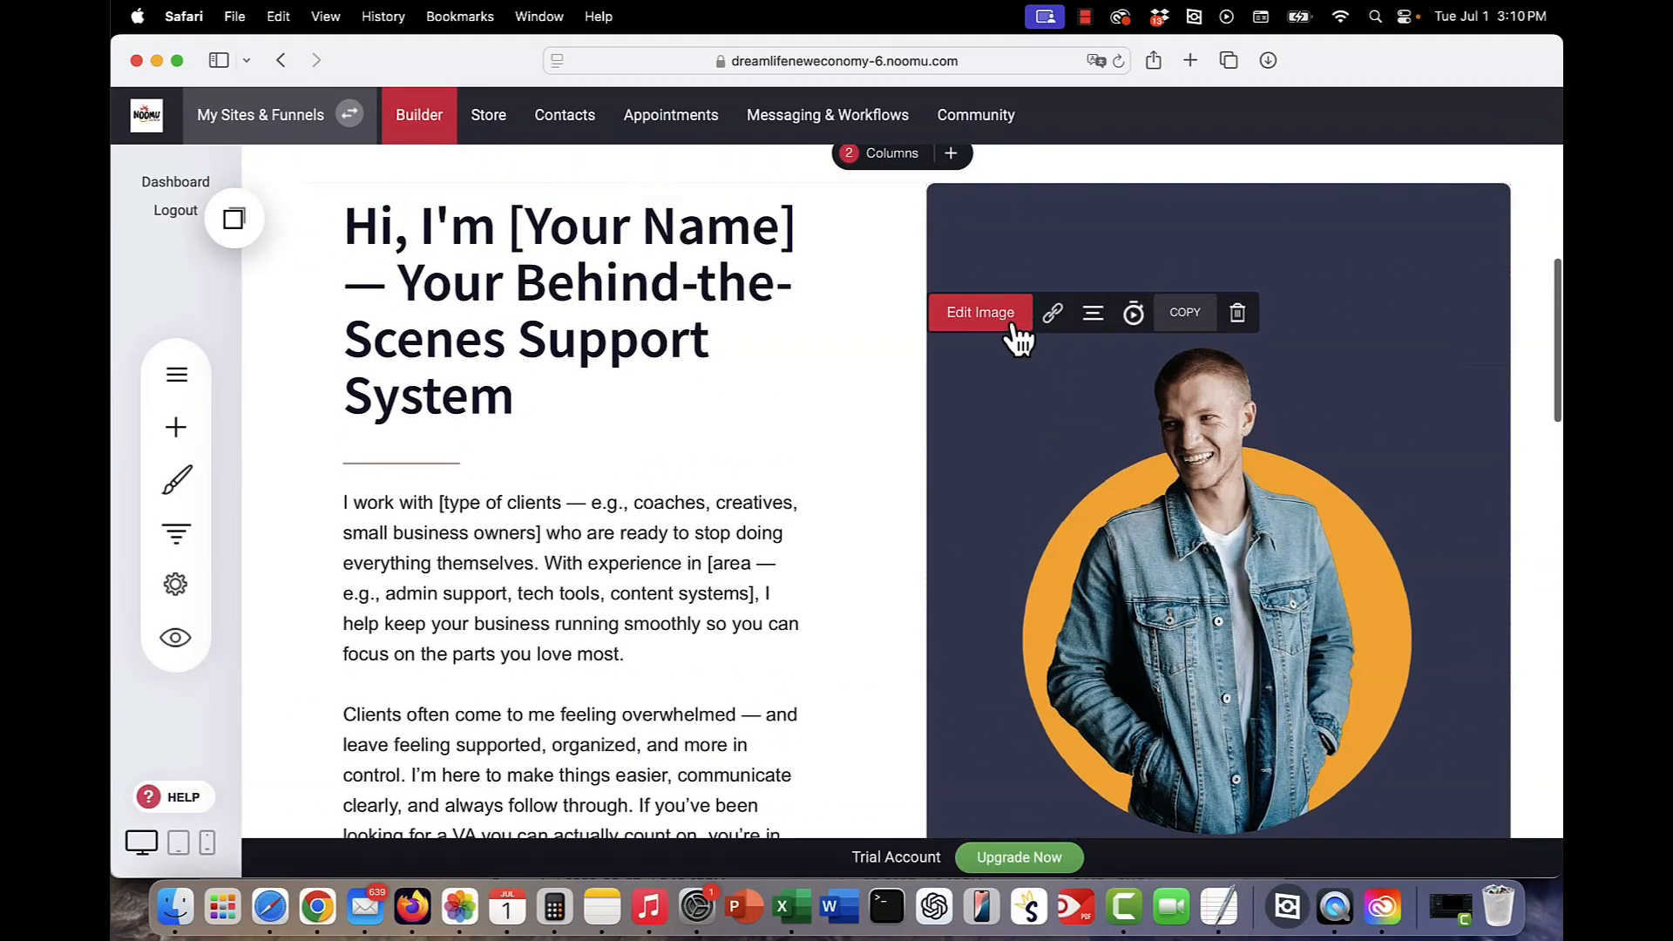
- Examine the rest of the About page, including the signature lines and the blog posts block
scroll(542, 505, "down", 10)
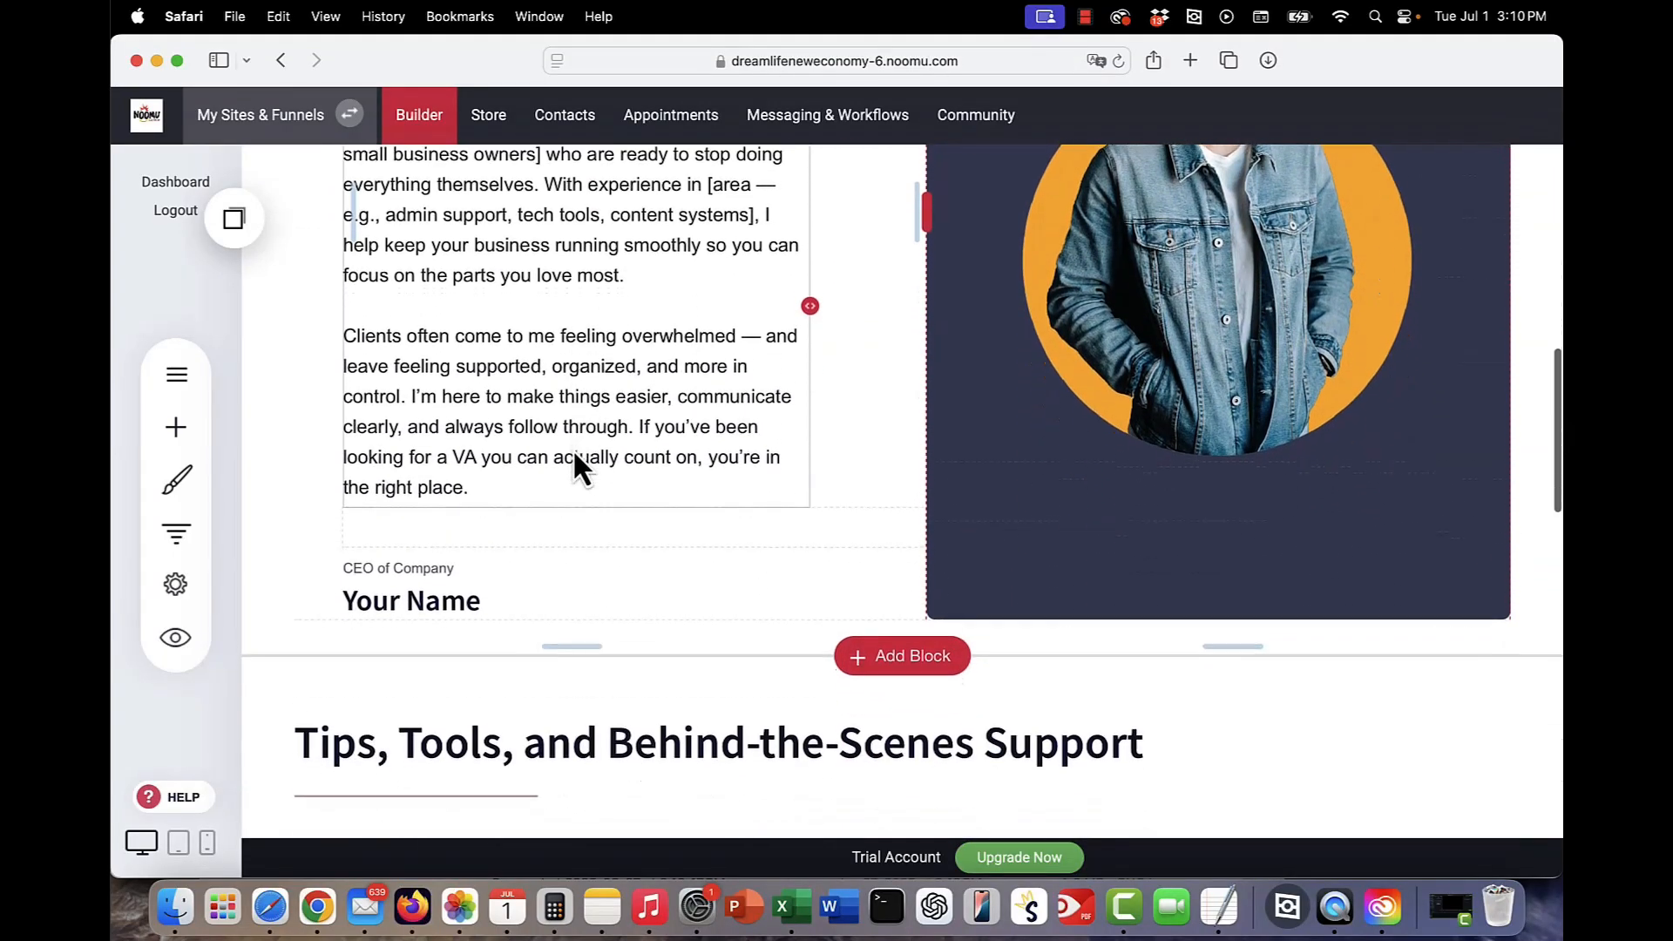
scroll(572, 432, "down", 6)
scroll(572, 431, "up", 2)
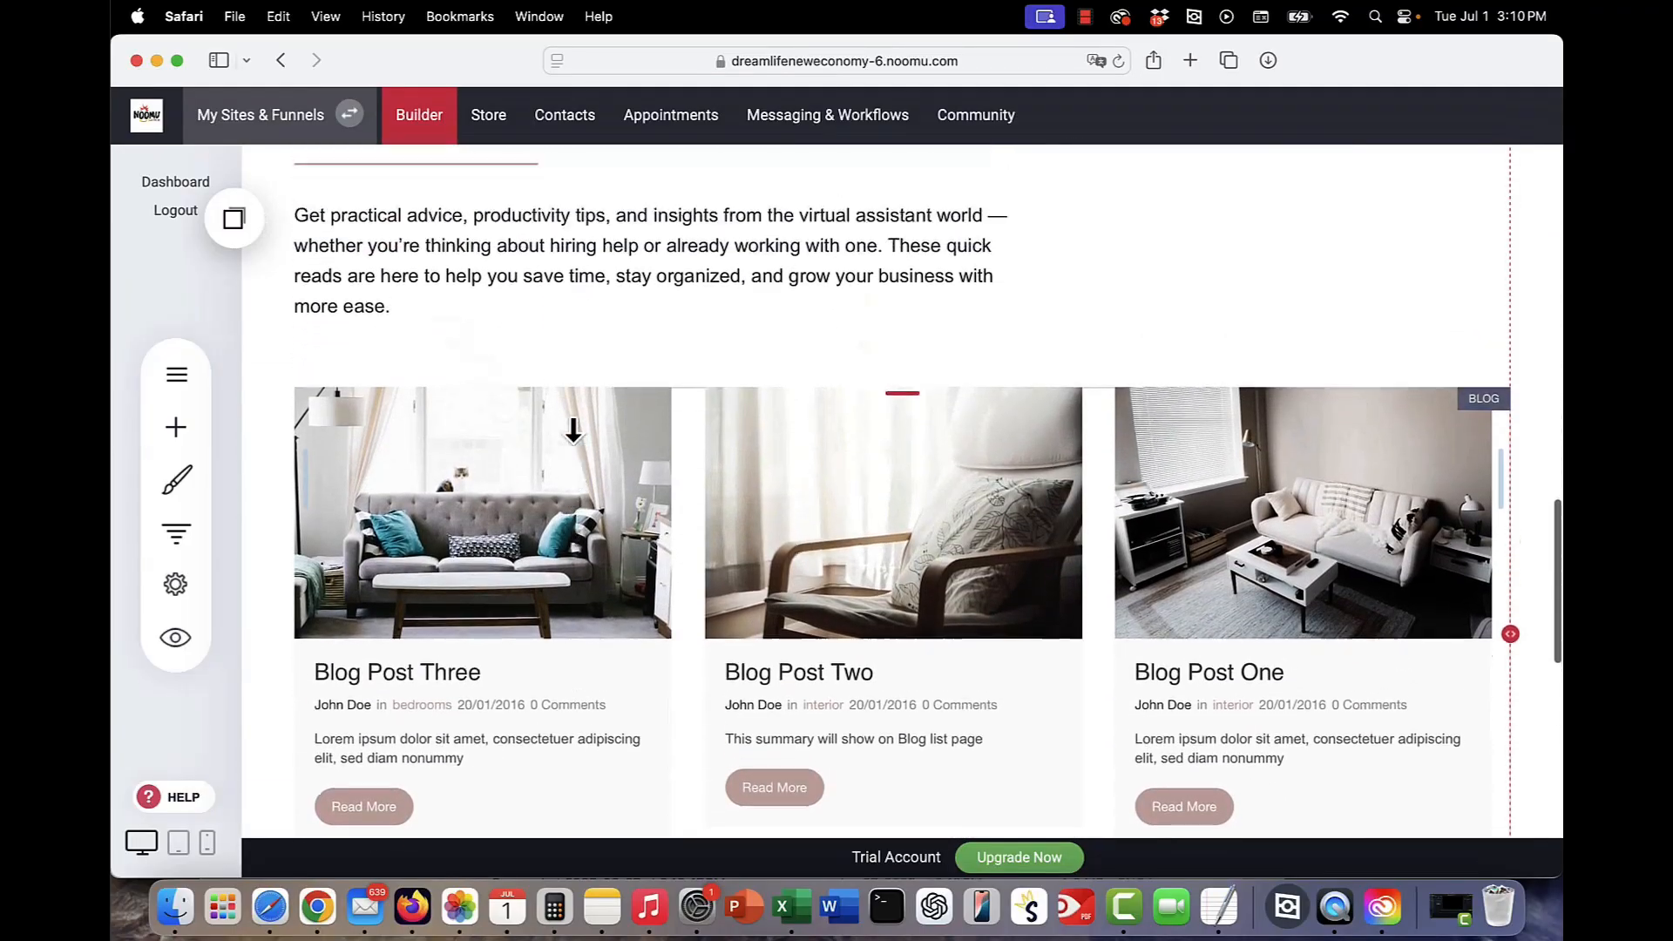
scroll(573, 431, "down", 6)
scroll(572, 432, "up", 4)
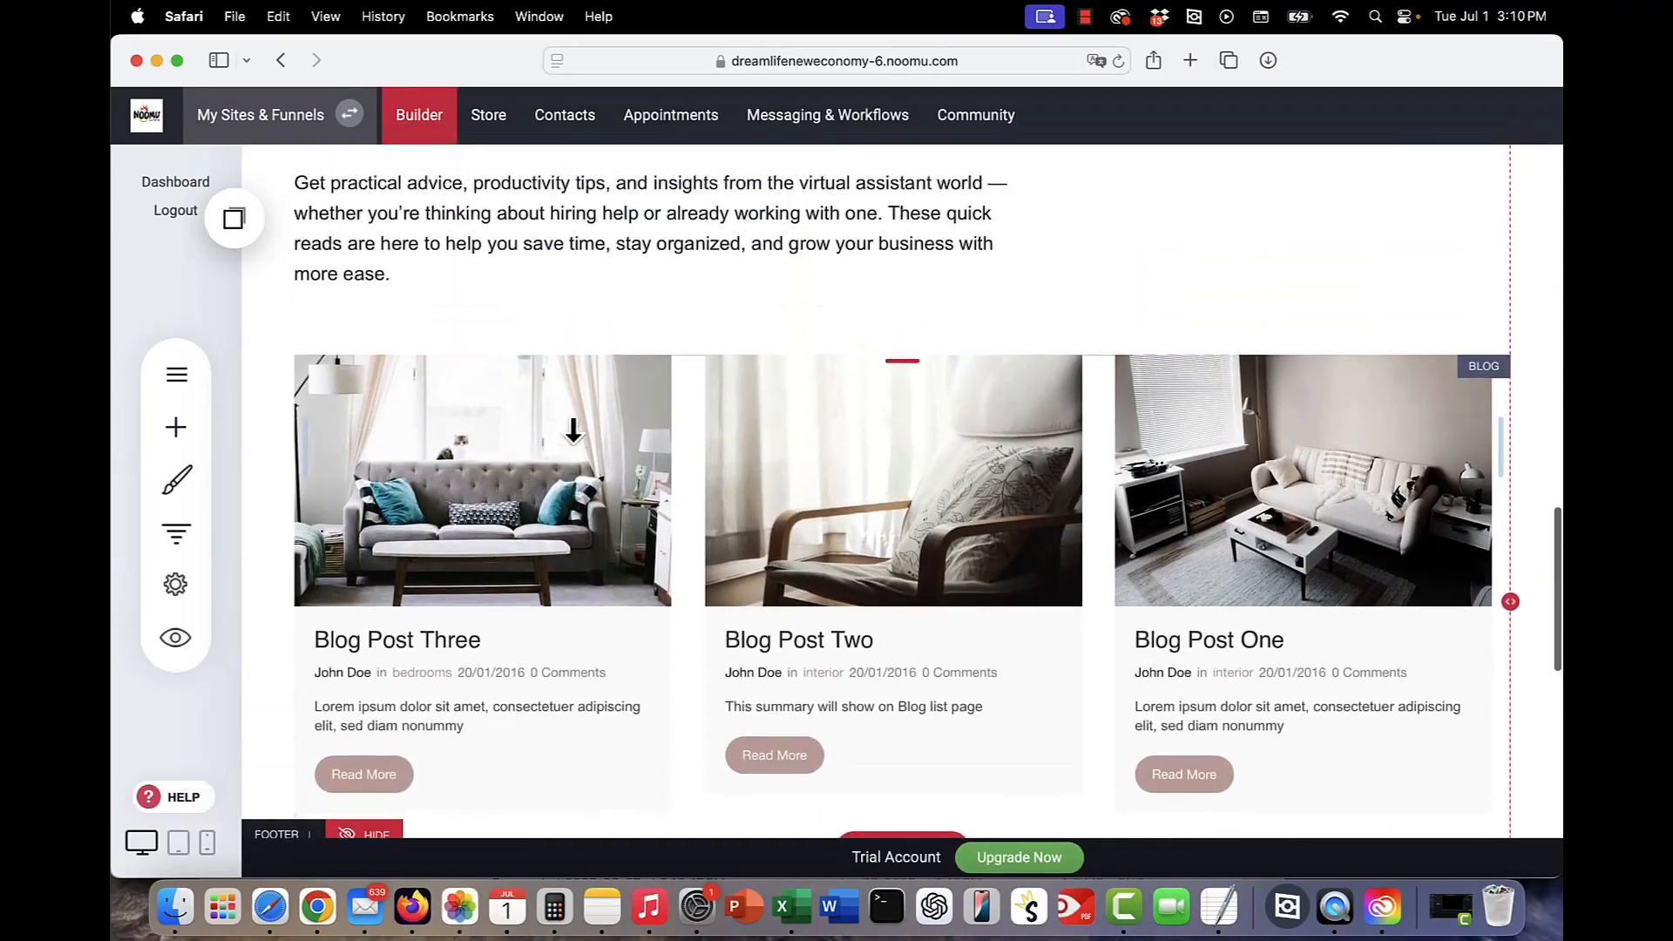
scroll(1123, 449, "up", 1)
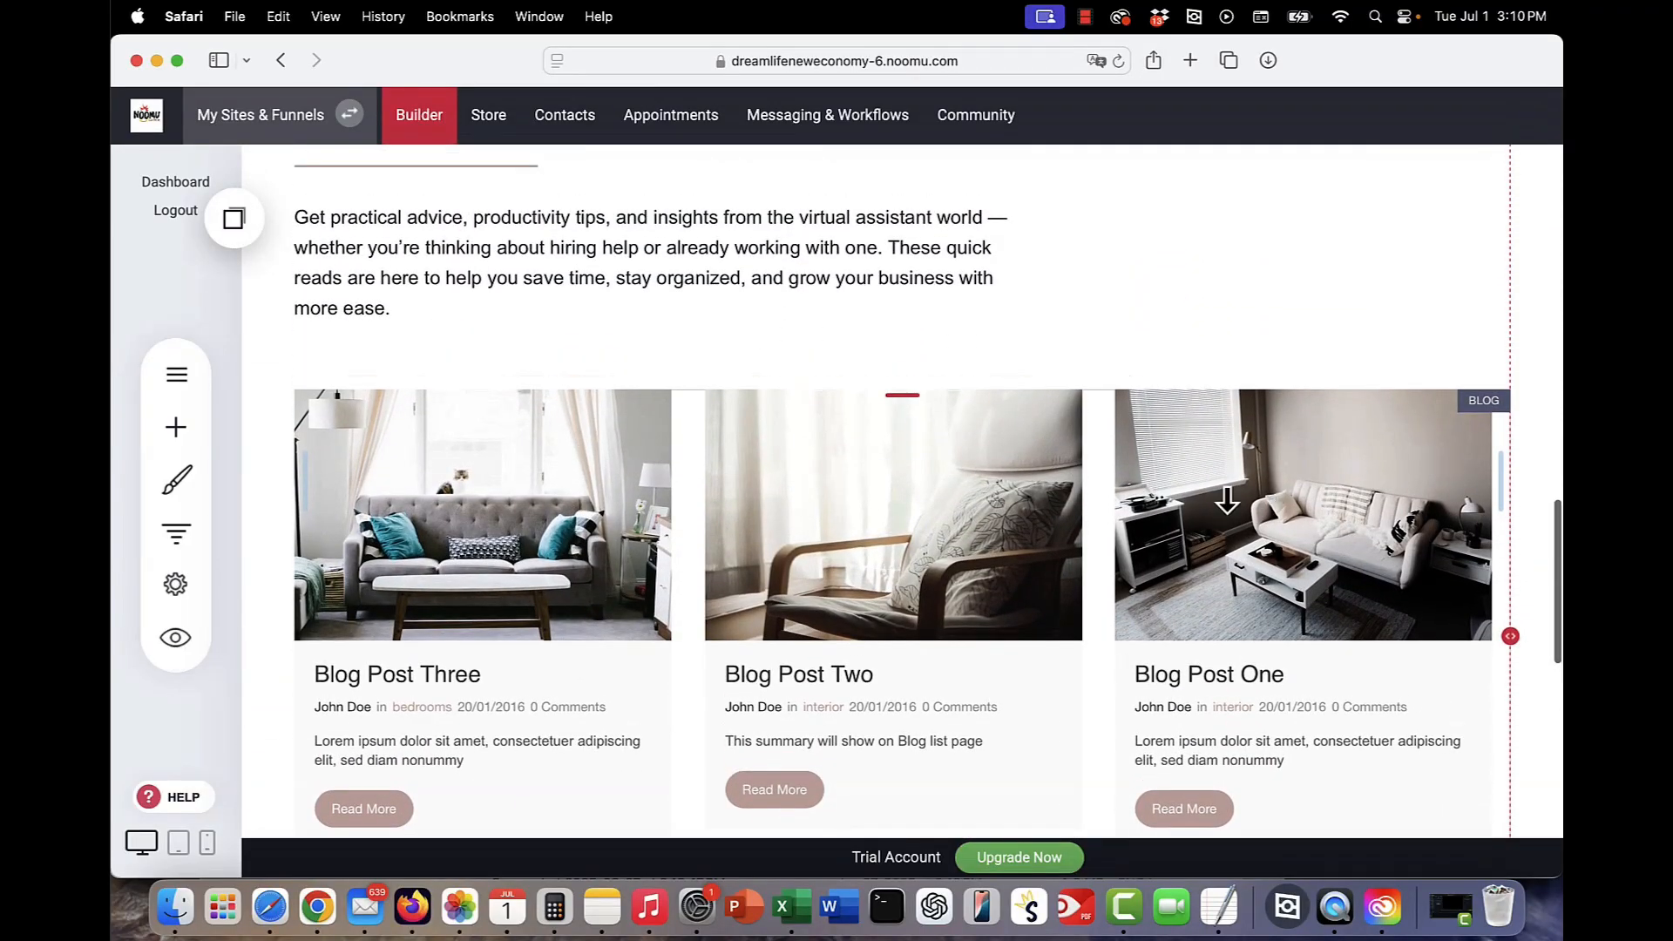
scroll(492, 508, "up", 5)
scroll(392, 406, "up", 4)
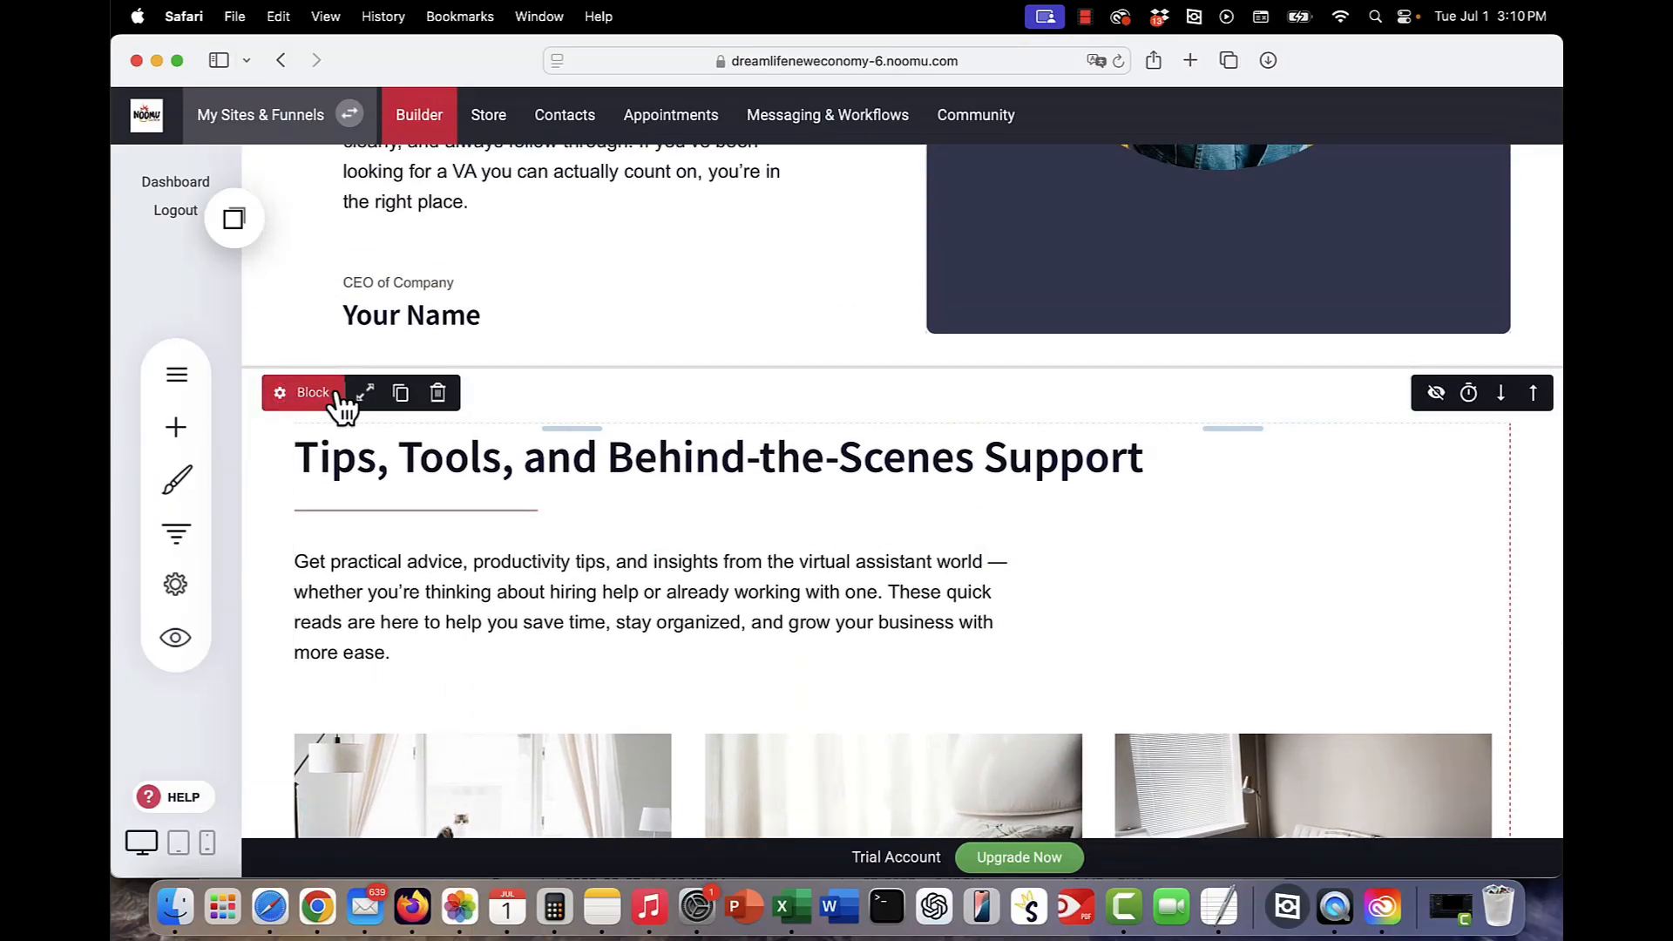
- Hide the "Tips, Tools, and Behind-the-Scenes Support" blog block on the About page from the live site and check the remaining layout
left_click(1436, 395)
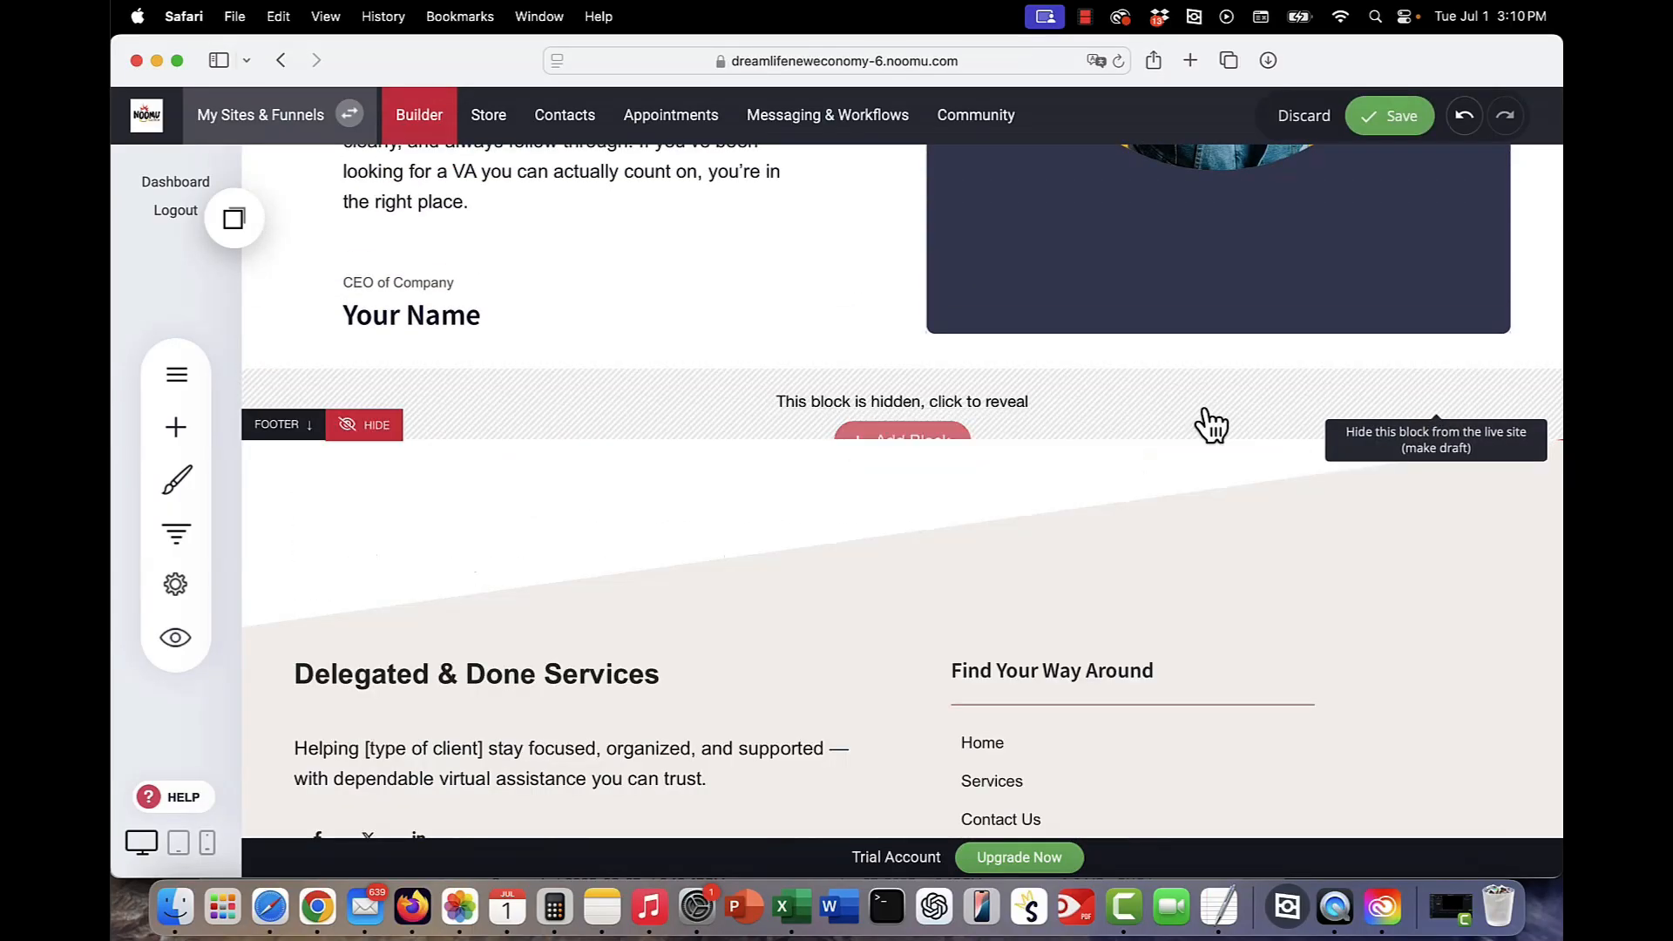
scroll(688, 613, "up", 10)
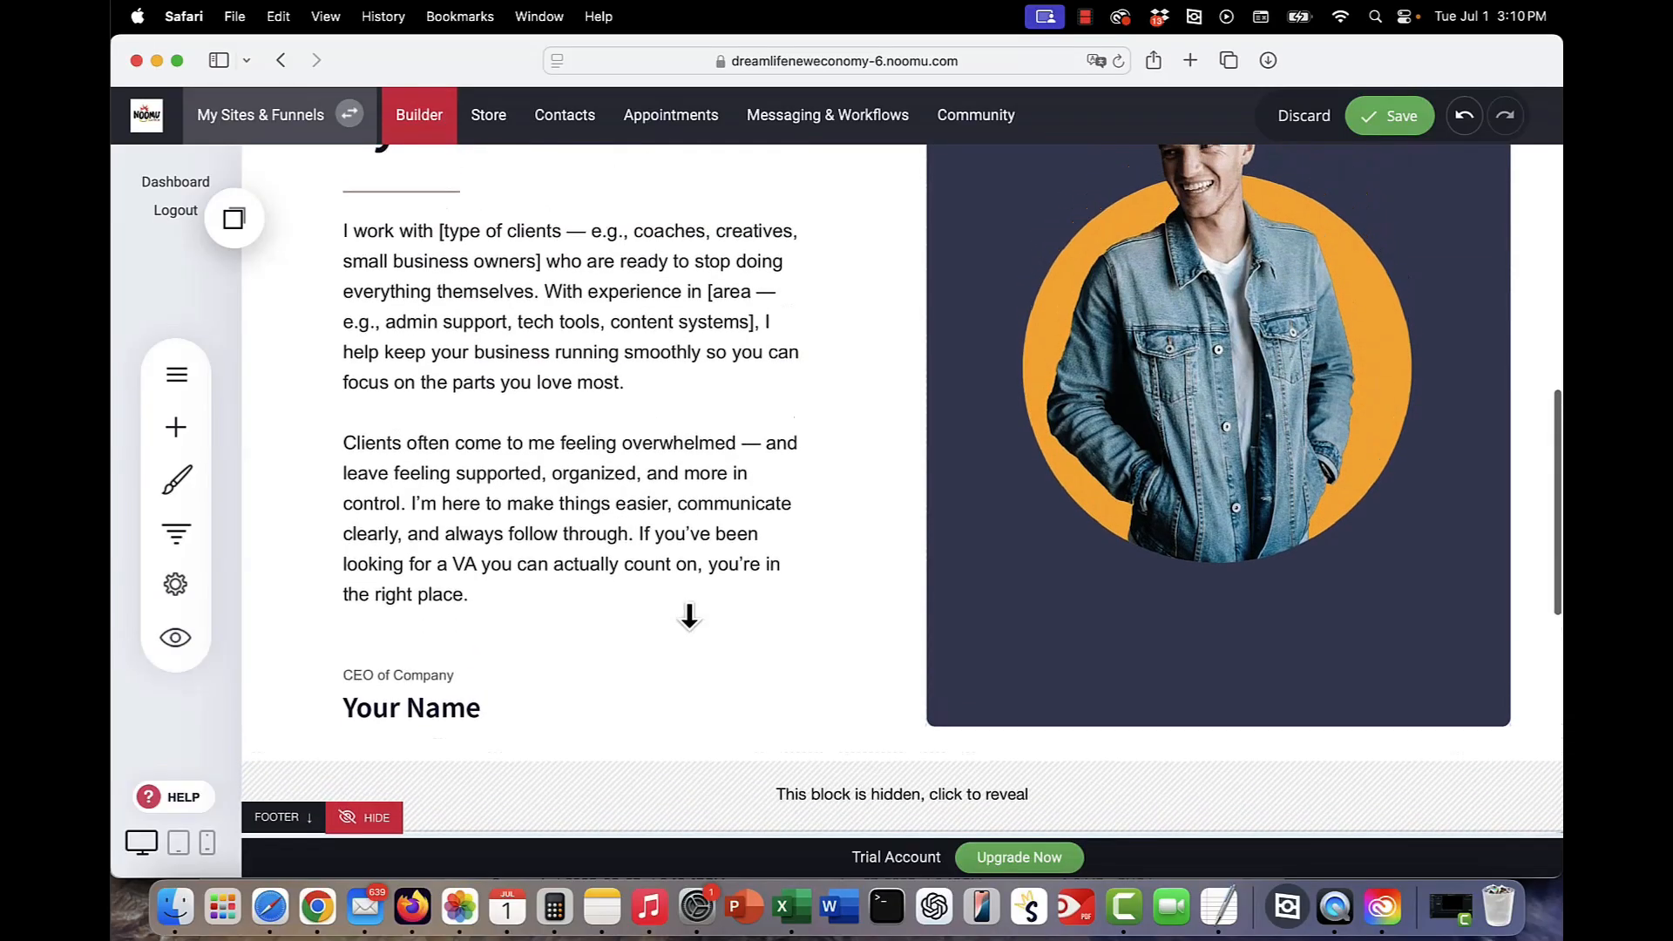
scroll(689, 616, "up", 8)
scroll(639, 570, "down", 7)
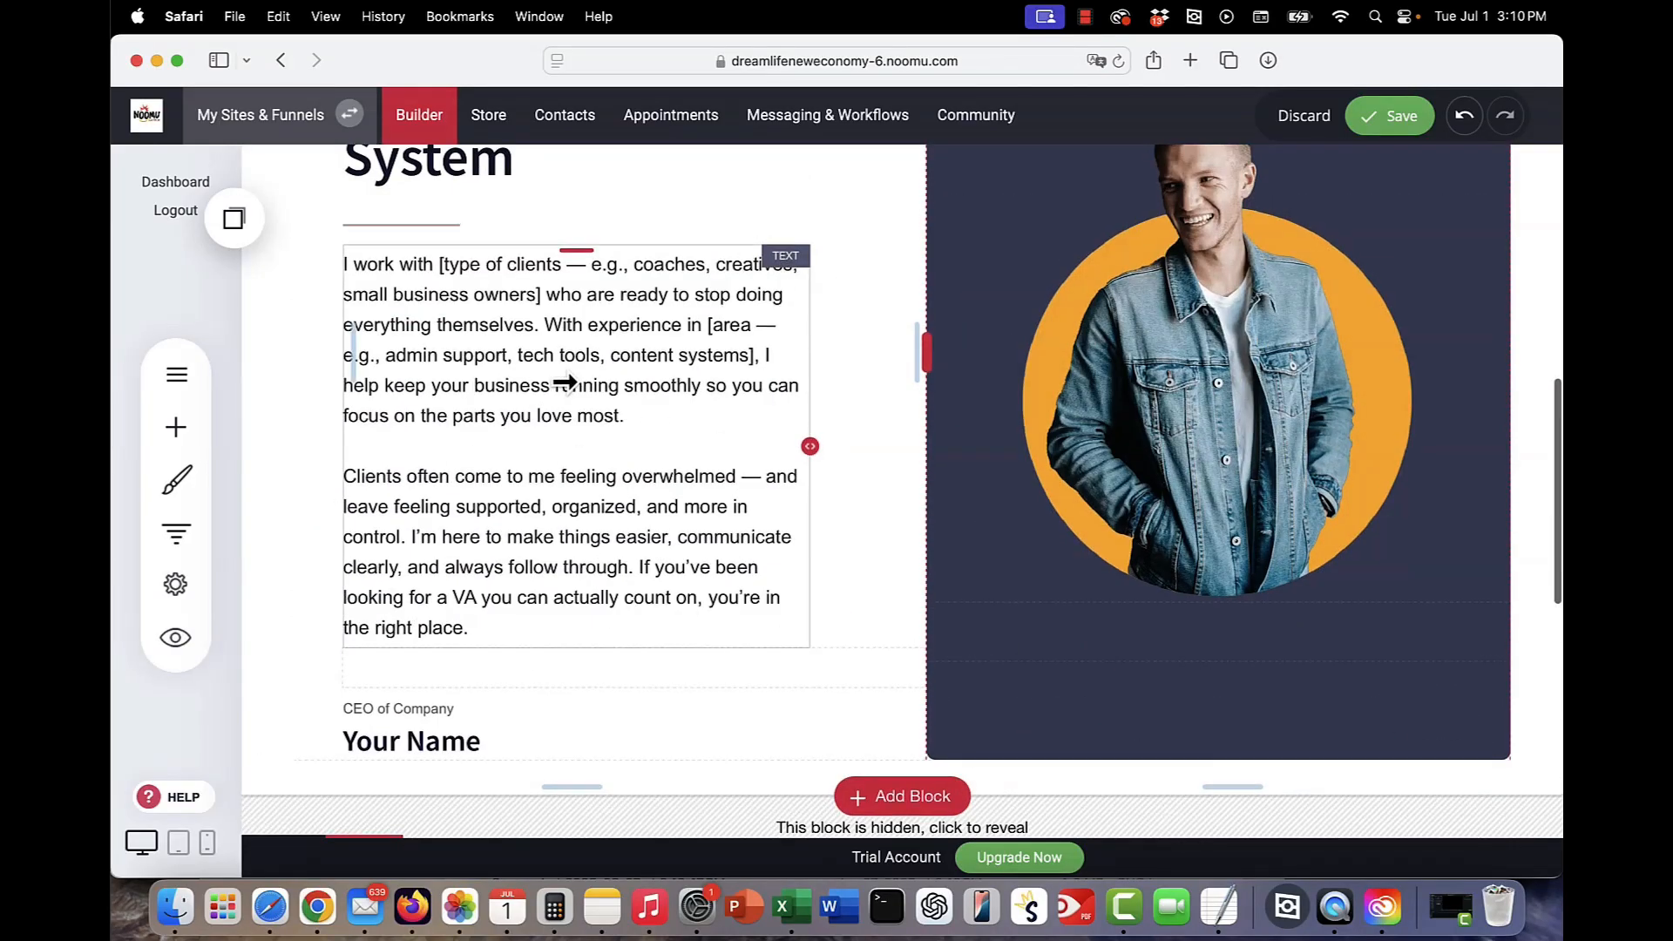
scroll(566, 387, "up", 10)
scroll(575, 396, "down", 12)
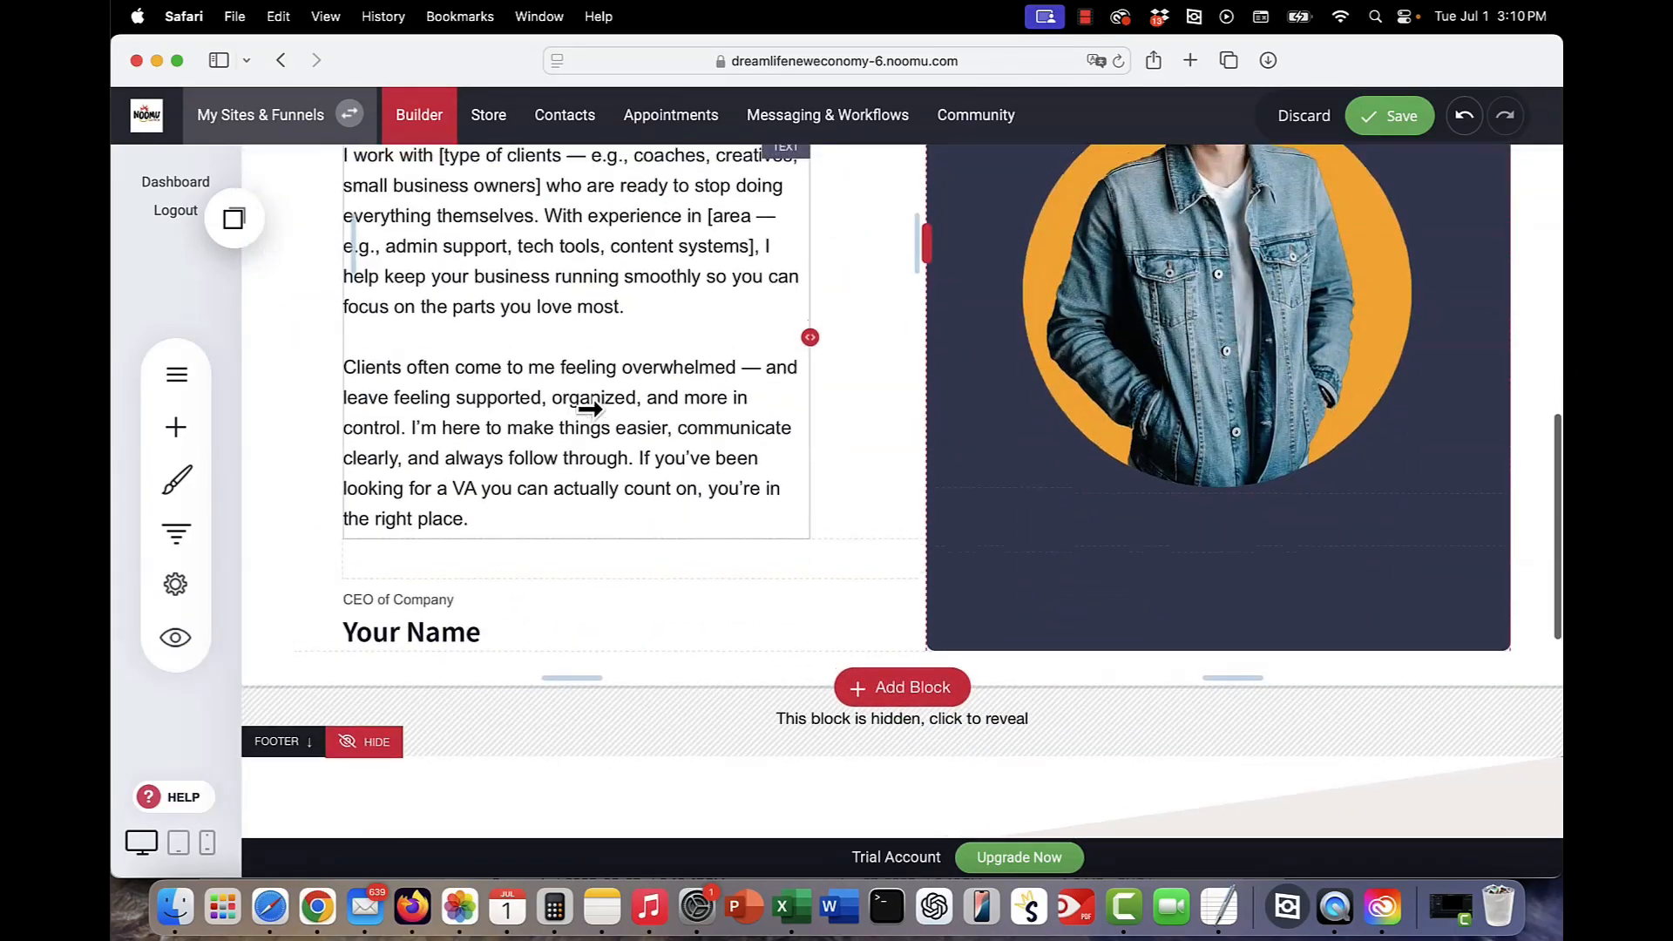
scroll(590, 408, "up", 2)
scroll(589, 409, "up", 15)
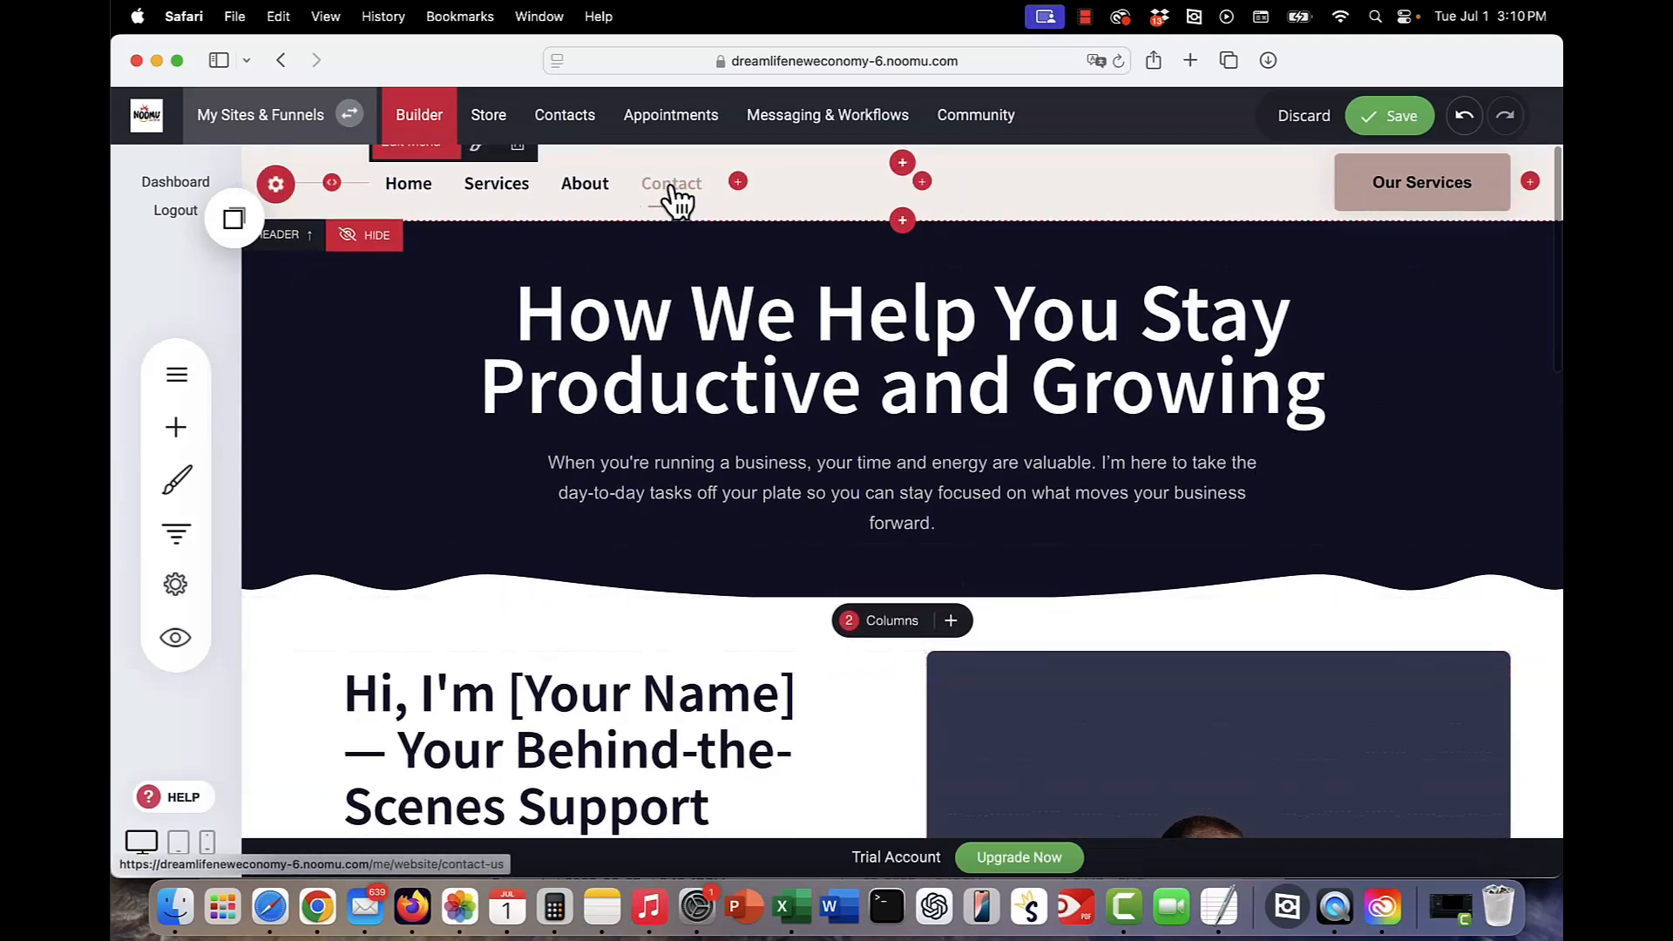
- Open the Contact page and review its Get In Touch introduction text and the contact form fields
left_click(671, 184)
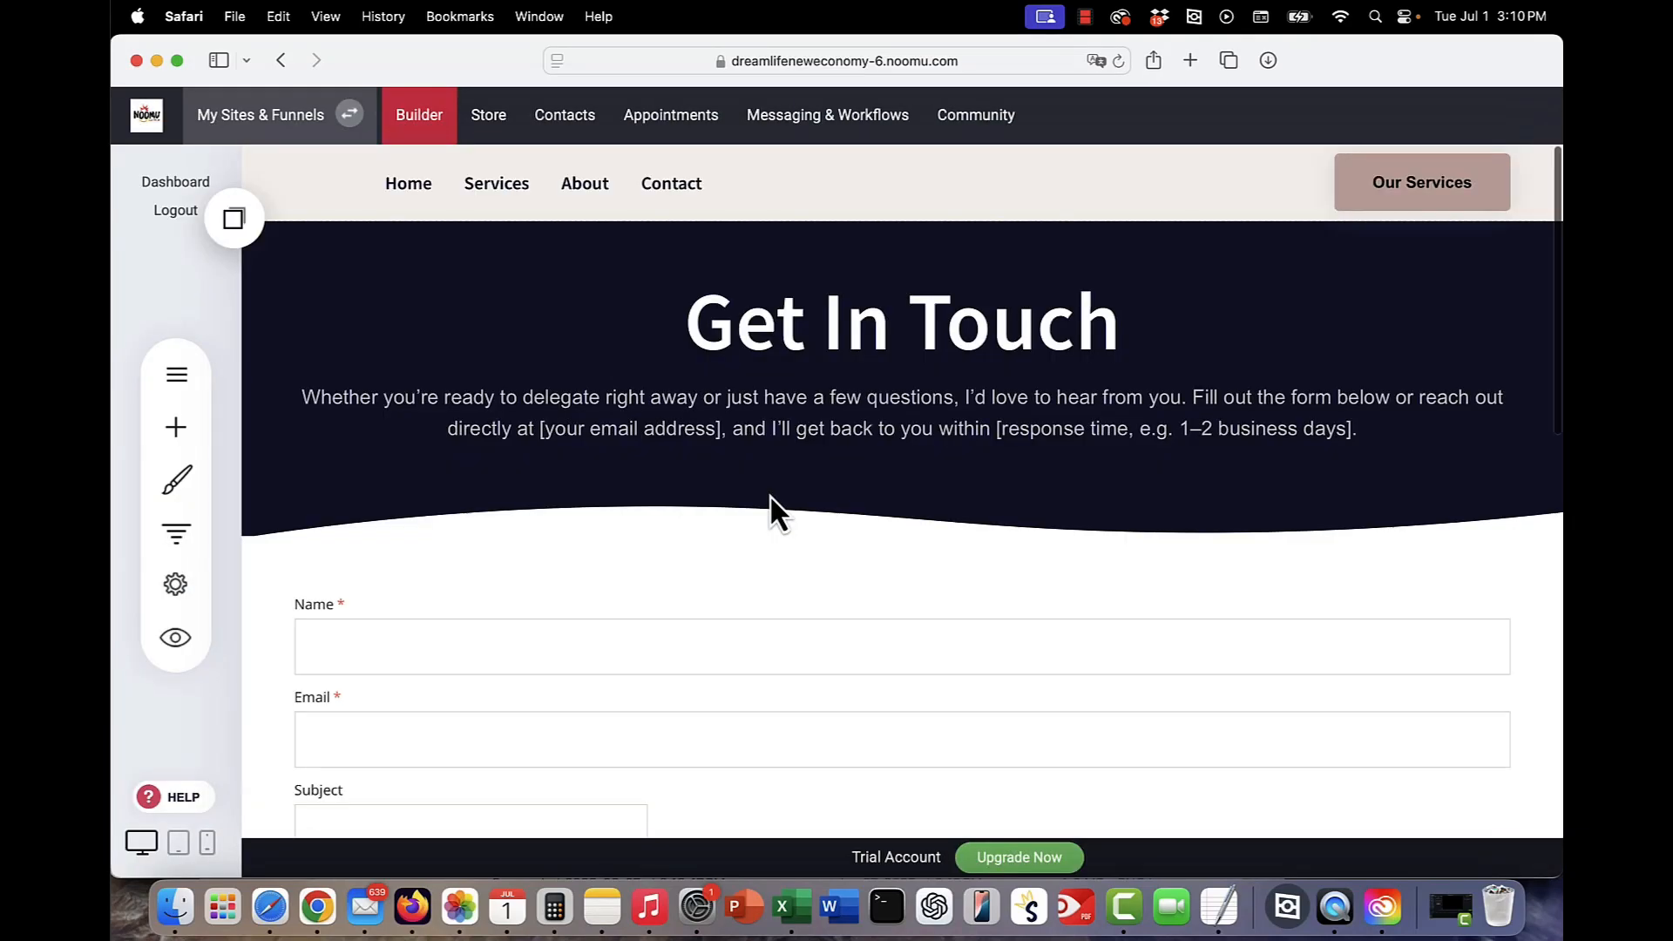
scroll(770, 495, "down", 1)
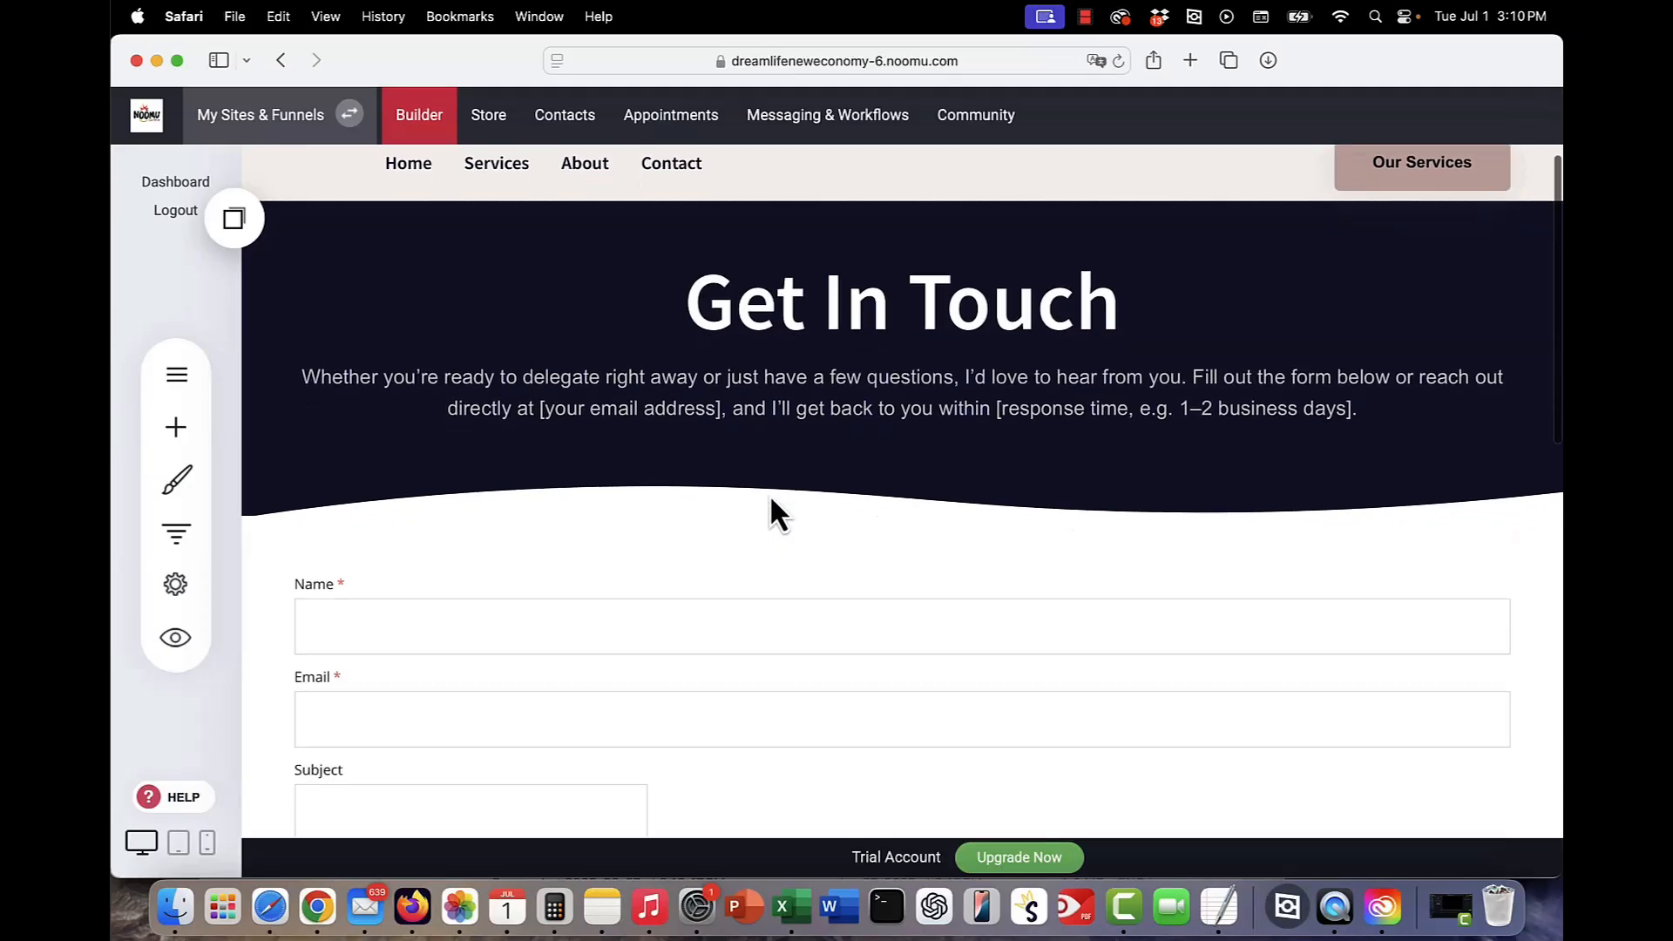
left_click(923, 355)
left_click(924, 357)
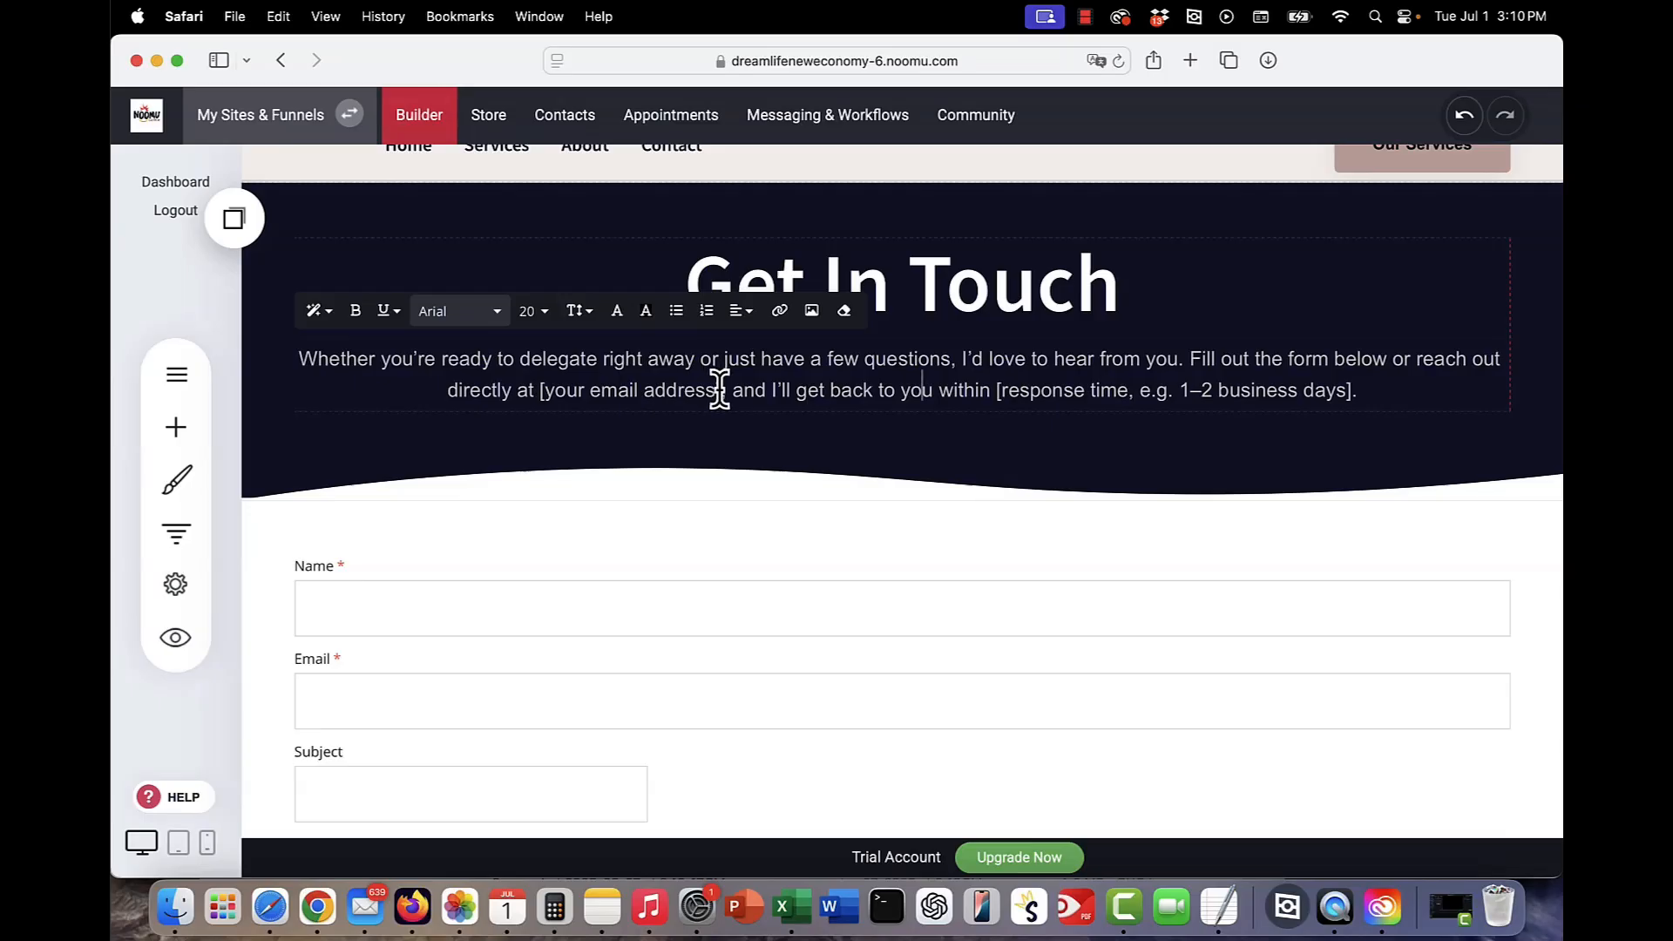
scroll(715, 388, "down", 8)
scroll(715, 388, "up", 3)
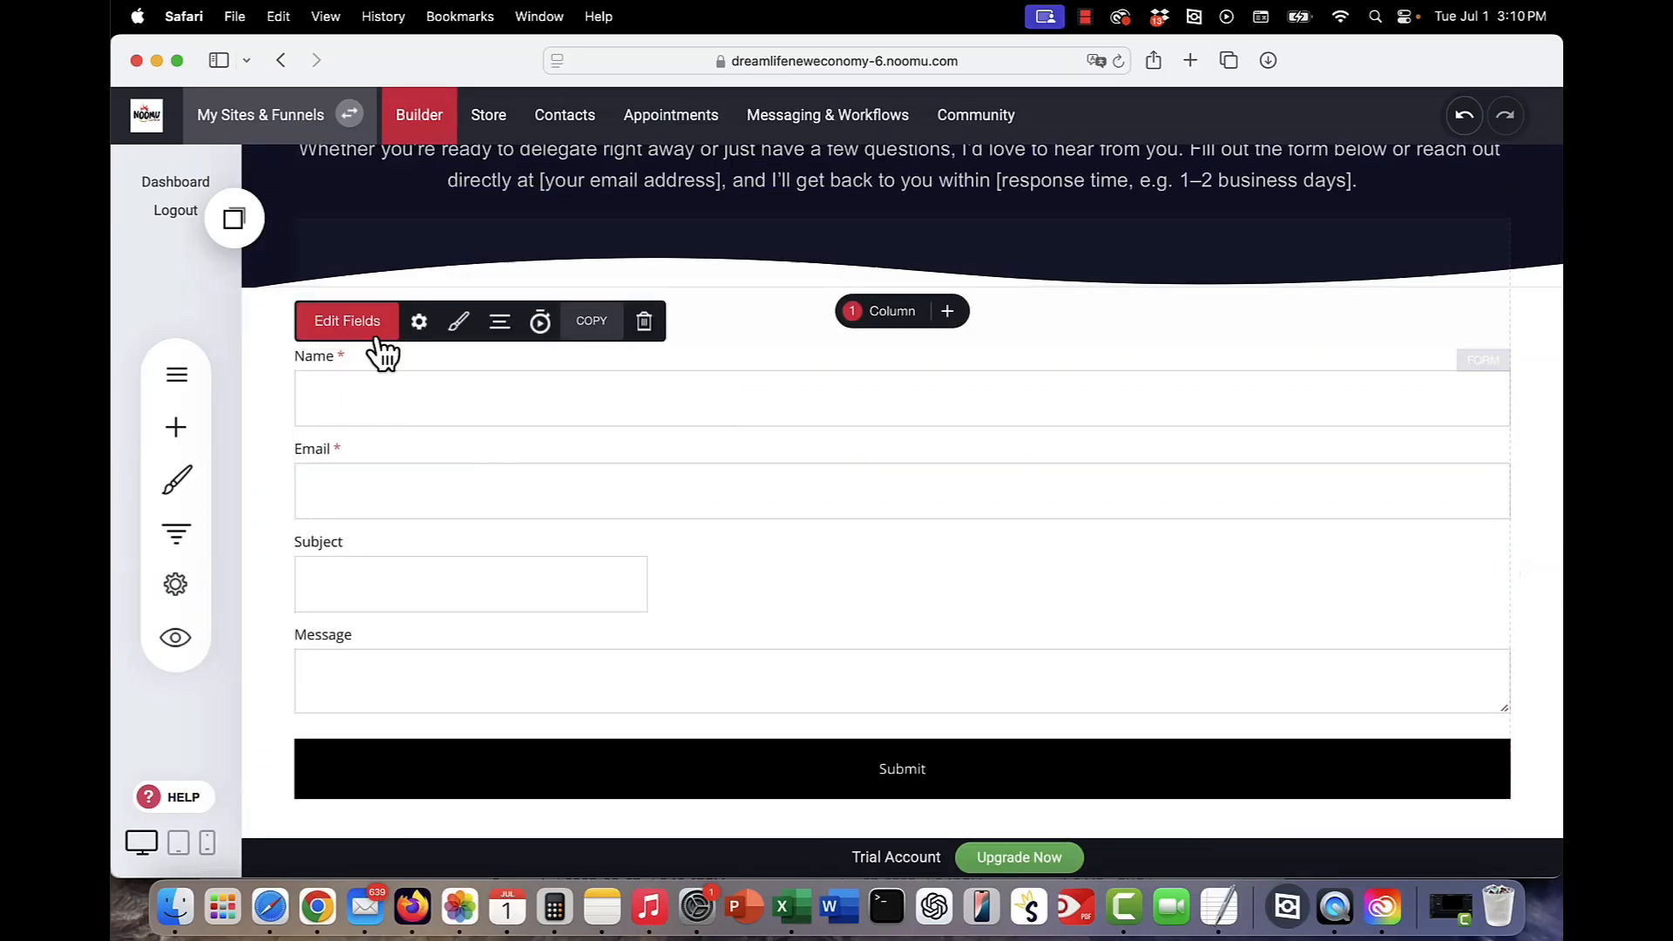
- Review the contact form's settings for submission notifications, button text, action on submit, thank-you message and email marketing lists
left_click(419, 324)
scroll(1252, 436, "down", 1)
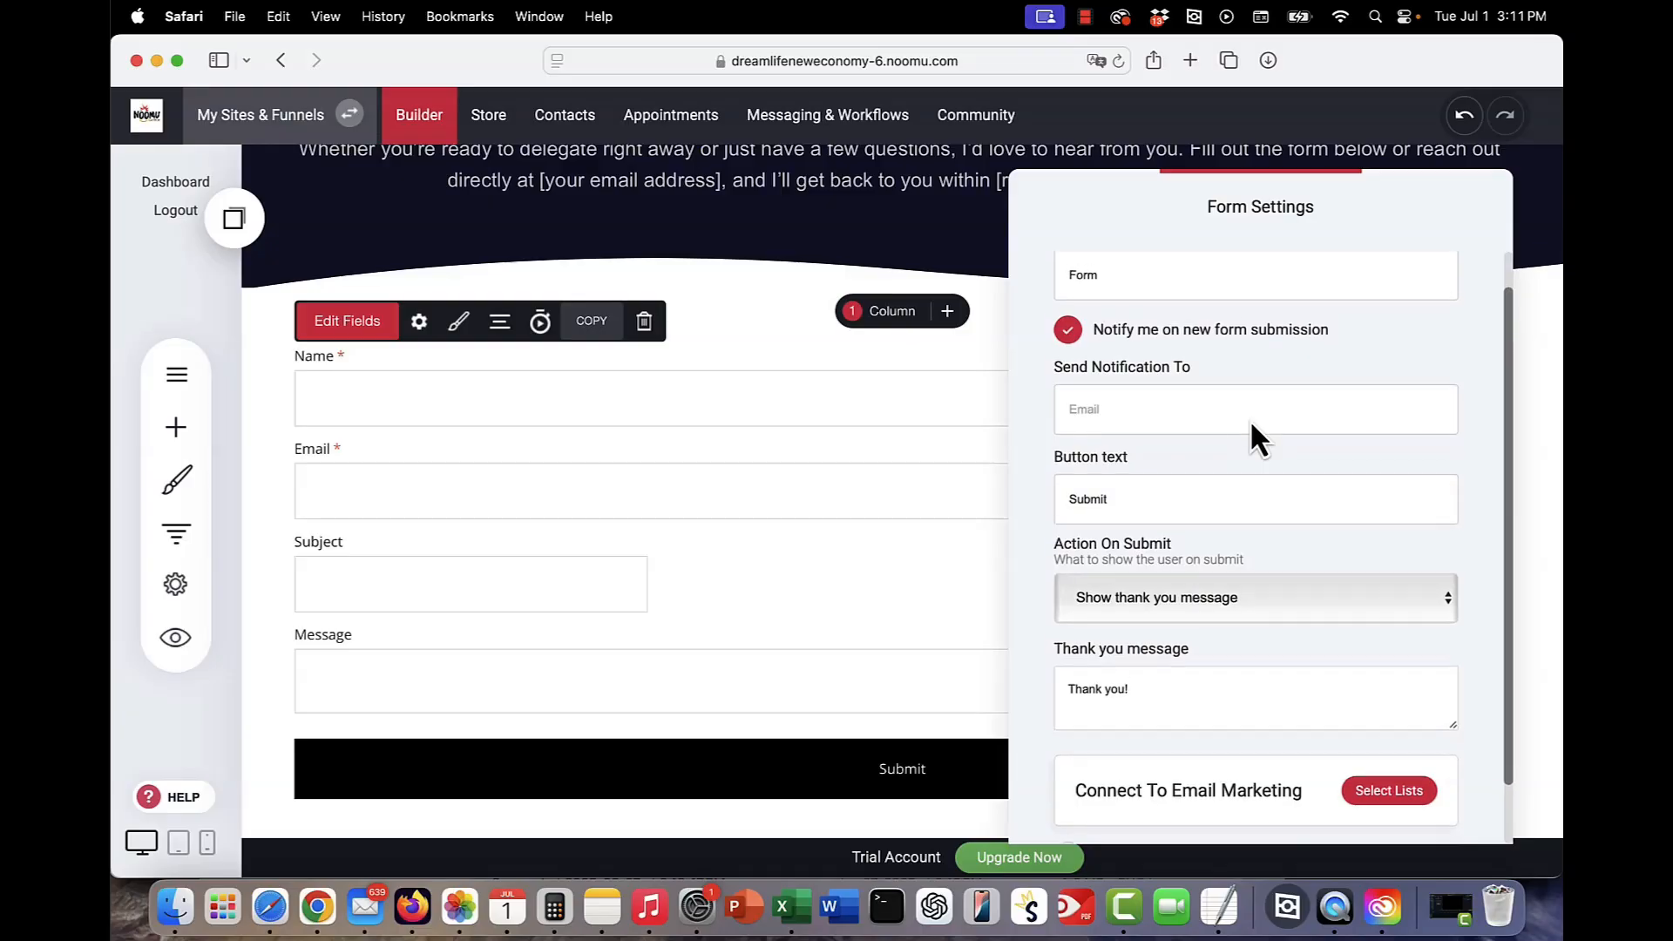
scroll(1249, 419, "down", 1)
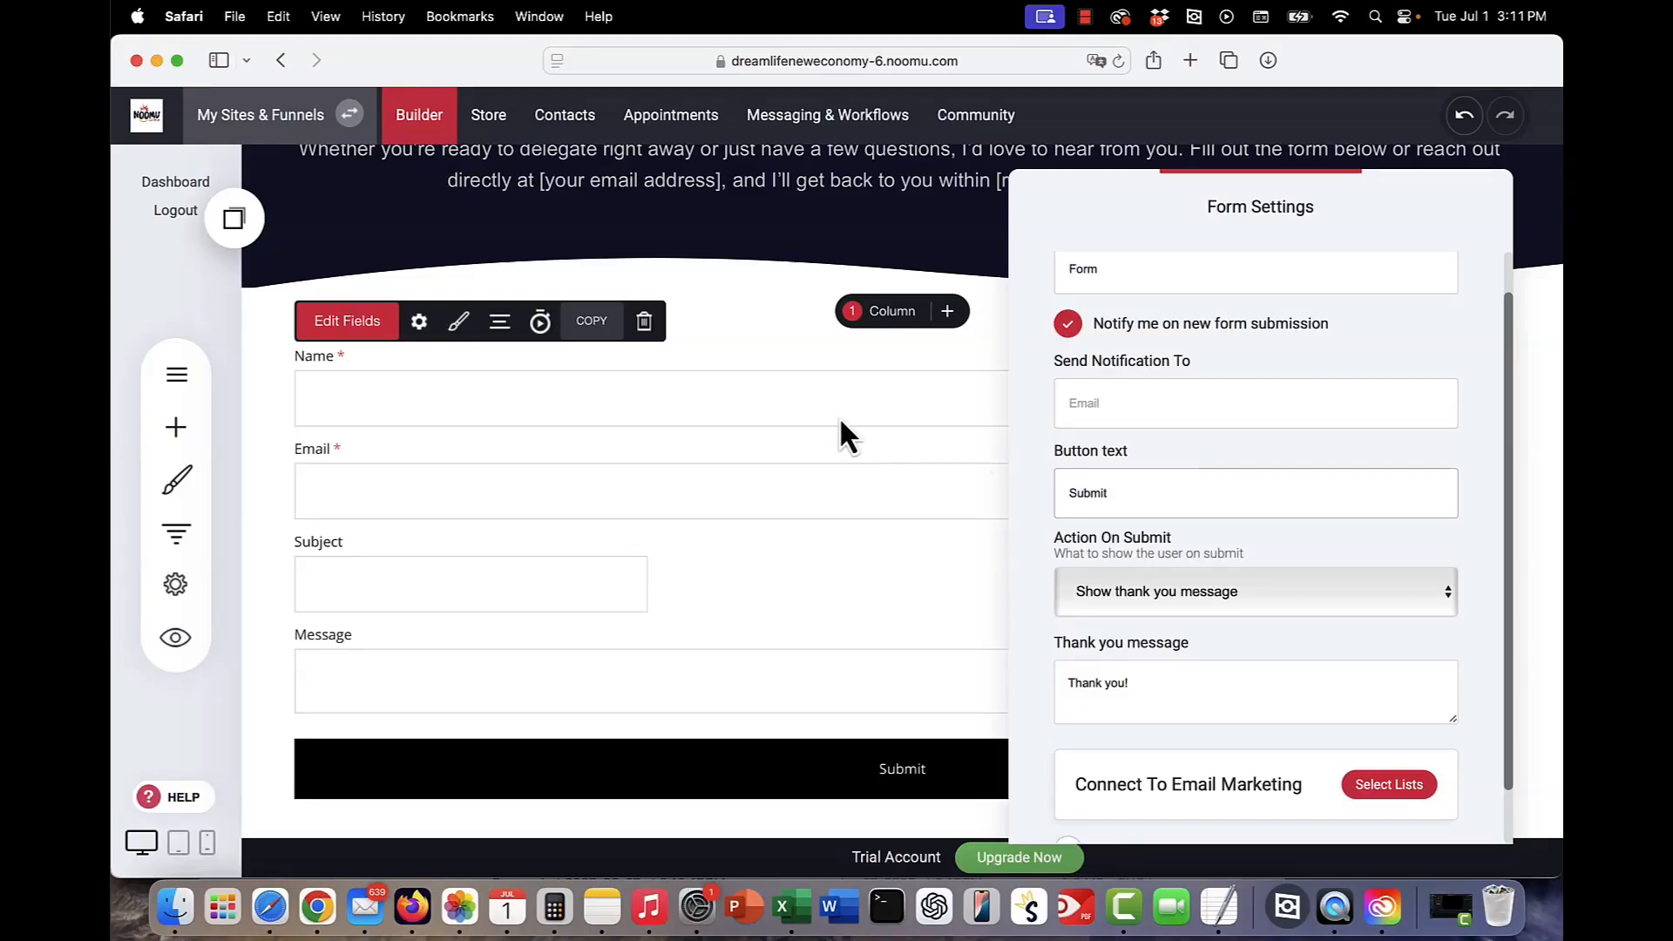
left_click(817, 392)
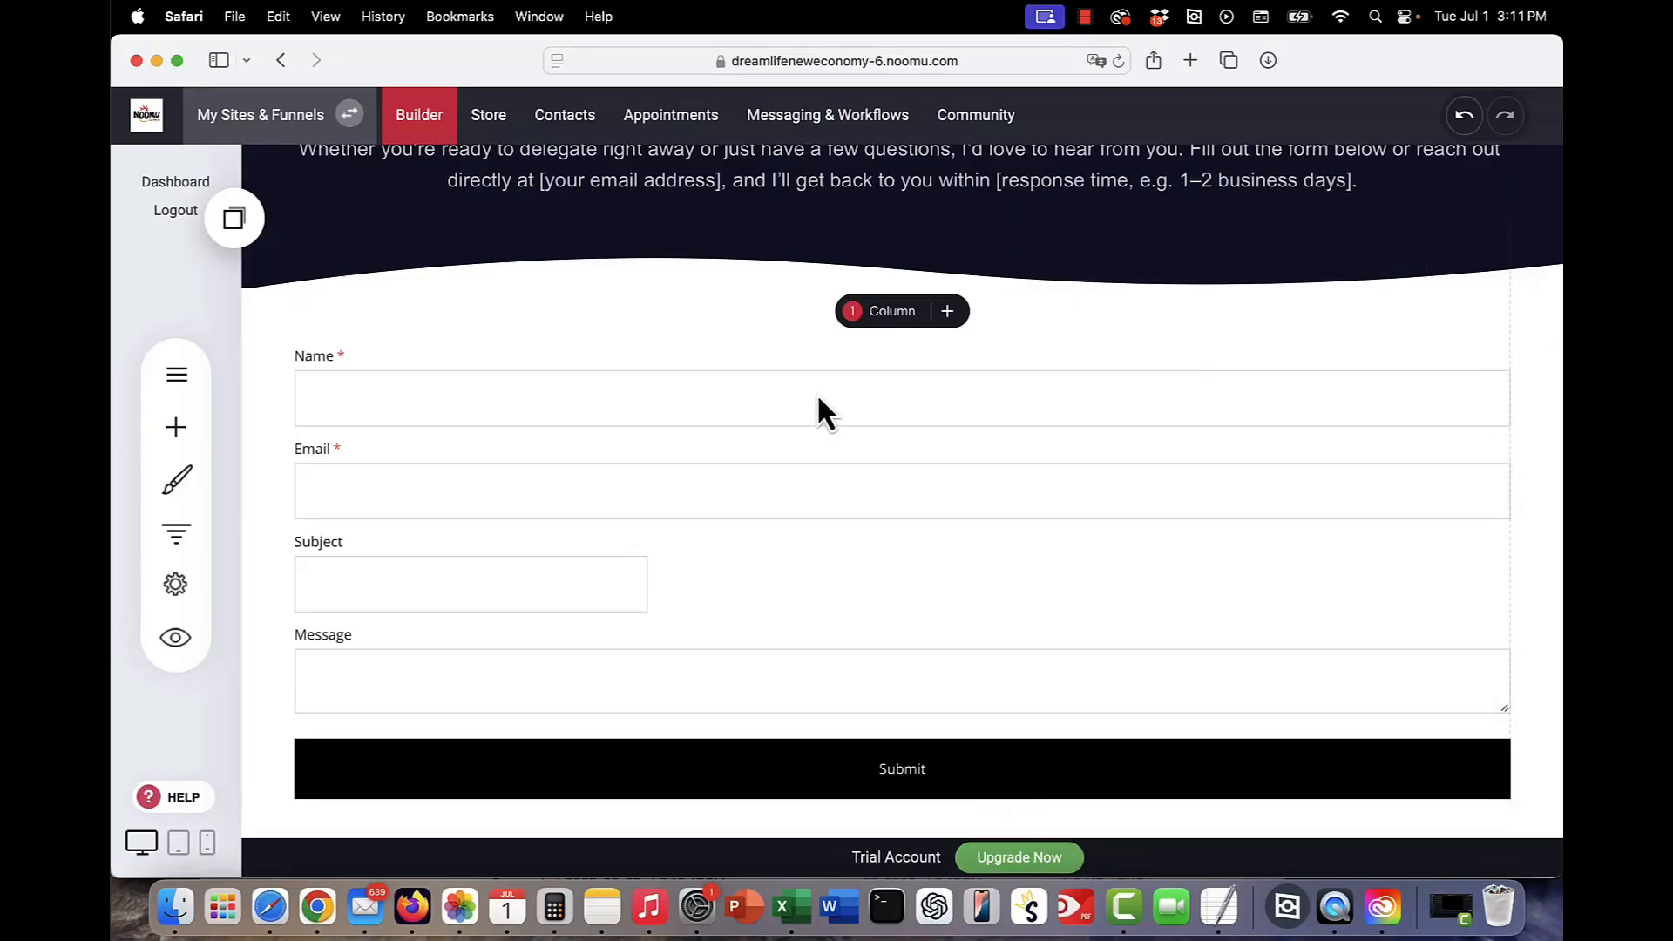
scroll(817, 410, "up", 1)
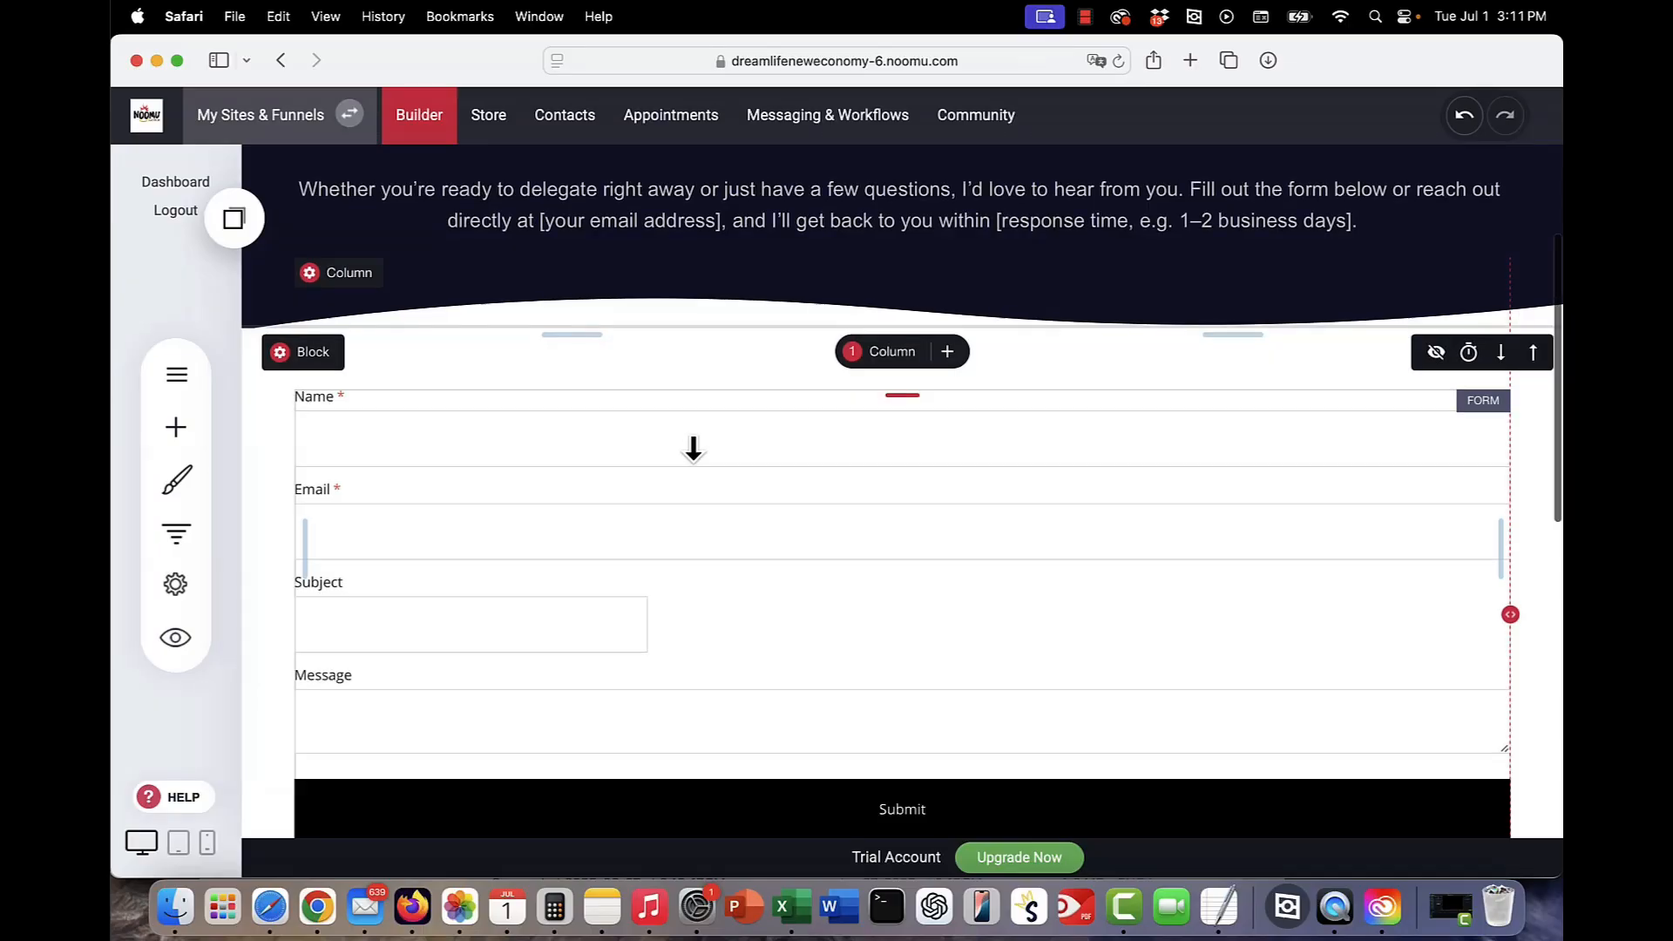
scroll(693, 449, "up", 5)
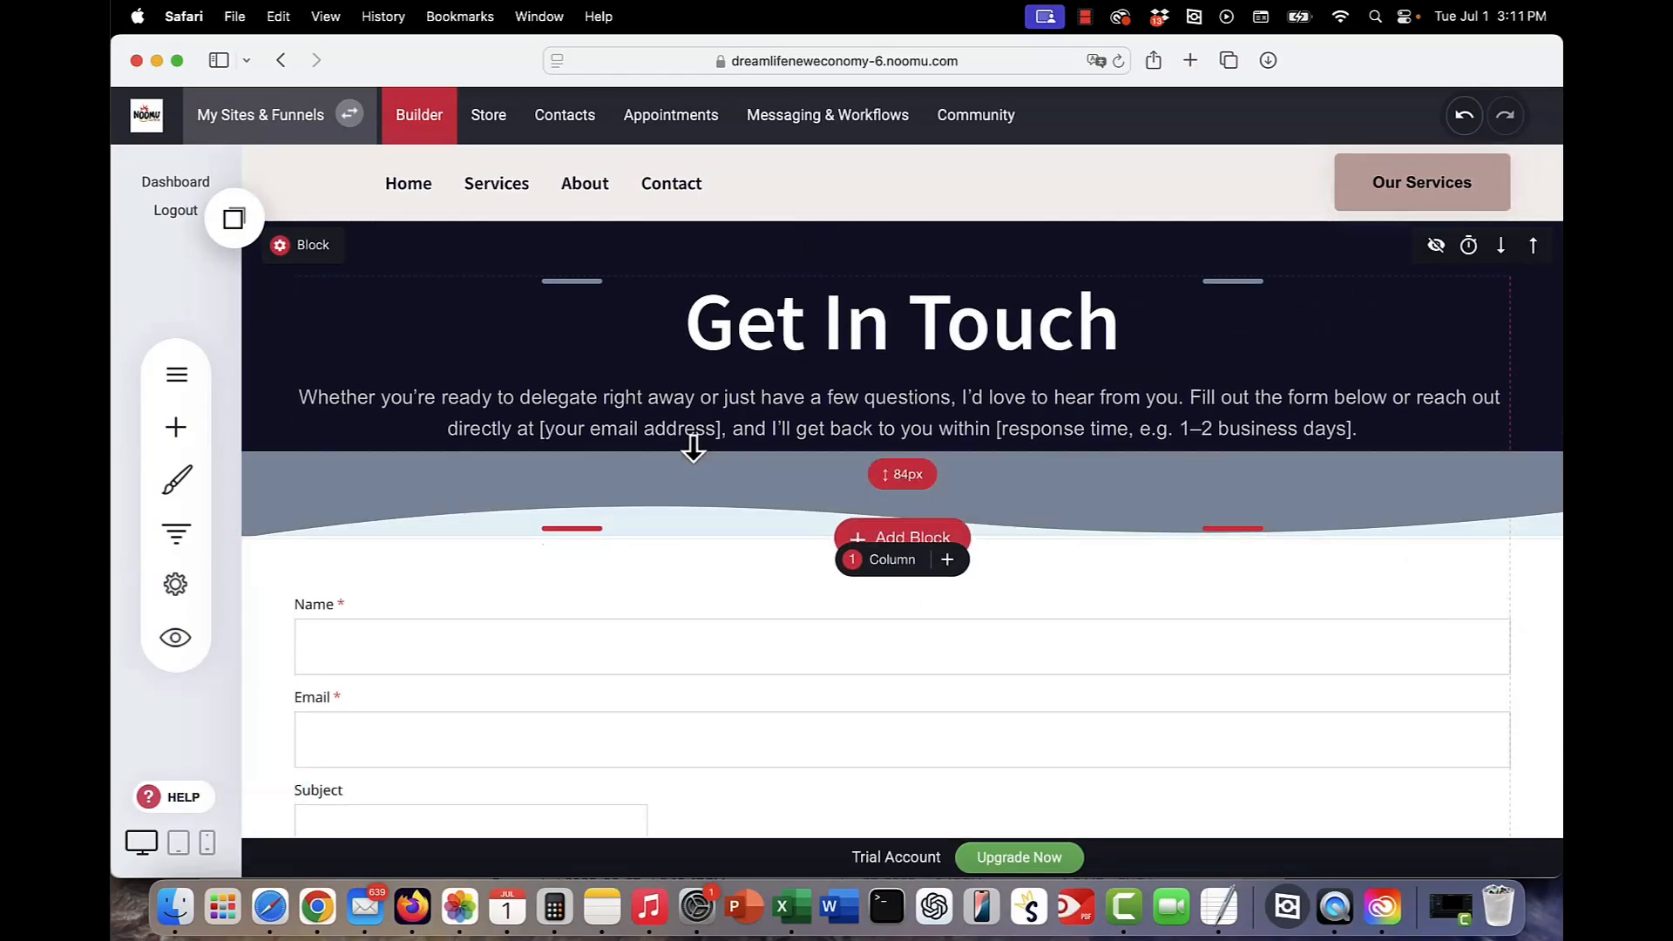
- Visit the Home, Services, About and Contact pages through the site's header navigation
left_click(405, 190)
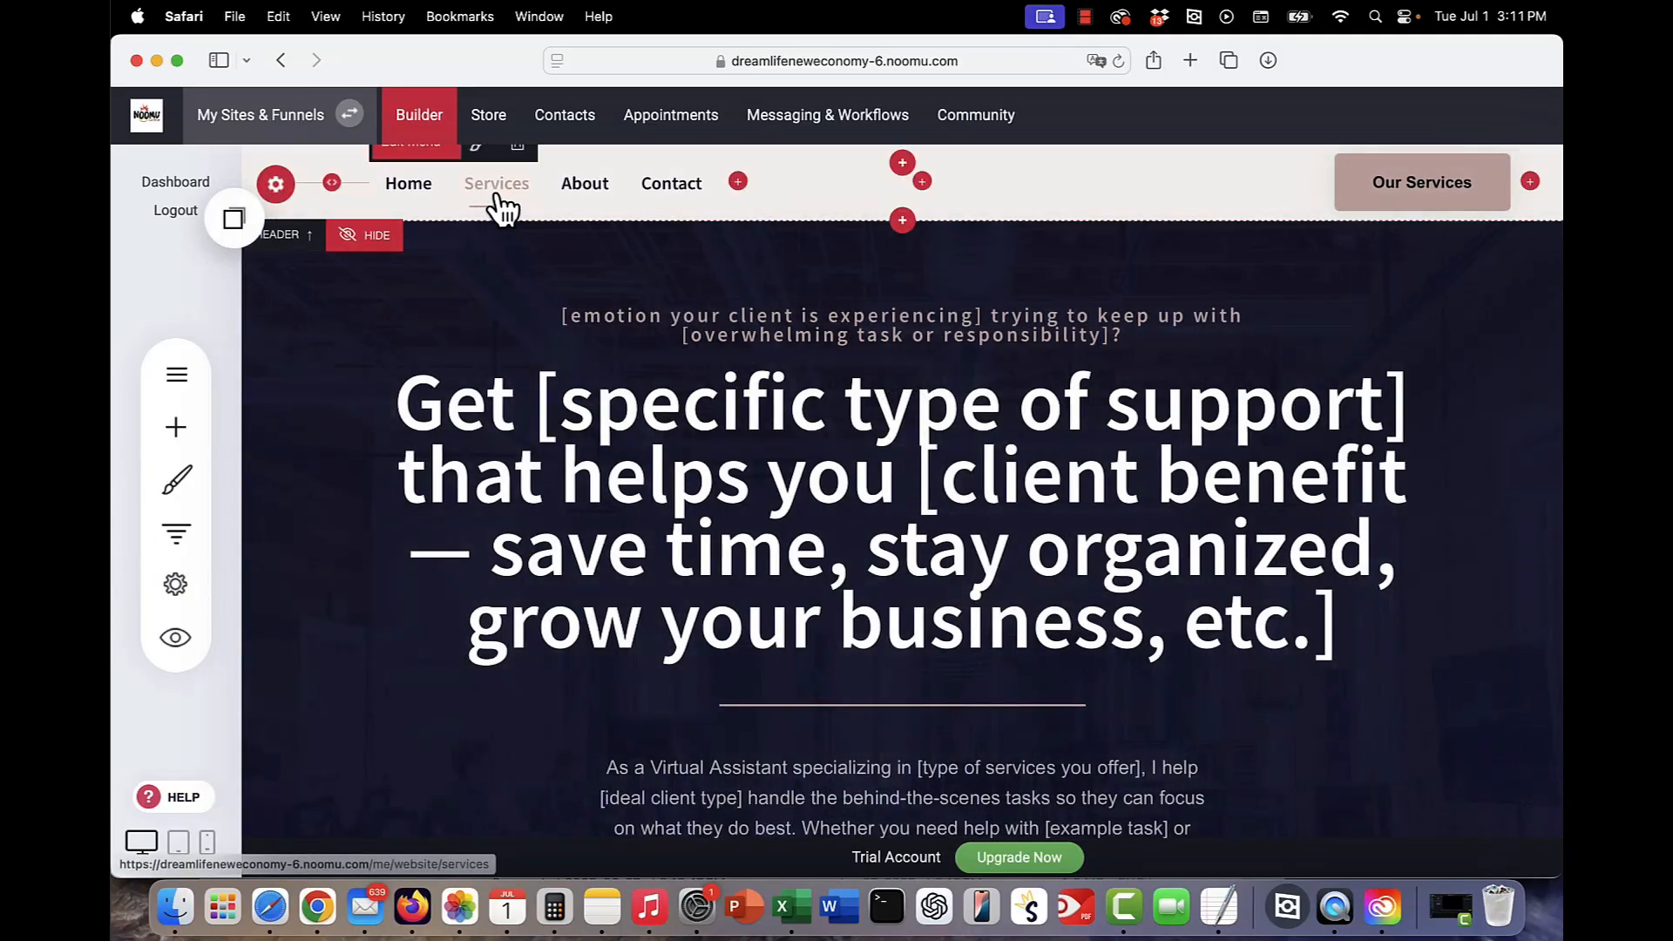
left_click(494, 189)
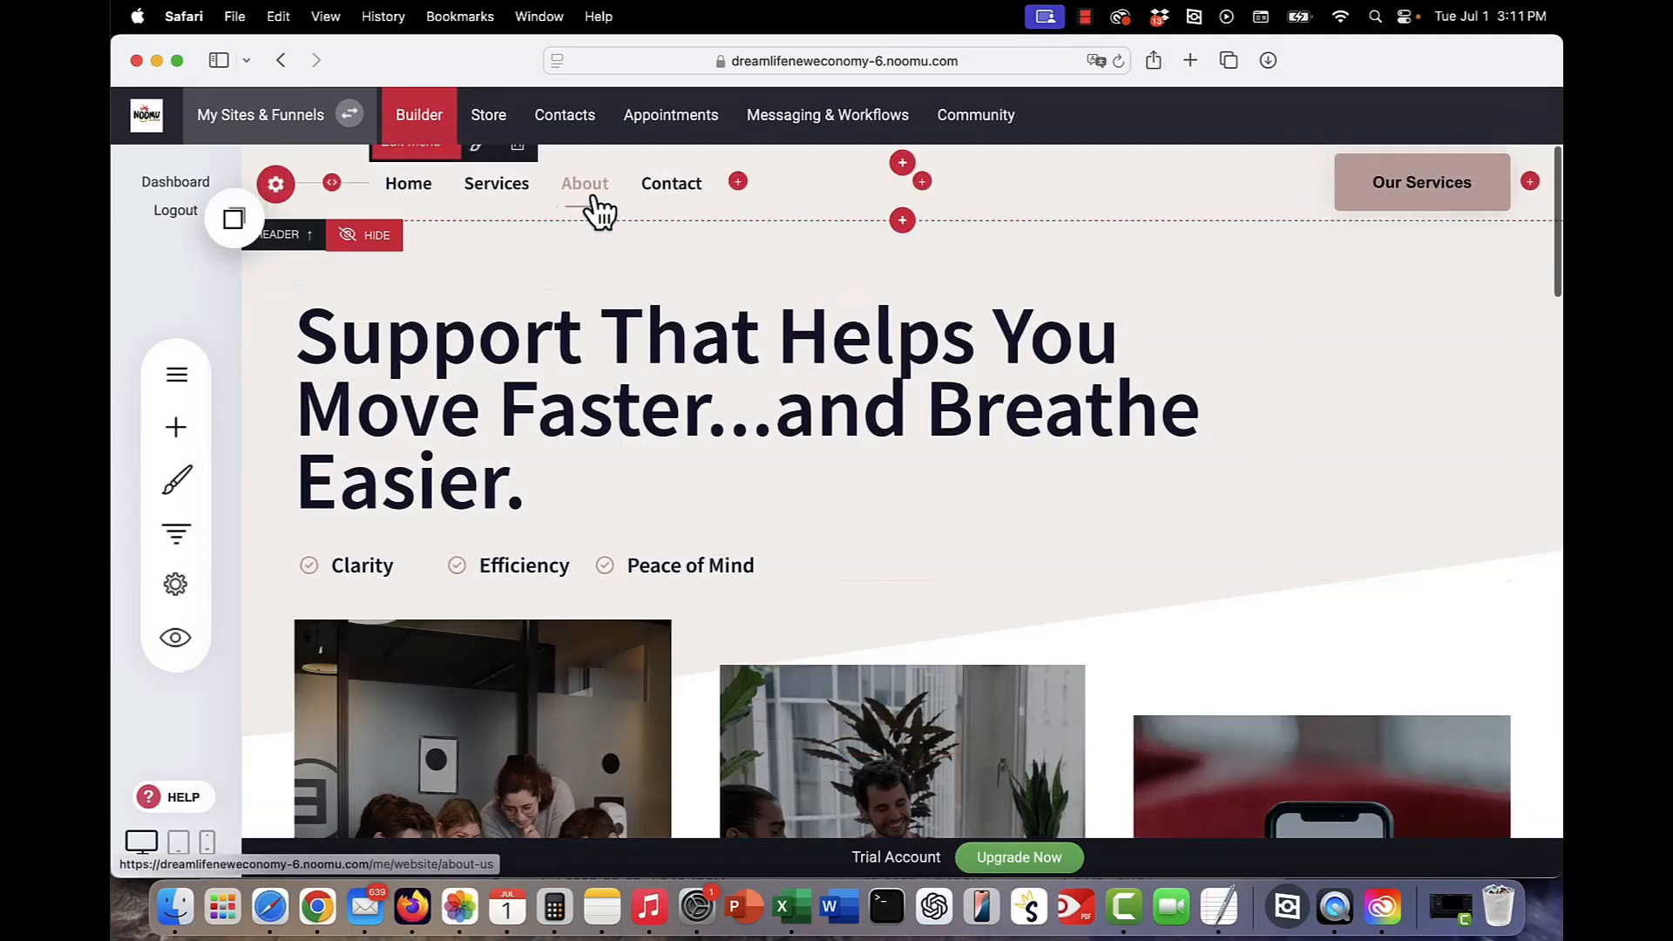
left_click(592, 194)
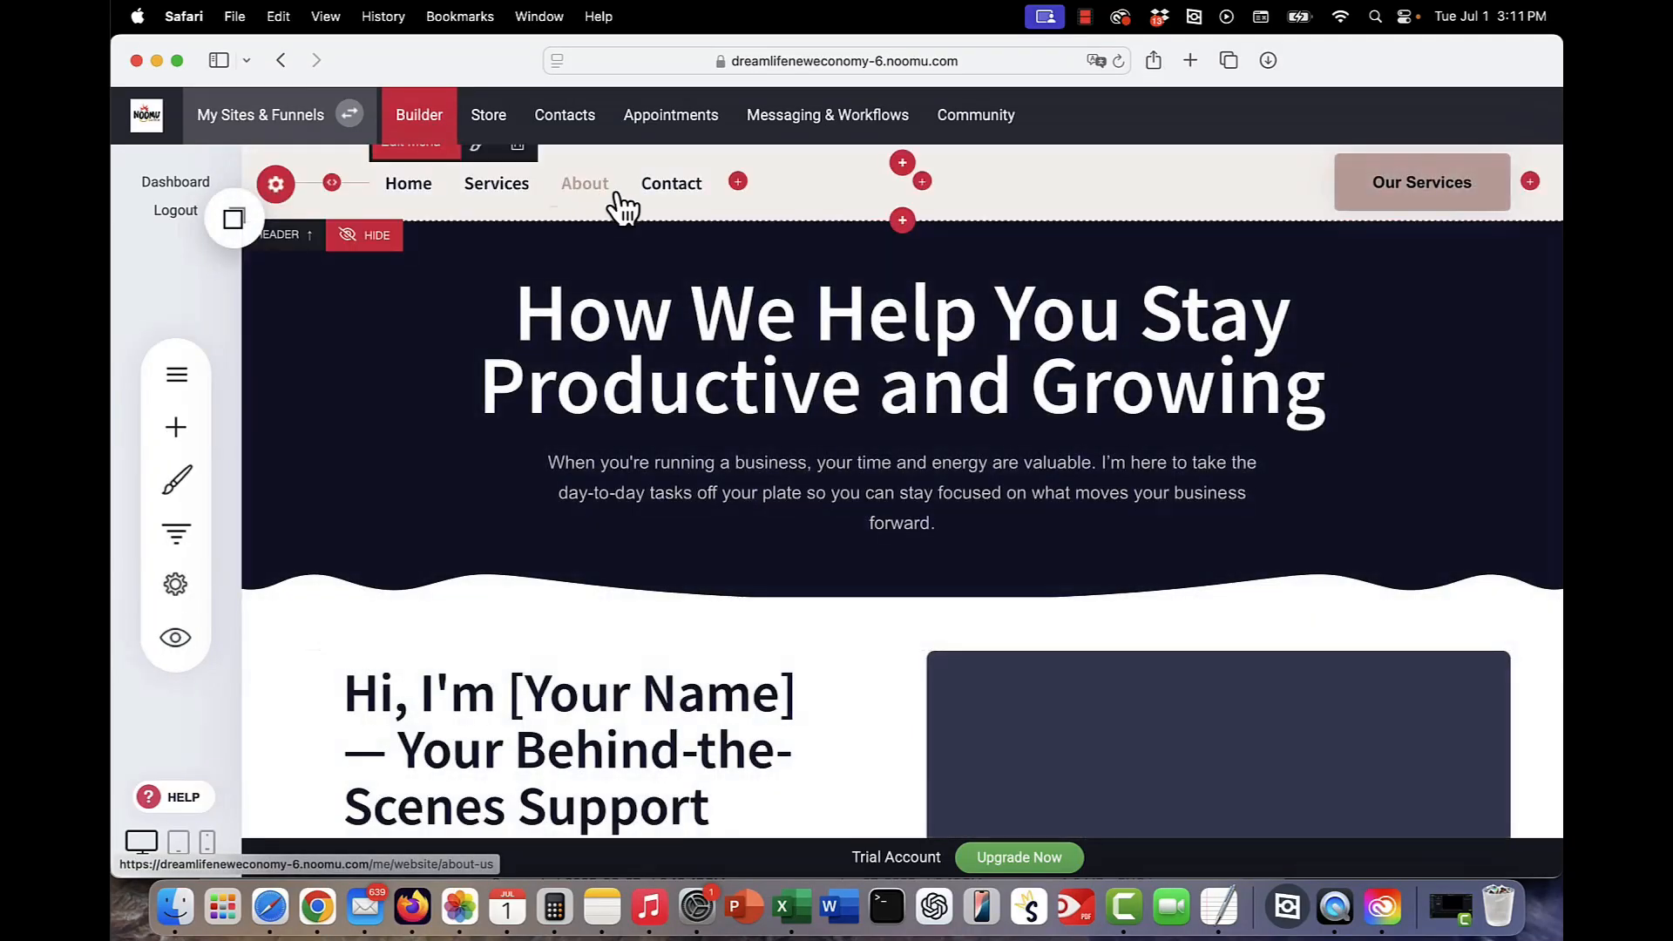
left_click(655, 197)
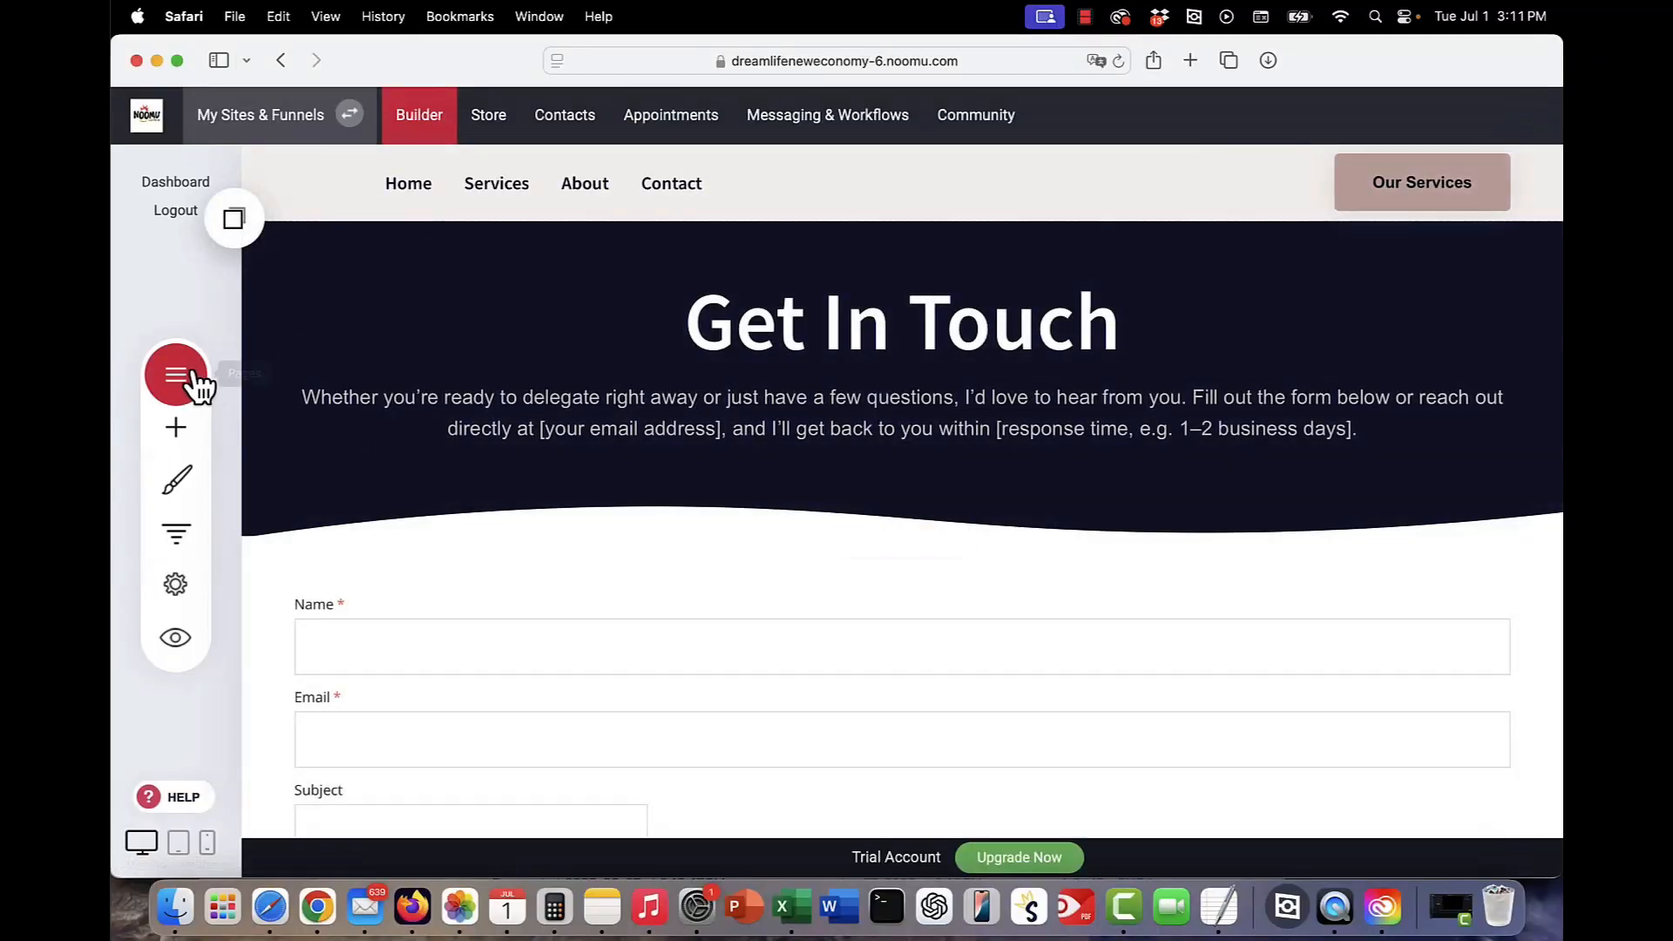
- Look over the site's list of pages and open the Service Page template in the builder
left_click(193, 380)
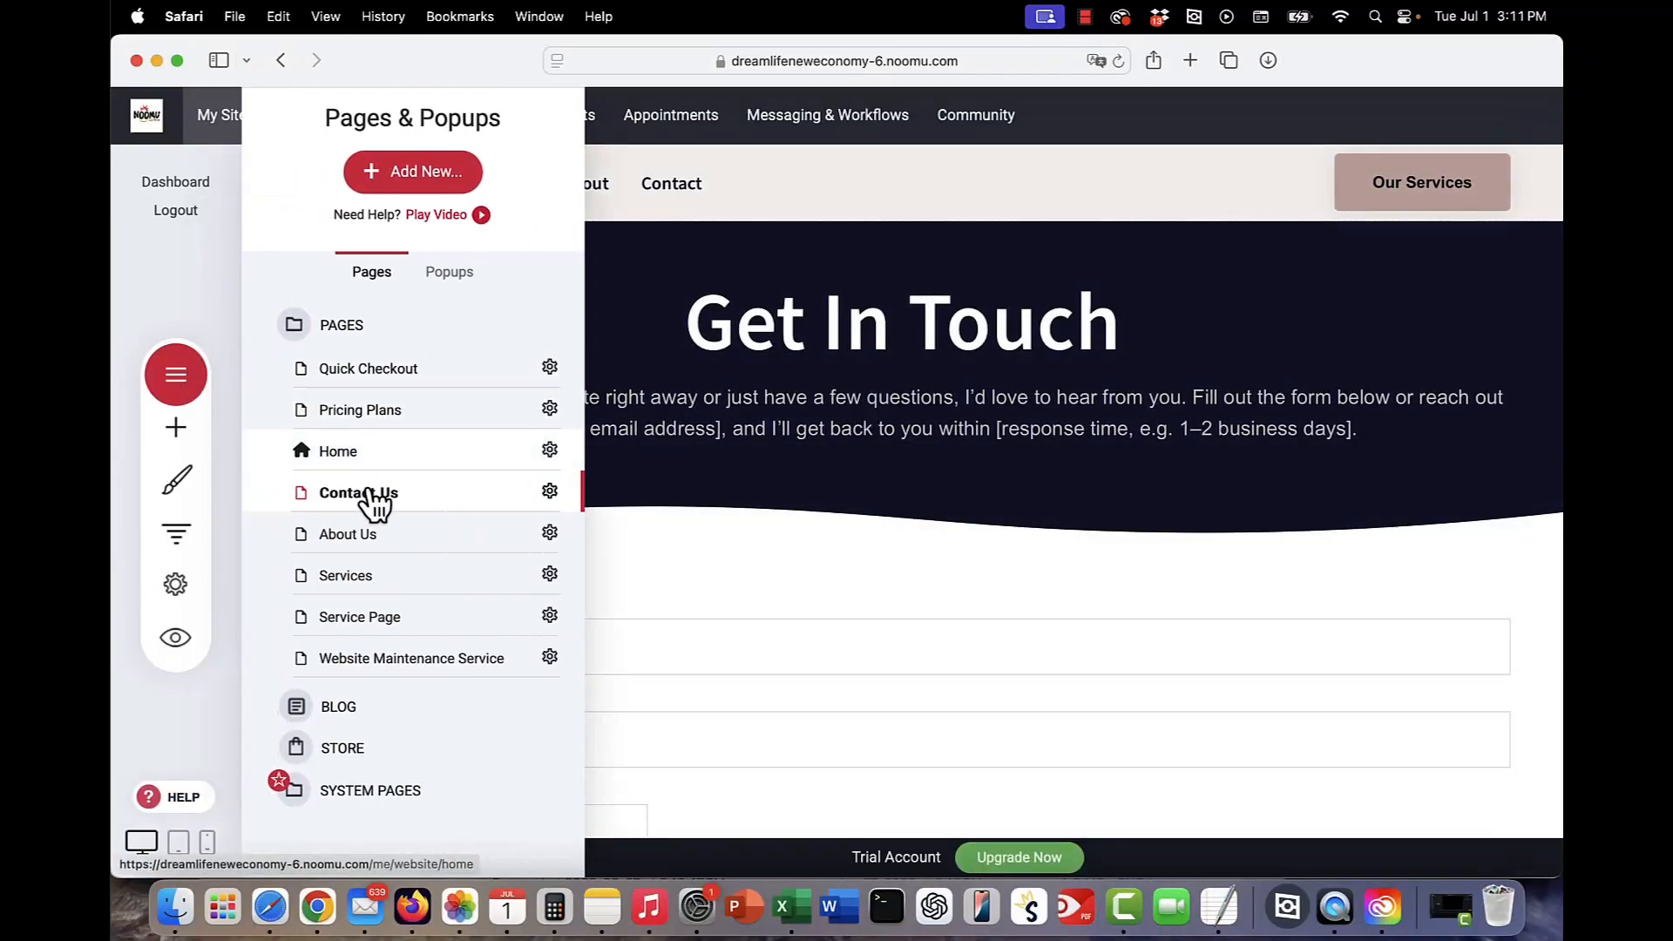
left_click(367, 620)
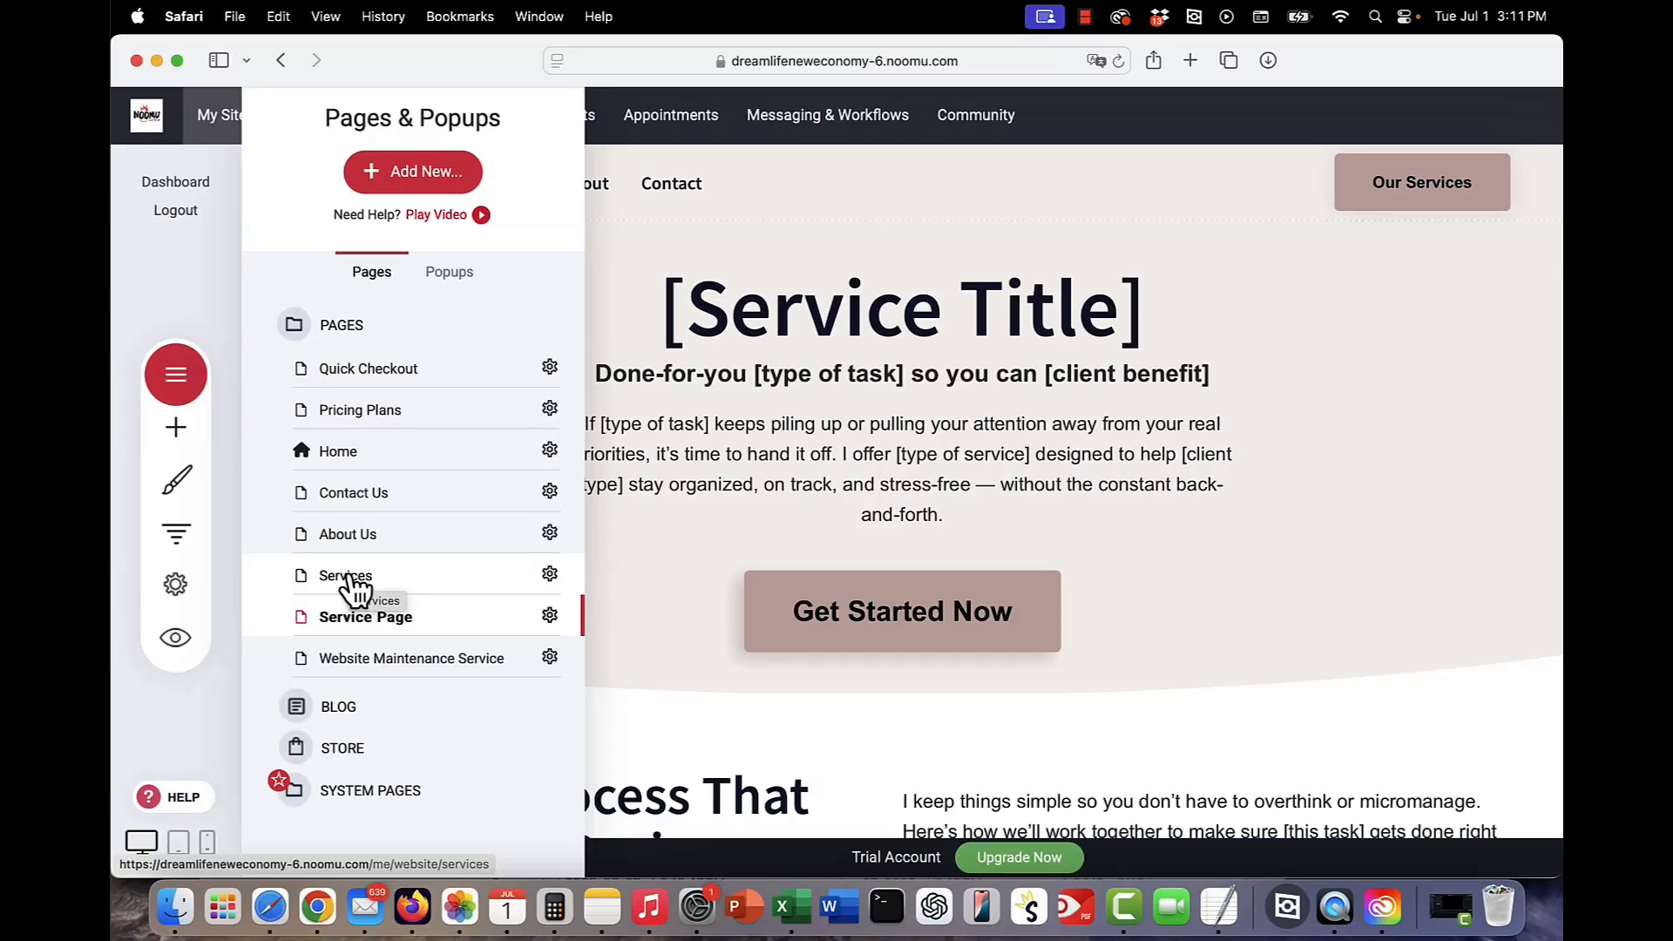
left_click(842, 416)
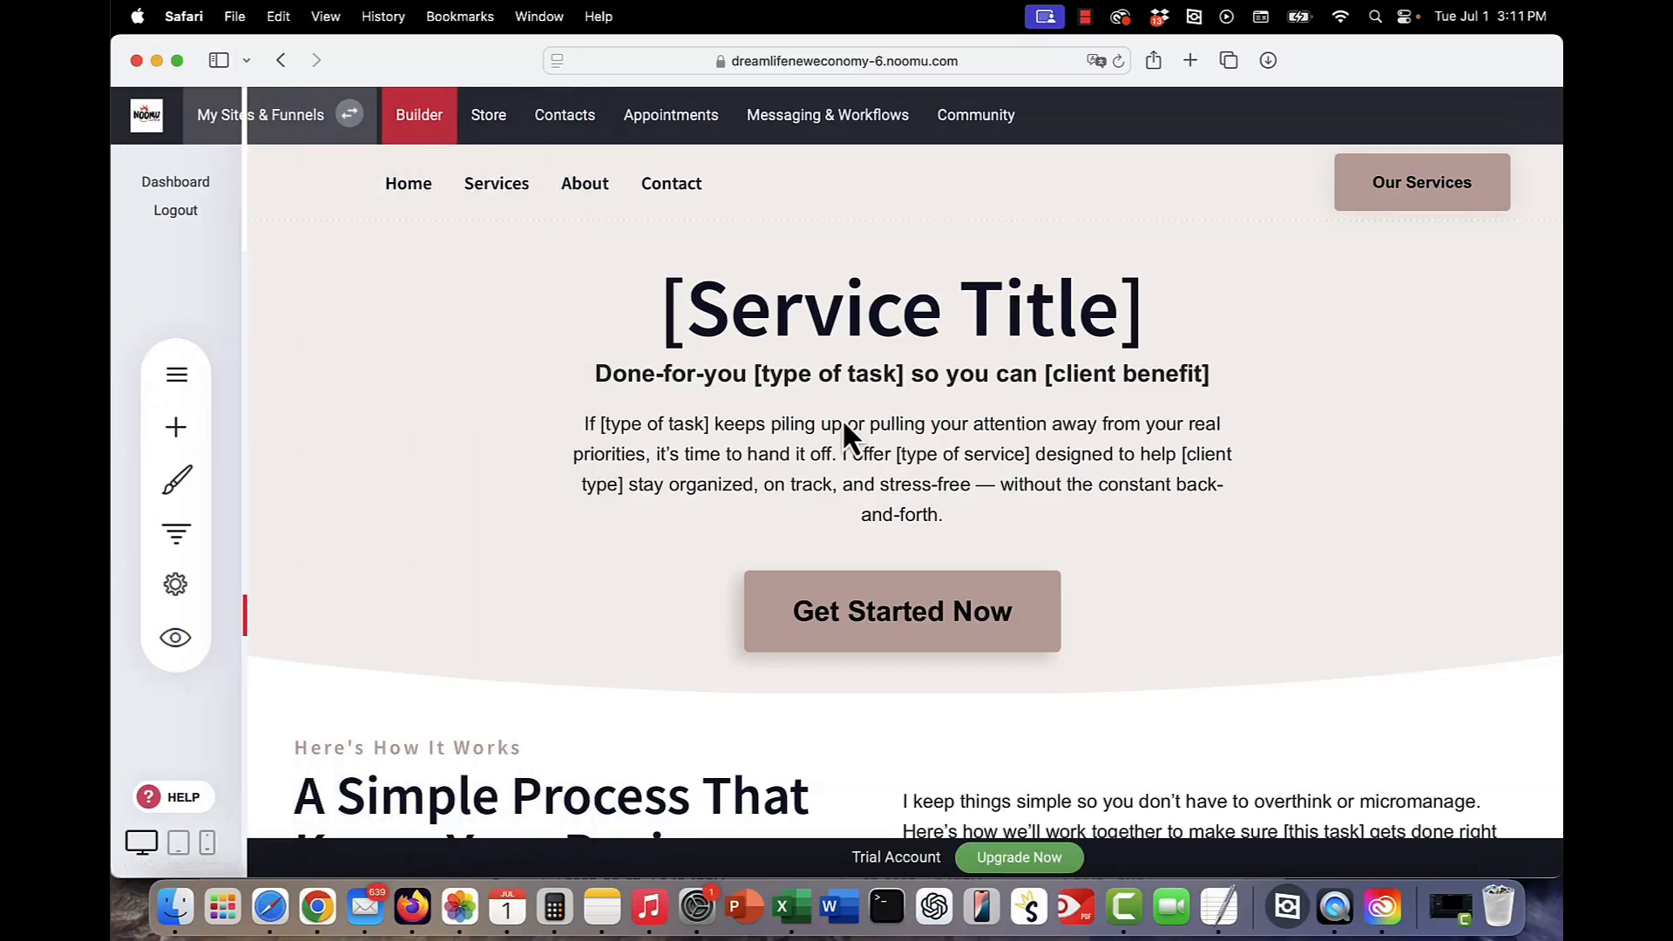
- View the booking events in the Appointments area and return to the site builder
left_click(673, 125)
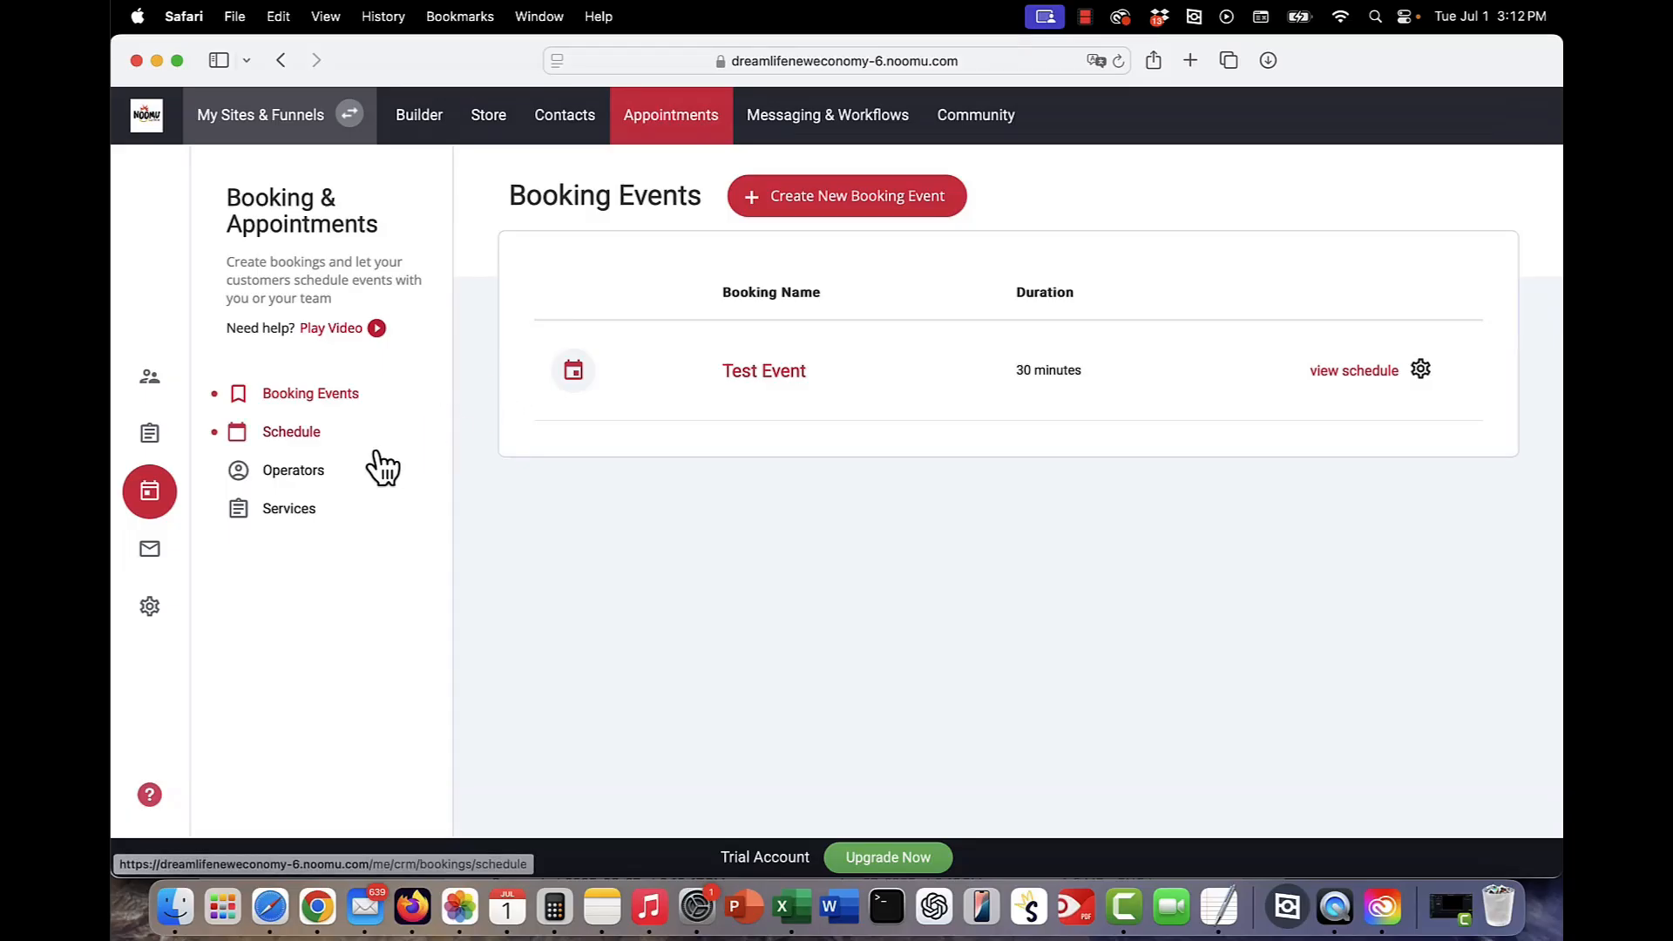
left_click(424, 135)
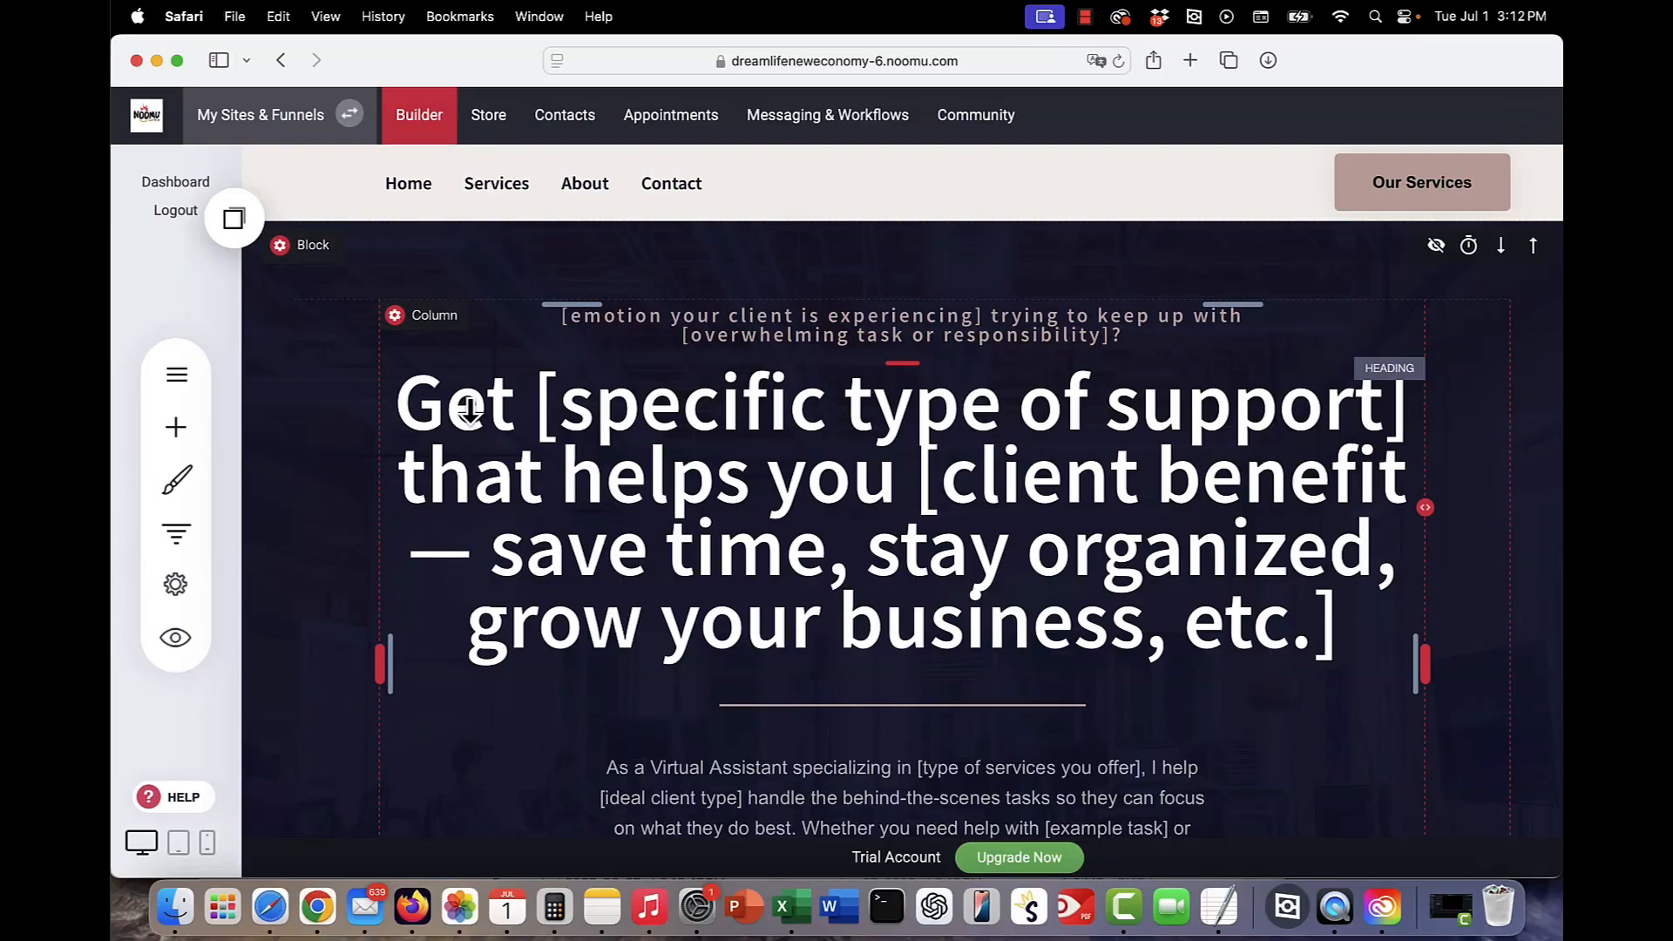
- Open the builder's help resources
left_click(183, 798)
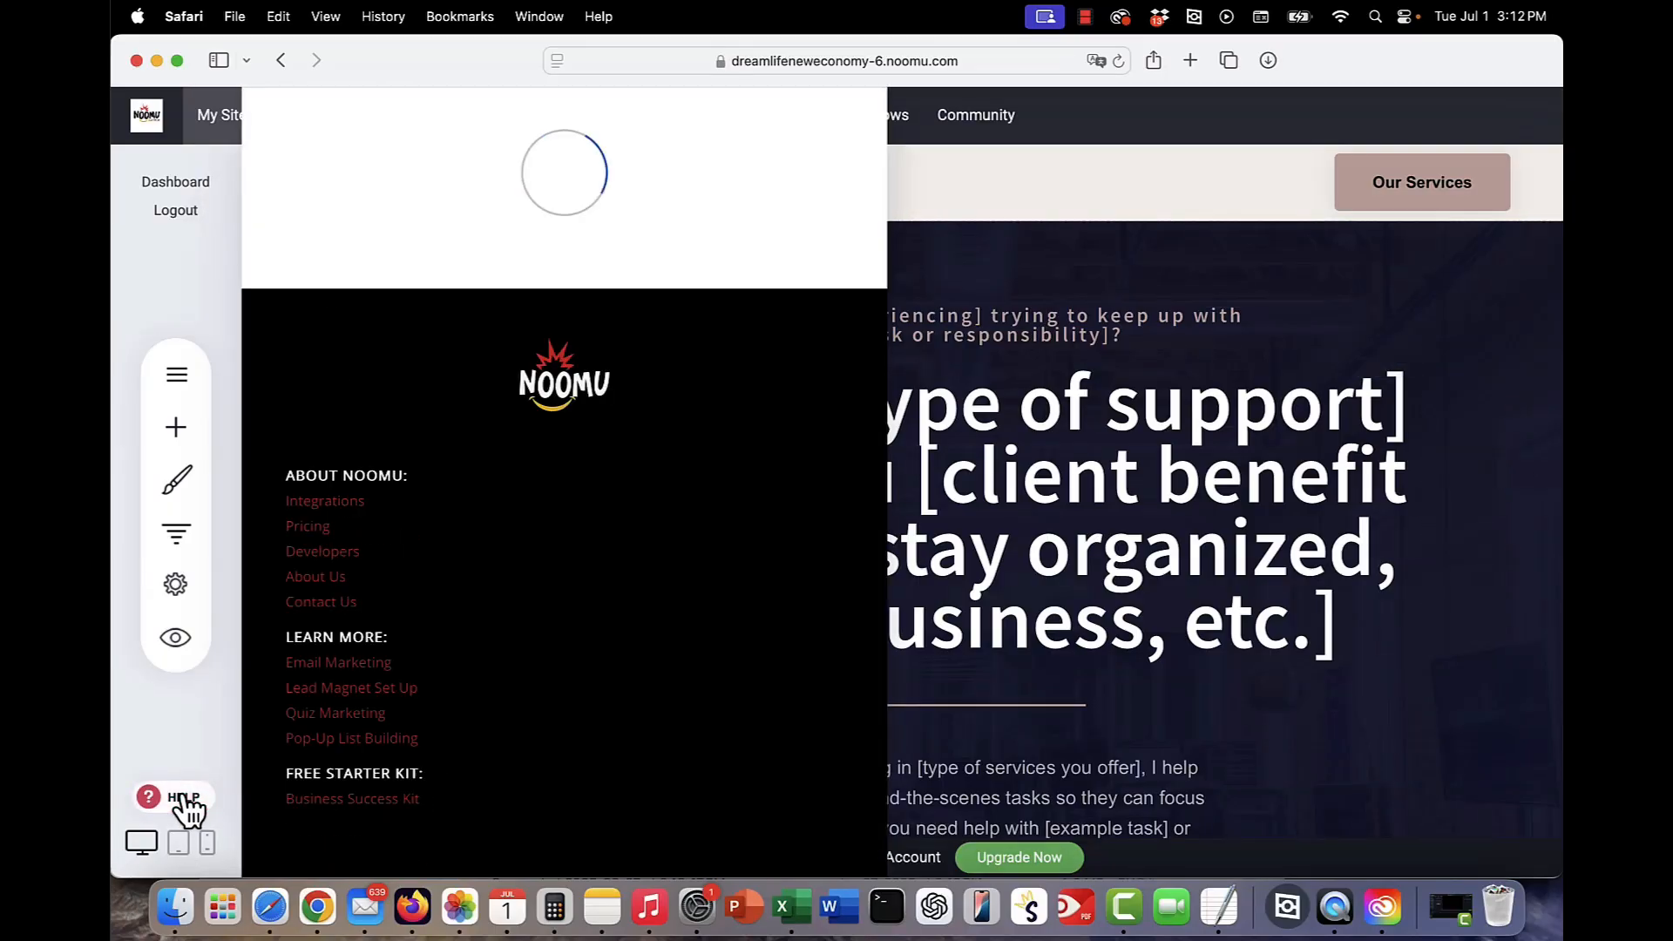